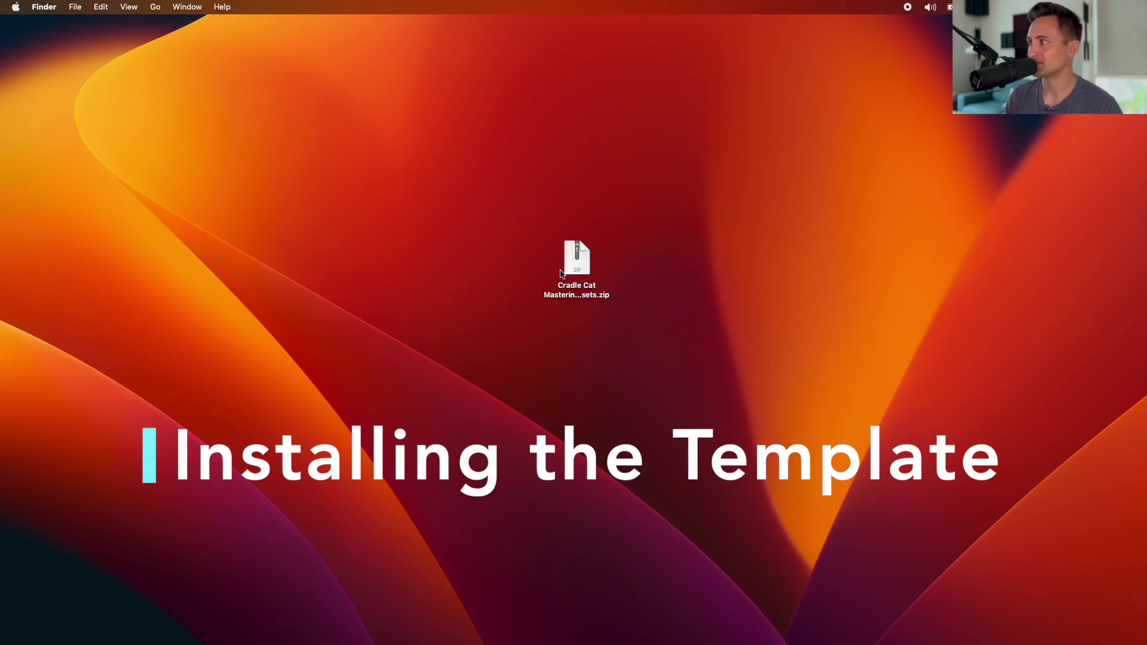
Extract the Cradle Cat presets zip and open the extracted folder placed beside it
{"action": "double_click", "coordinate": [587, 249]}
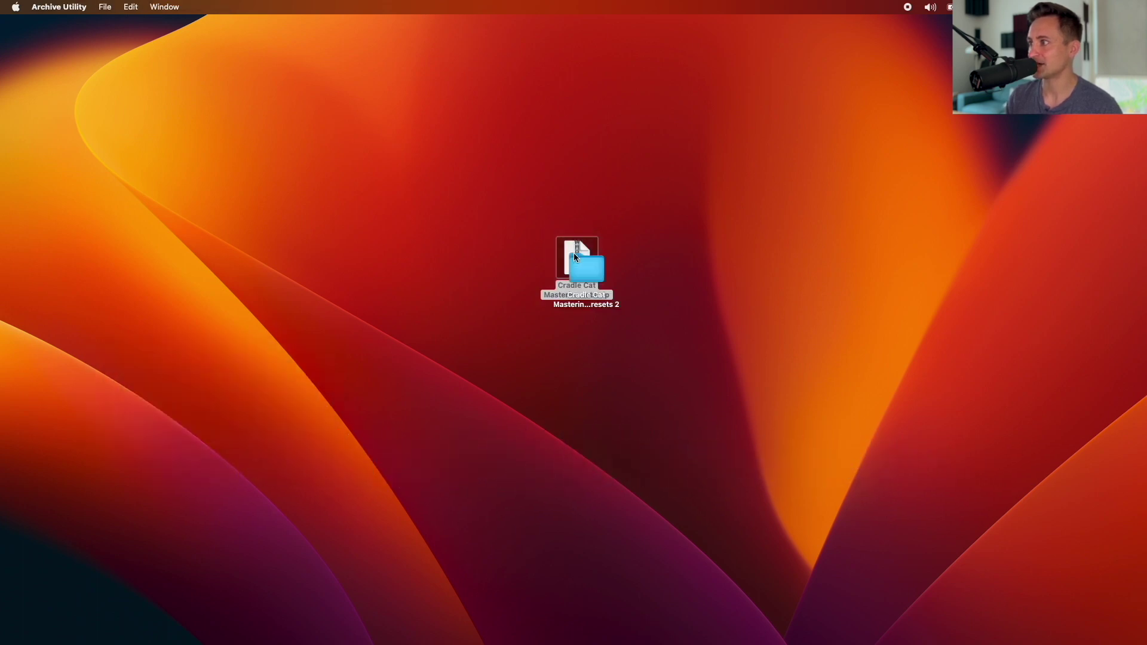
{"action": "left_click_drag", "start_coordinate": [592, 266], "coordinate": [465, 252]}
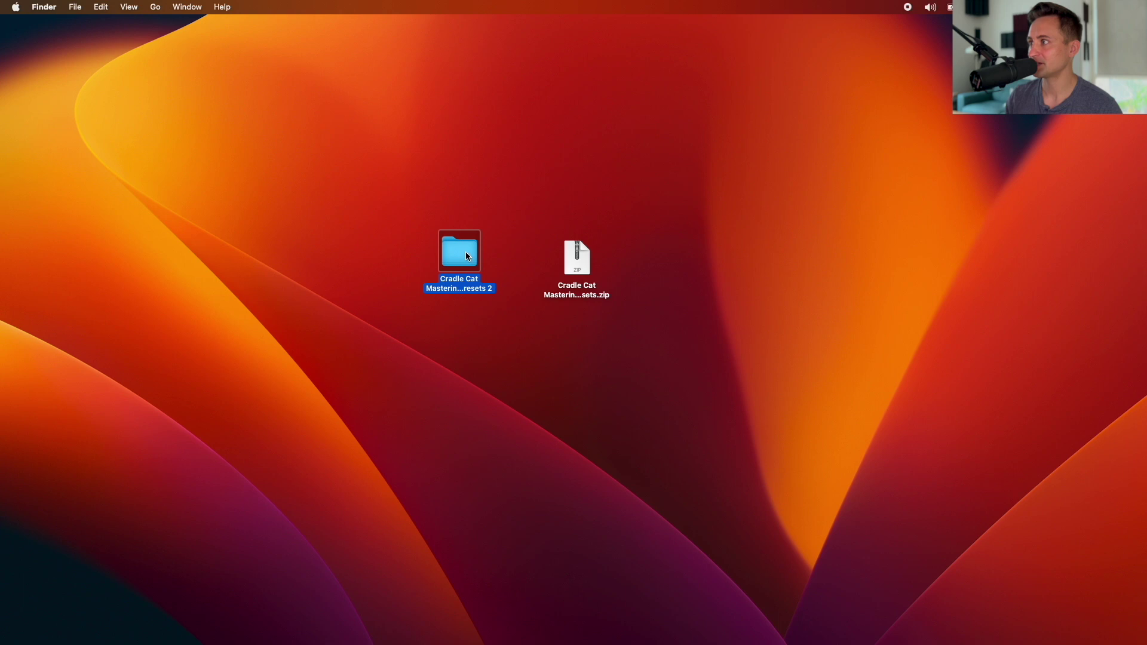
{"action": "double_click", "coordinate": [465, 252]}
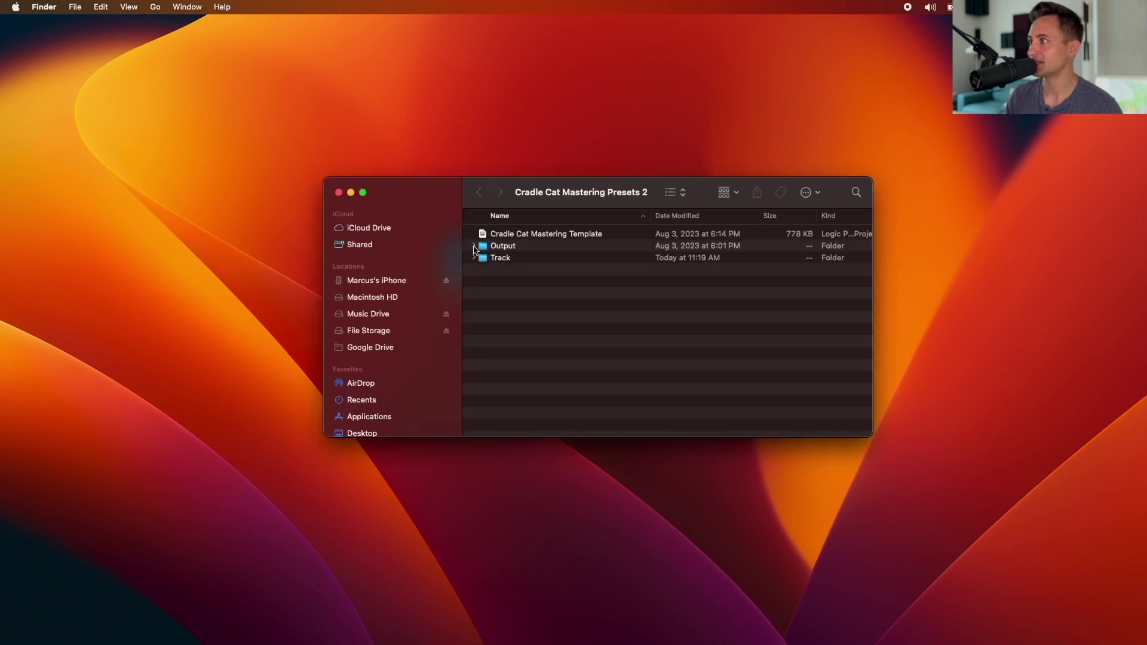
Select the Mastering Template, then expand and collapse the Output and Track folders to inspect their presets
{"action": "left_click", "coordinate": [506, 235]}
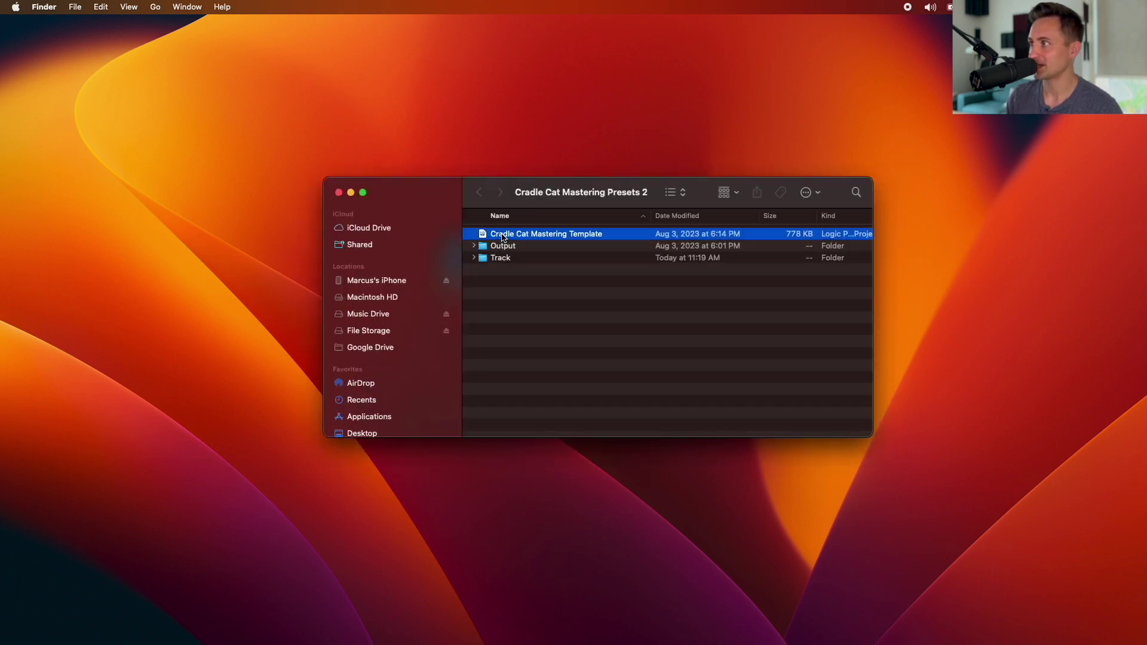
{"action": "left_click", "coordinate": [474, 245]}
{"action": "left_click", "coordinate": [474, 245]}
{"action": "left_click", "coordinate": [475, 257]}
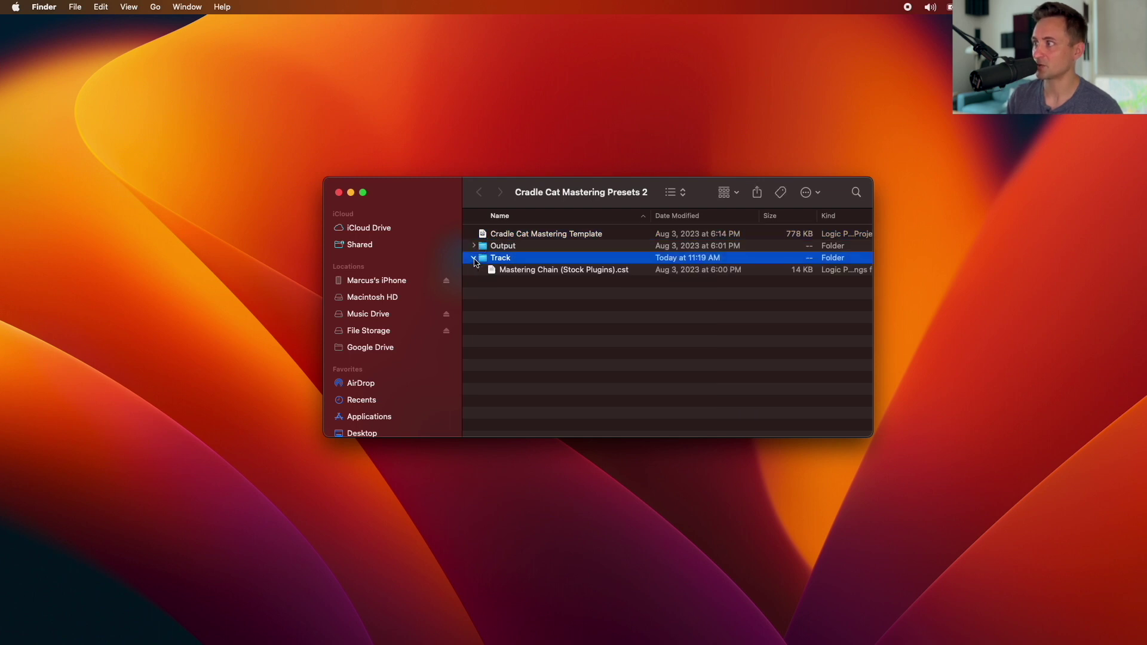
{"action": "left_click", "coordinate": [474, 257]}
{"action": "left_click", "coordinate": [473, 245]}
{"action": "left_click", "coordinate": [473, 270]}
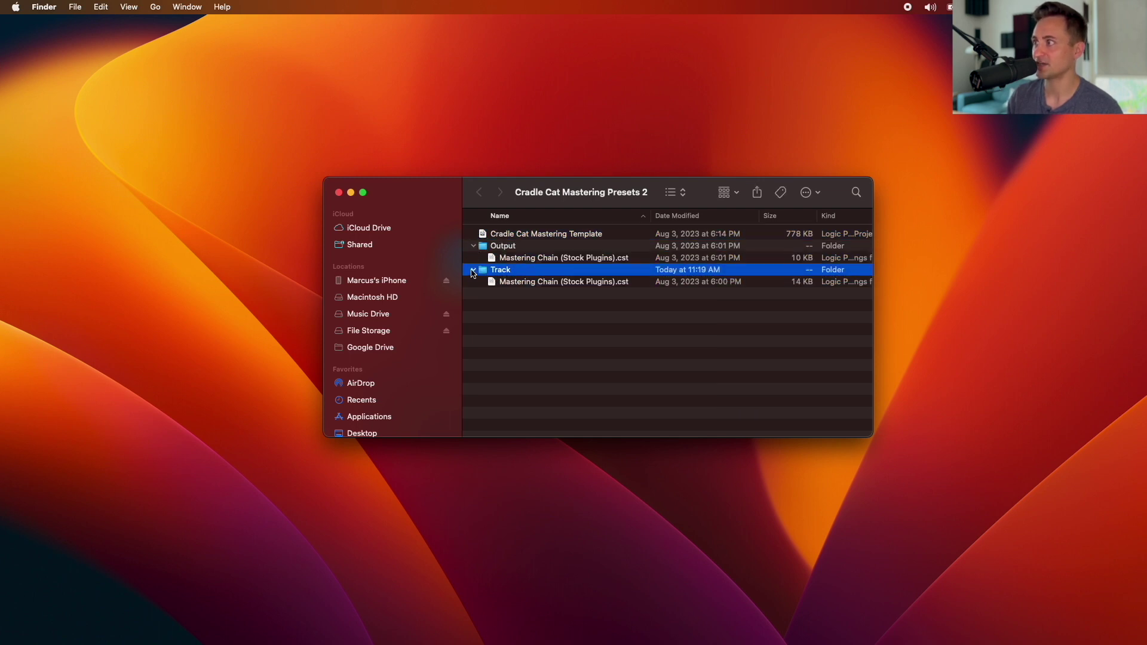
{"action": "left_click", "coordinate": [473, 269]}
{"action": "left_click", "coordinate": [474, 246]}
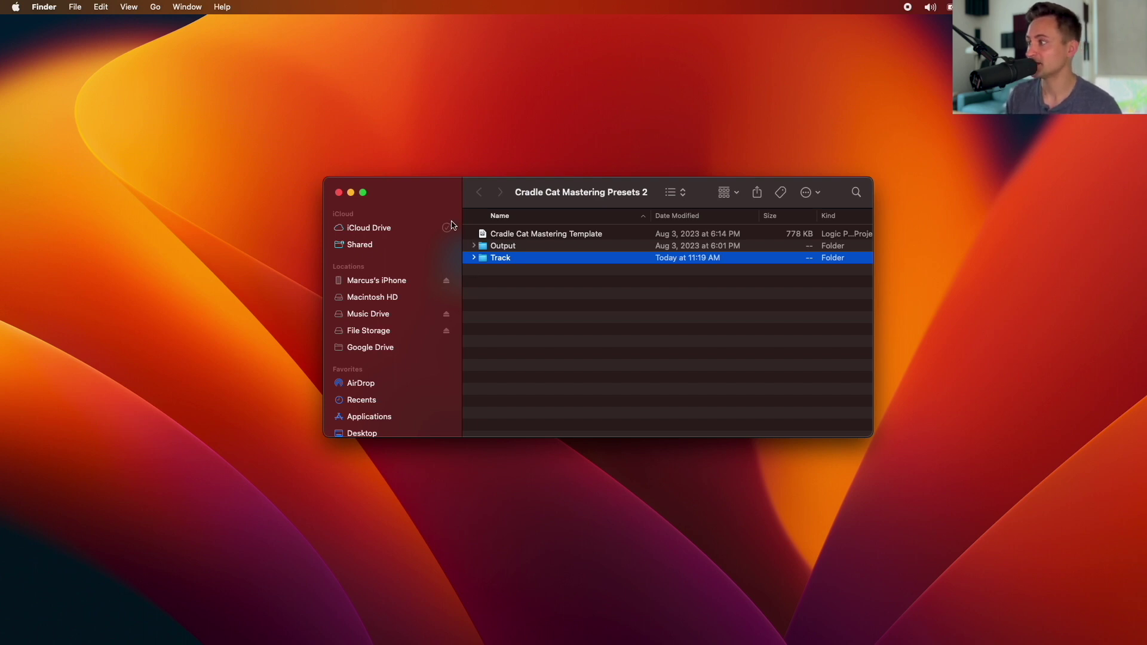
In a new Finder window, go to Users > home > Music > Audio Music Apps > Project Templates
{"action": "mouse_move", "coordinate": [656, 622]}
{"action": "key", "text": "super+n"}
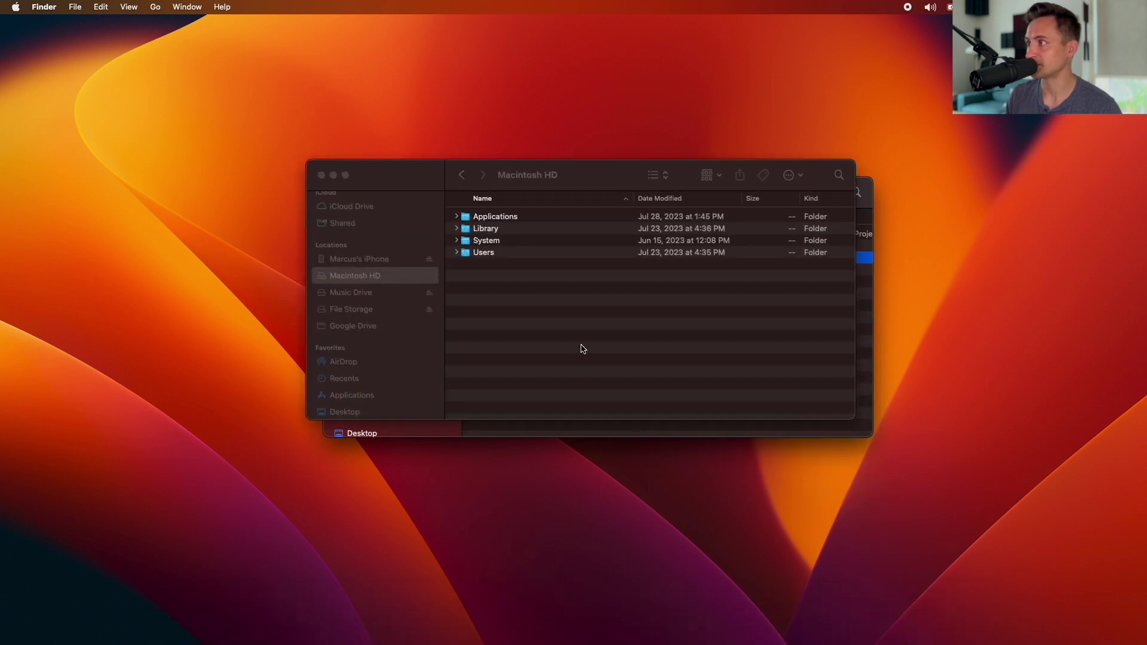
{"action": "left_click_drag", "start_coordinate": [422, 192], "coordinate": [312, 135]}
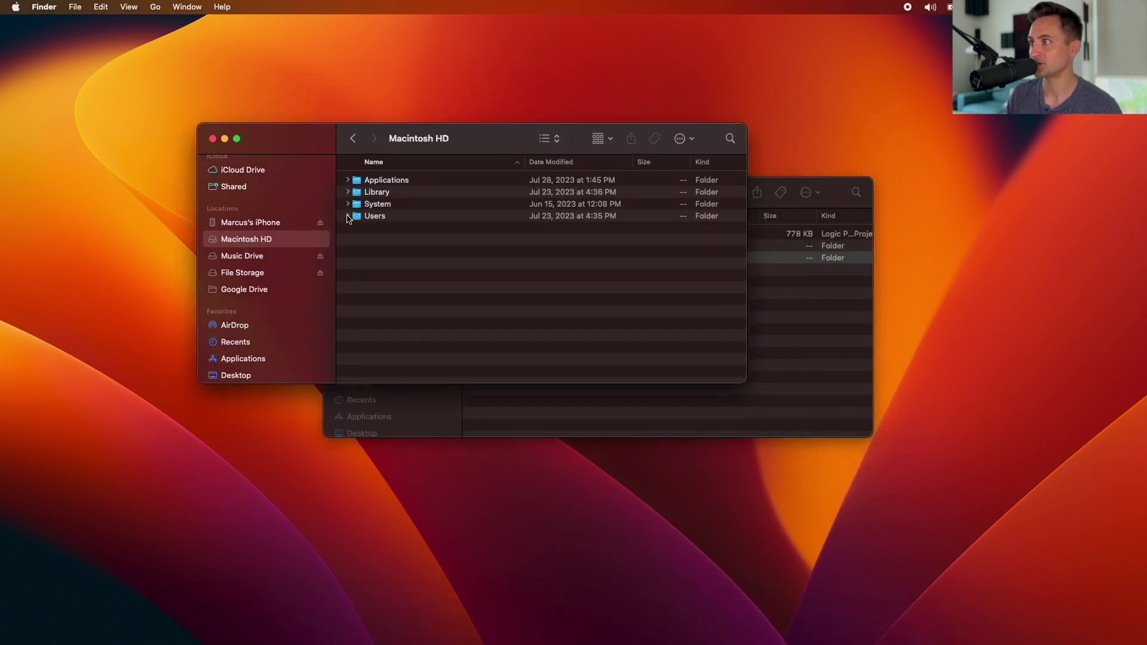
{"action": "double_click", "coordinate": [353, 217]}
{"action": "double_click", "coordinate": [383, 182]}
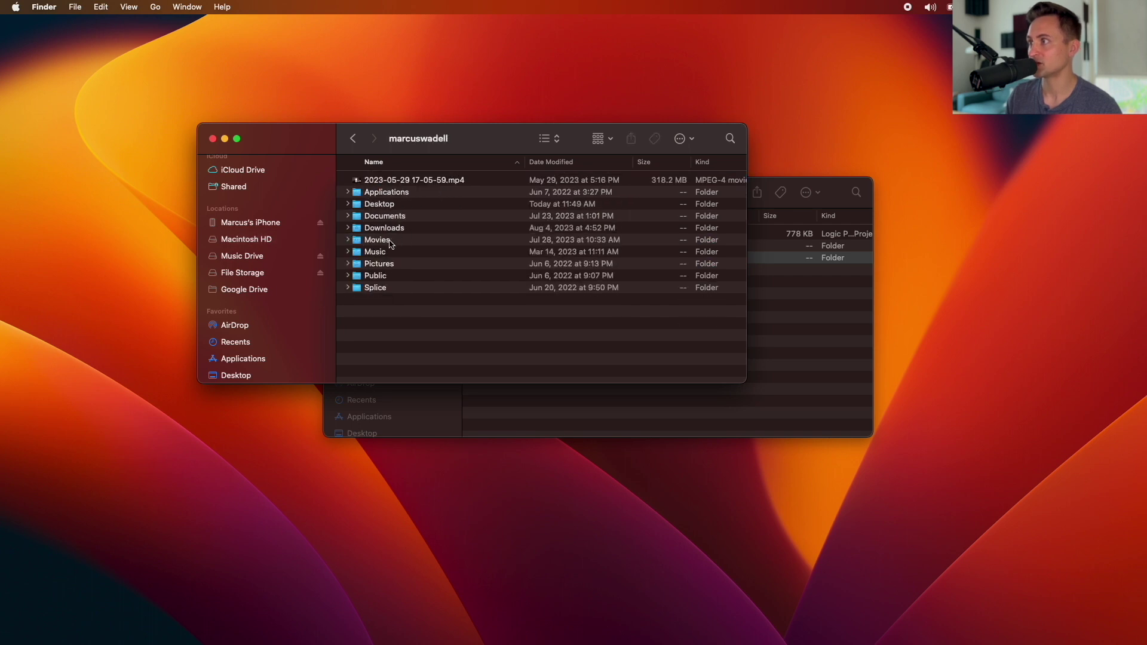
{"action": "double_click", "coordinate": [380, 252]}
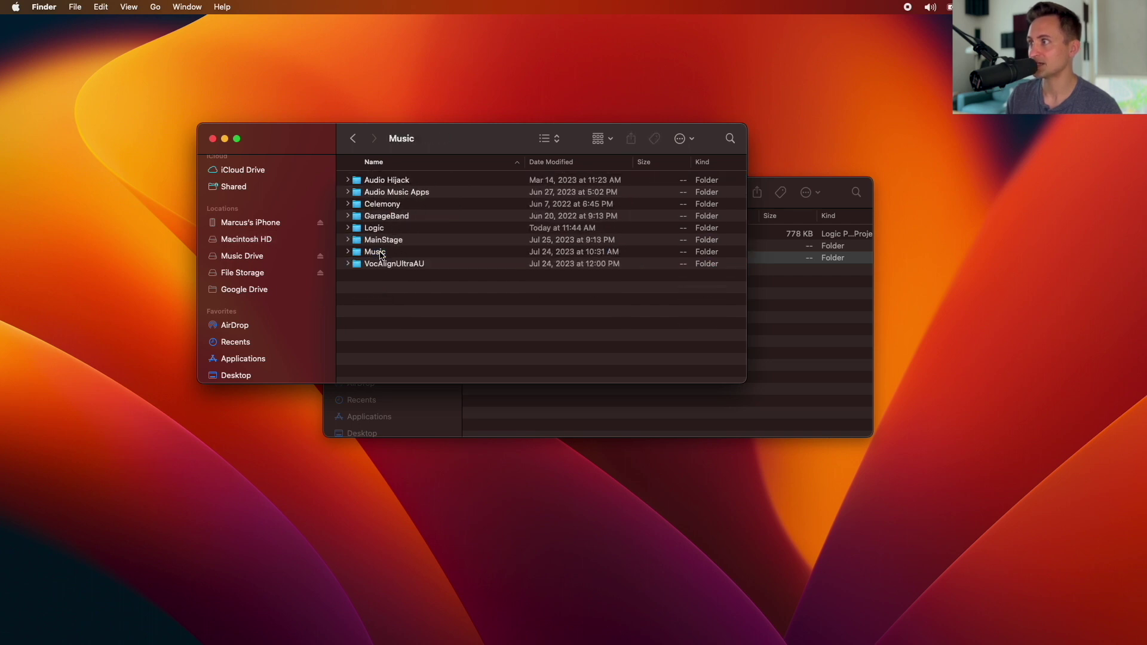
{"action": "double_click", "coordinate": [400, 192]}
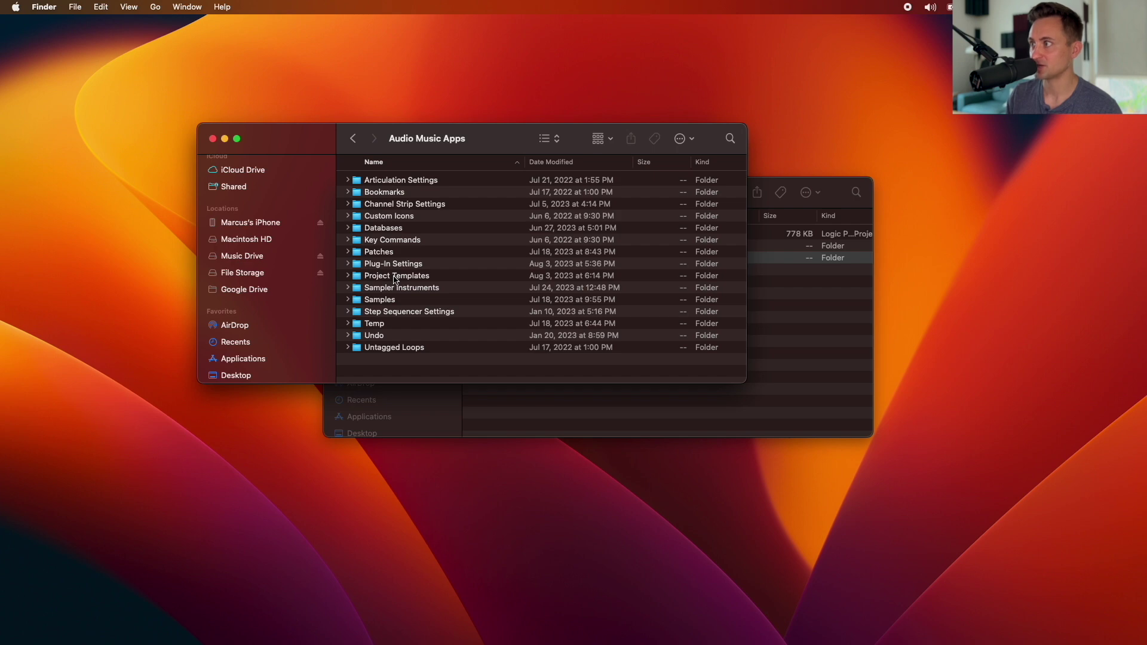
{"action": "left_click_drag", "start_coordinate": [295, 137], "coordinate": [175, 76]}
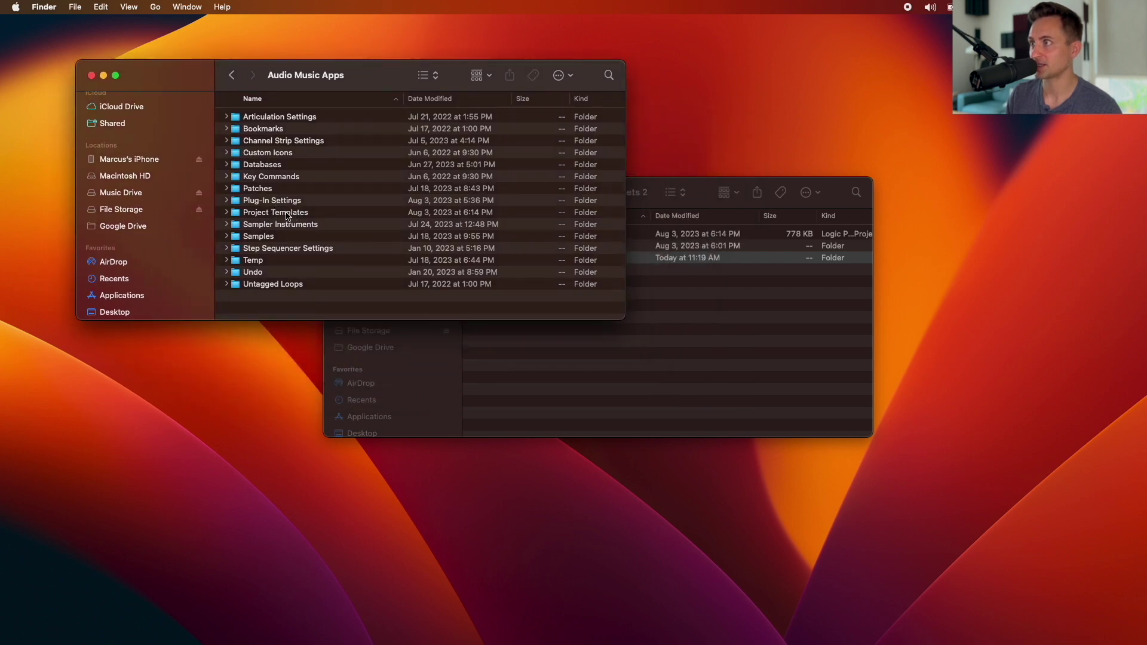
{"action": "double_click", "coordinate": [287, 216]}
Move the Cradle Cat Mastering Template into Project Templates and select it there
{"action": "left_click", "coordinate": [612, 382]}
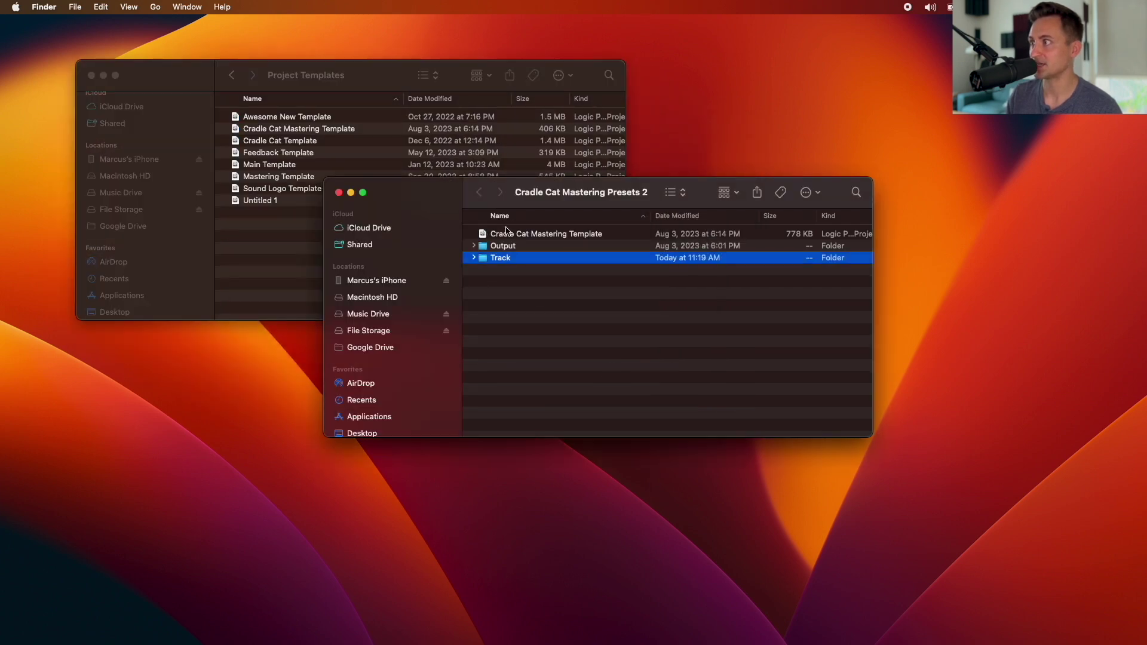
{"action": "left_click_drag", "start_coordinate": [516, 236], "coordinate": [261, 251]}
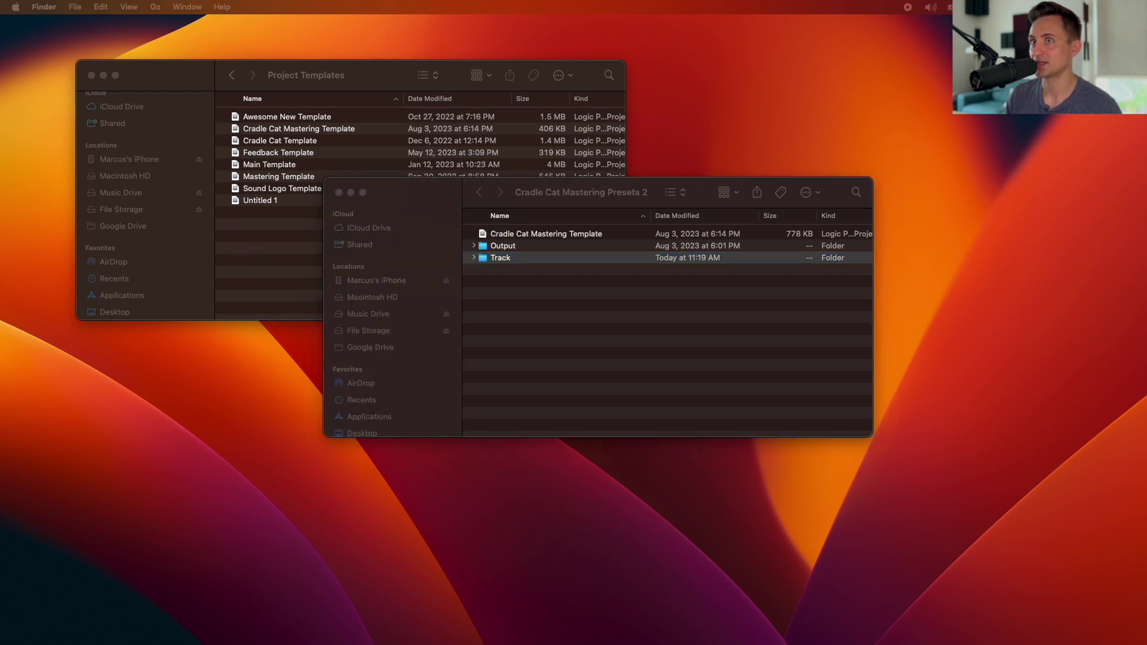
{"action": "left_click_drag", "start_coordinate": [365, 186], "coordinate": [507, 234]}
{"action": "left_click_drag", "start_coordinate": [175, 80], "coordinate": [192, 123]}
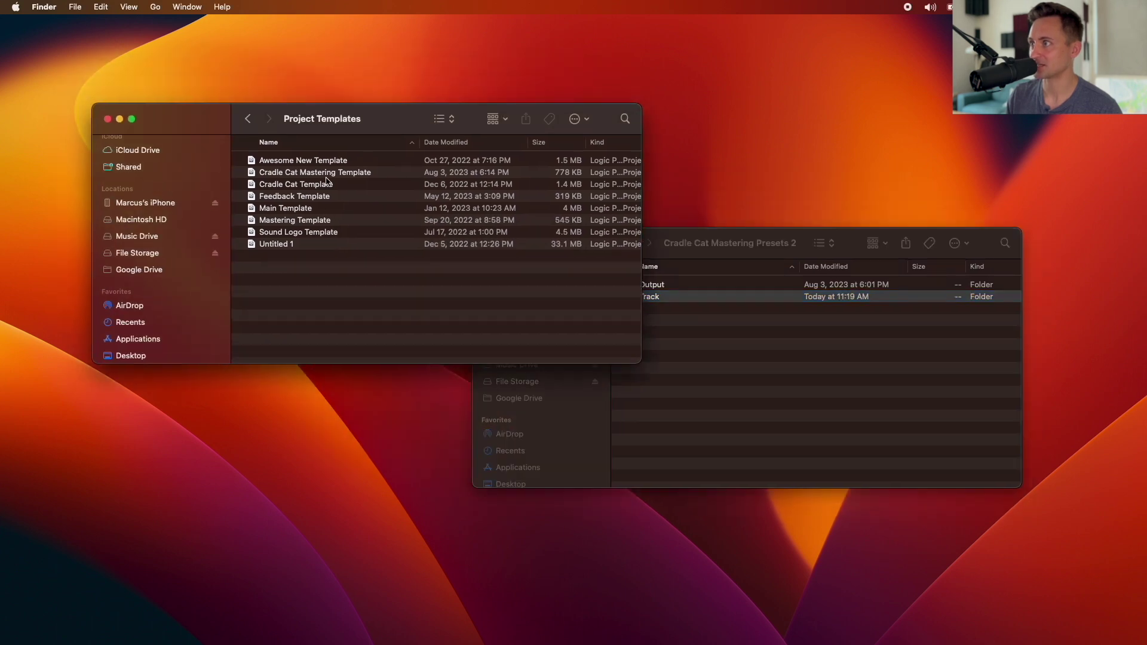
{"action": "left_click", "coordinate": [334, 175]}
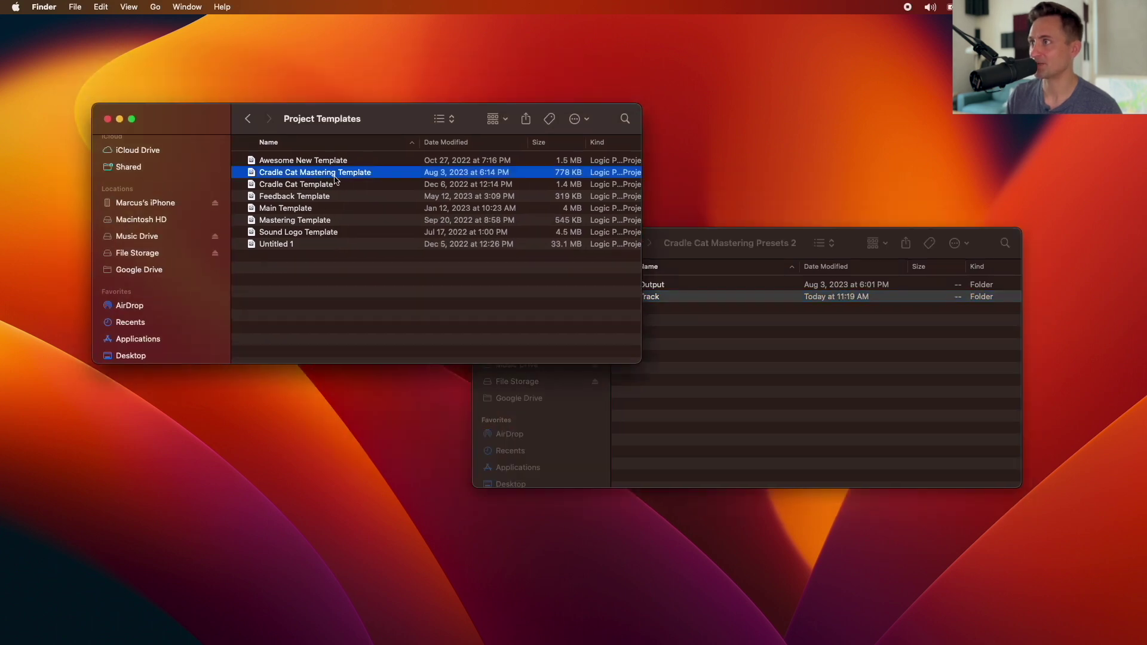
Expand the presets folder's Track and Output folders to show their Mastering Chain presets
{"action": "left_click", "coordinate": [725, 250]}
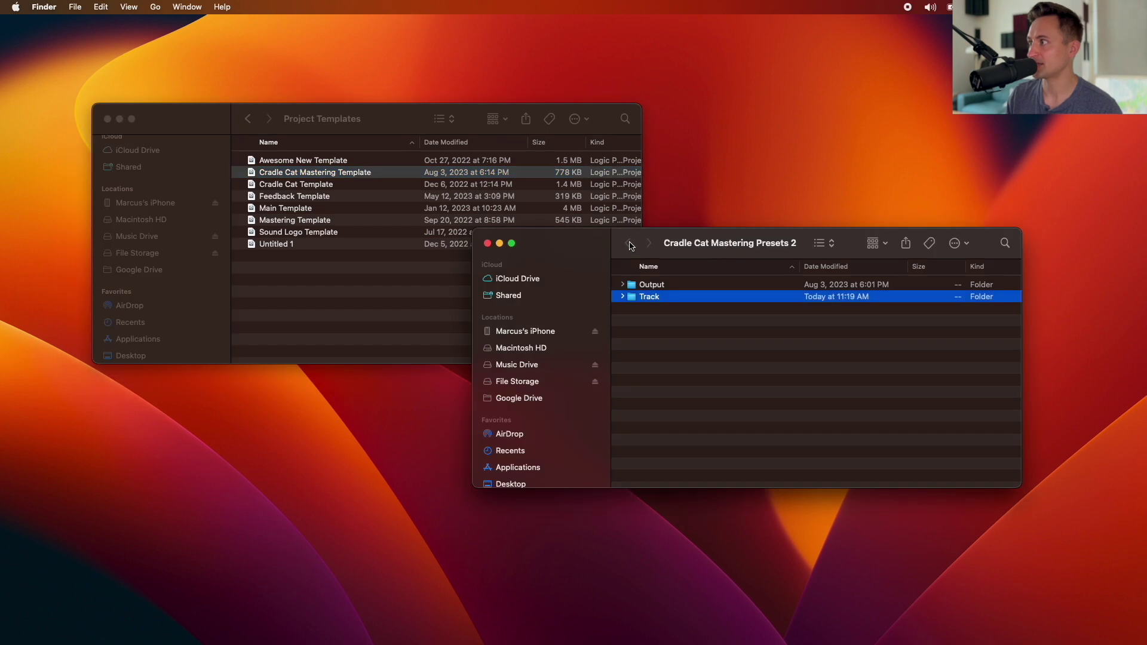
{"action": "left_click", "coordinate": [622, 297]}
{"action": "left_click", "coordinate": [623, 285]}
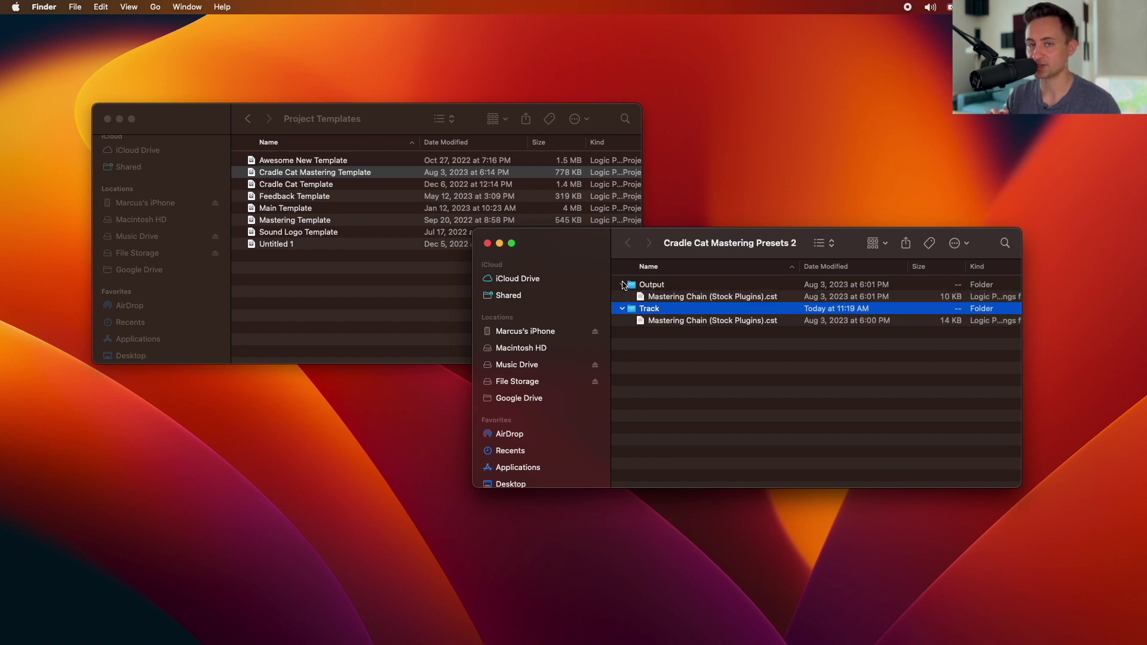
Open Audio Music Apps > Channel Strip Settings, look in Track, then open the Output folder
{"action": "left_click", "coordinate": [247, 119]}
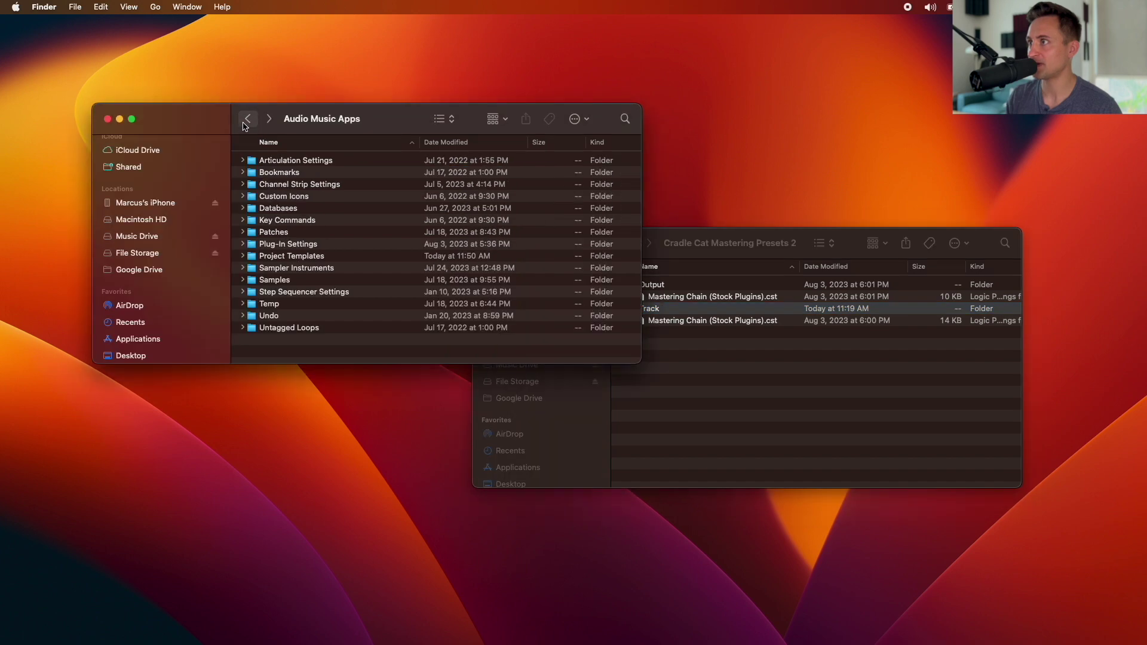
{"action": "left_click", "coordinate": [243, 185]}
{"action": "double_click", "coordinate": [260, 187]}
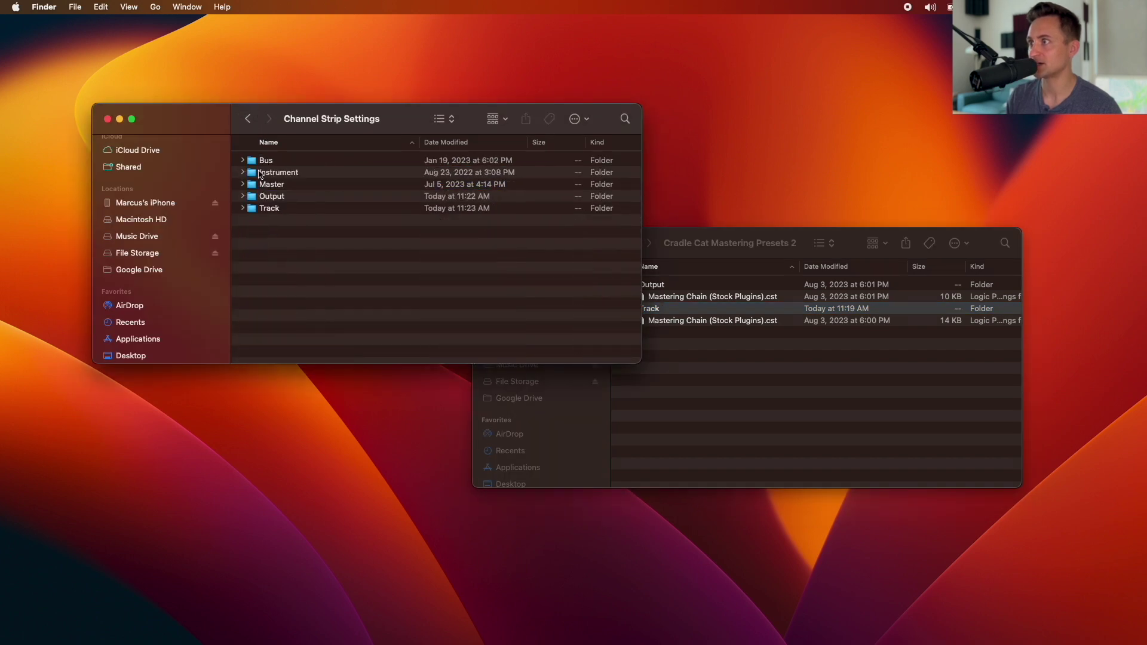
{"action": "double_click", "coordinate": [261, 210]}
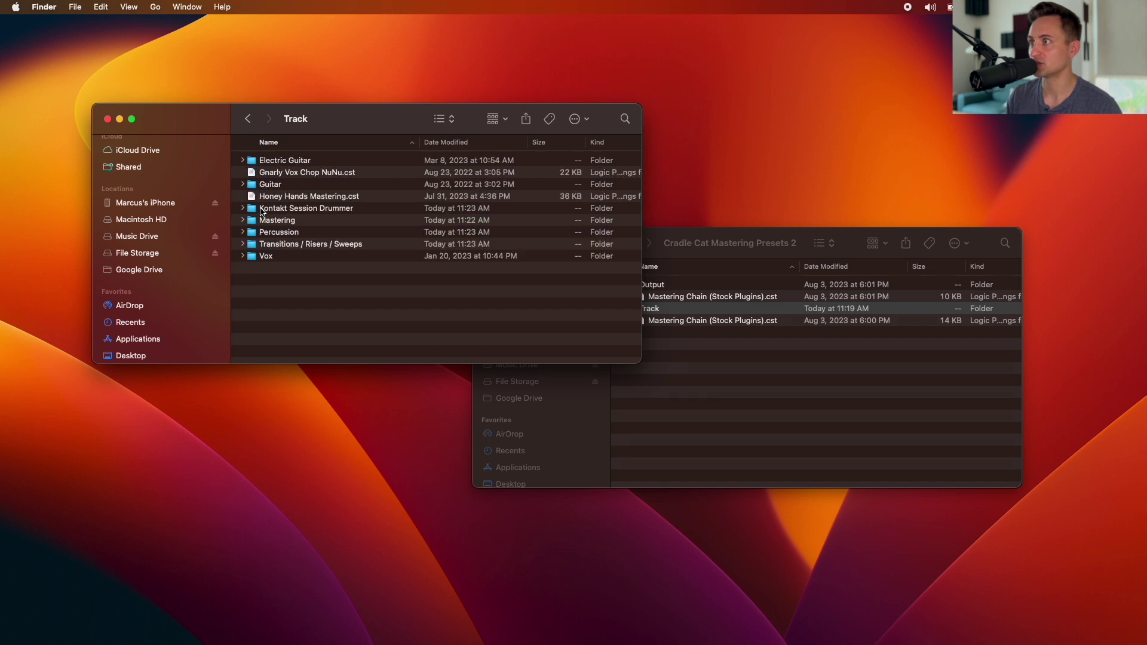
{"action": "left_click", "coordinate": [248, 119]}
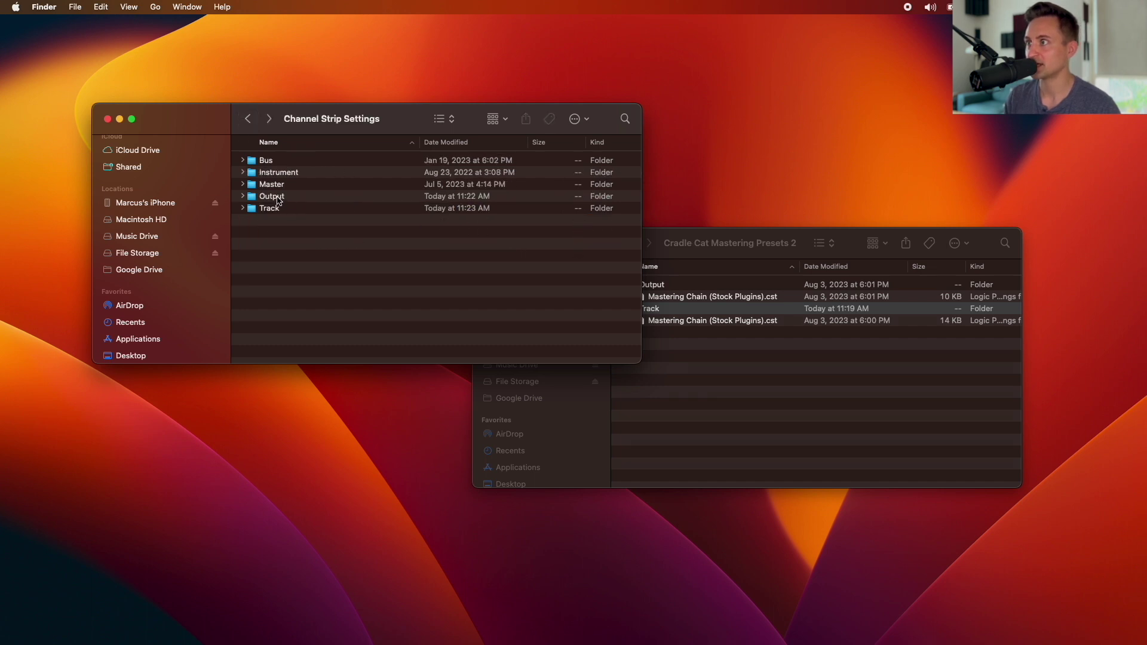
{"action": "double_click", "coordinate": [272, 197]}
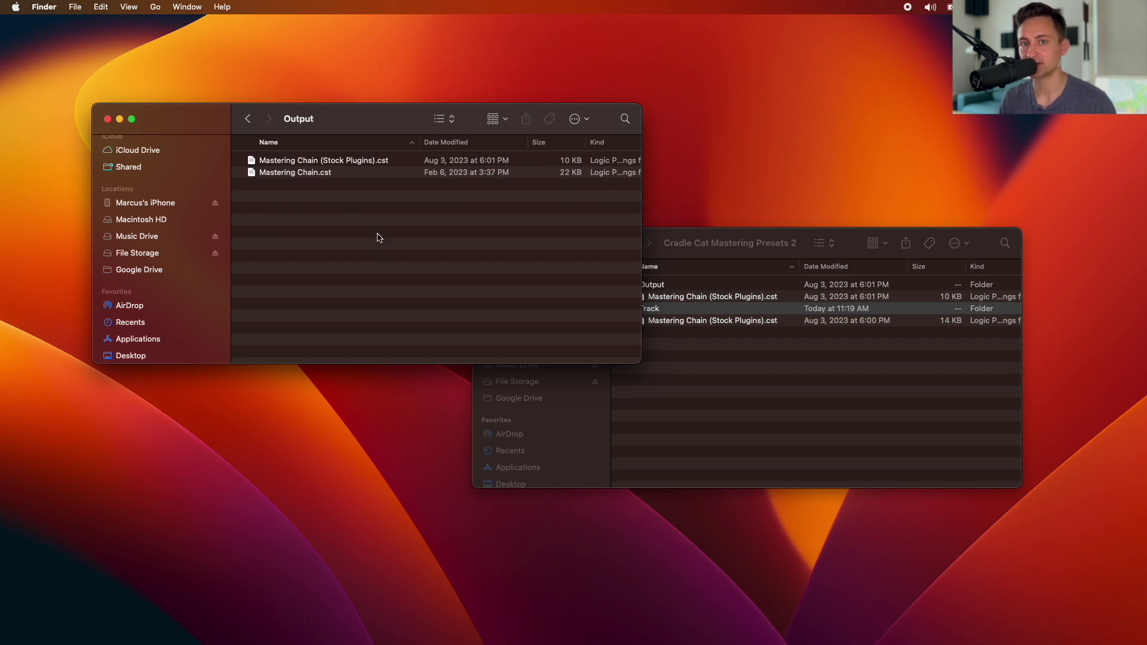
Select the Output and Track Mastering Chain .cst presets in the presets window
{"action": "left_click", "coordinate": [657, 251]}
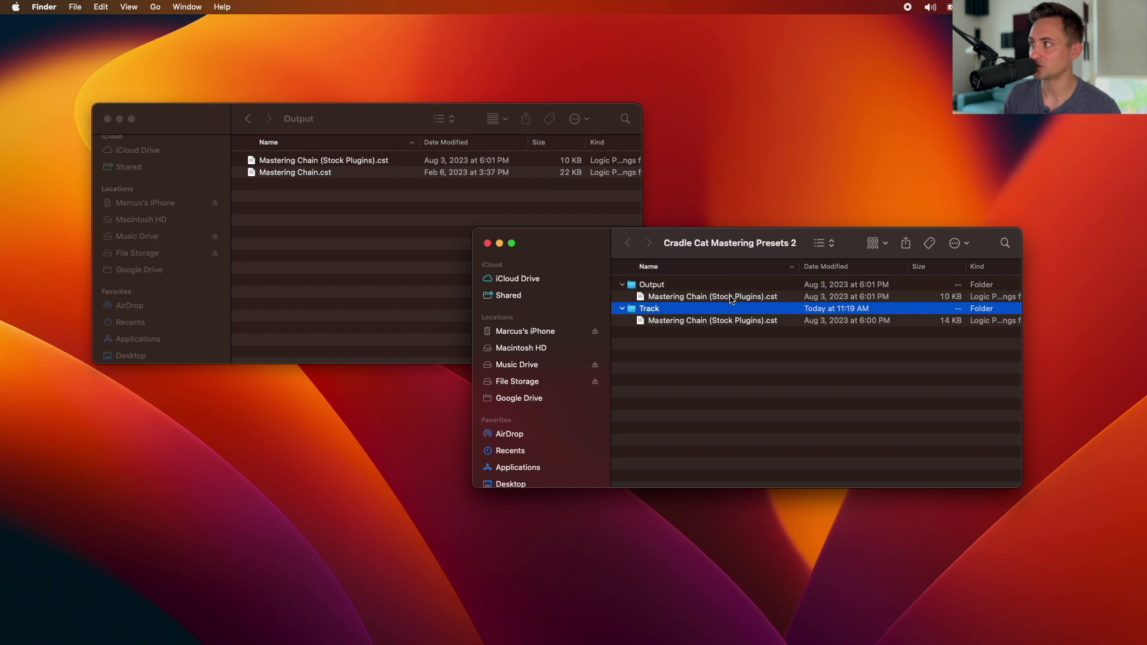
{"action": "left_click", "coordinate": [731, 298]}
{"action": "left_click", "coordinate": [720, 320]}
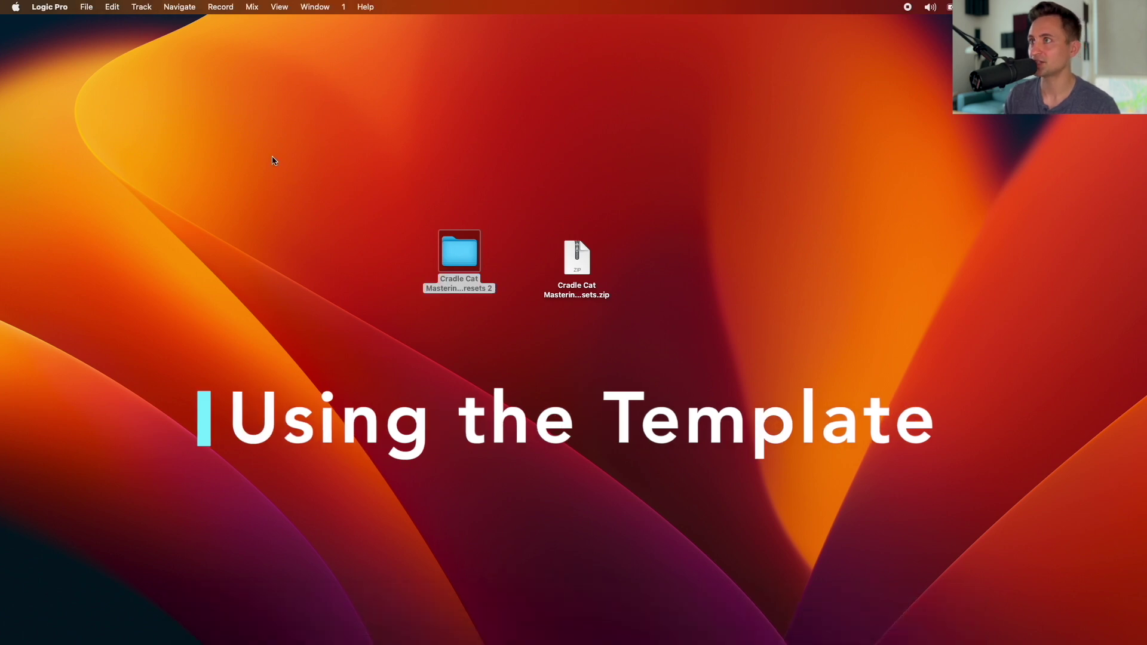
Create a new project with File > New from Template using the Cradle Cat Mastering Template
{"action": "left_click", "coordinate": [88, 7]}
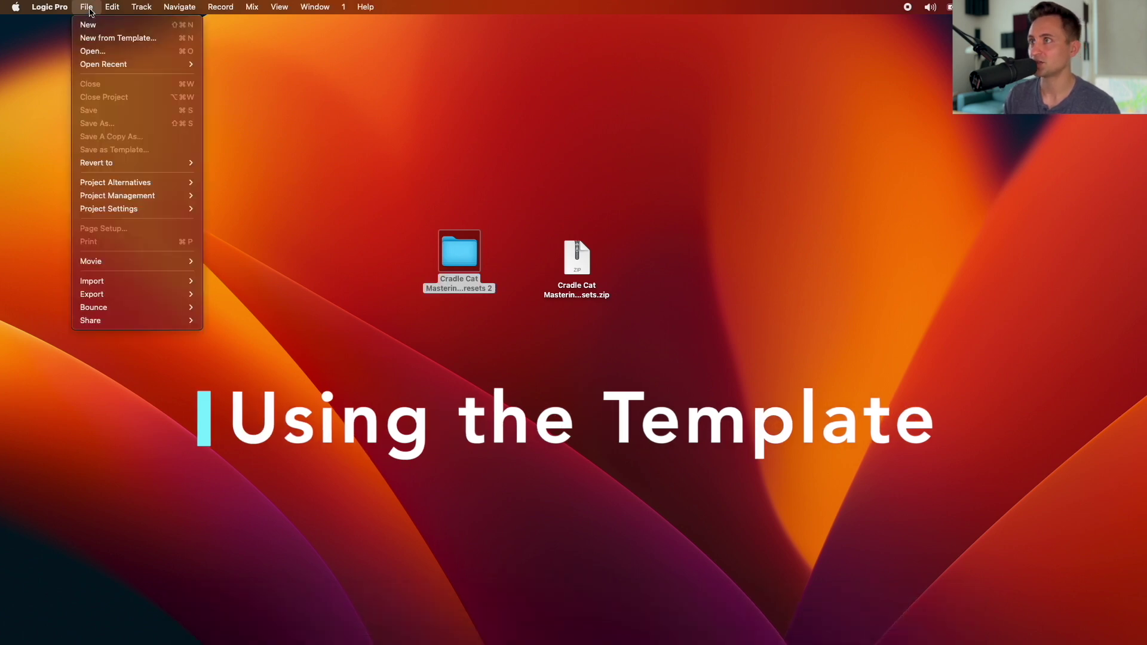
{"action": "left_click", "coordinate": [98, 39]}
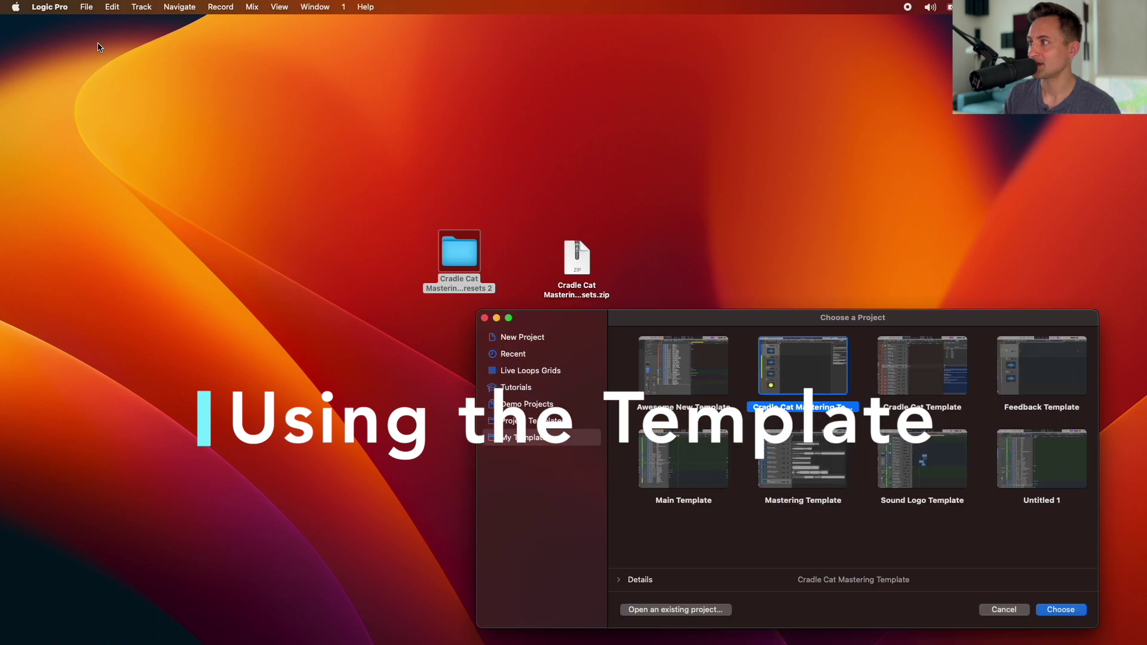
{"action": "left_click_drag", "start_coordinate": [538, 318], "coordinate": [340, 161]}
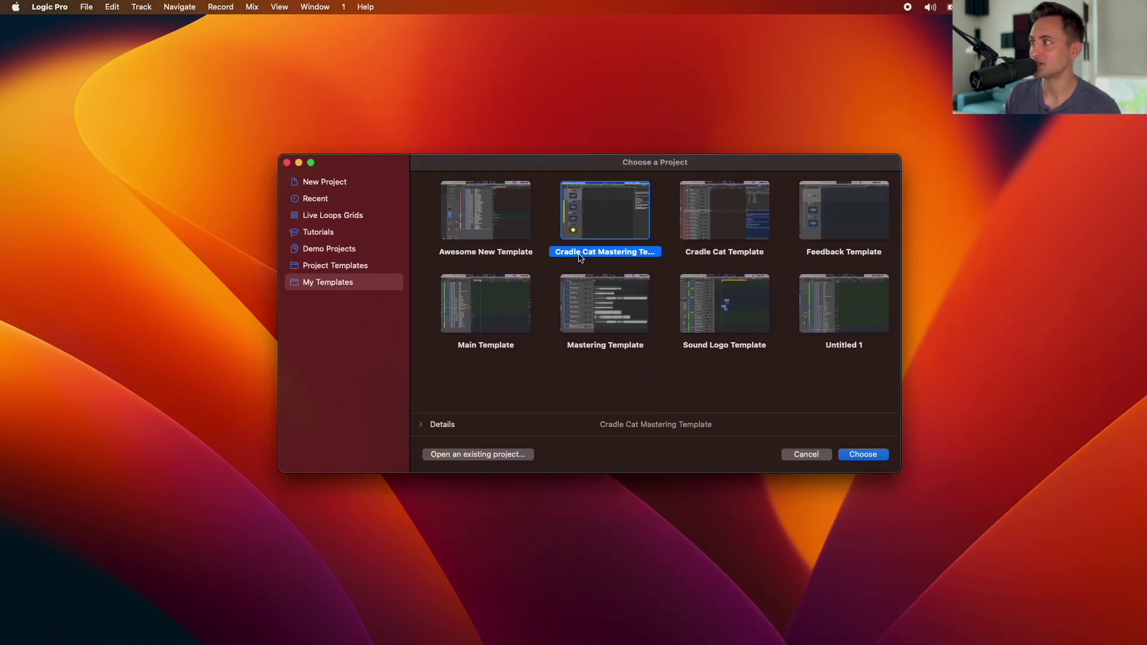
{"action": "left_click", "coordinate": [863, 455]}
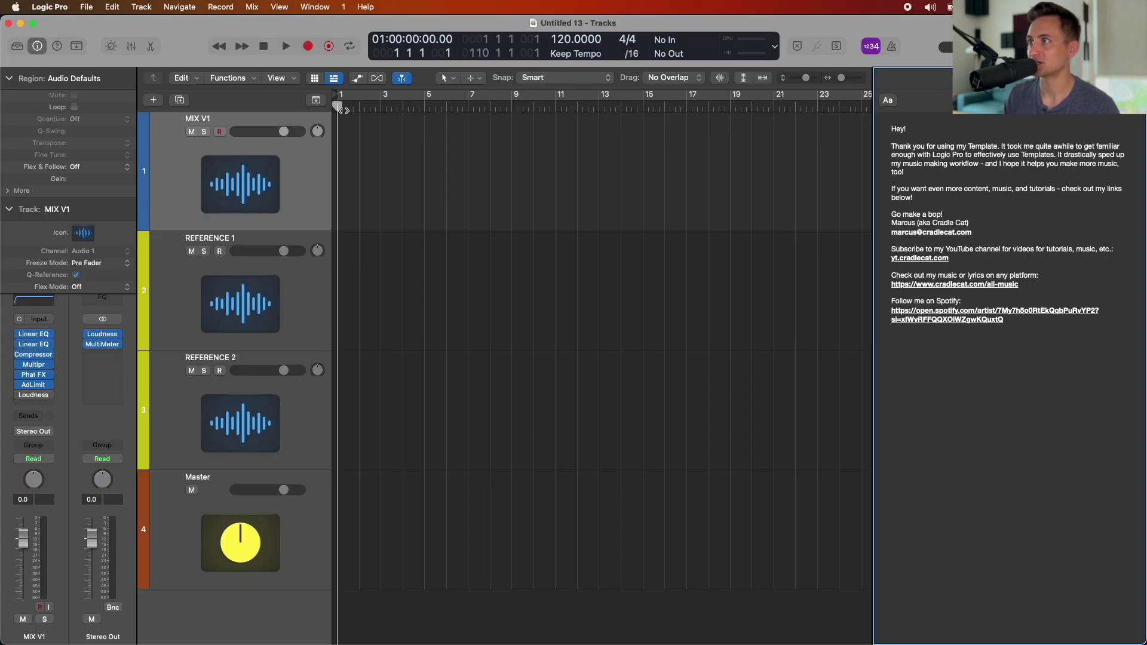
Hide the Note Pad and review the REFERENCE 1, REFERENCE 2 and Master tracks
{"action": "key", "text": "alt+super+p"}
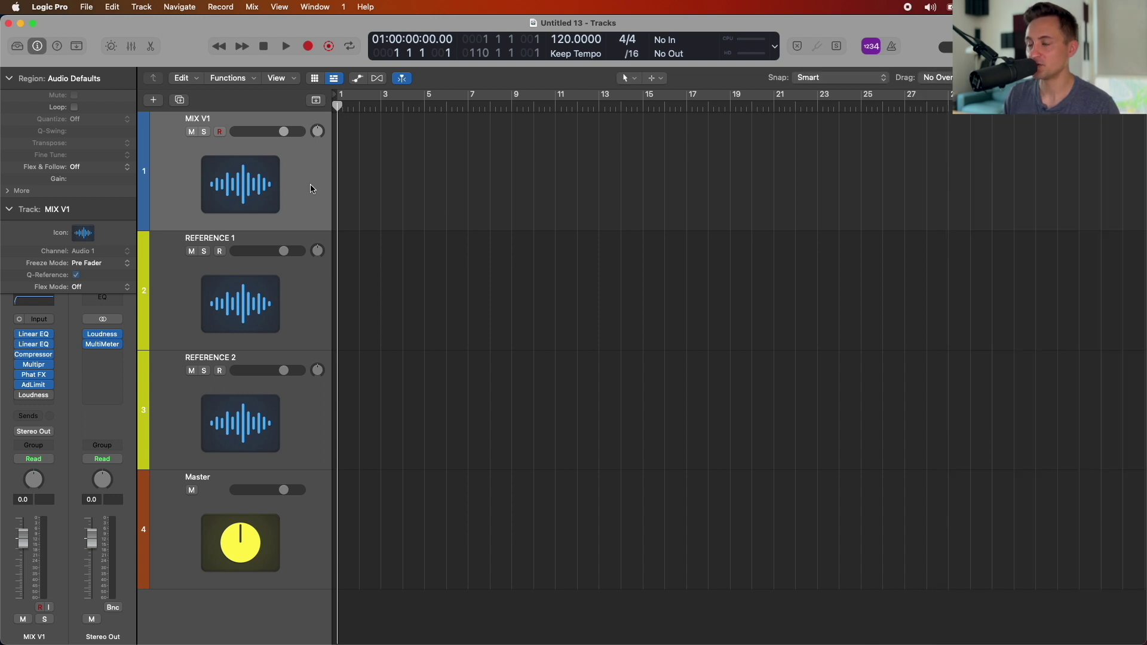
{"action": "scroll", "coordinate": [297, 285], "scroll_direction": "right", "scroll_amount": 1}
{"action": "scroll", "coordinate": [297, 286], "scroll_direction": "down", "scroll_amount": 2}
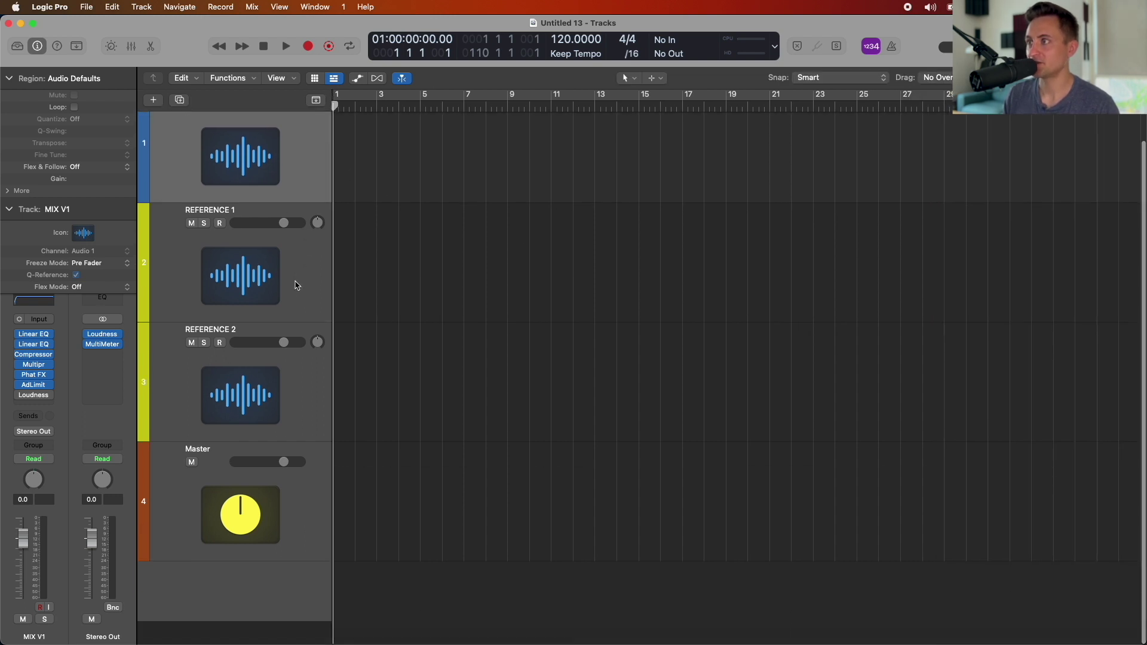
{"action": "scroll", "coordinate": [296, 286], "scroll_direction": "left", "scroll_amount": 1}
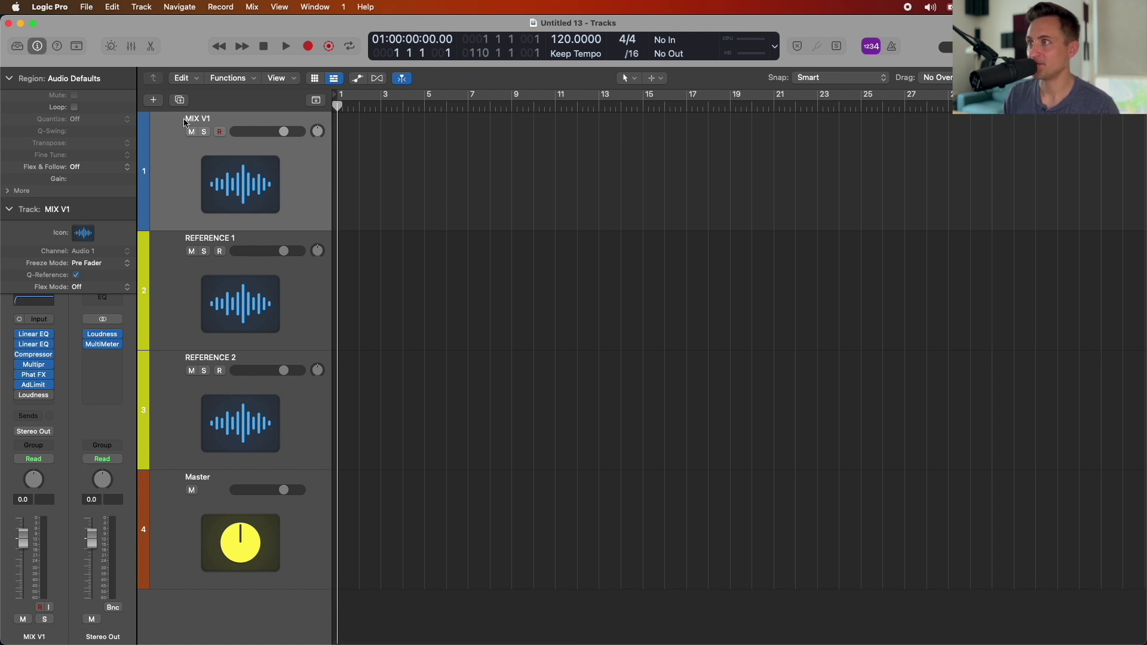
{"action": "left_click", "coordinate": [195, 242]}
{"action": "left_click", "coordinate": [172, 386]}
{"action": "scroll", "coordinate": [172, 418], "scroll_direction": "down", "scroll_amount": 1}
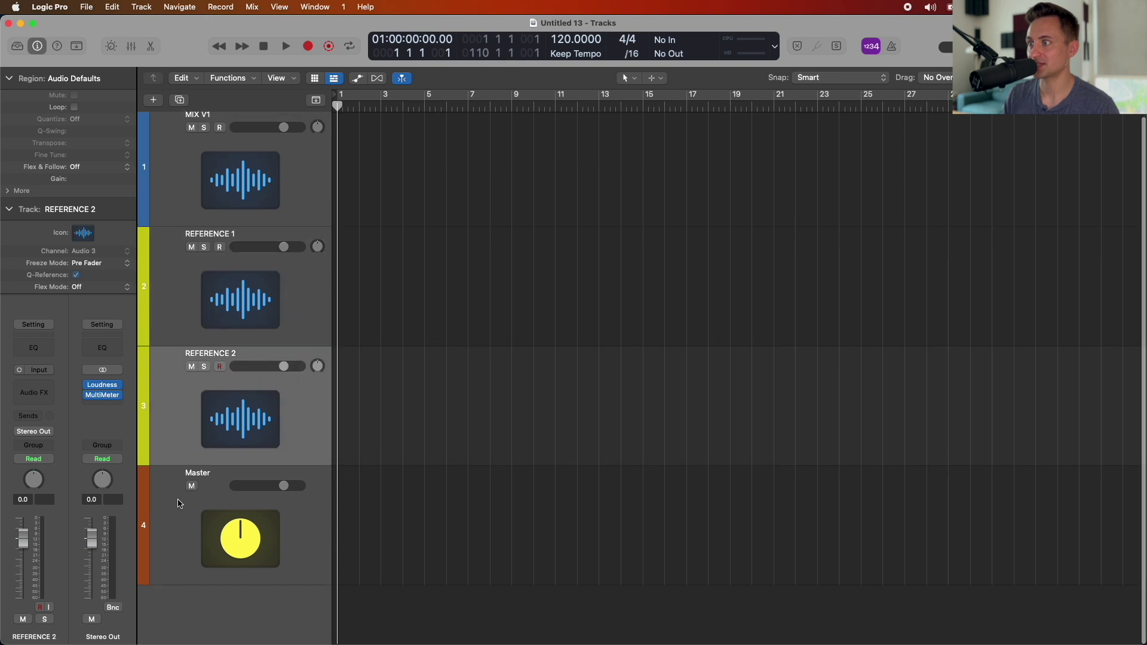
{"action": "left_click", "coordinate": [174, 511]}
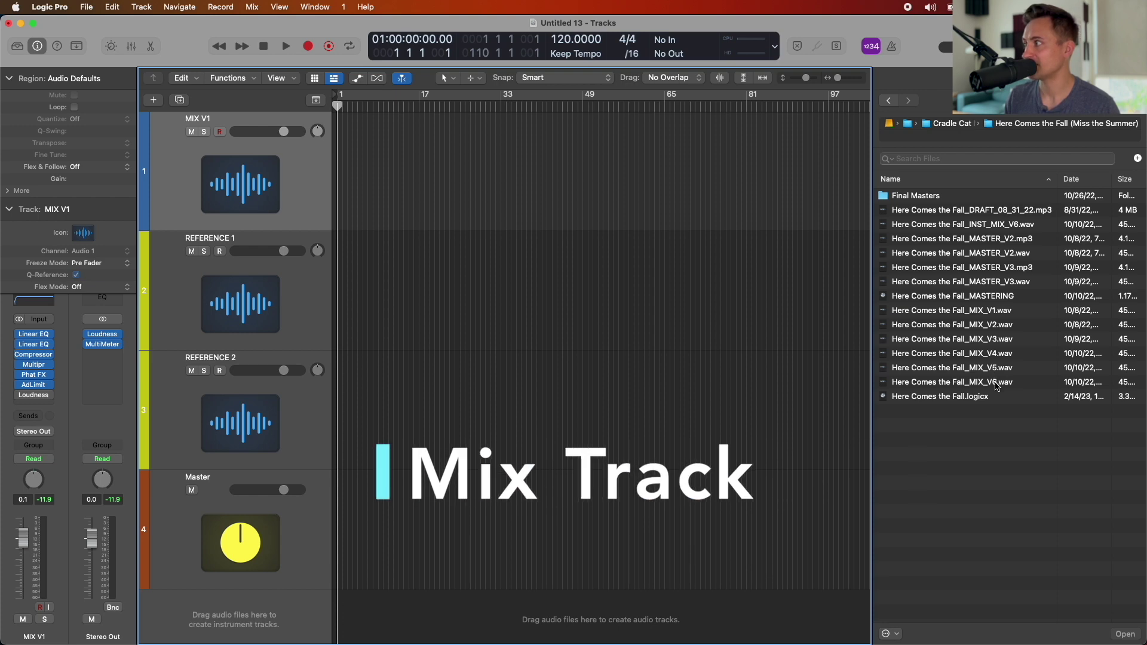
Drop Here Comes the Fall_MIX_V6.wav onto MIX V1, declining the tempo and marker imports
{"action": "left_click_drag", "start_coordinate": [997, 385], "coordinate": [338, 173]}
{"action": "left_click", "coordinate": [605, 274]}
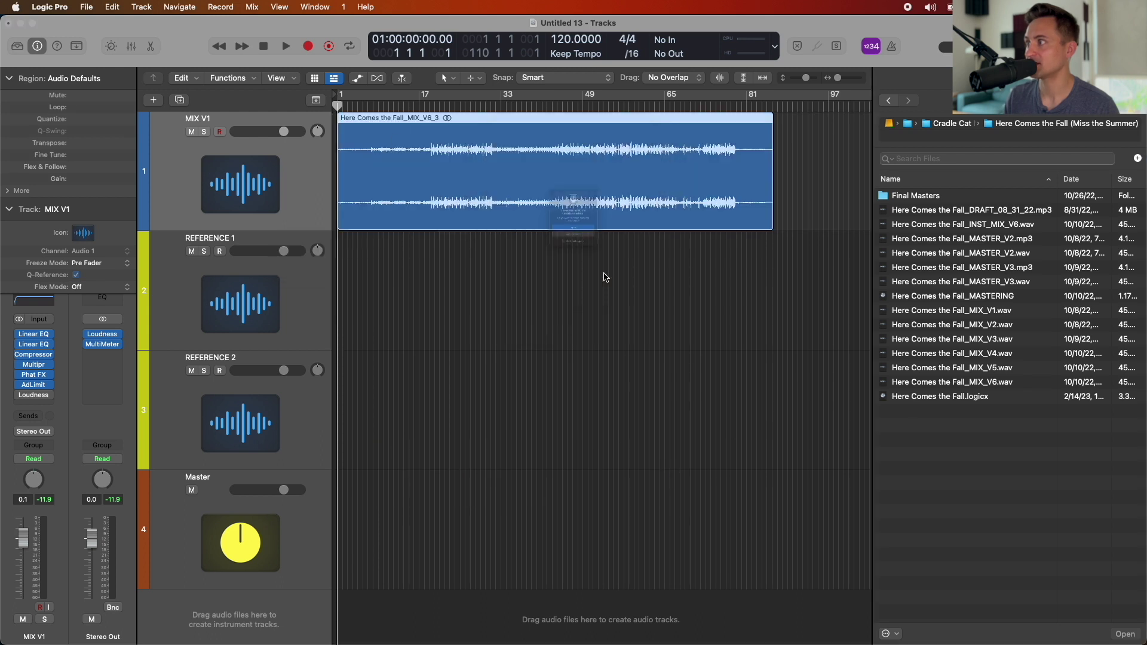
{"action": "left_click", "coordinate": [585, 271]}
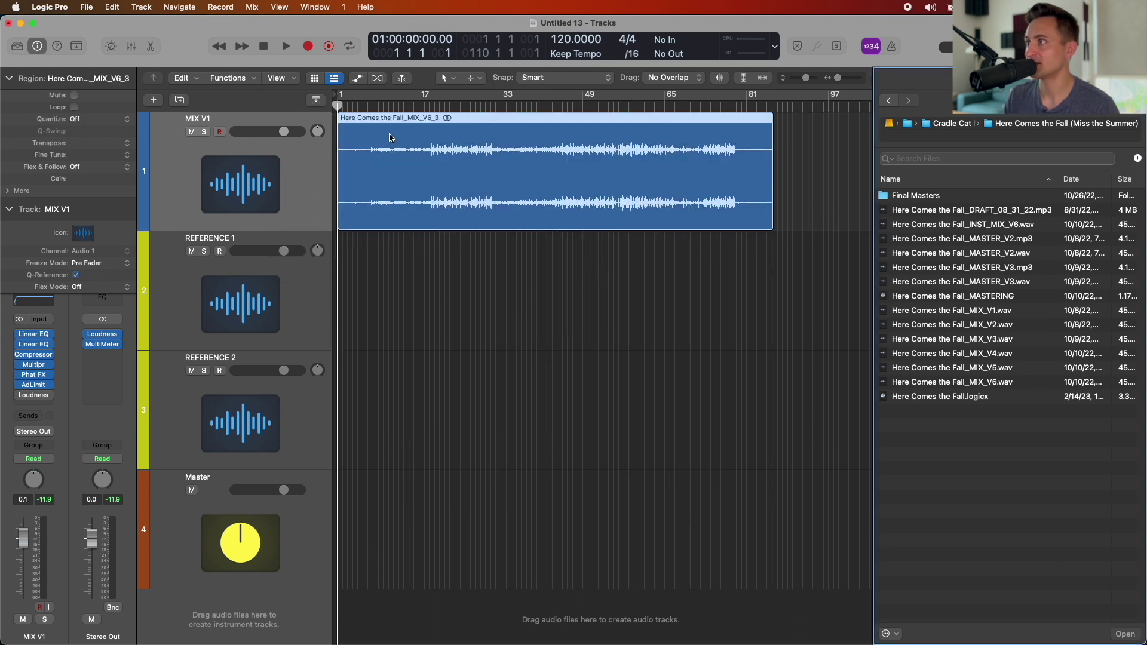
Set the playhead to bar 17, raise the MIX_V6 region gain, and select REFERENCE 1
{"action": "left_click", "coordinate": [435, 139]}
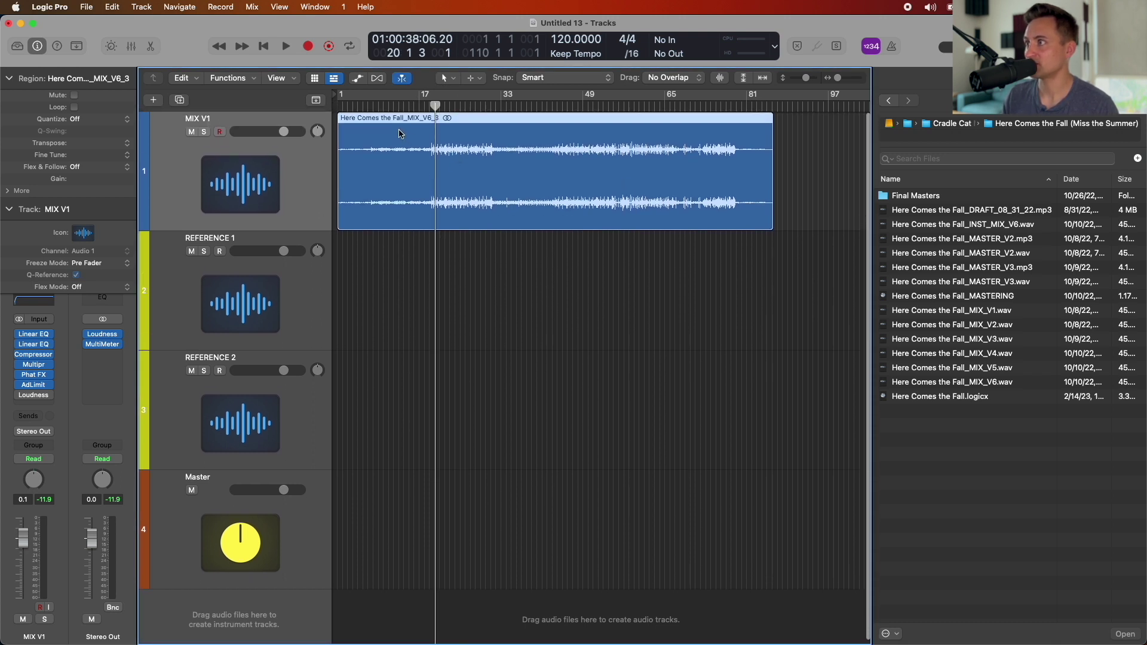
{"action": "mouse_move", "coordinate": [435, 102]}
{"action": "left_mouse_down"}
{"action": "mouse_move", "coordinate": [592, 98]}
{"action": "mouse_move", "coordinate": [430, 92]}
{"action": "left_mouse_up"}
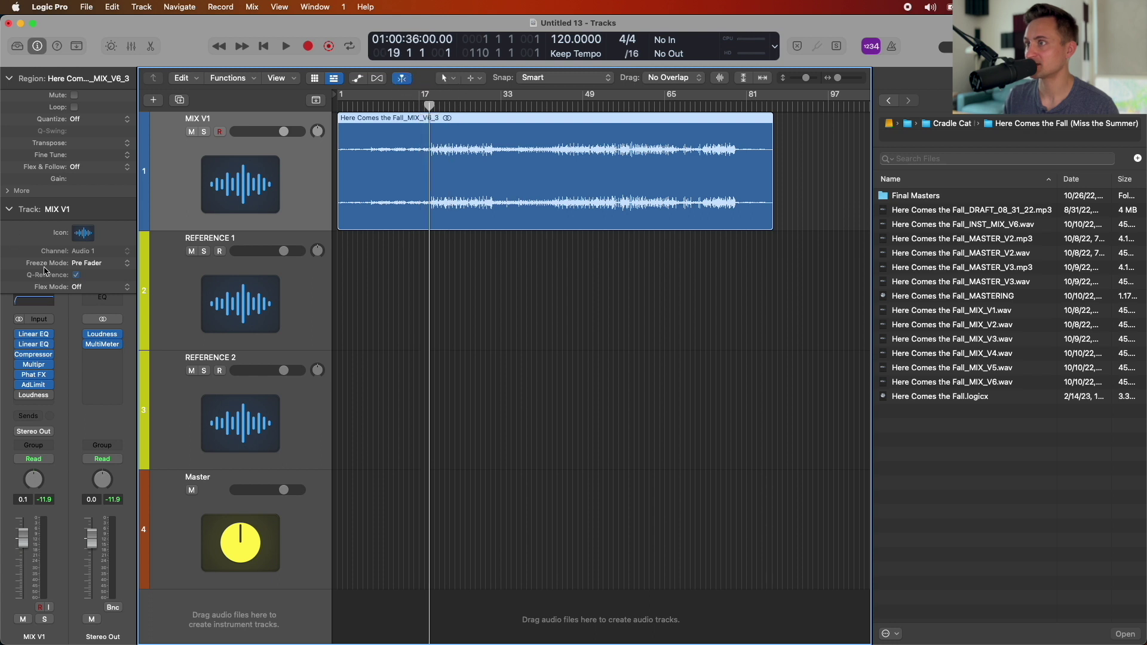
{"action": "left_click_drag", "start_coordinate": [75, 178], "coordinate": [54, 114]}
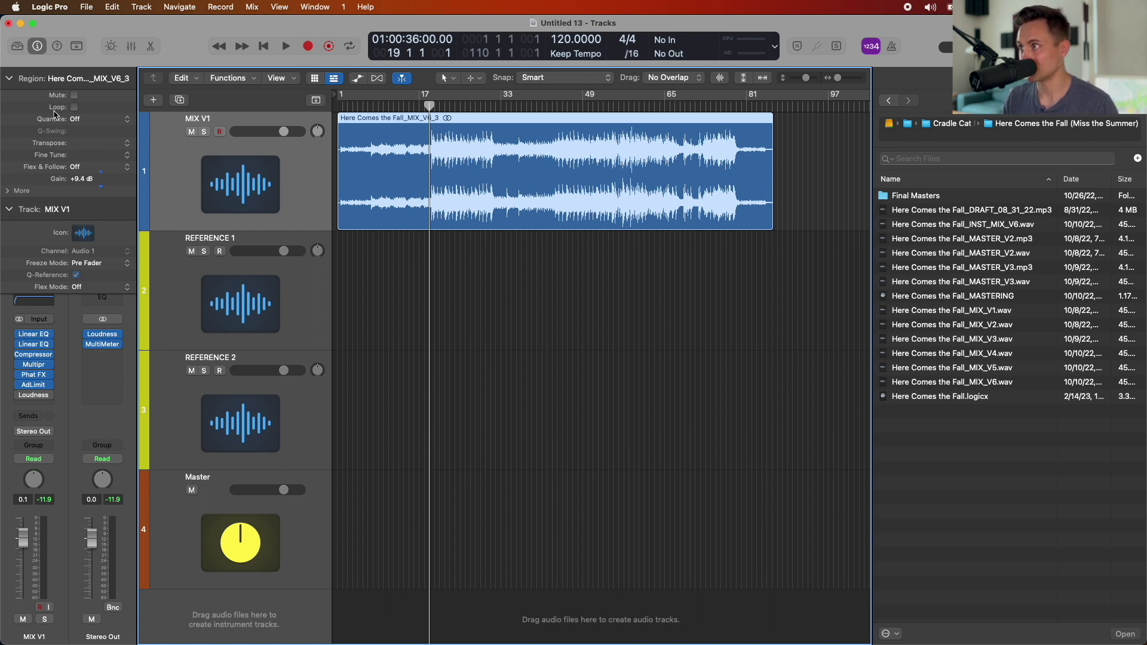
{"action": "left_click", "coordinate": [641, 282]}
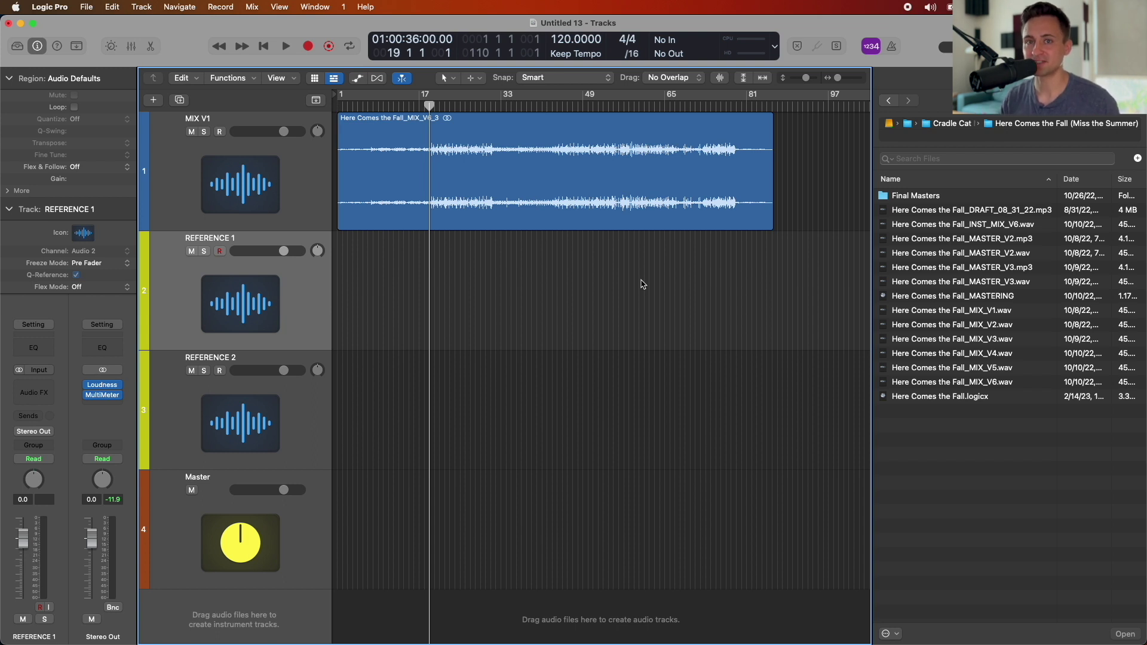
Search the Browser for 'all', place All Strung Out_MASTER_V4 at bar 1 on REFERENCE 1, and mute it
{"action": "key", "text": "super+Up"}
{"action": "scroll", "coordinate": [886, 266], "scroll_direction": "down", "scroll_amount": 6}
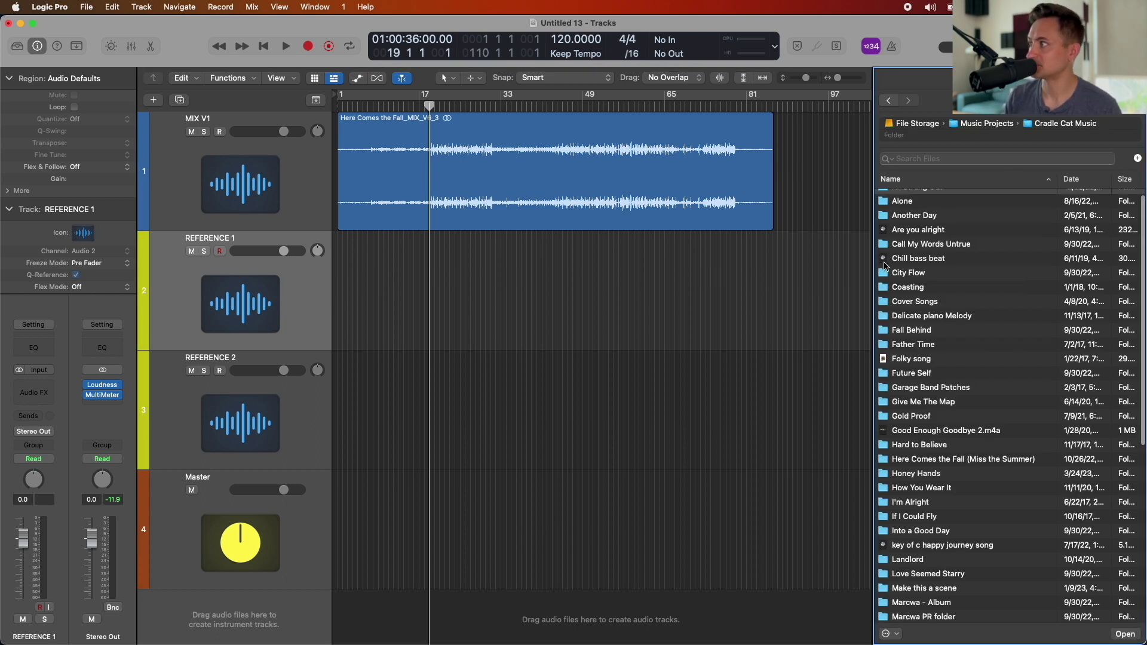
{"action": "scroll", "coordinate": [886, 266], "scroll_direction": "up", "scroll_amount": 6}
{"action": "scroll", "coordinate": [886, 266], "scroll_direction": "down", "scroll_amount": 2}
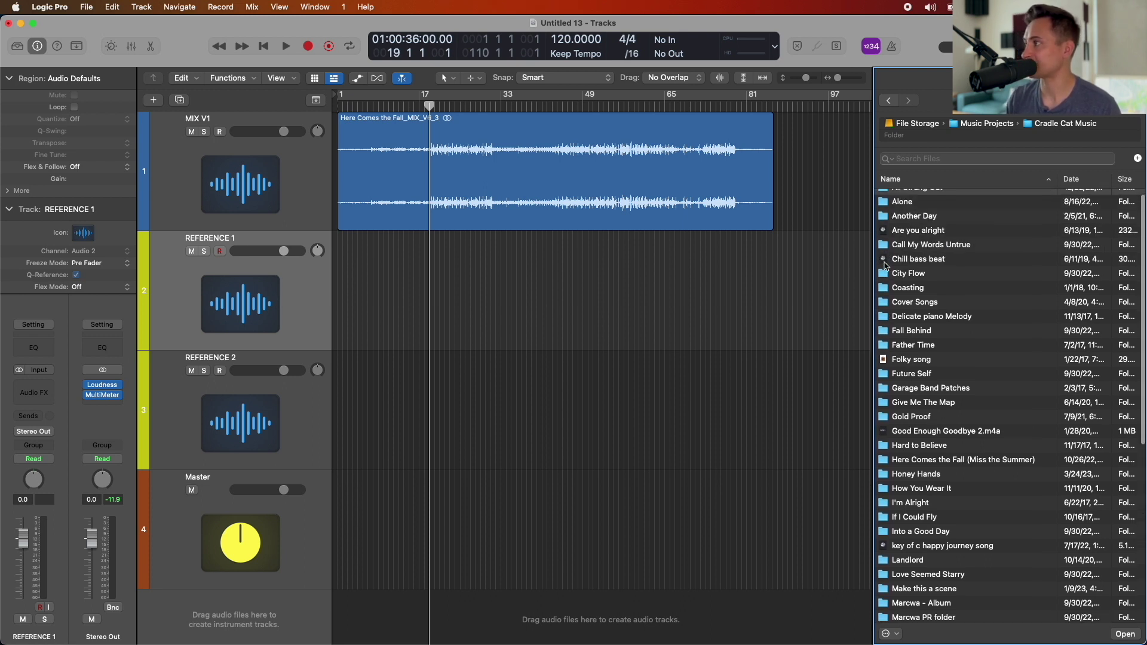
{"action": "scroll", "coordinate": [949, 241], "scroll_direction": "down", "scroll_amount": 6}
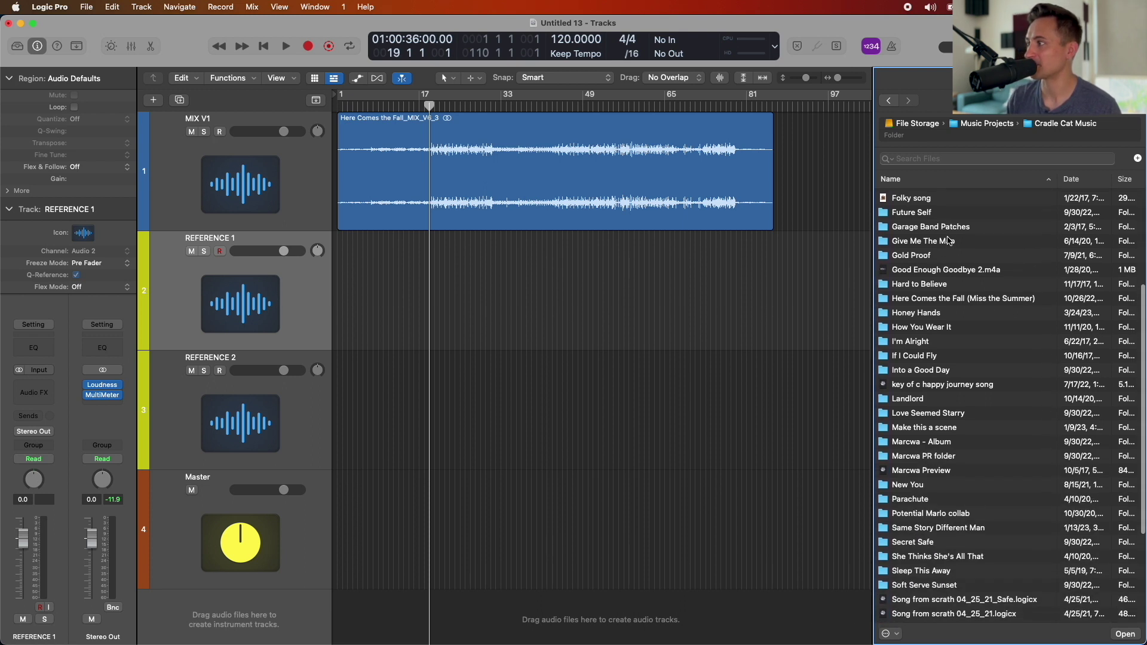
{"action": "left_click", "coordinate": [942, 157]}
{"action": "type", "text": "all"}
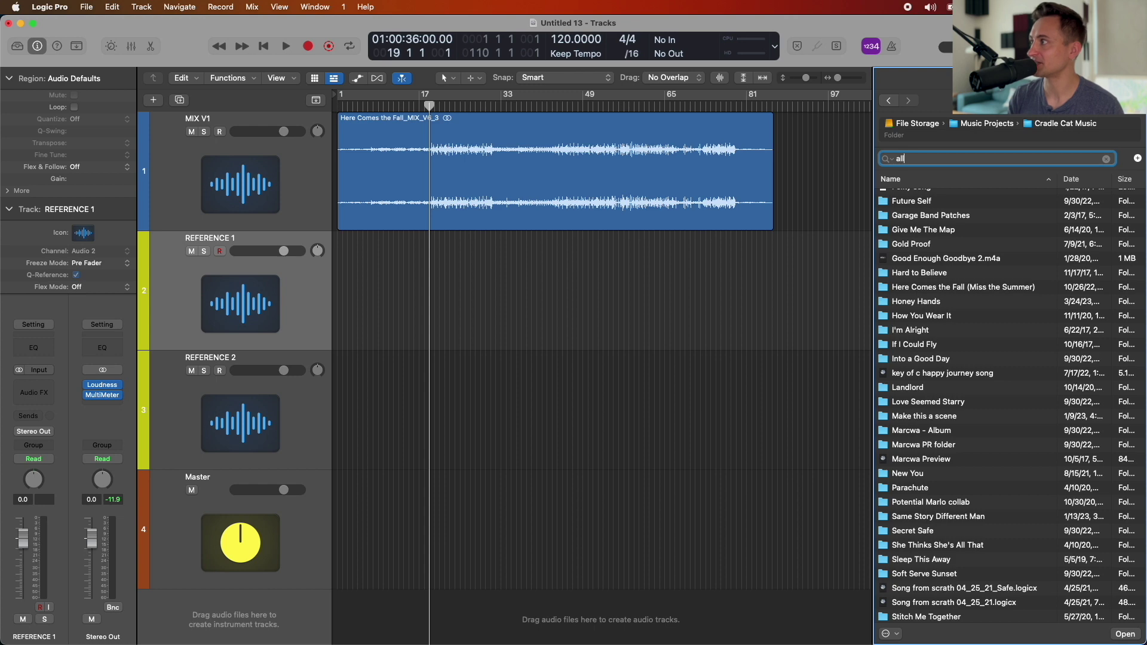
{"action": "left_click_drag", "start_coordinate": [941, 310], "coordinate": [337, 276]}
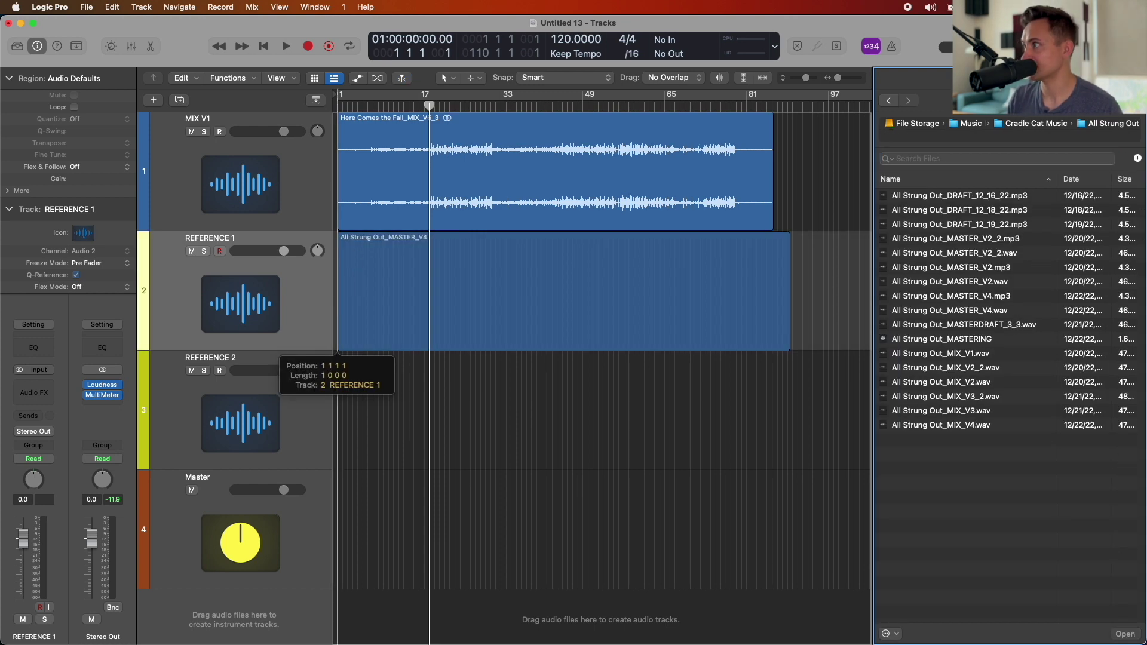
{"action": "left_click_drag", "start_coordinate": [375, 278], "coordinate": [375, 278]}
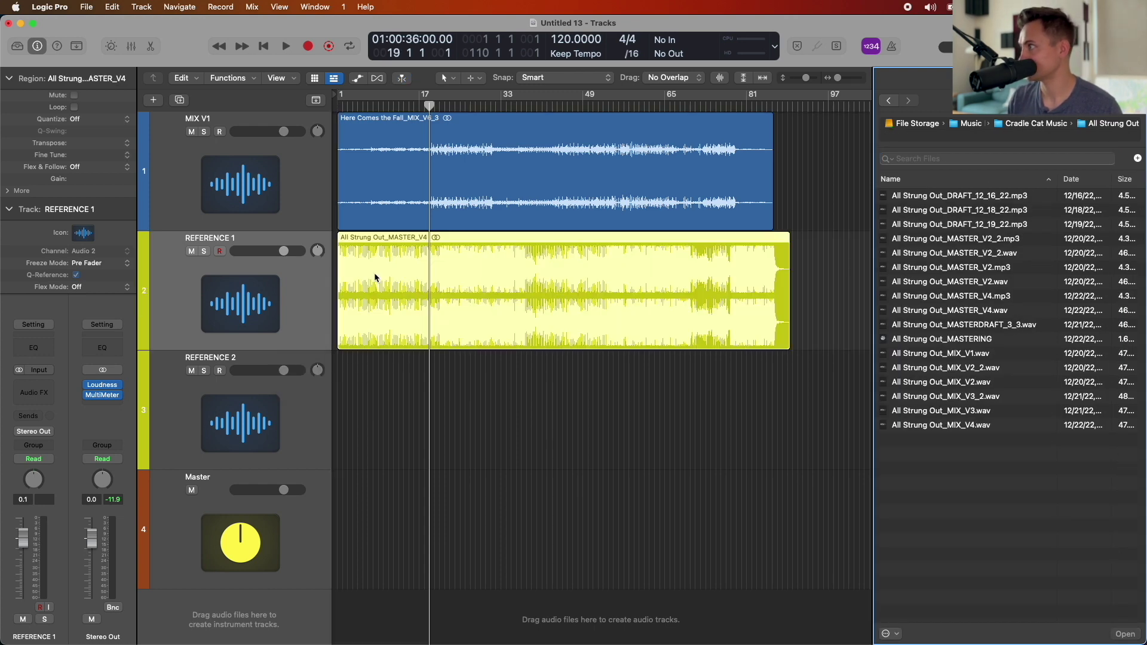
{"action": "left_click", "coordinate": [192, 251]}
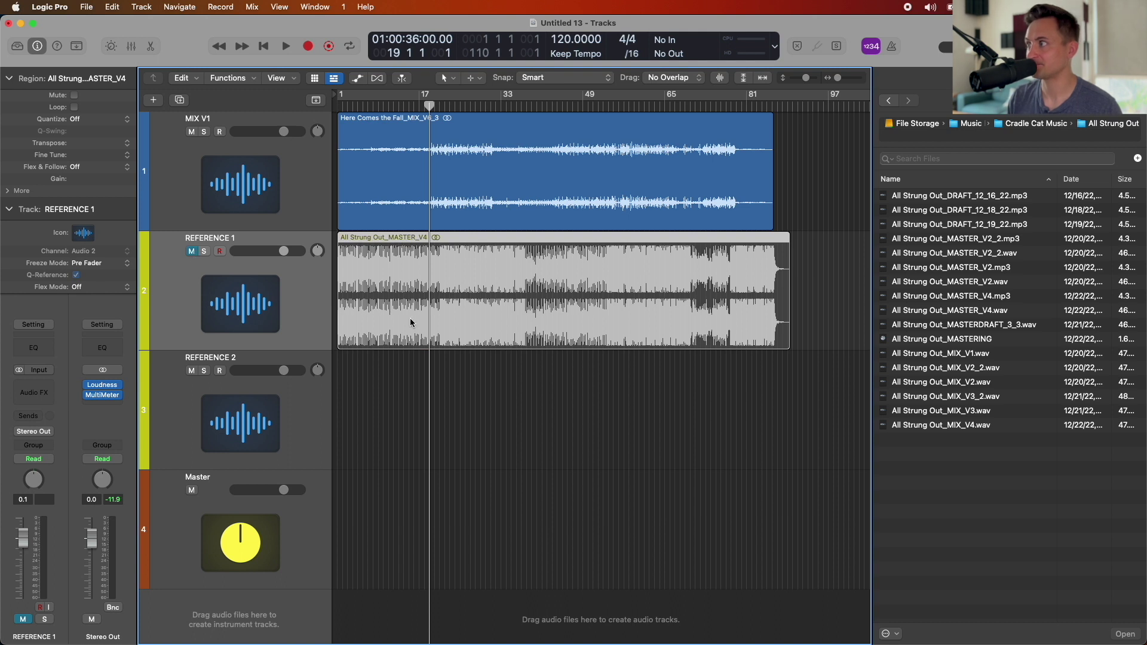
Select the Master track, show volume automation with A, and zoom the tracks taller
{"action": "left_click", "coordinate": [172, 507]}
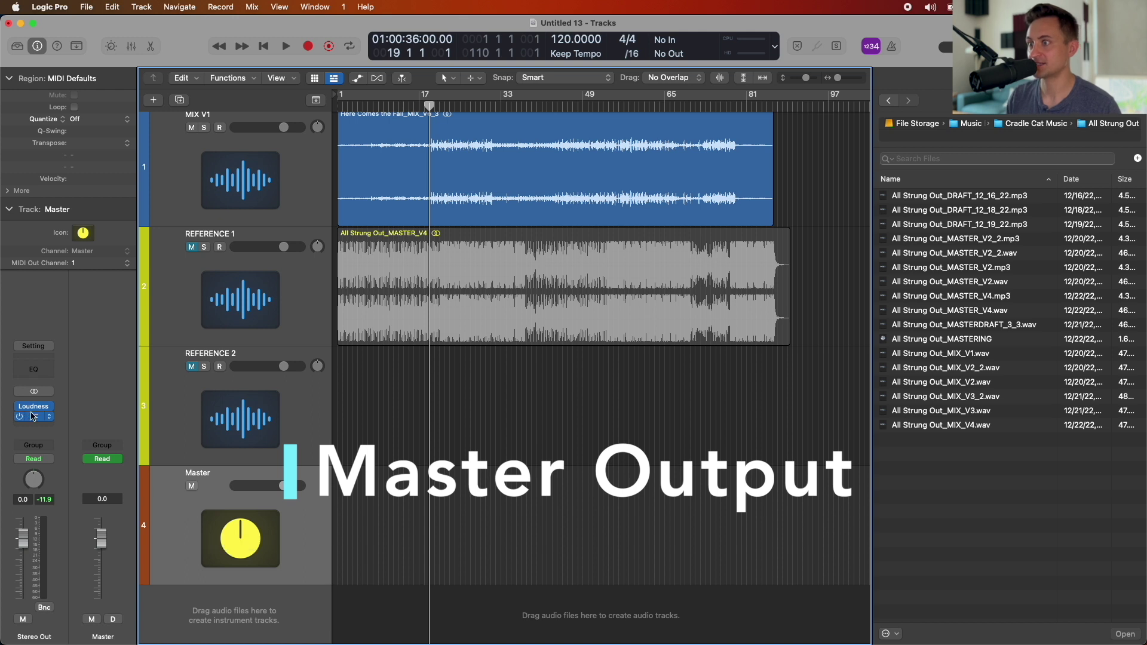
{"action": "mouse_move", "coordinate": [37, 407]}
{"action": "key", "text": "a"}
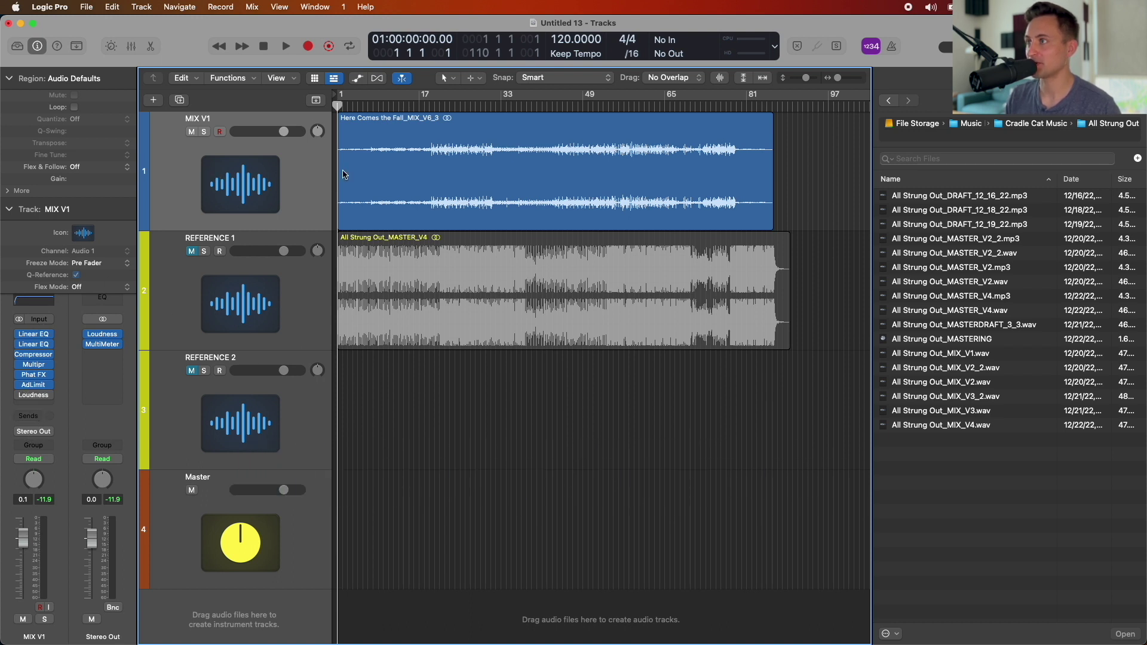
{"action": "scroll", "coordinate": [266, 183], "scroll_direction": "up", "scroll_amount": 5}
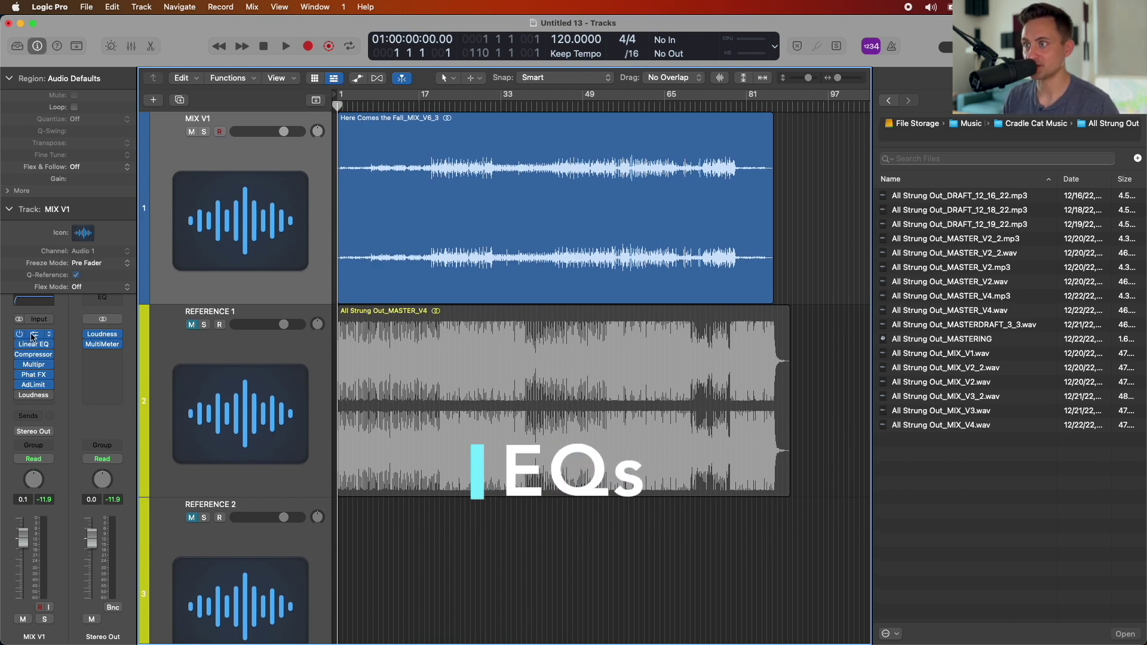
Open MIX V1's two Linear Phase EQ plugins and place their windows side by side
{"action": "left_click", "coordinate": [32, 345]}
{"action": "left_click", "coordinate": [33, 334]}
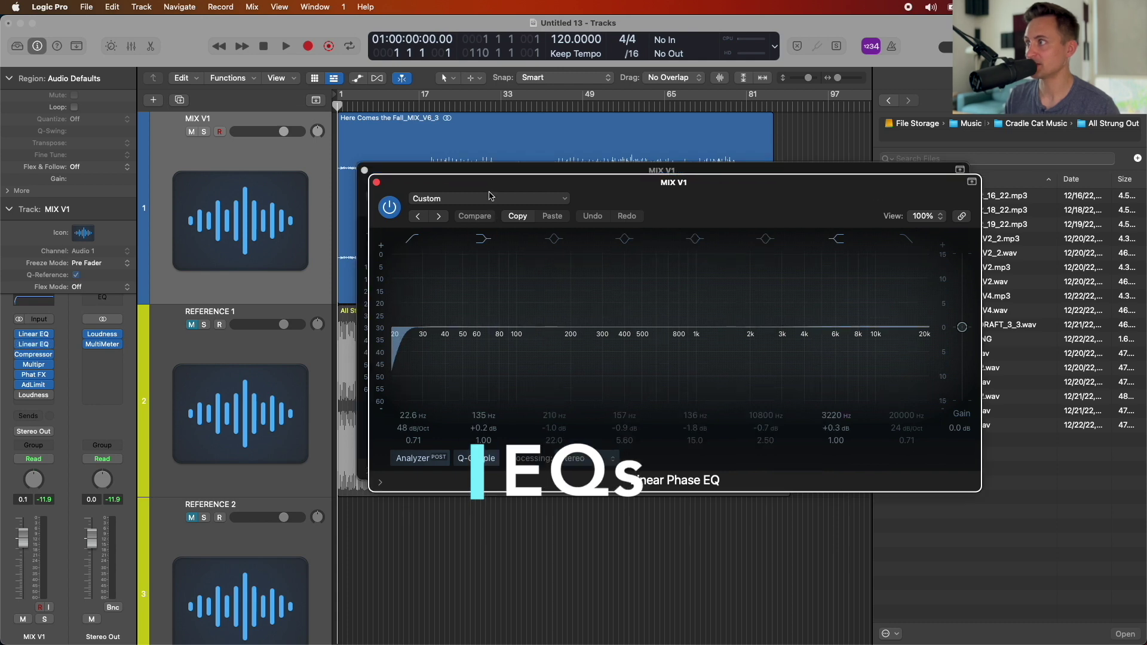
{"action": "left_click_drag", "start_coordinate": [490, 183], "coordinate": [576, 174]}
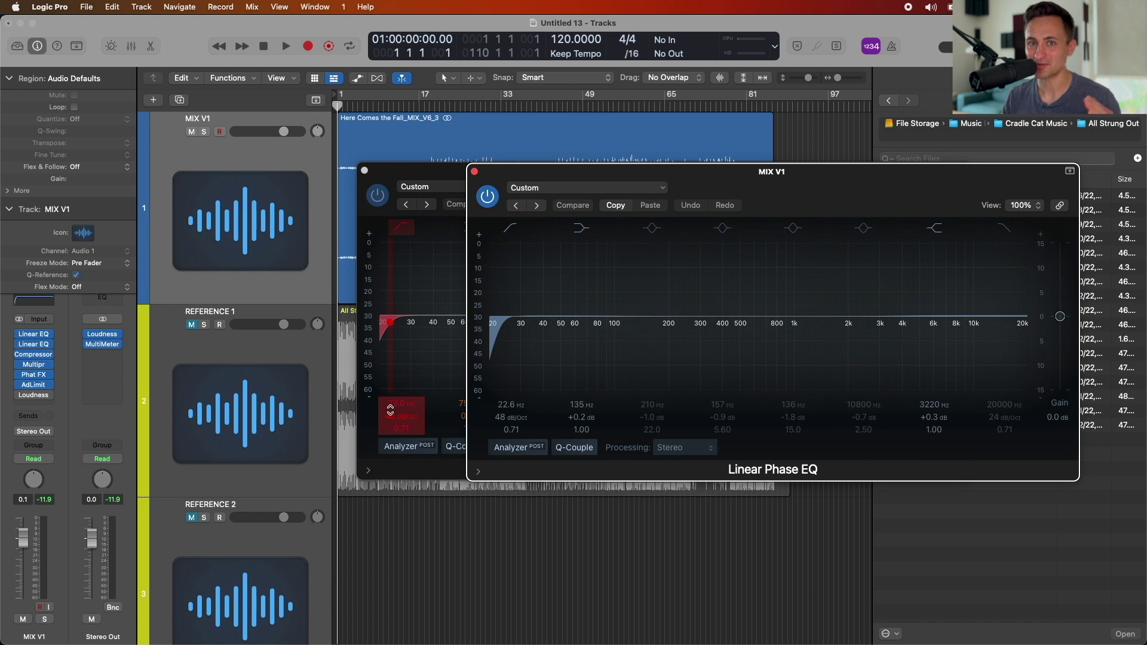
A/B the 3220 Hz band, then move MIX V1's high EQ band to 3340 Hz
{"action": "left_click_drag", "start_coordinate": [656, 178], "coordinate": [540, 179]}
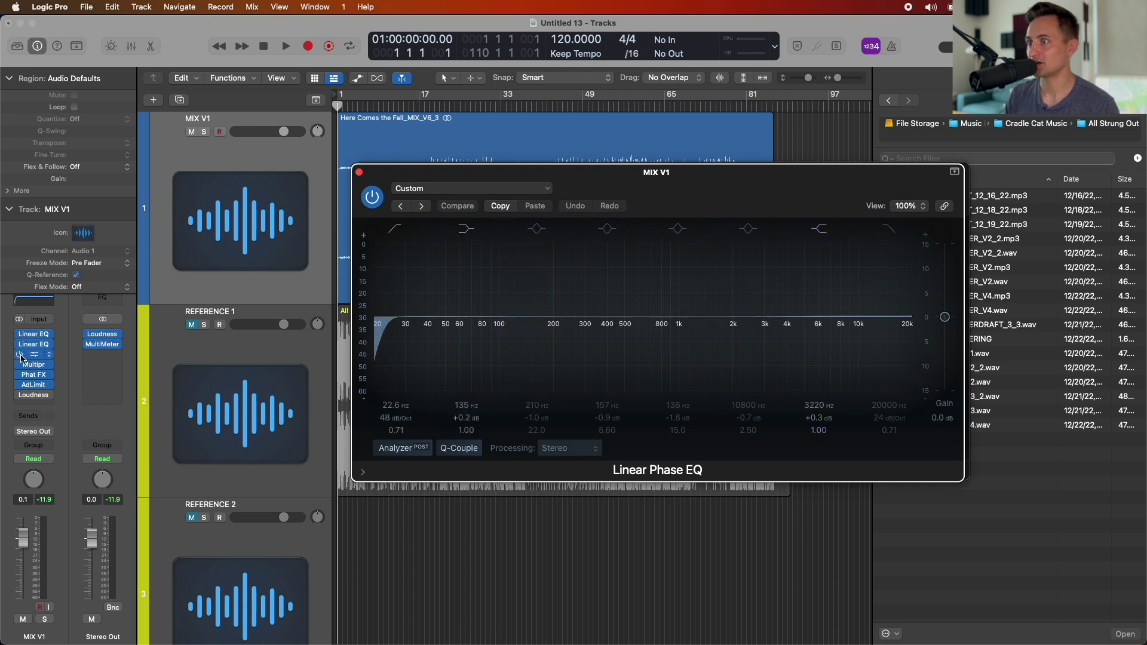
{"action": "mouse_move", "coordinate": [19, 357]}
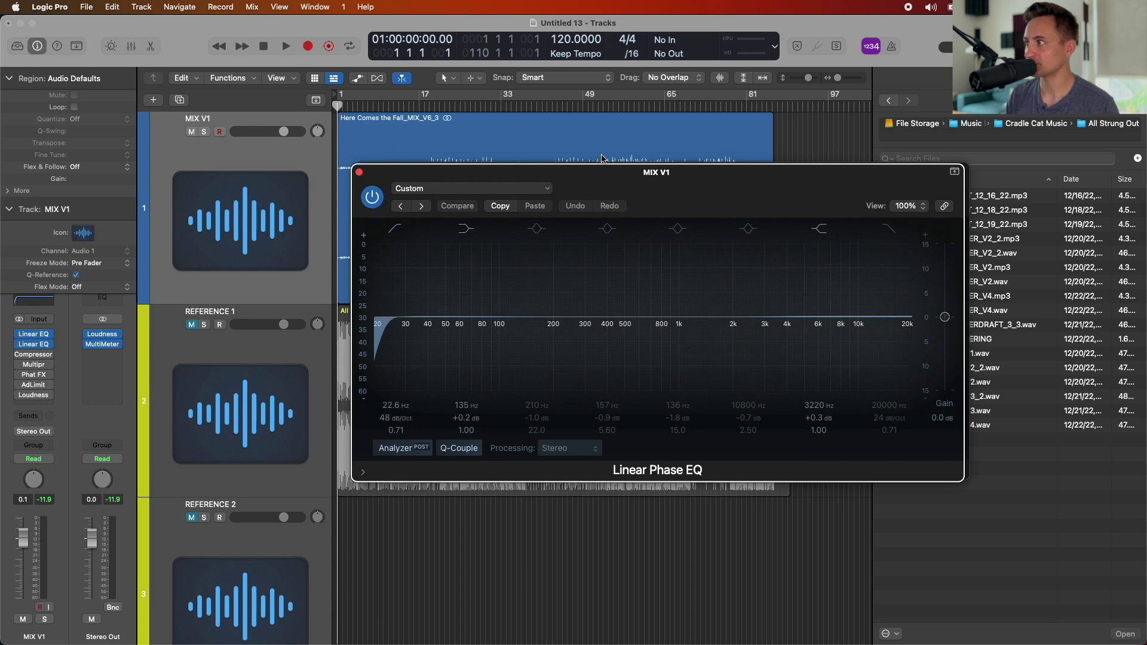
{"action": "left_click", "coordinate": [813, 232]}
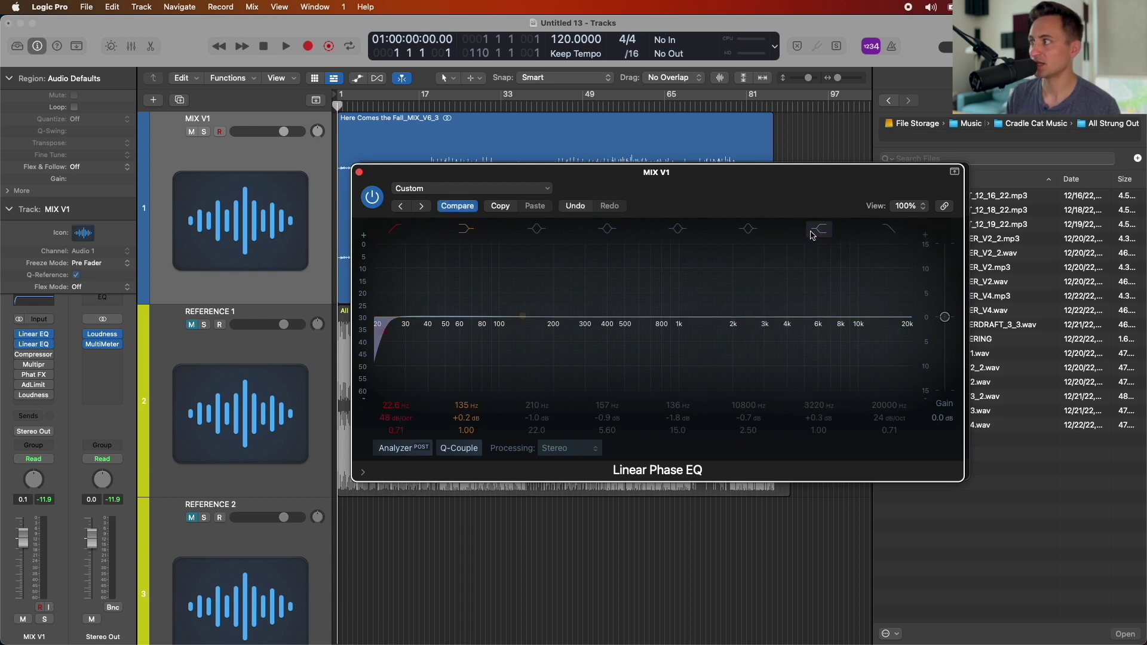
{"action": "left_click", "coordinate": [810, 232]}
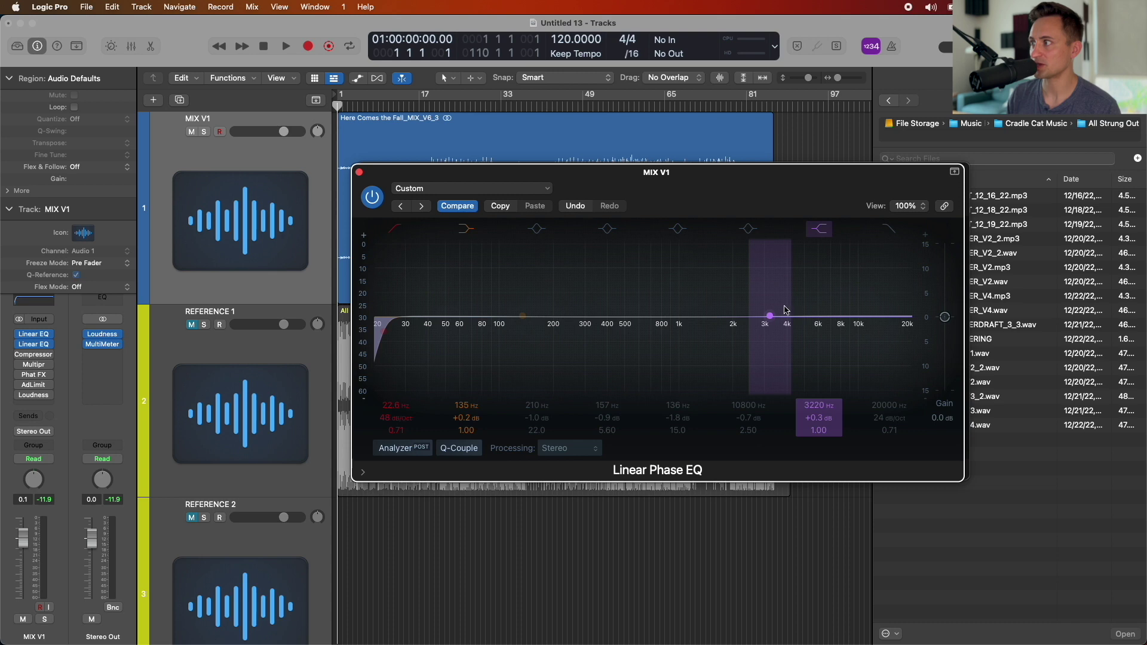
{"action": "left_click", "coordinate": [818, 231]}
{"action": "left_click_drag", "start_coordinate": [770, 316], "coordinate": [773, 319]}
Bypass the 3340 Hz and 135 Hz EQ bands and move the playhead back
{"action": "left_click", "coordinate": [819, 230]}
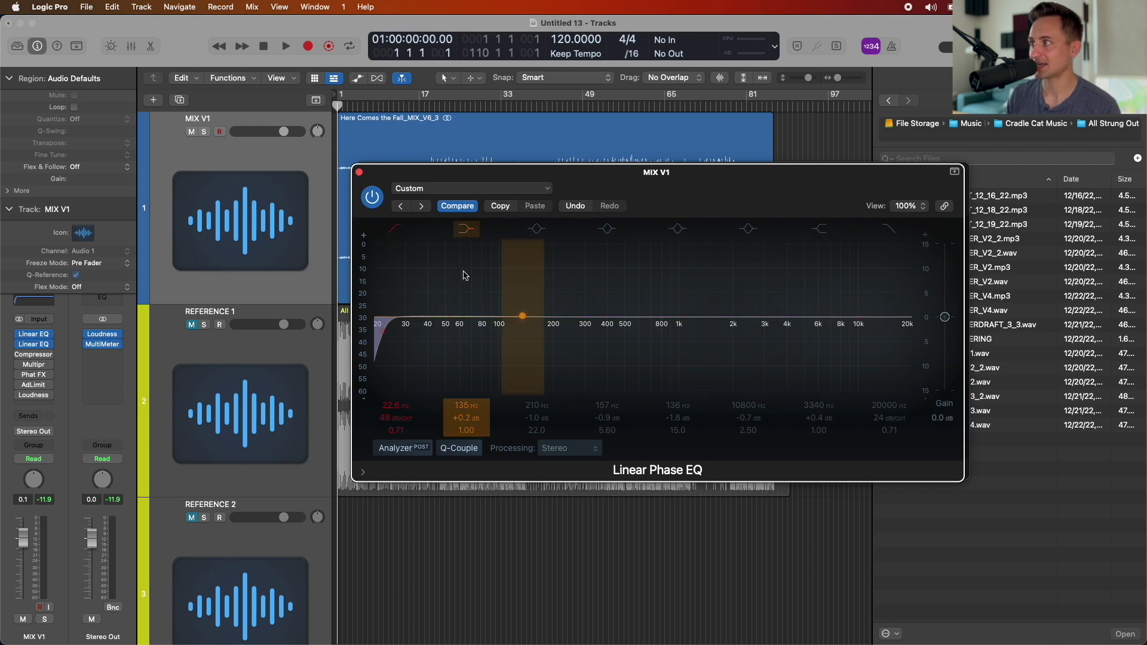
{"action": "left_click", "coordinate": [466, 228]}
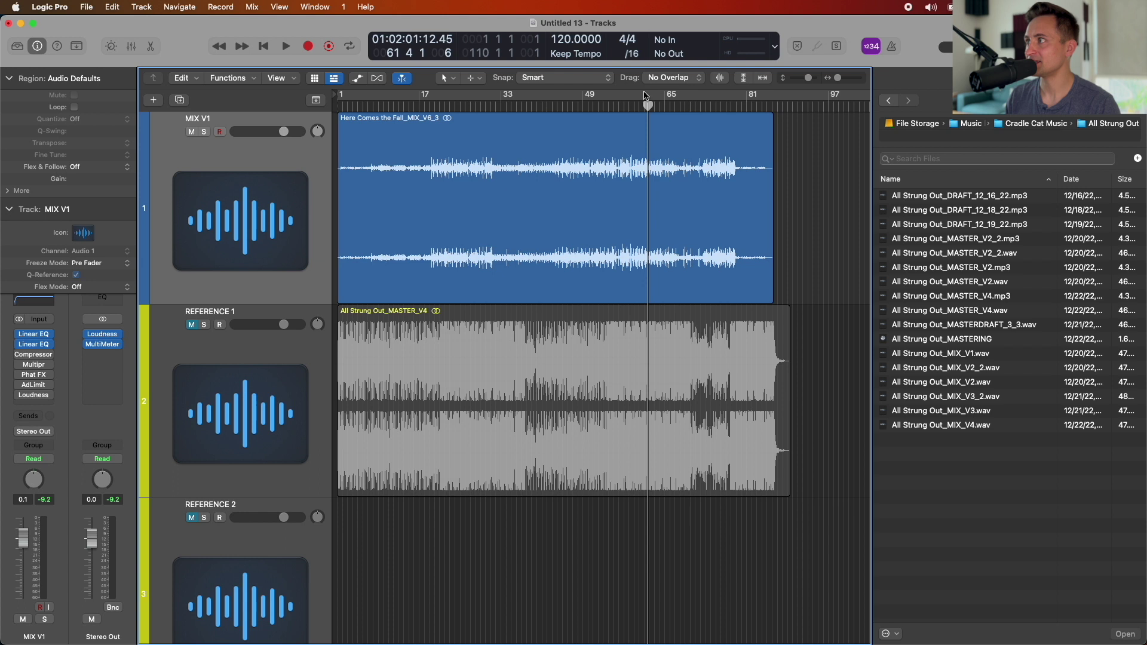
{"action": "key", "text": "comma"}
{"action": "key", "text": "comma"}
{"action": "key", "text": "comma"}
{"action": "key", "text": "comma"}
{"action": "key", "text": "comma"}
{"action": "key", "text": "comma"}
{"action": "key", "text": "comma"}
{"action": "key", "text": "comma"}
{"action": "key", "text": "comma"}
{"action": "key", "text": "comma"}
{"action": "key", "text": "comma"}
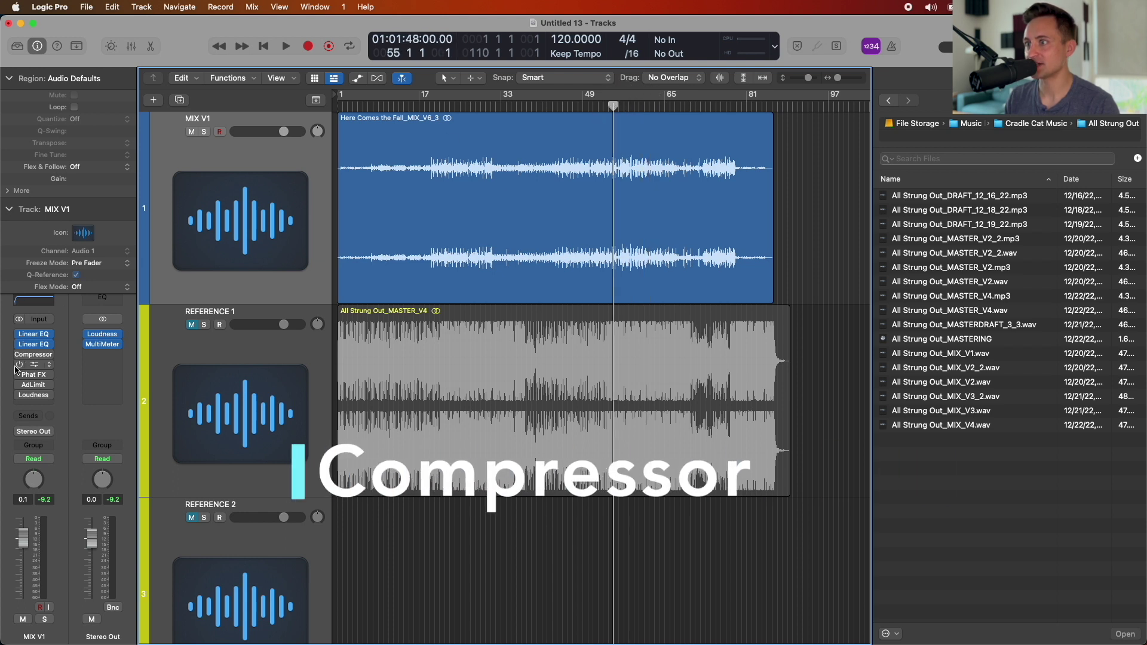
Enable MIX V1's bypassed Compressor and open its Platinum Orchestral settings window
{"action": "left_click", "coordinate": [19, 354]}
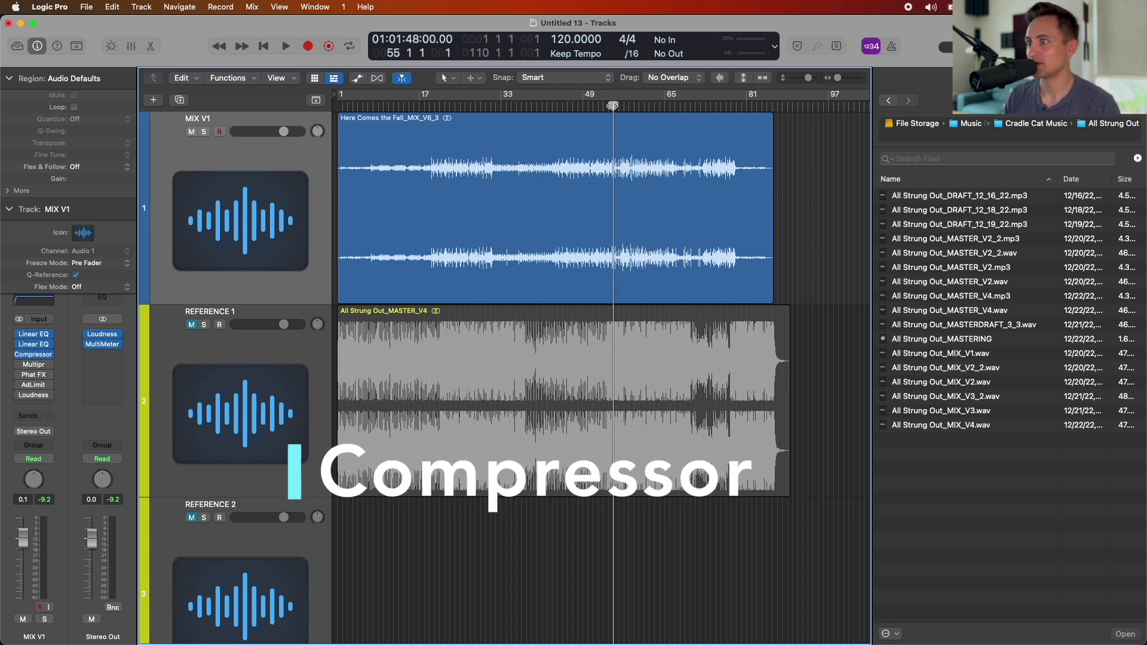
{"action": "left_click", "coordinate": [33, 354]}
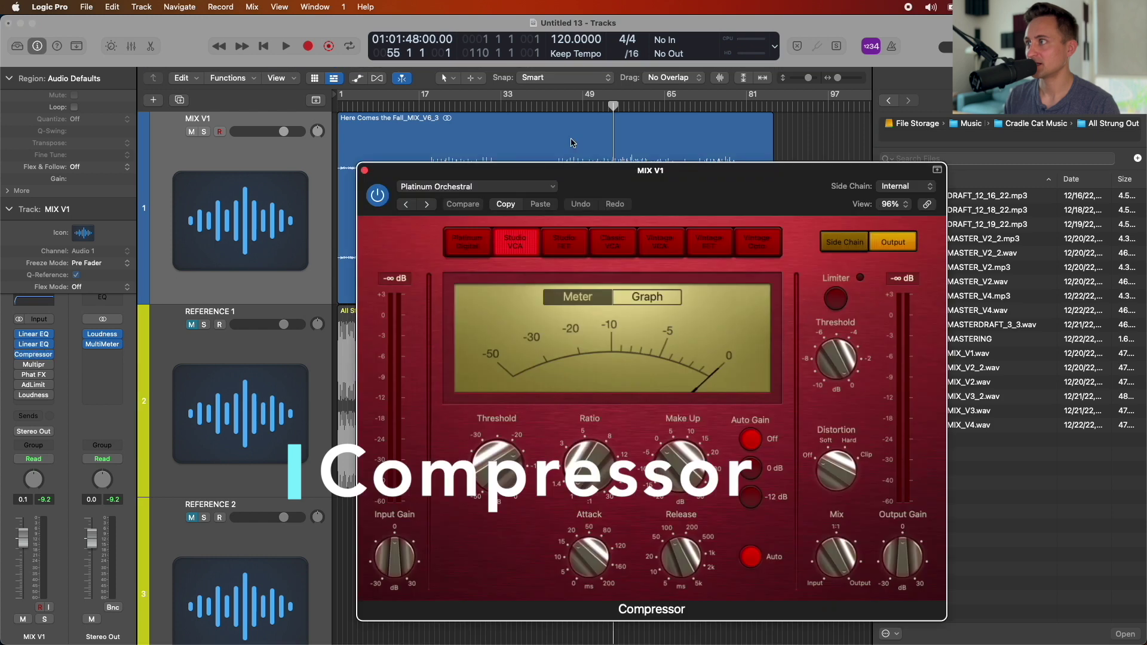
{"action": "left_click_drag", "start_coordinate": [620, 175], "coordinate": [551, 235]}
{"action": "left_click_drag", "start_coordinate": [617, 110], "coordinate": [706, 105]}
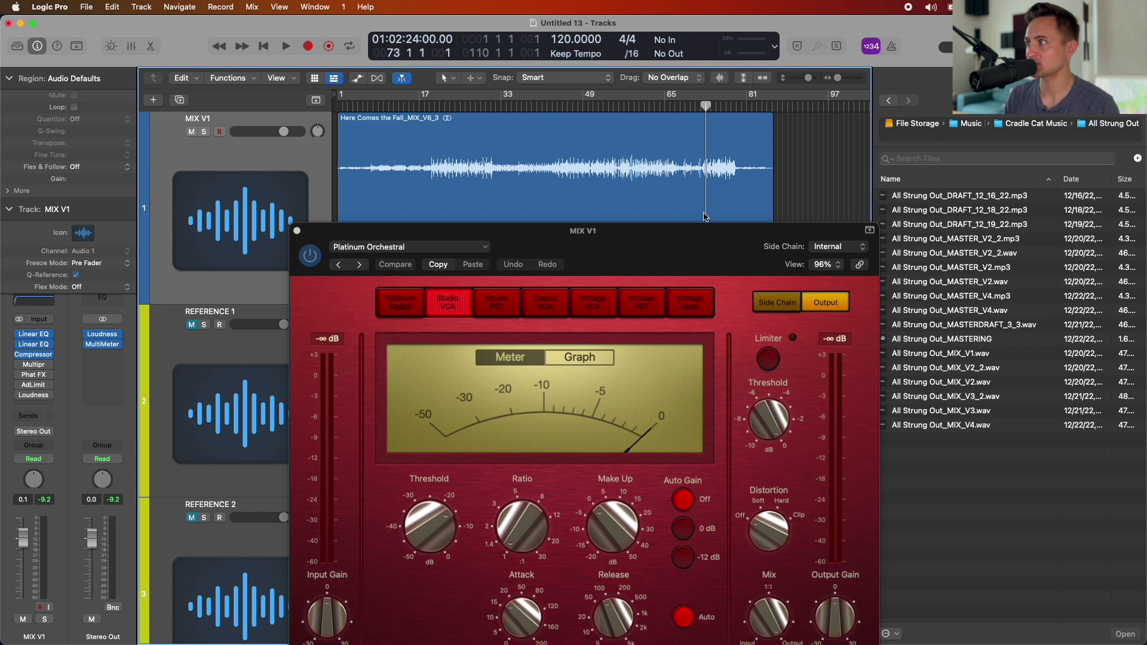
{"action": "left_click_drag", "start_coordinate": [705, 230], "coordinate": [721, 168]}
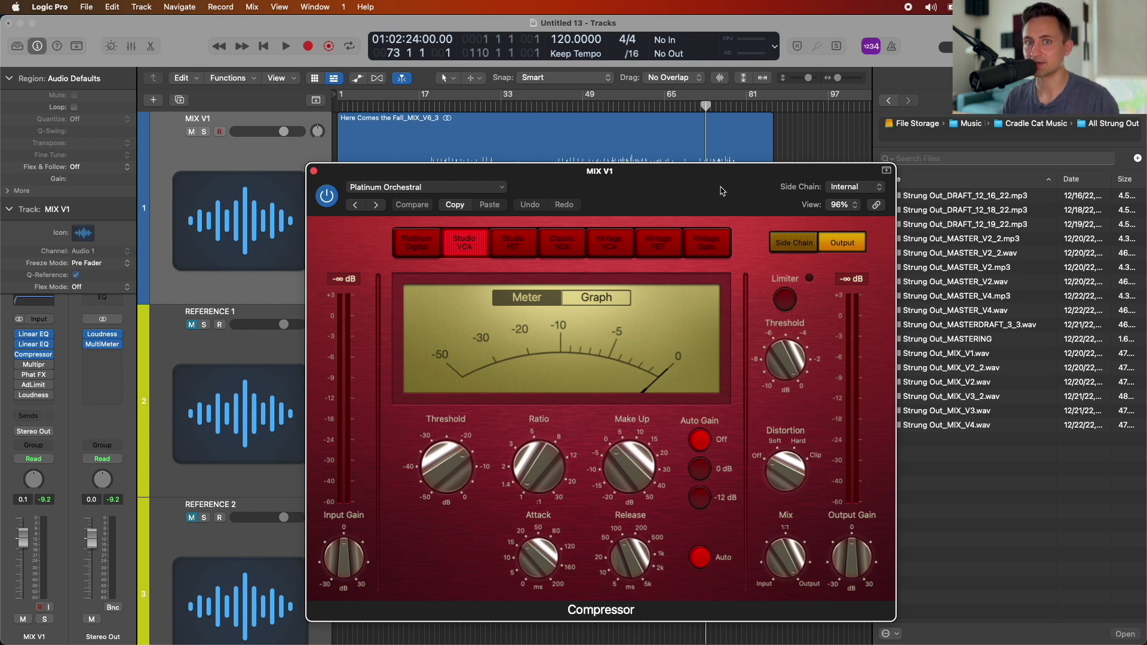
{"action": "left_click_drag", "start_coordinate": [722, 176], "coordinate": [735, 134]}
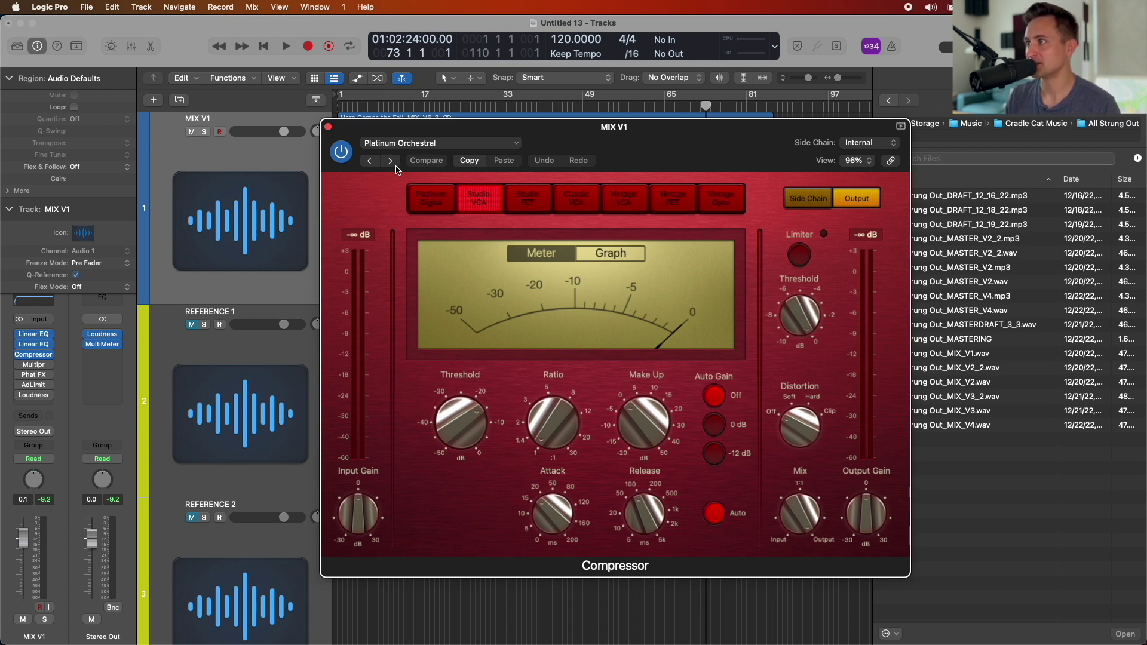
{"action": "left_click_drag", "start_coordinate": [618, 132], "coordinate": [581, 133]}
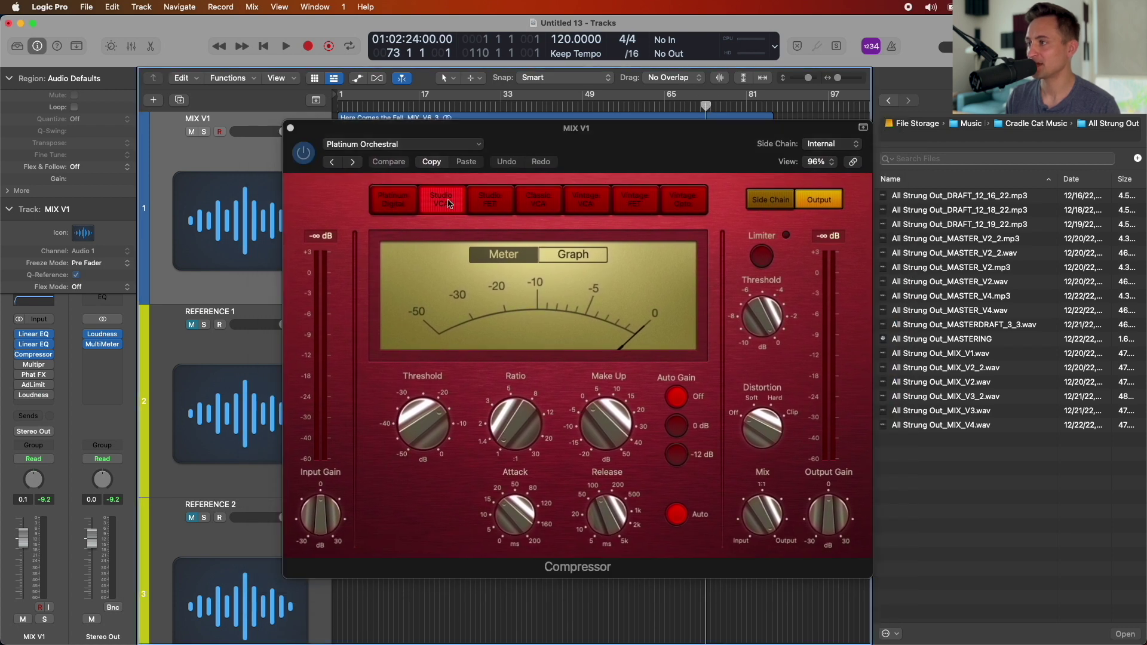
Preview a few seconds of playback through the Compressor, then bring its window forward
{"action": "key", "text": "space"}
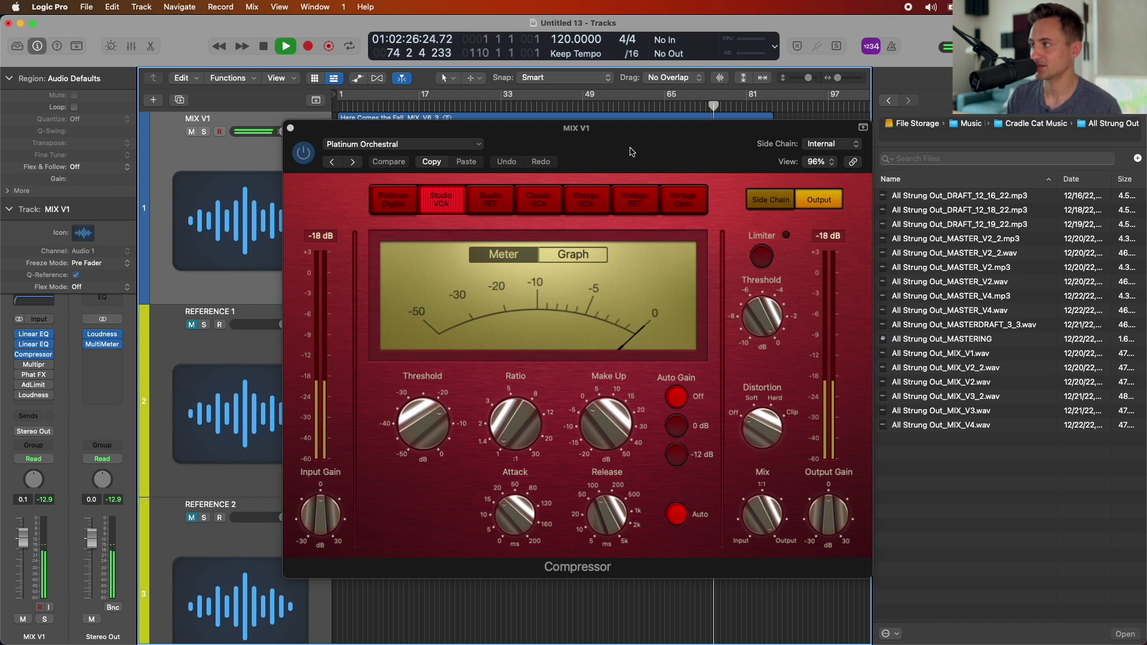
{"action": "key", "text": "space"}
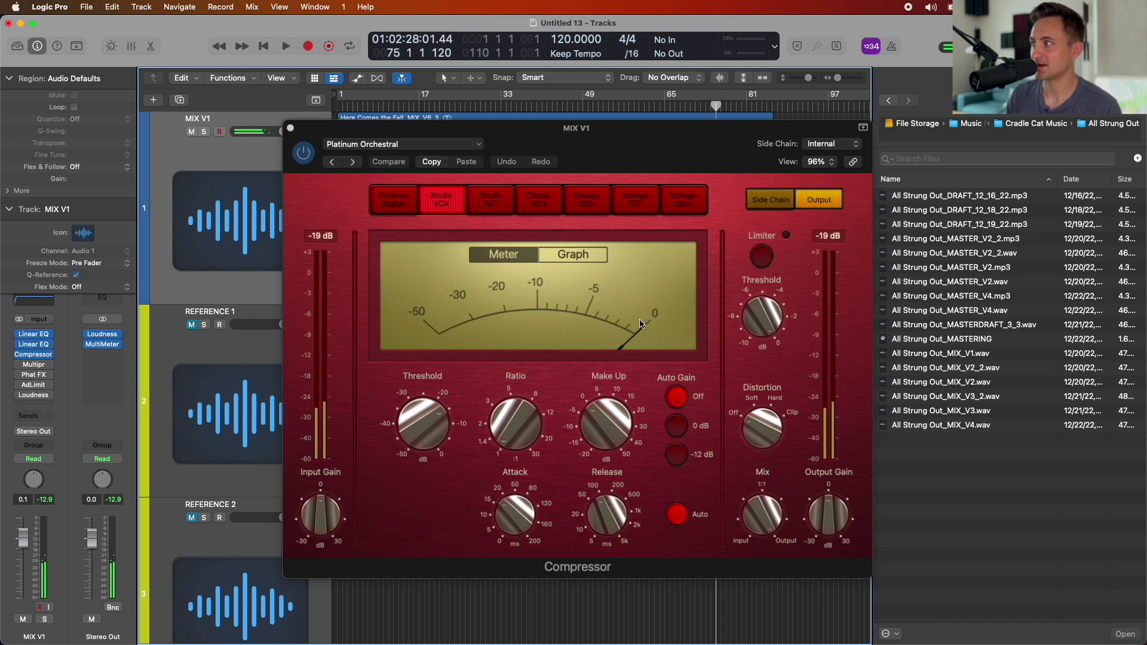
{"action": "left_click", "coordinate": [635, 157]}
{"action": "left_click_drag", "start_coordinate": [635, 157], "coordinate": [636, 175]}
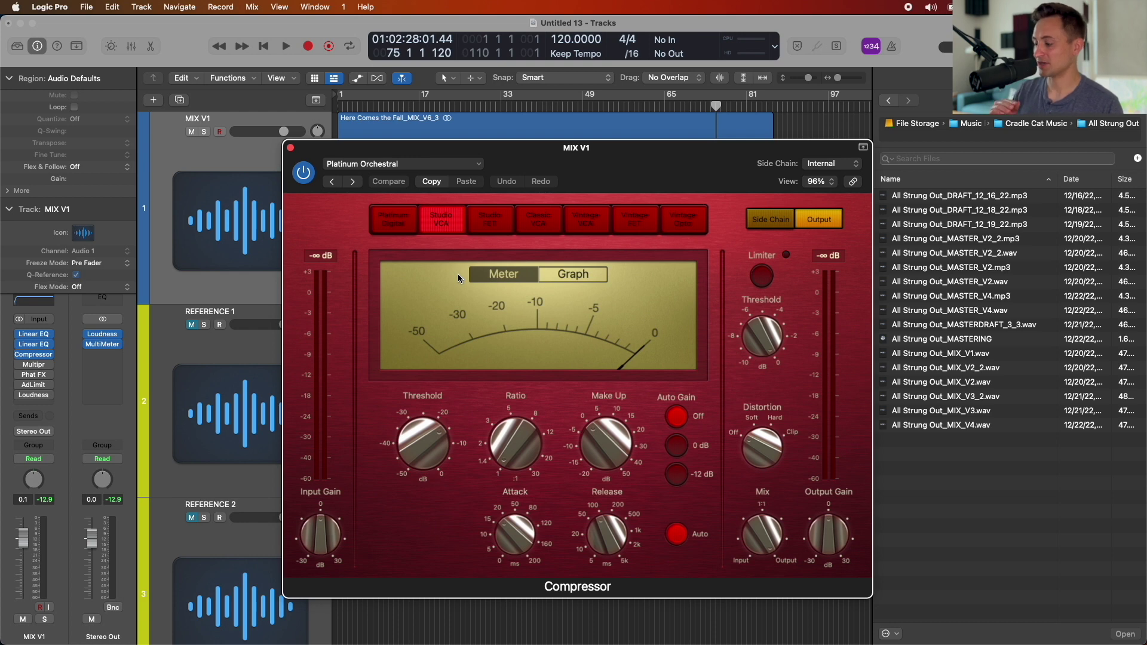
Try the Compressor threshold at -32.0 dB during playback, then undo it
{"action": "left_click_drag", "start_coordinate": [549, 165], "coordinate": [527, 296]}
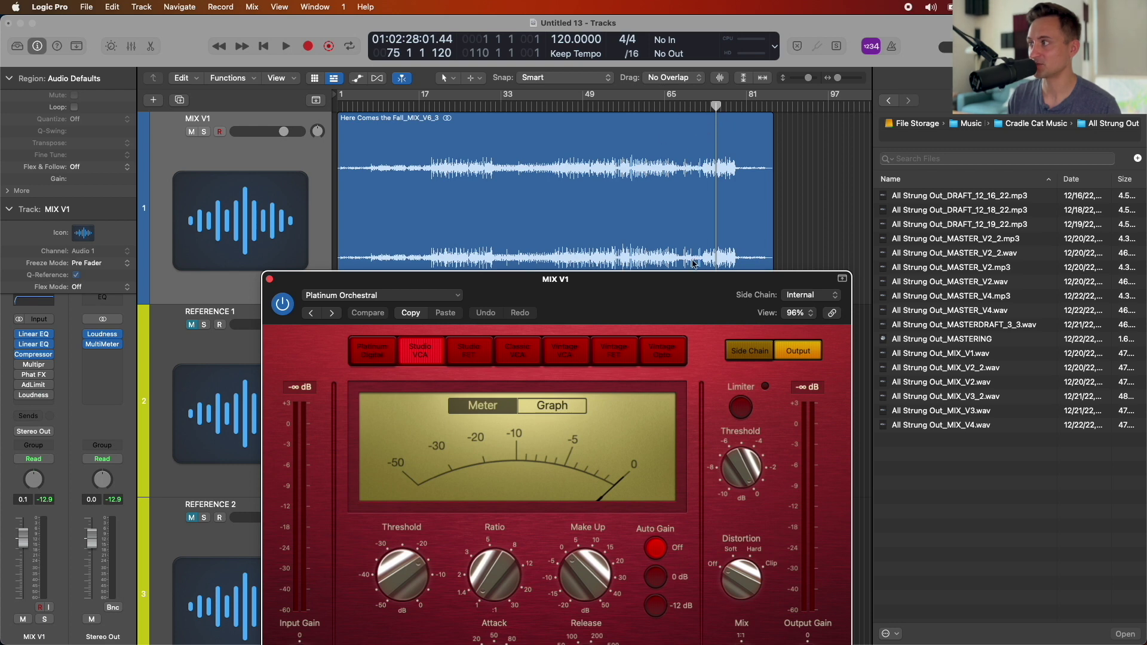
{"action": "left_click_drag", "start_coordinate": [683, 300], "coordinate": [682, 243]}
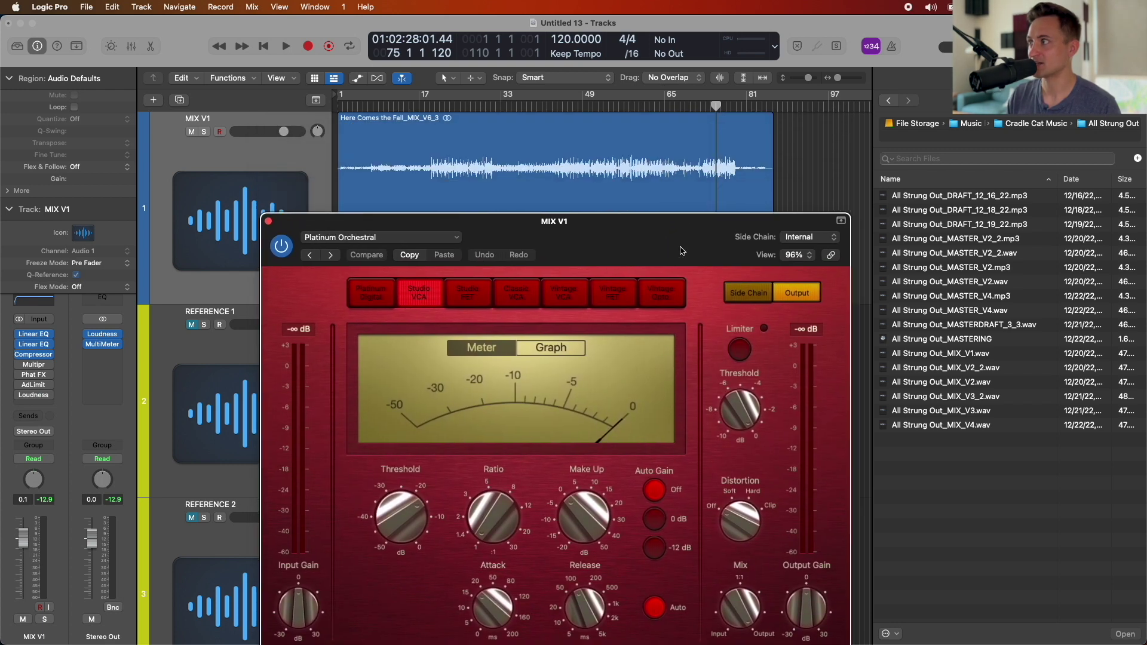
{"action": "left_click", "coordinate": [686, 172]}
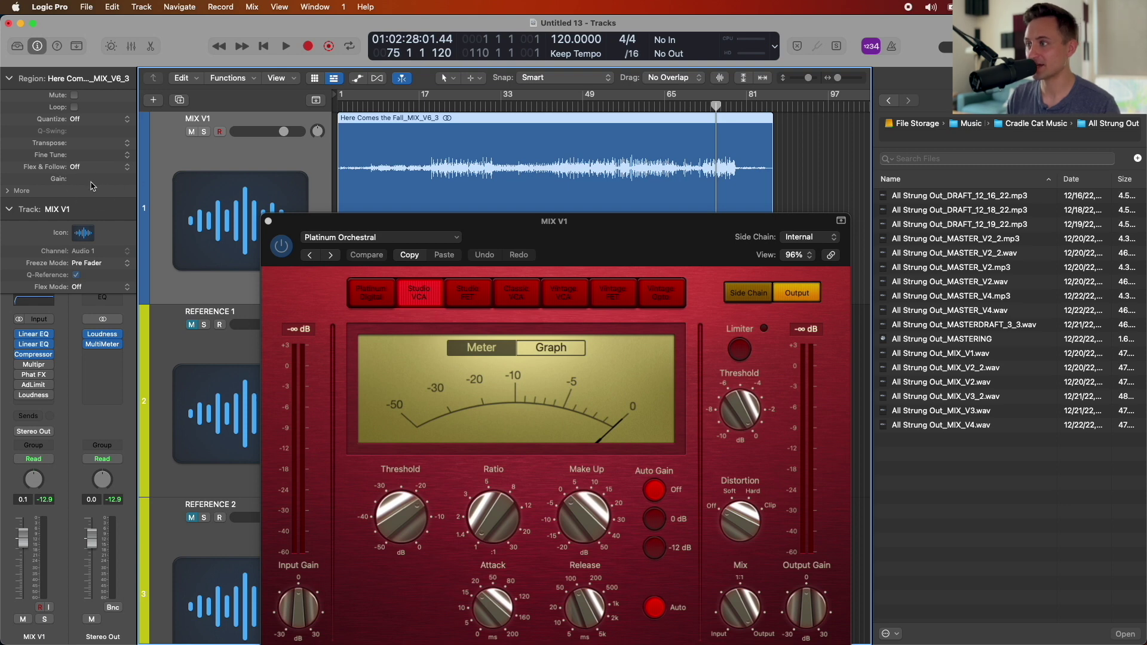
{"action": "left_click_drag", "start_coordinate": [305, 222], "coordinate": [299, 141]}
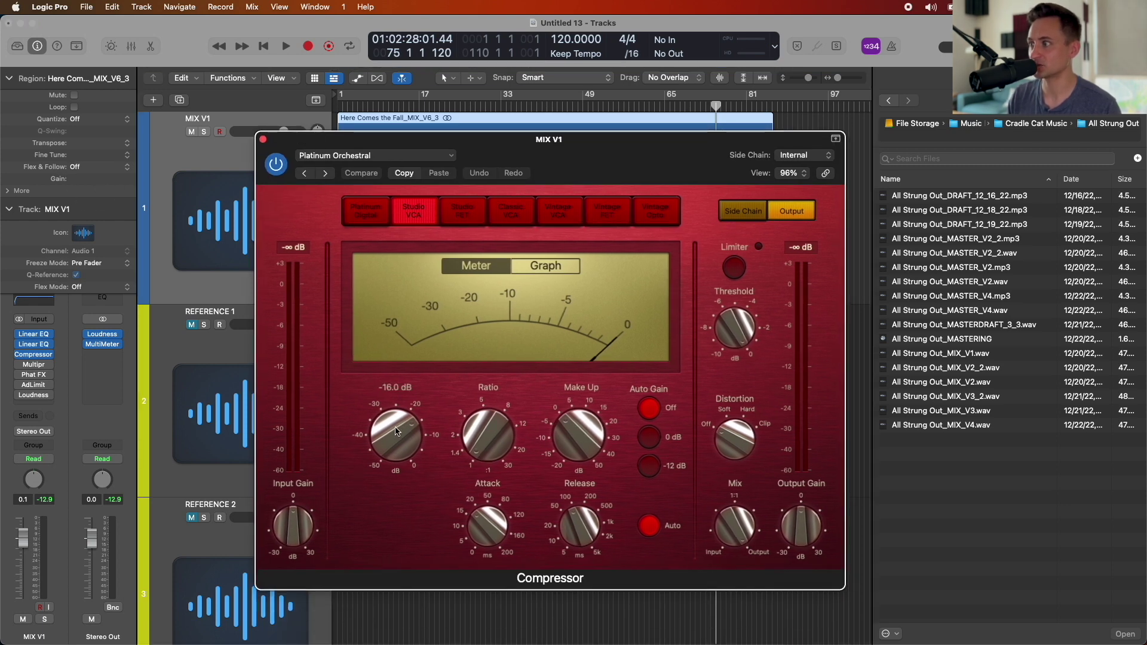
{"action": "key", "text": "space"}
{"action": "left_click_drag", "start_coordinate": [394, 435], "coordinate": [388, 487]}
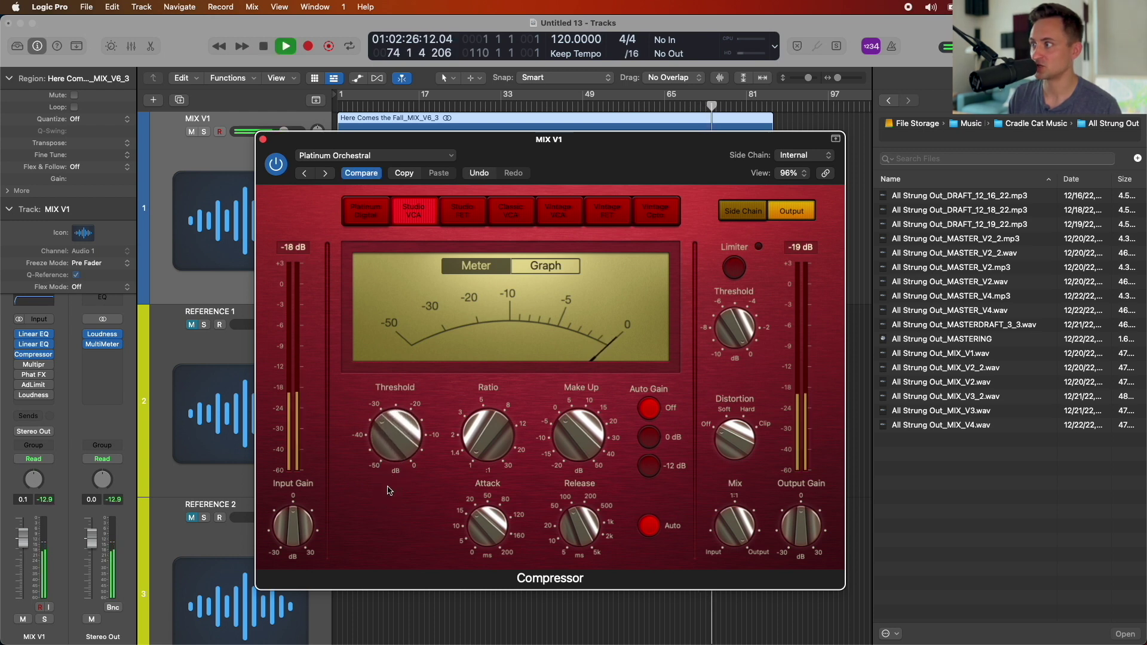
{"action": "key", "text": "space"}
{"action": "mouse_move", "coordinate": [396, 413]}
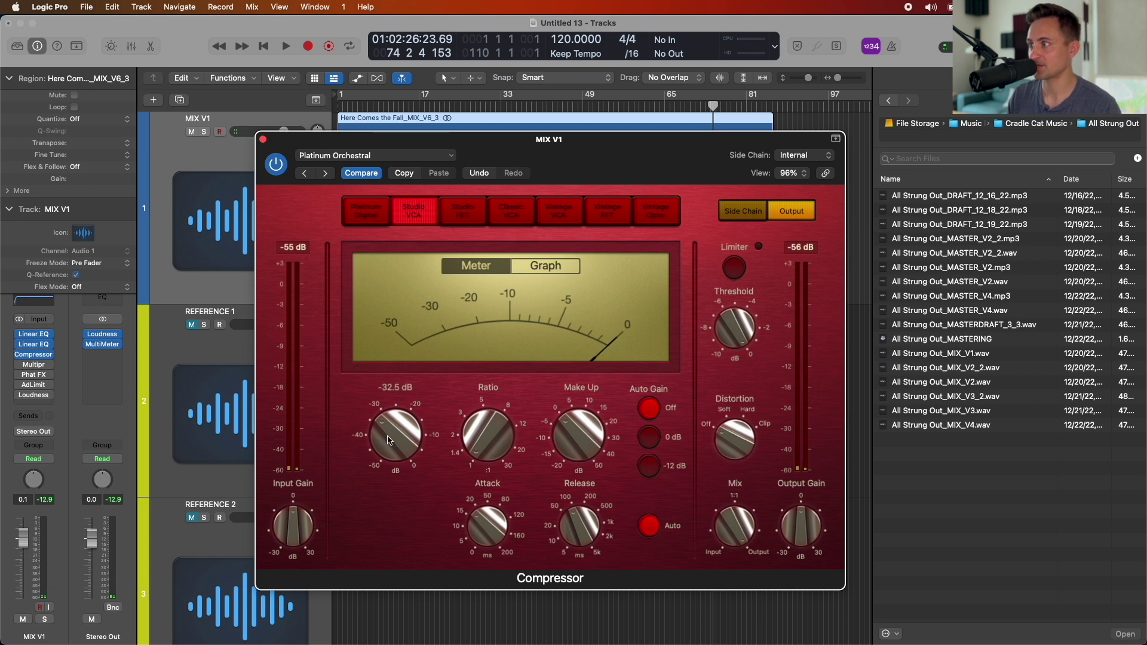
{"action": "left_click", "coordinate": [479, 172]}
{"action": "left_click_drag", "start_coordinate": [478, 139], "coordinate": [476, 350]}
Start raising the MIX V1 region's gain toward +1.0 dB, undoing an accidental duplicate track
{"action": "left_click", "coordinate": [690, 202]}
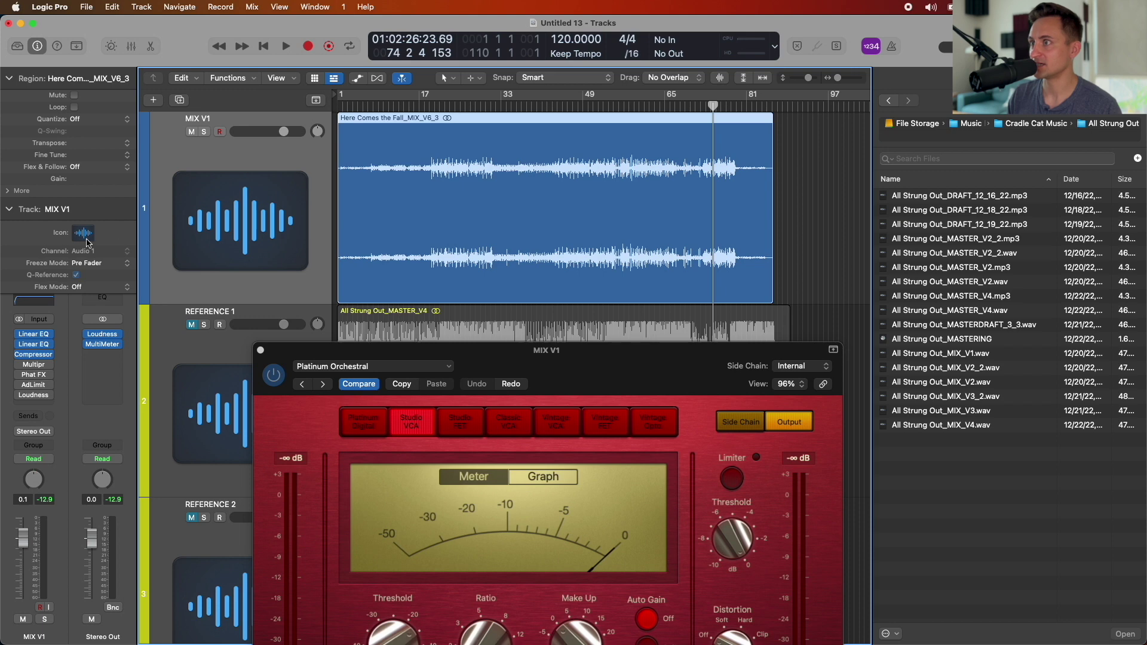
{"action": "left_click", "coordinate": [89, 182]}
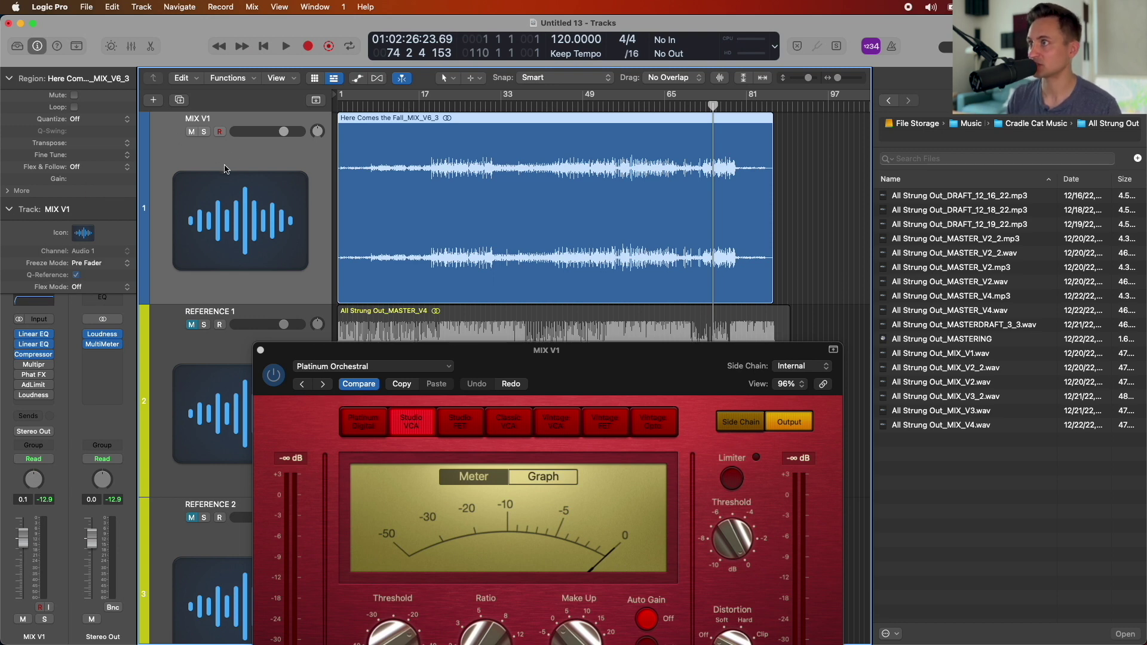
{"action": "key", "text": "super+d"}
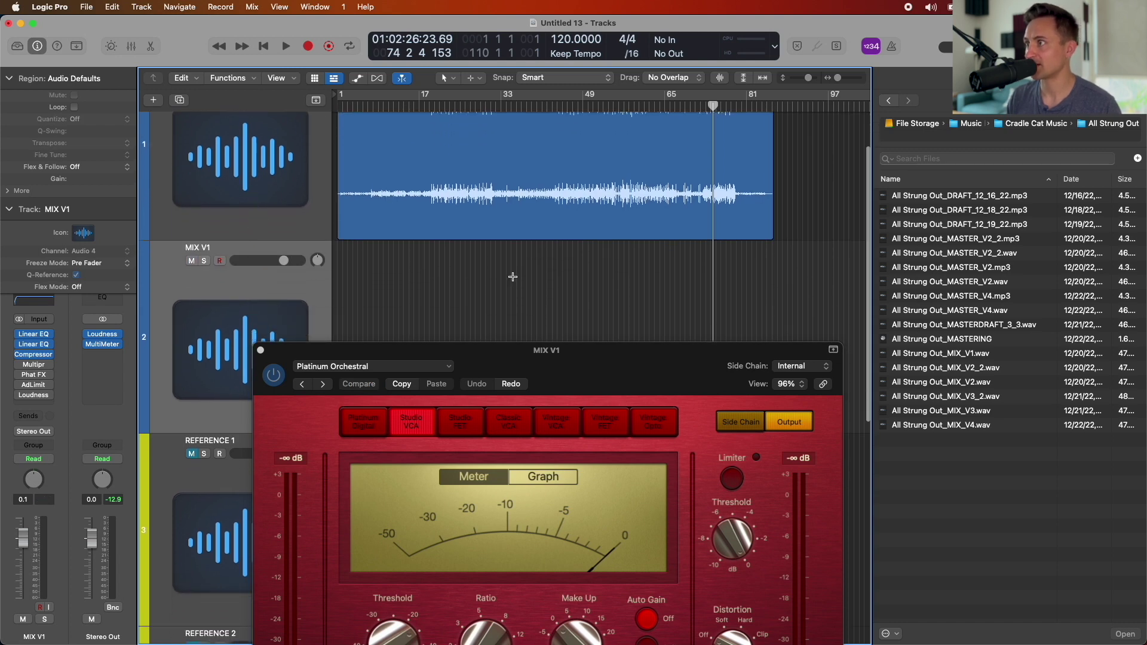
{"action": "key", "text": "super+z"}
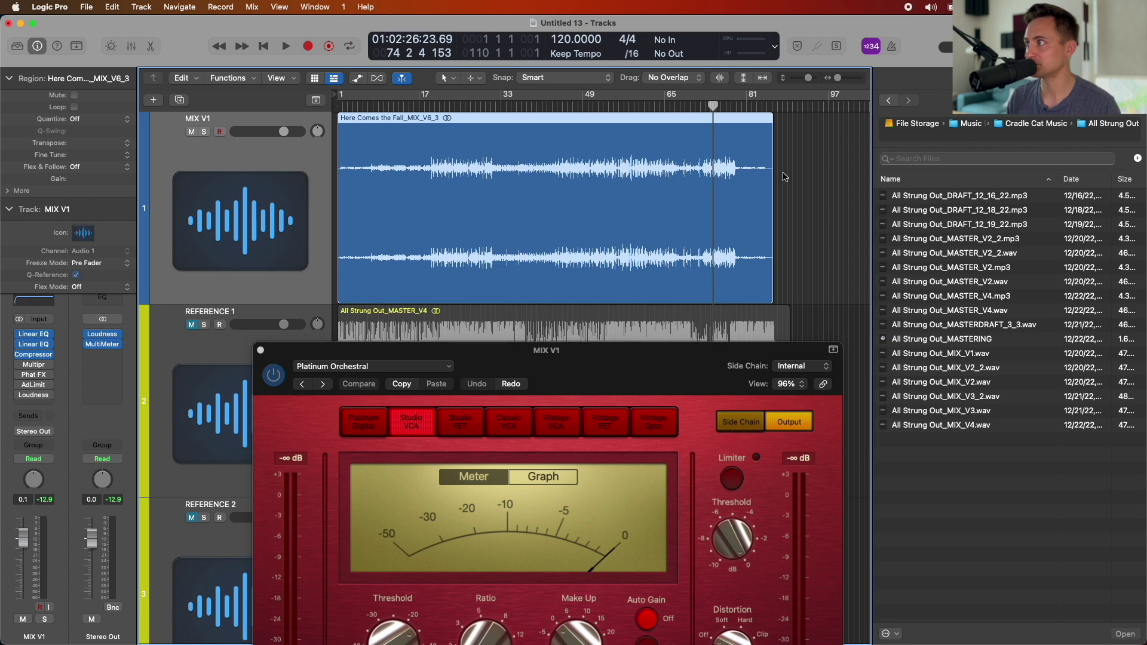
{"action": "left_click", "coordinate": [809, 178]}
{"action": "left_click", "coordinate": [705, 186]}
{"action": "left_click_drag", "start_coordinate": [100, 186], "coordinate": [100, 180]}
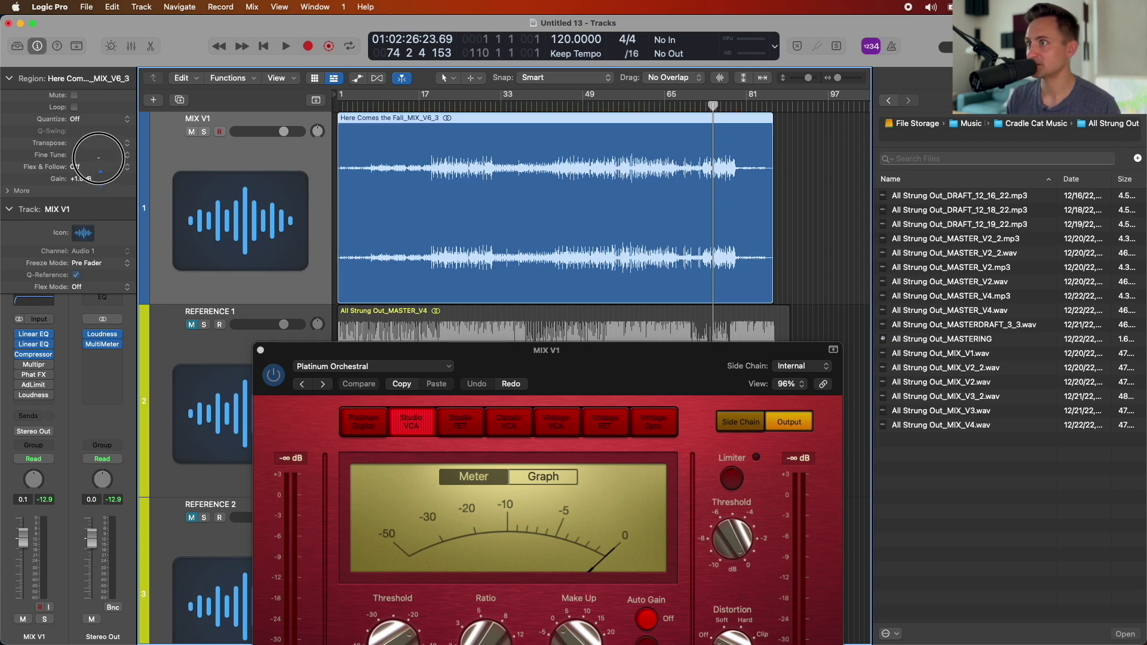
Enter 3 in the MIX V1 region Gain field for +3.0 dB and bring the Compressor window back up
{"action": "double_click", "coordinate": [82, 178]}
{"action": "type", "text": "3"}
{"action": "key", "text": "Return"}
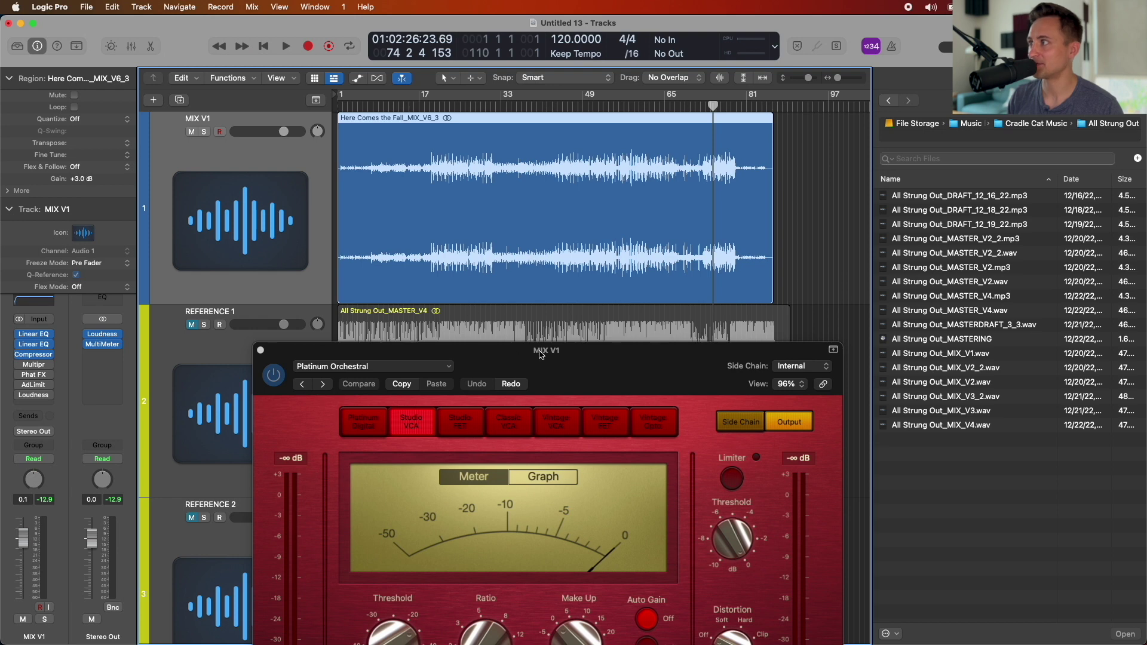
{"action": "left_click_drag", "start_coordinate": [539, 354], "coordinate": [511, 132]}
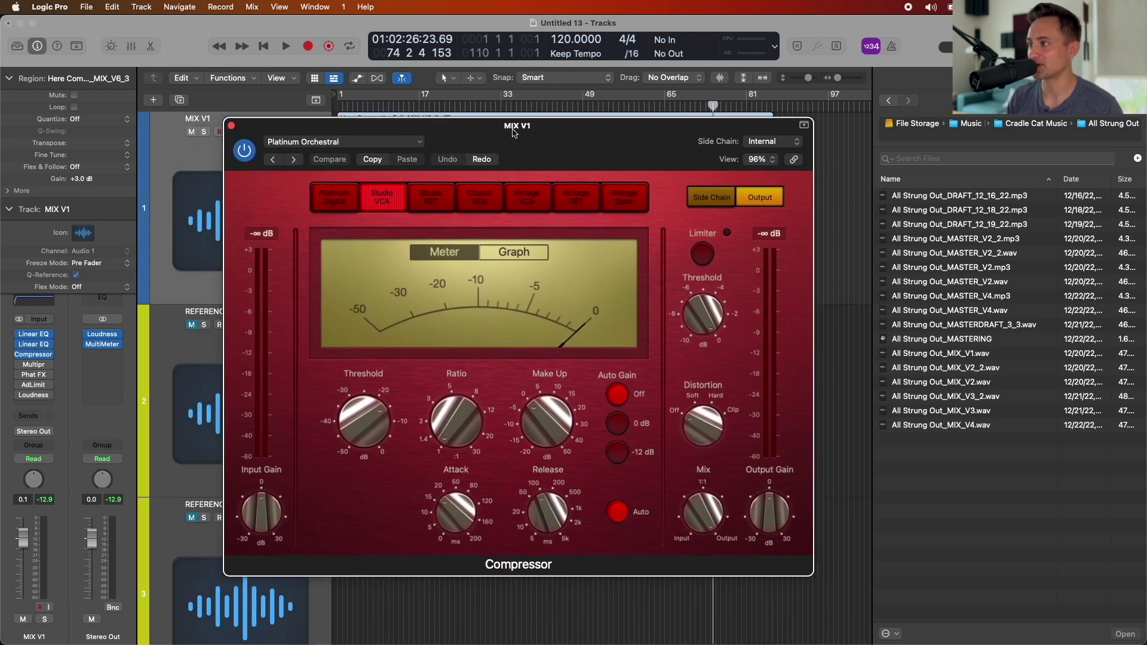
During playback, set the Compressor threshold to -20.0 dB and the ratio to 1.2:1, then 1.5:1
{"action": "key", "text": "space"}
{"action": "mouse_move", "coordinate": [377, 412]}
{"action": "left_mouse_down"}
{"action": "mouse_move", "coordinate": [368, 466]}
{"action": "mouse_move", "coordinate": [367, 427]}
{"action": "left_mouse_up"}
{"action": "left_click_drag", "start_coordinate": [455, 438], "coordinate": [452, 428]}
{"action": "key", "text": "space"}
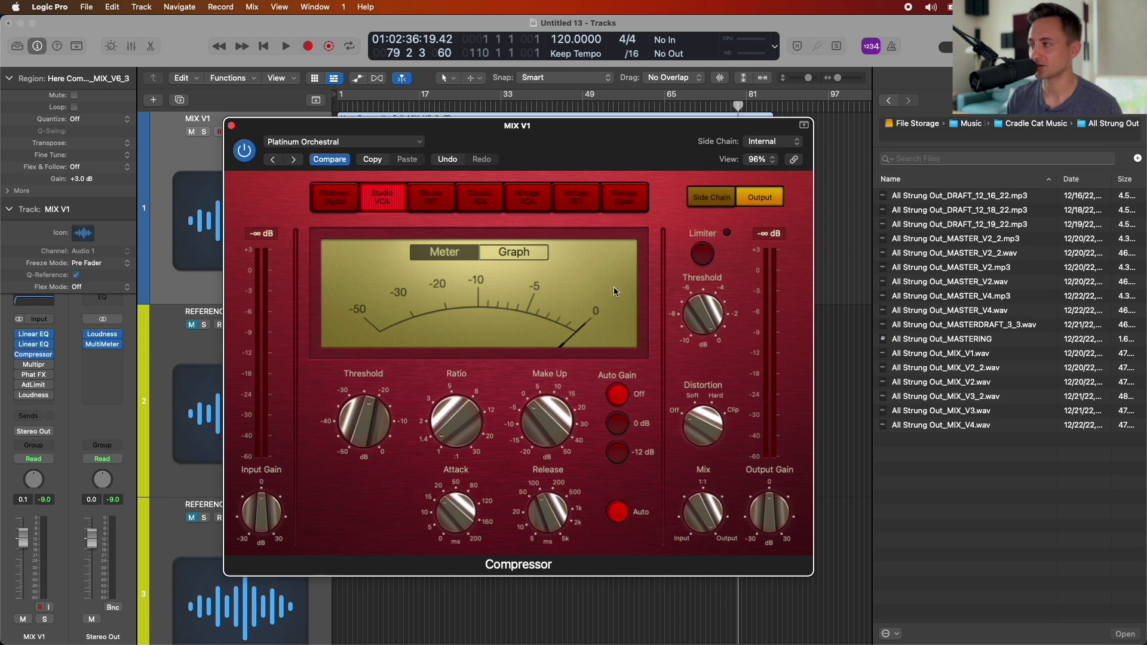
{"action": "mouse_move", "coordinate": [452, 421]}
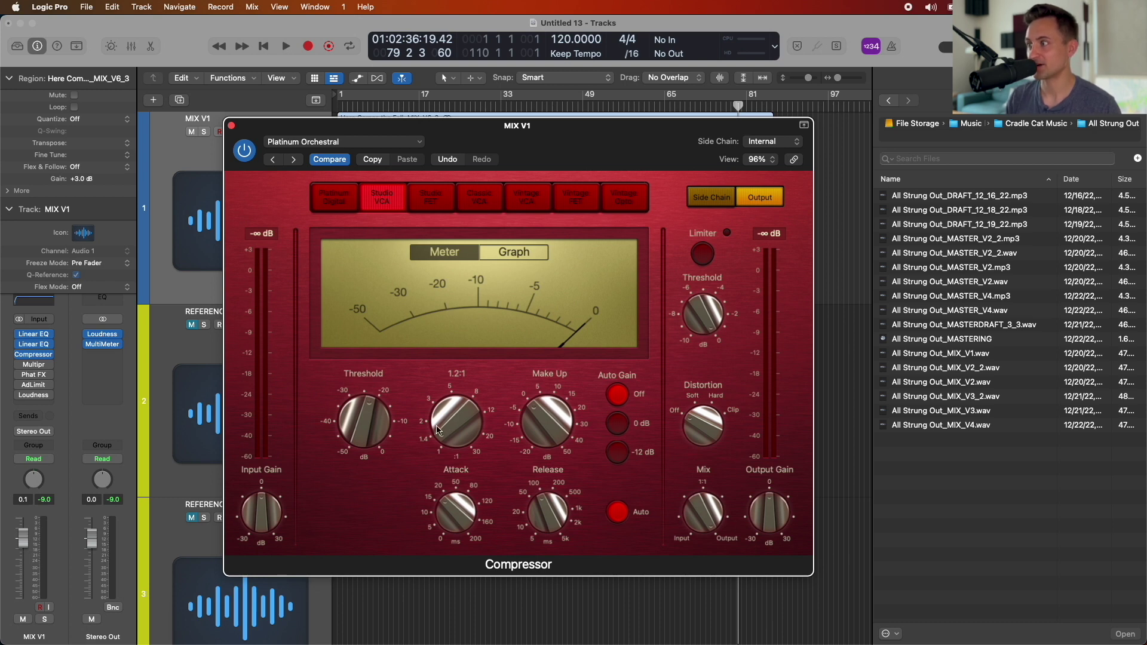
{"action": "left_click_drag", "start_coordinate": [441, 425], "coordinate": [443, 430]}
Play again and blend the Compressor mix down to 47.5 %
{"action": "mouse_move", "coordinate": [371, 401]}
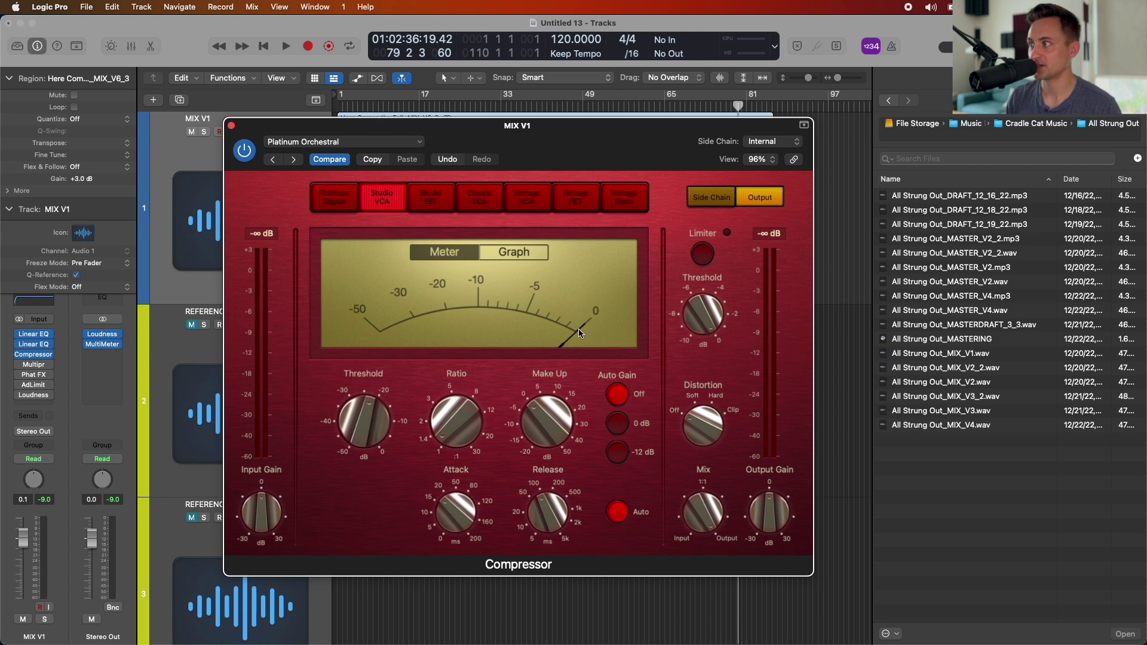
{"action": "key", "text": "space"}
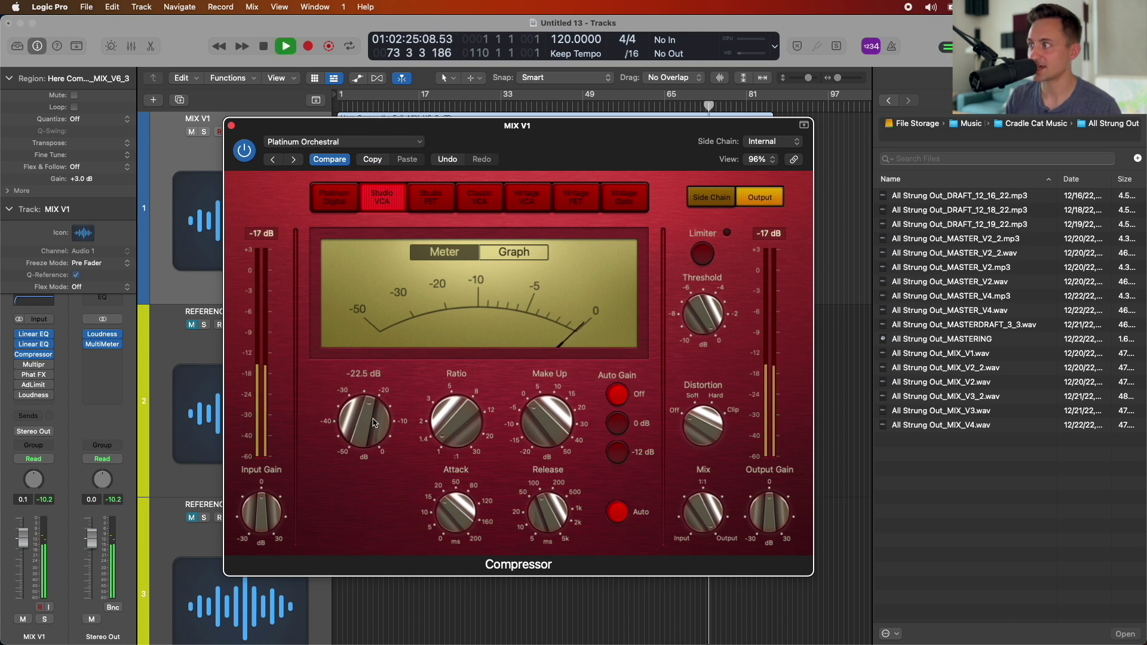
{"action": "left_click", "coordinate": [375, 423]}
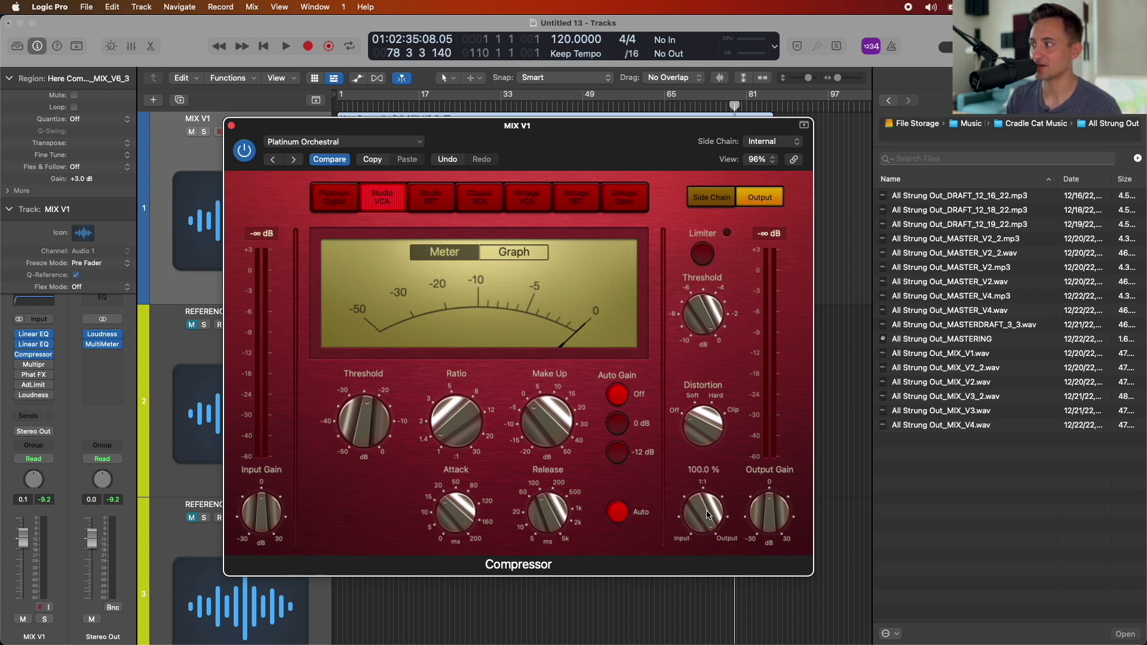
{"action": "left_click_drag", "start_coordinate": [704, 512], "coordinate": [697, 576]}
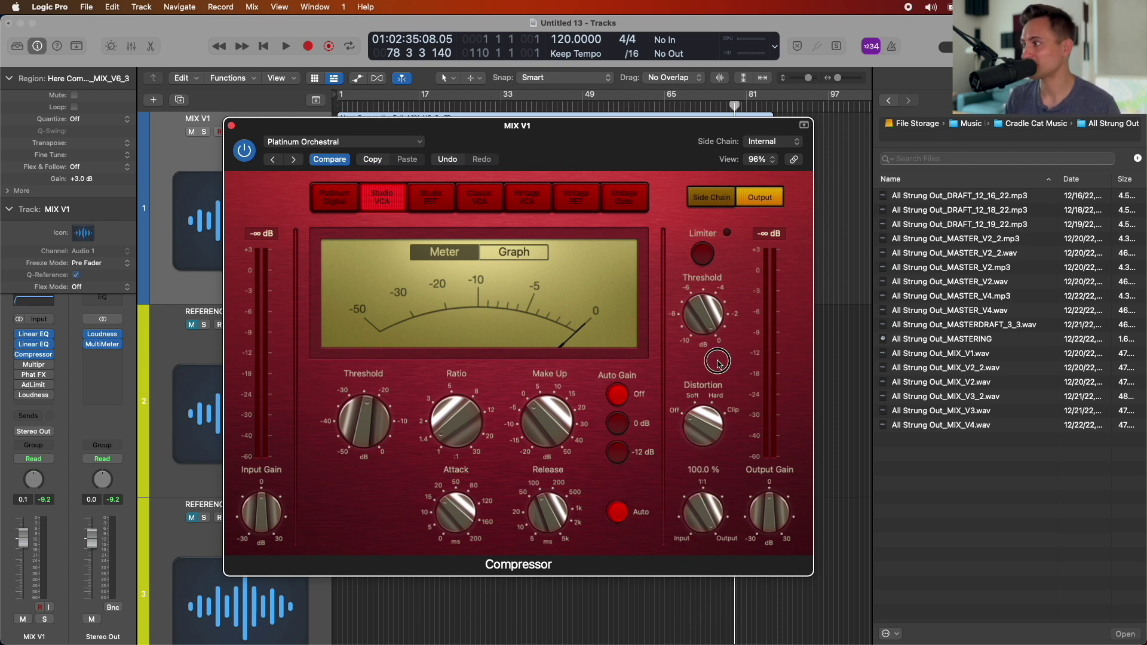
{"action": "mouse_move", "coordinate": [360, 416]}
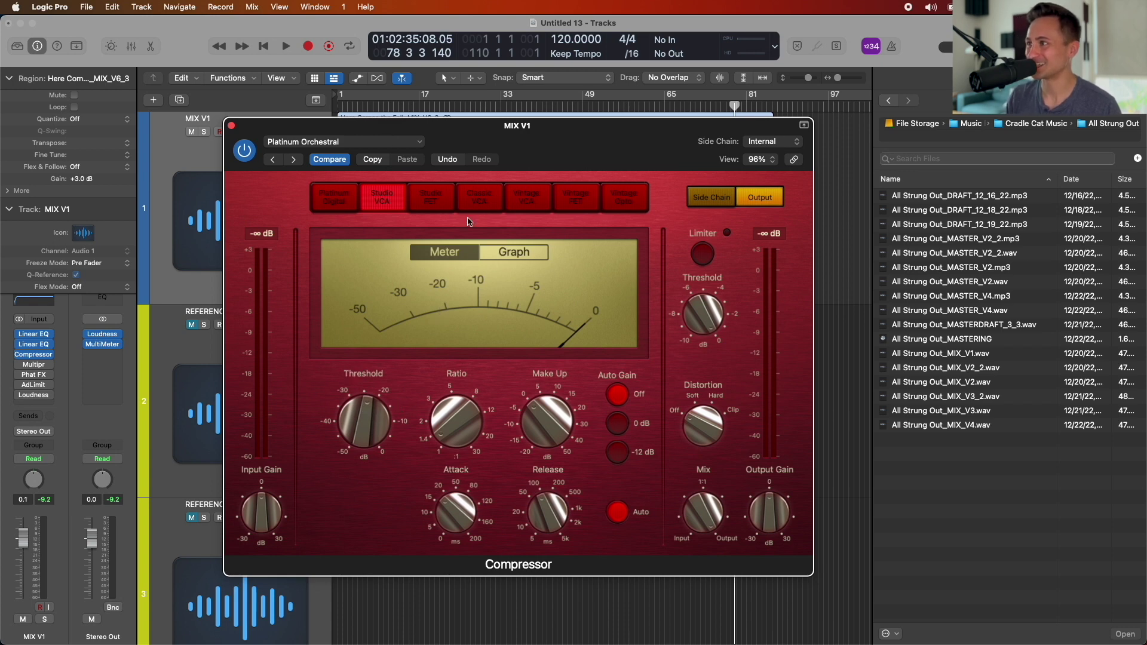
{"action": "mouse_move", "coordinate": [495, 134]}
{"action": "left_mouse_down"}
{"action": "mouse_move", "coordinate": [492, 123]}
{"action": "mouse_move", "coordinate": [502, 146]}
{"action": "mouse_move", "coordinate": [507, 133]}
{"action": "left_mouse_up"}
{"action": "mouse_move", "coordinate": [391, 399]}
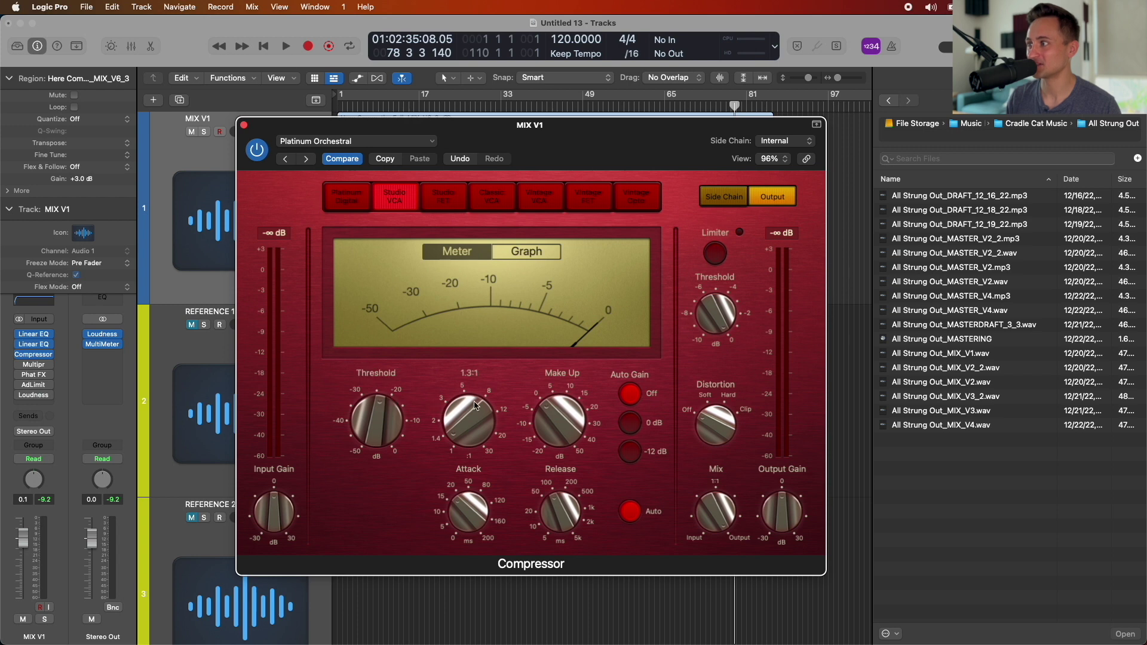
Reopen the Compressor and A/B MIX V1 with it bypassed and active, leaving it on
{"action": "left_click", "coordinate": [245, 126]}
{"action": "left_click", "coordinate": [24, 355]}
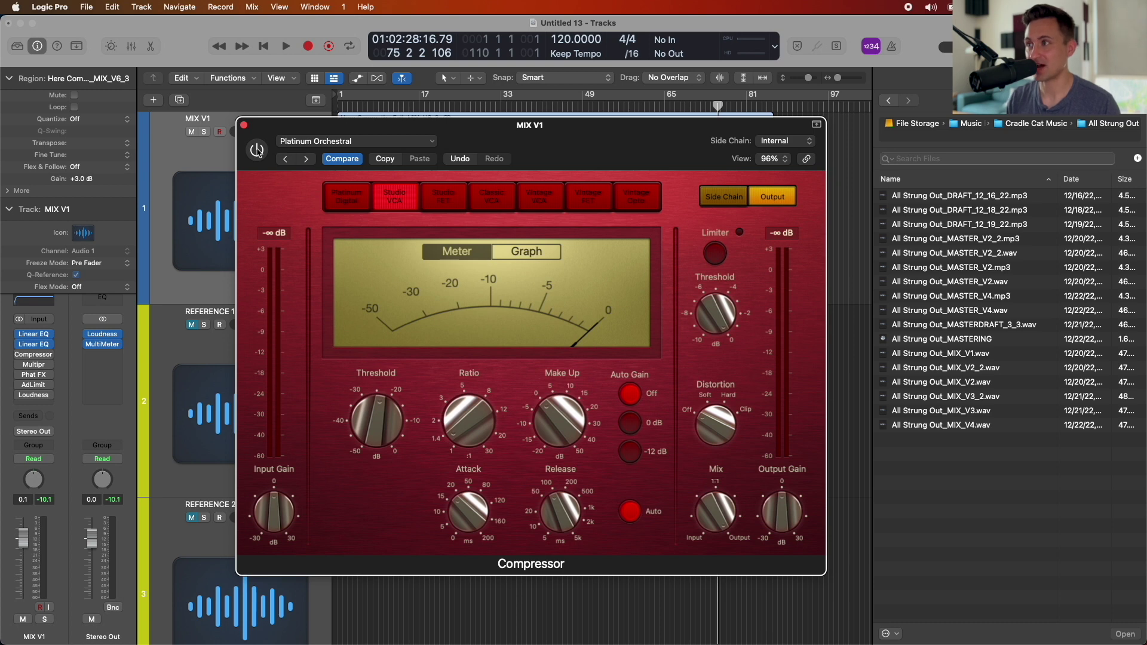
{"action": "left_click_drag", "start_coordinate": [269, 134], "coordinate": [272, 141]}
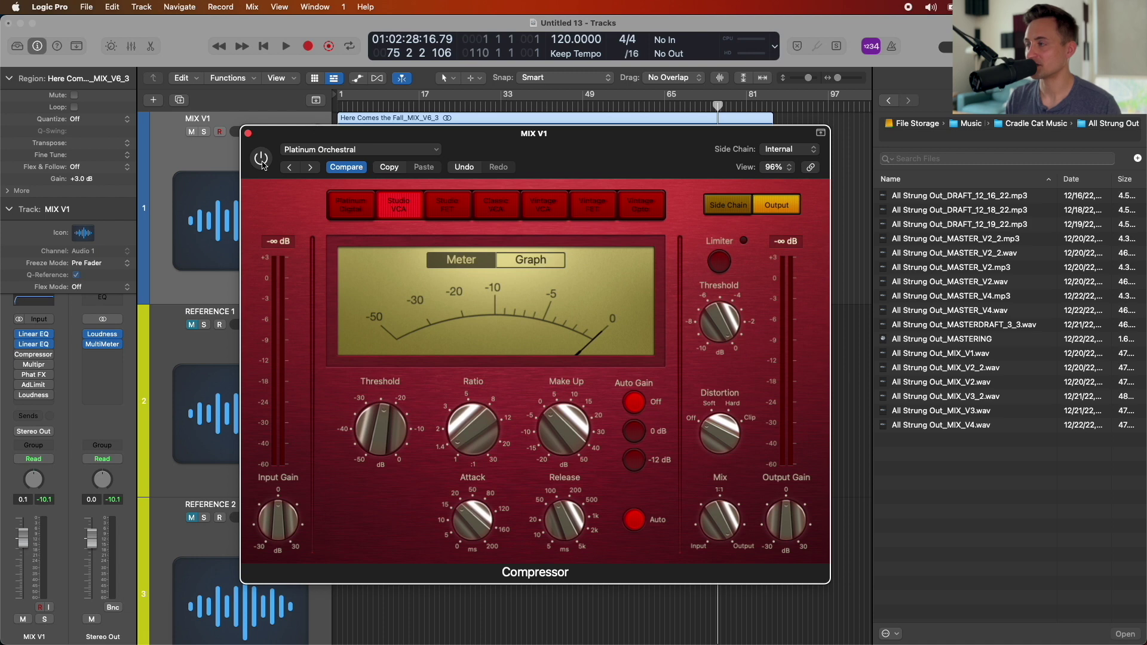
{"action": "key", "text": "space"}
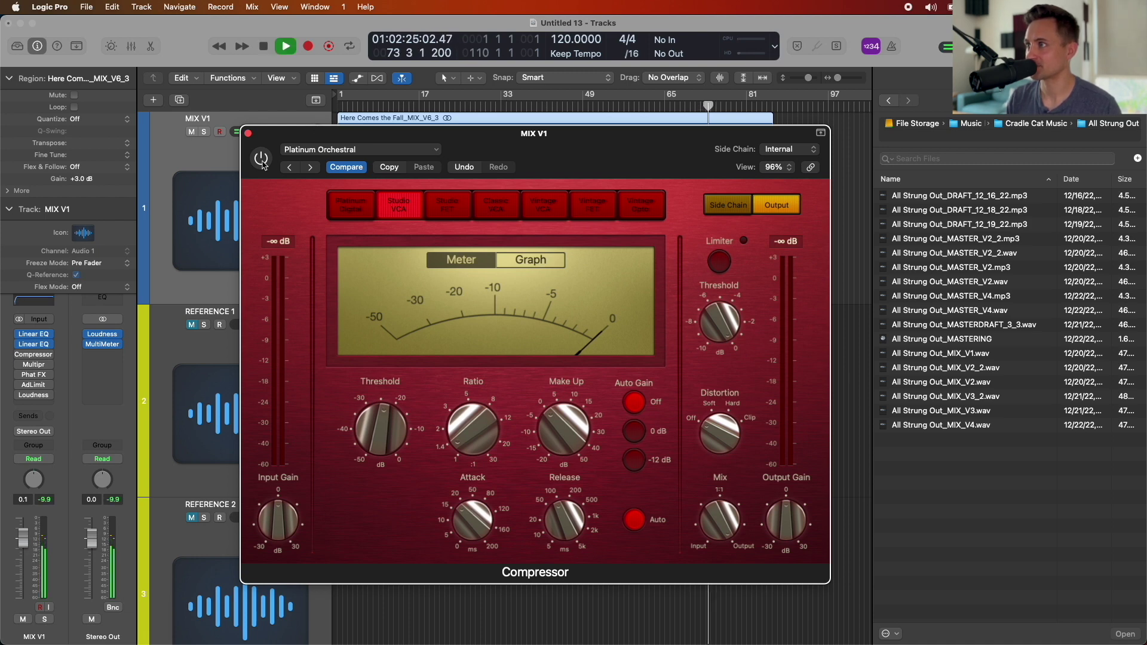
{"action": "left_click", "coordinate": [261, 159]}
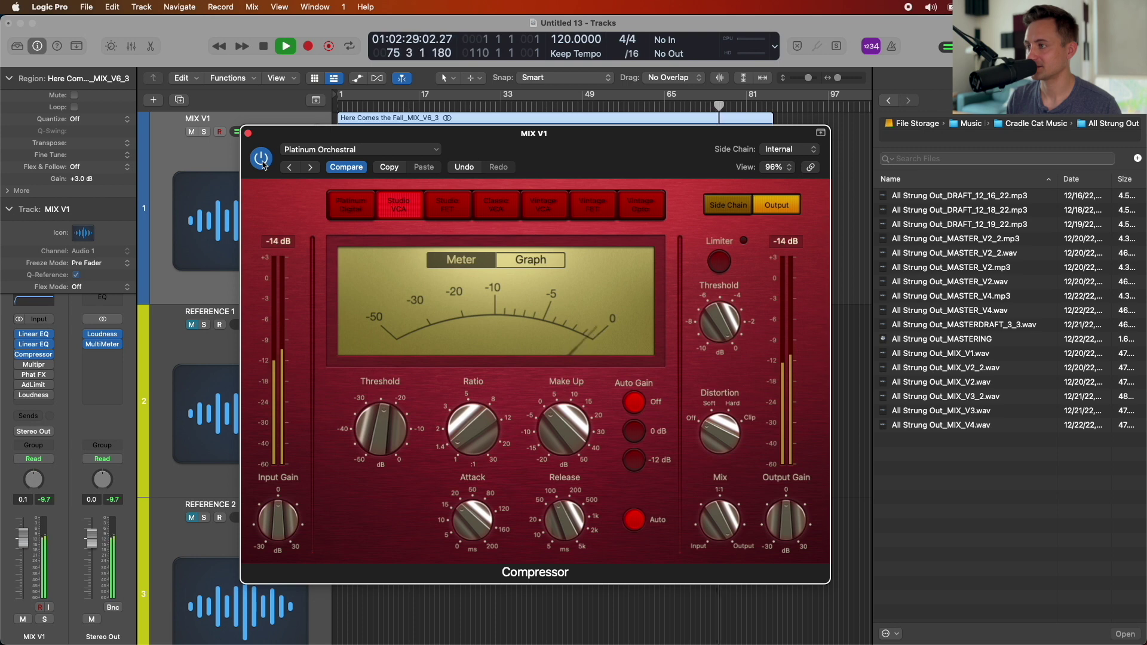
{"action": "left_click", "coordinate": [263, 164]}
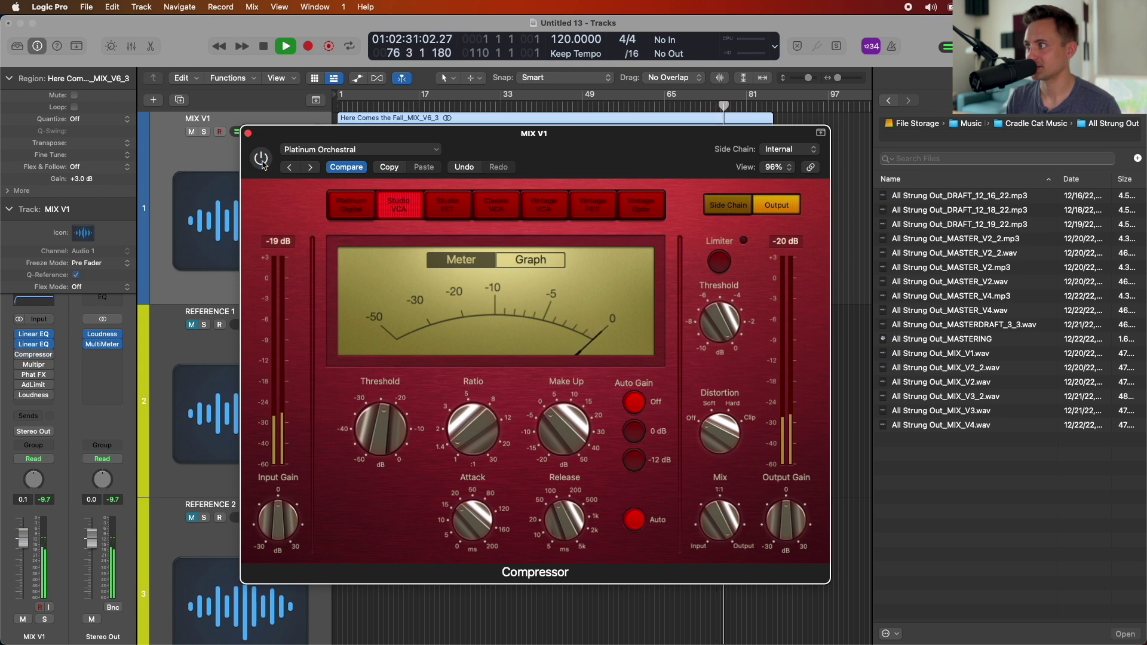
{"action": "left_click", "coordinate": [261, 159]}
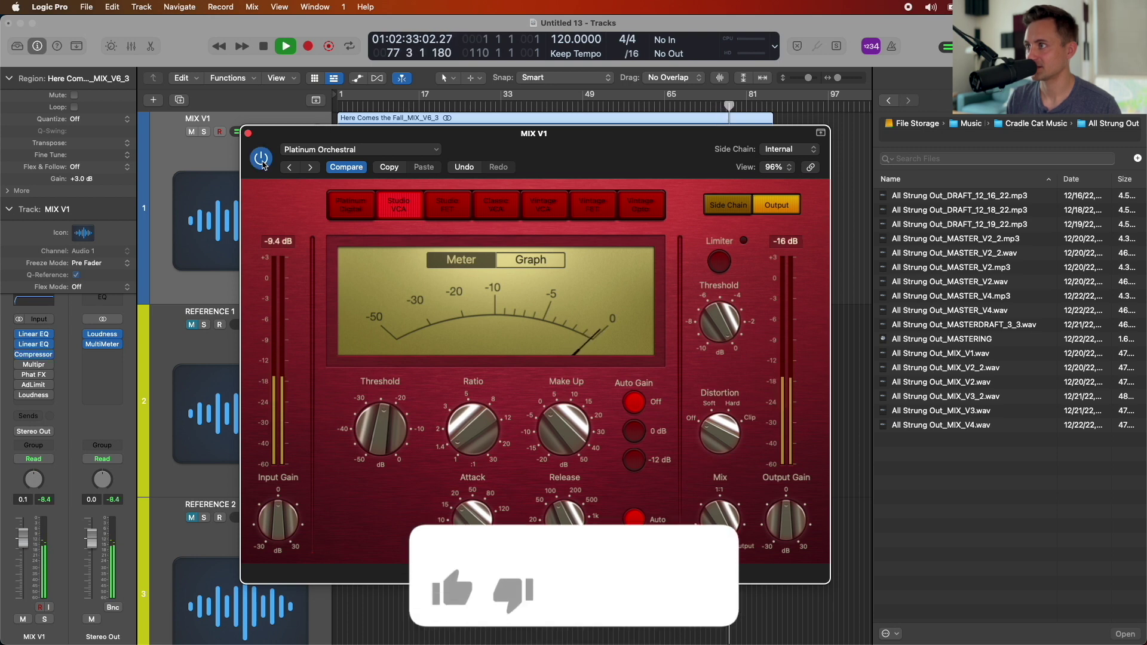
{"action": "key", "text": "space"}
Close the Compressor, move the playhead back to around bar 73, and open MIX V1's Multipressor
{"action": "left_click", "coordinate": [249, 133]}
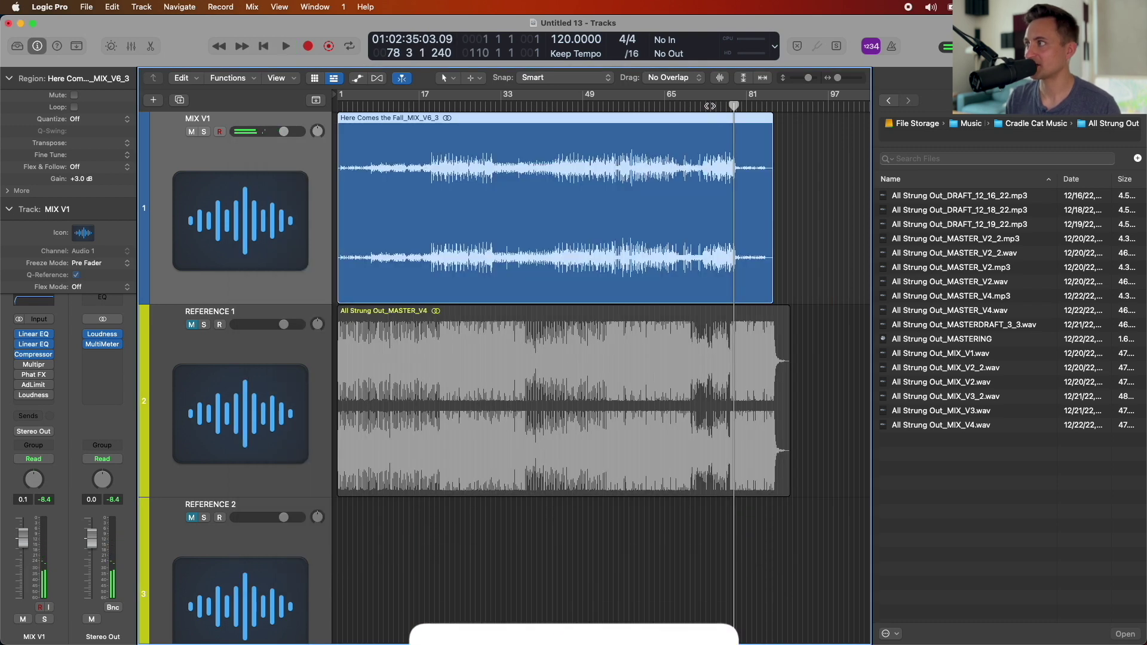
{"action": "left_click_drag", "start_coordinate": [734, 105], "coordinate": [706, 105]}
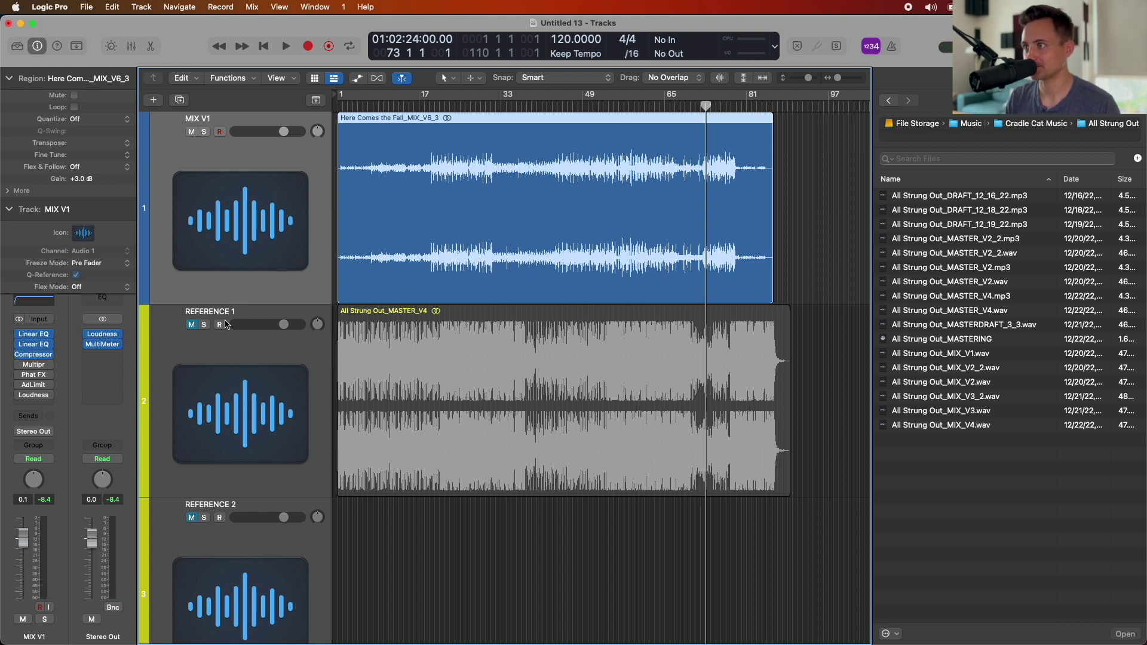
{"action": "left_click", "coordinate": [34, 364]}
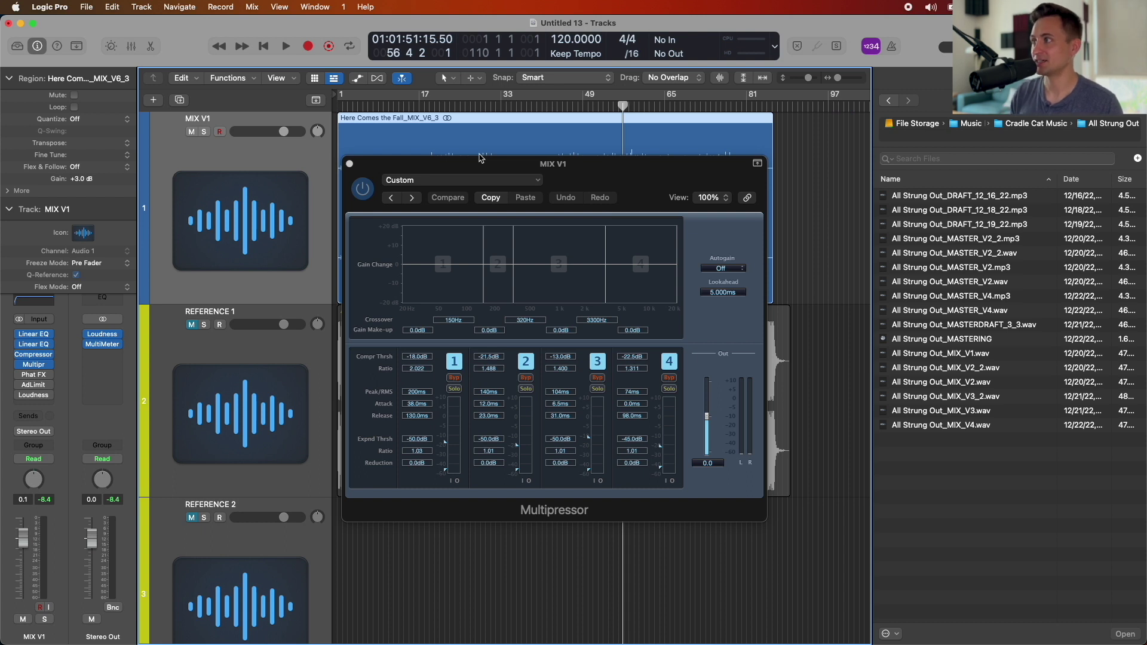
Reposition the Multipressor window and start playback from around bar 71
{"action": "left_click_drag", "start_coordinate": [481, 158], "coordinate": [483, 160]}
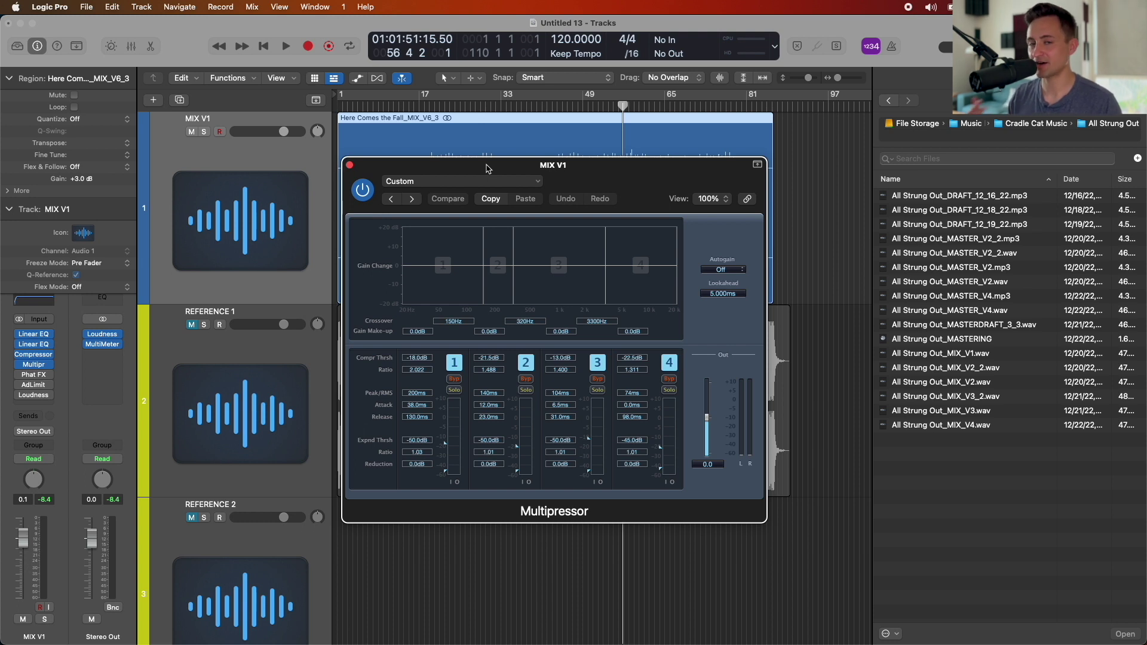
{"action": "left_click_drag", "start_coordinate": [486, 169], "coordinate": [491, 173]}
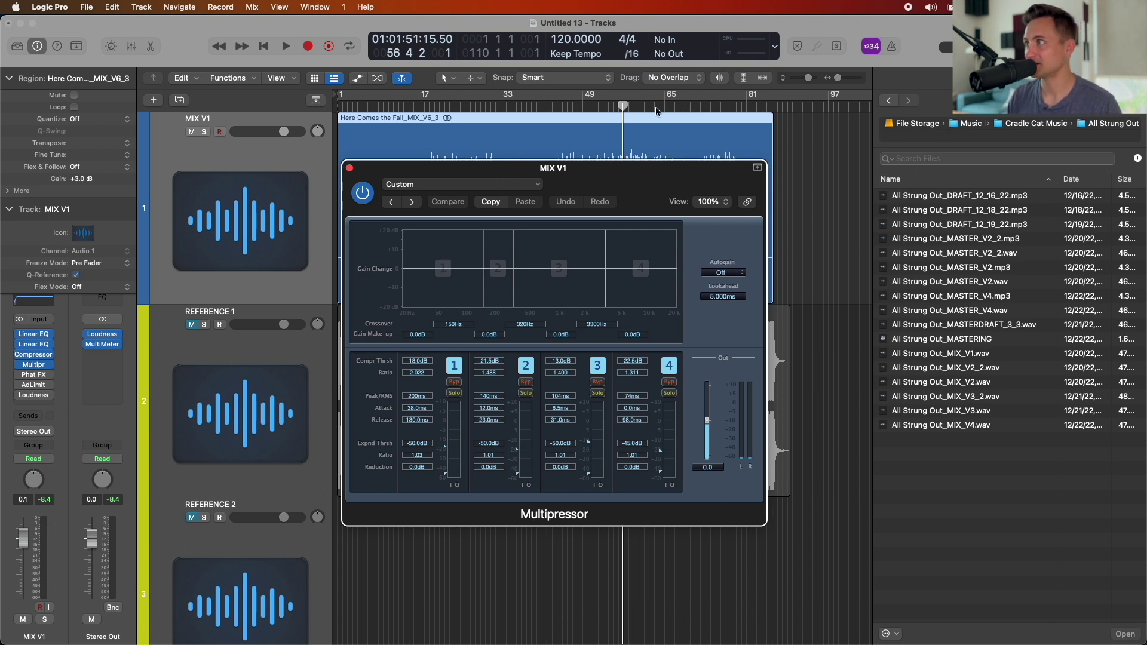
{"action": "left_click_drag", "start_coordinate": [675, 106], "coordinate": [700, 106]}
{"action": "key", "text": "space"}
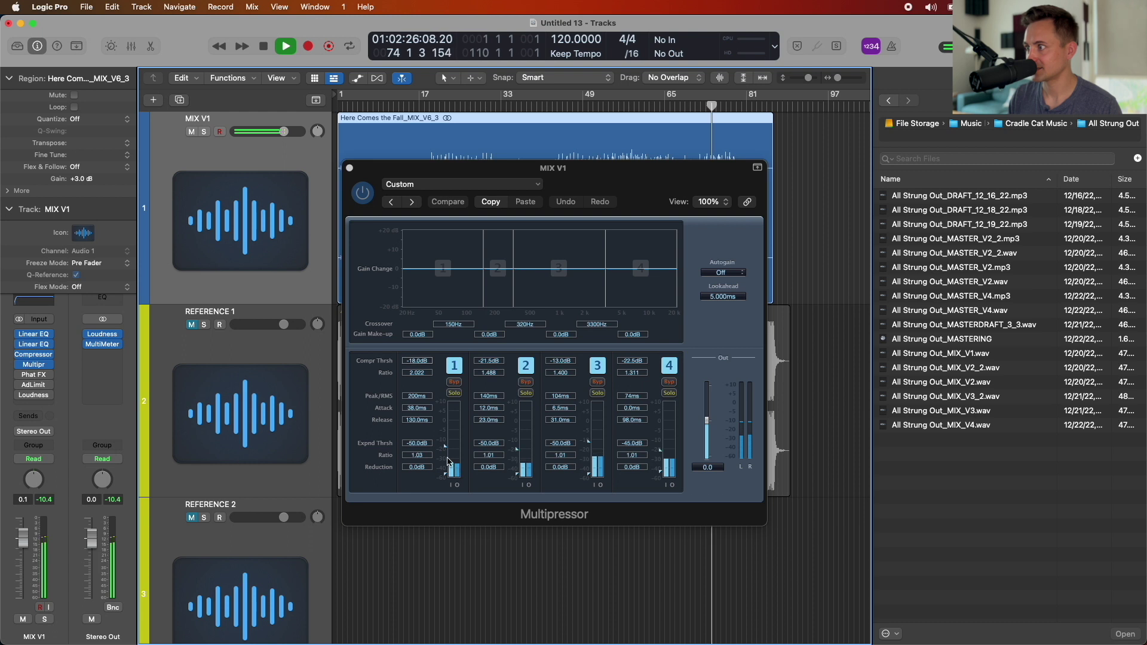
During playback, set Multipressor thresholds: band 1 -20.0, band 2 -21.0, band 4 -22.0, band 3 -15.0 dB
{"action": "left_click_drag", "start_coordinate": [446, 447], "coordinate": [445, 452]}
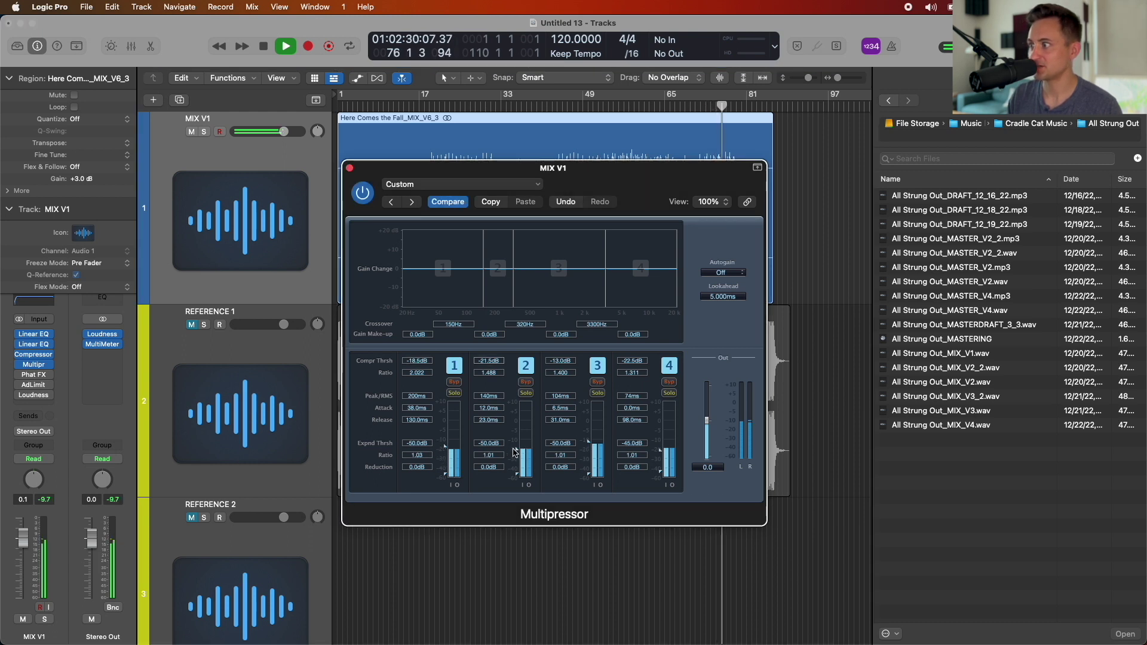
{"action": "left_click_drag", "start_coordinate": [516, 450], "coordinate": [517, 452]}
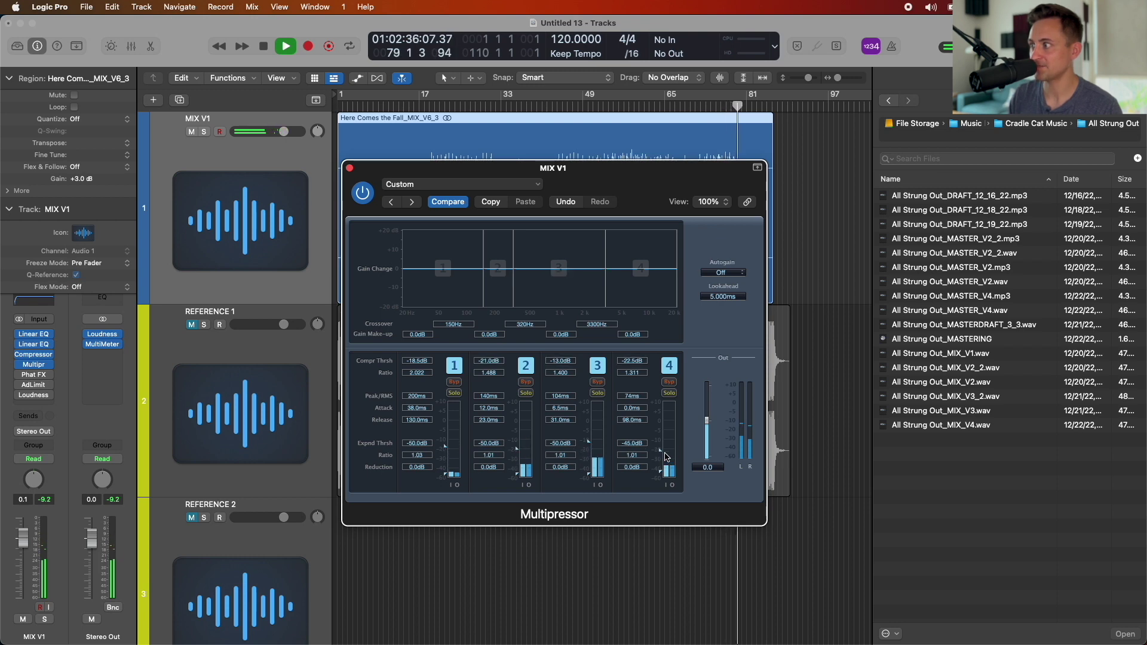
{"action": "key", "text": "comma"}
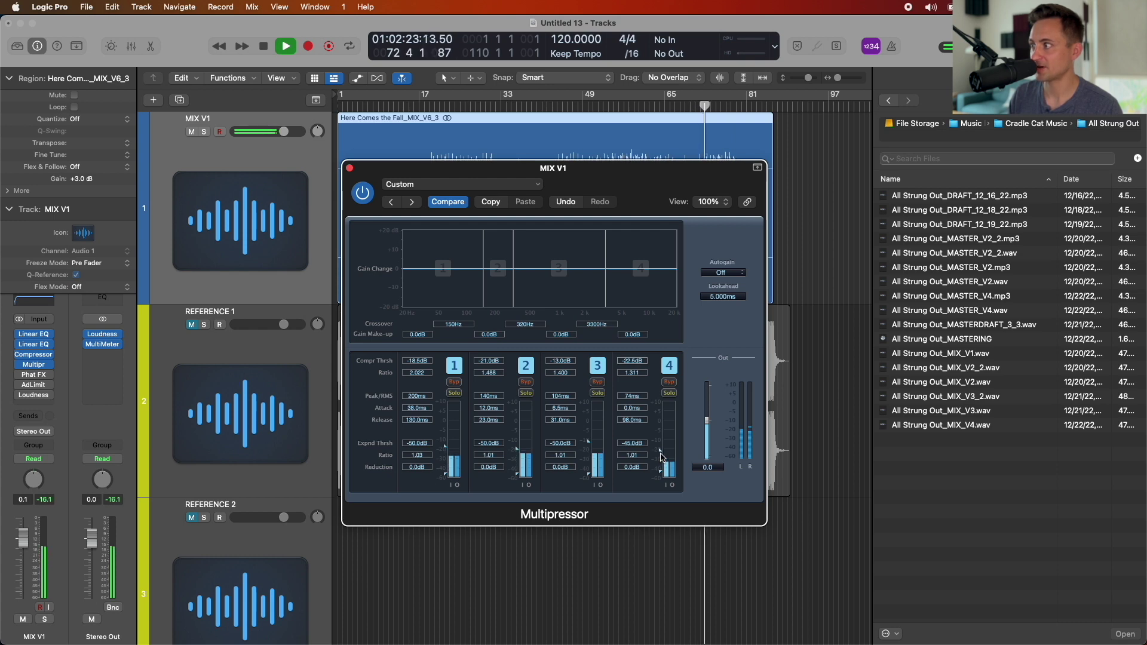
{"action": "left_click_drag", "start_coordinate": [662, 459], "coordinate": [662, 457]}
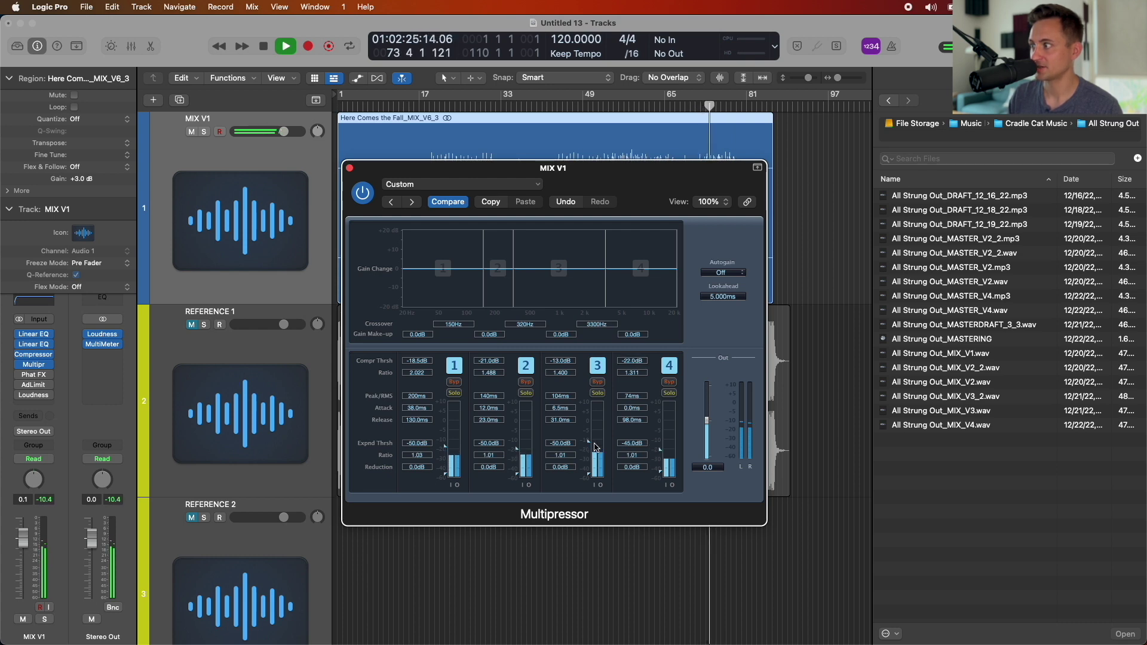
{"action": "left_click_drag", "start_coordinate": [589, 443], "coordinate": [589, 448]}
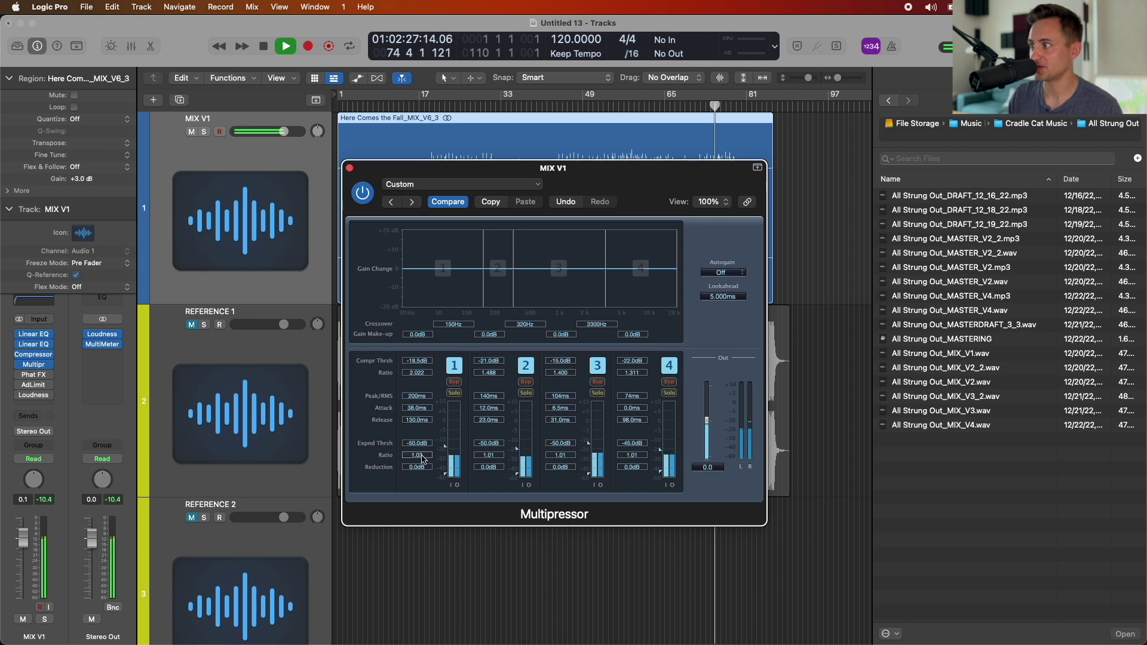
Sweep band 1's threshold down to -60 dB and back up, comparing with playback stopped and restarted
{"action": "left_click_drag", "start_coordinate": [445, 447], "coordinate": [446, 478]}
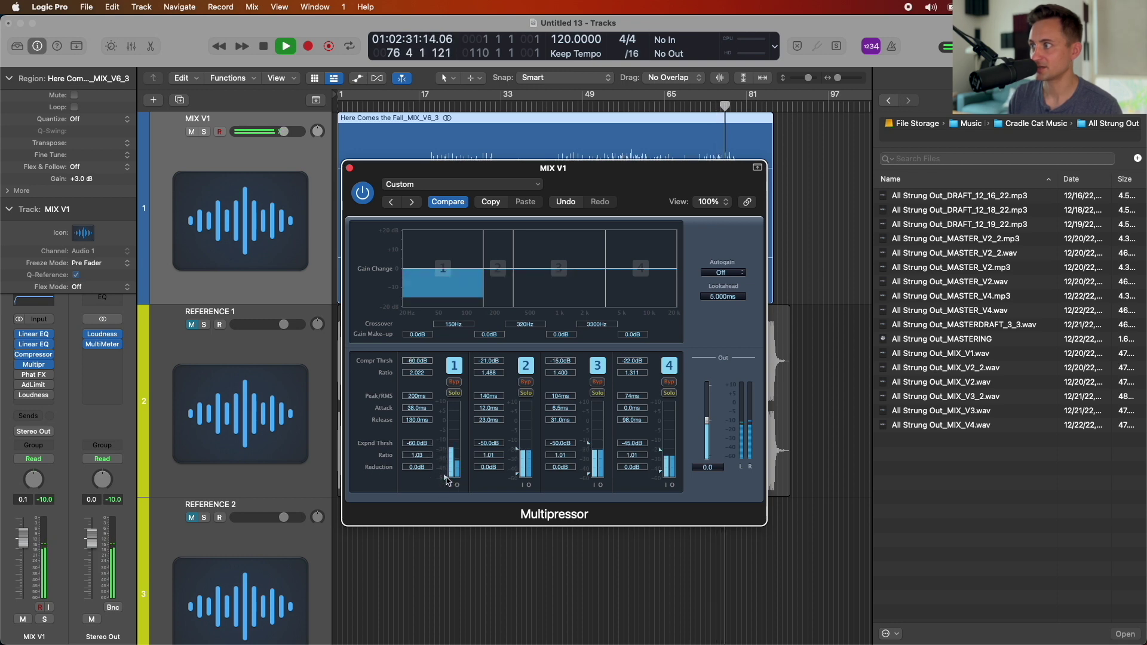
{"action": "left_click_drag", "start_coordinate": [446, 478], "coordinate": [449, 447]}
{"action": "key", "text": "space"}
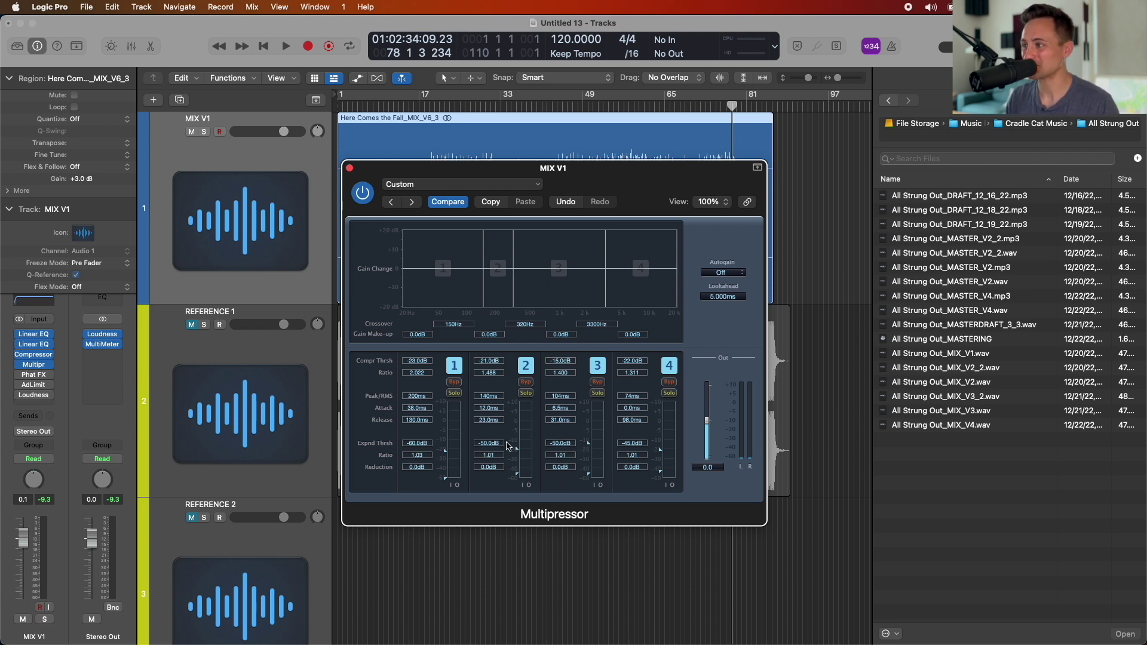
{"action": "mouse_move", "coordinate": [445, 451]}
{"action": "left_mouse_down"}
{"action": "mouse_move", "coordinate": [445, 465]}
{"action": "mouse_move", "coordinate": [448, 453]}
{"action": "left_mouse_up"}
{"action": "key", "text": "space"}
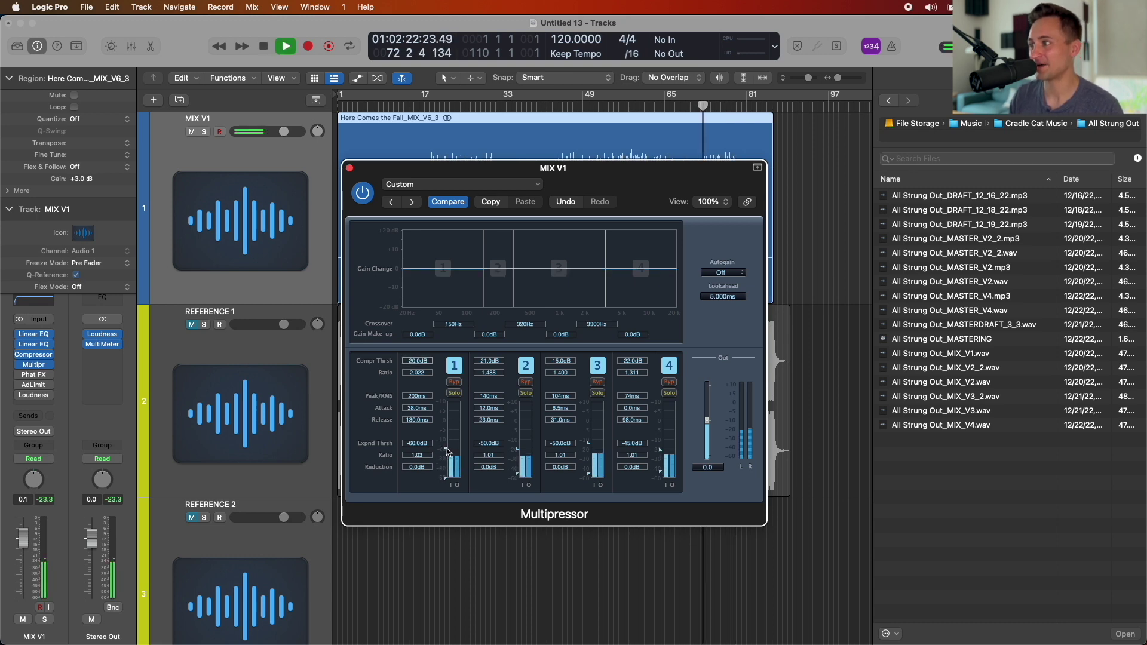
{"action": "key", "text": "space"}
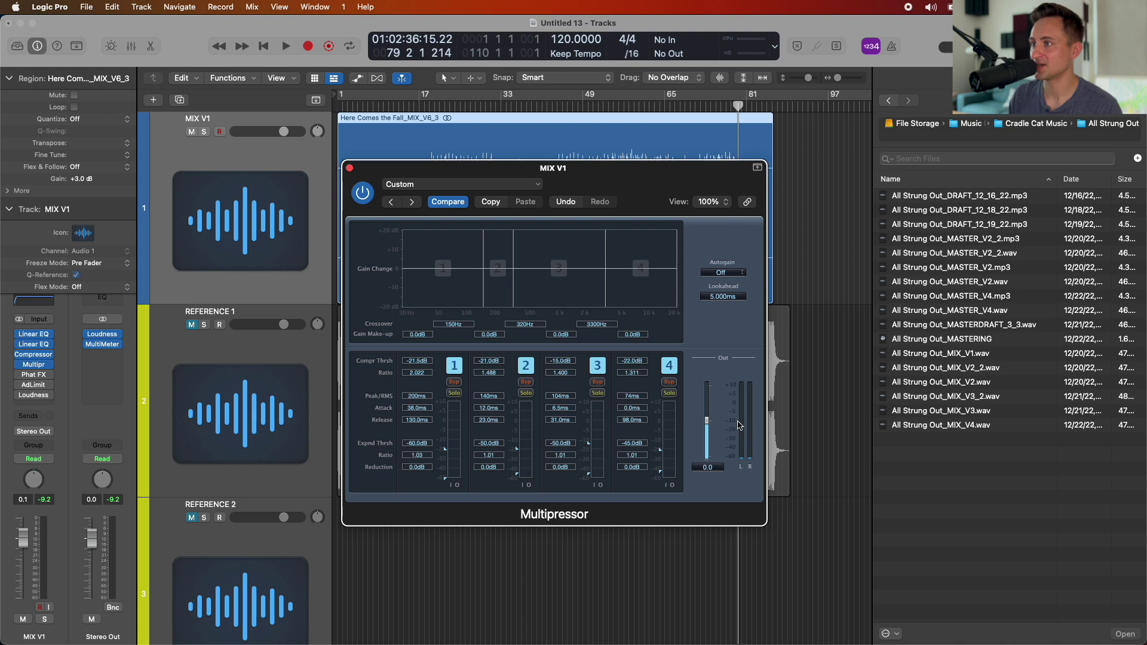
Raise the Compressor's Make Up gain, then close the Compressor and Multipressor windows
{"action": "left_click", "coordinate": [34, 354]}
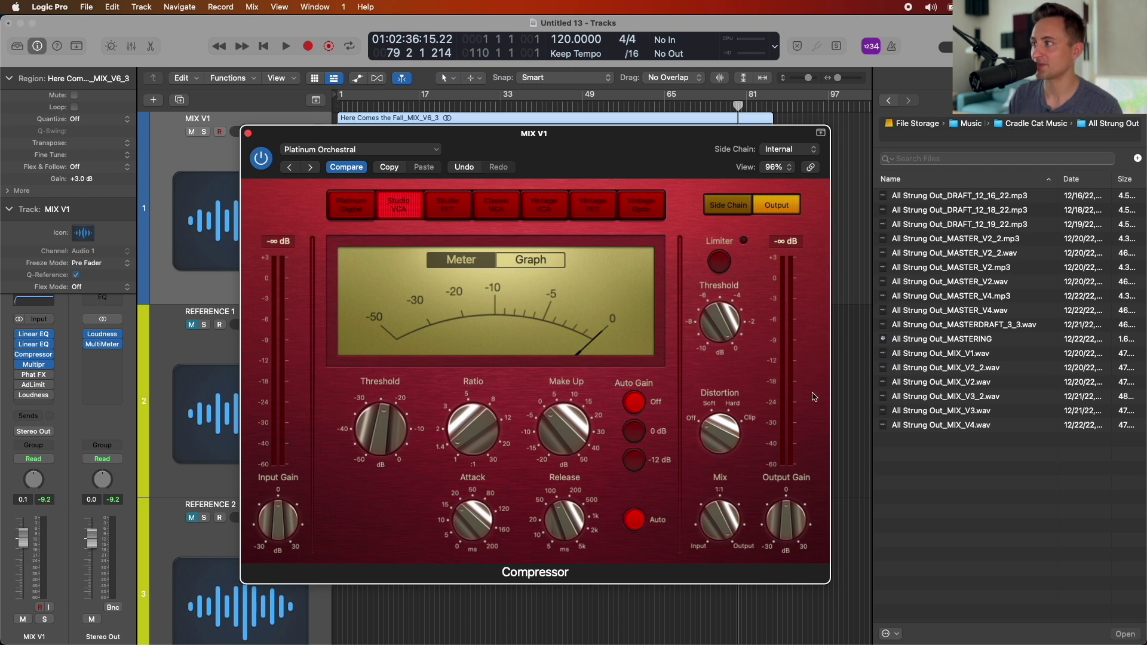
{"action": "left_click_drag", "start_coordinate": [475, 149], "coordinate": [474, 195]}
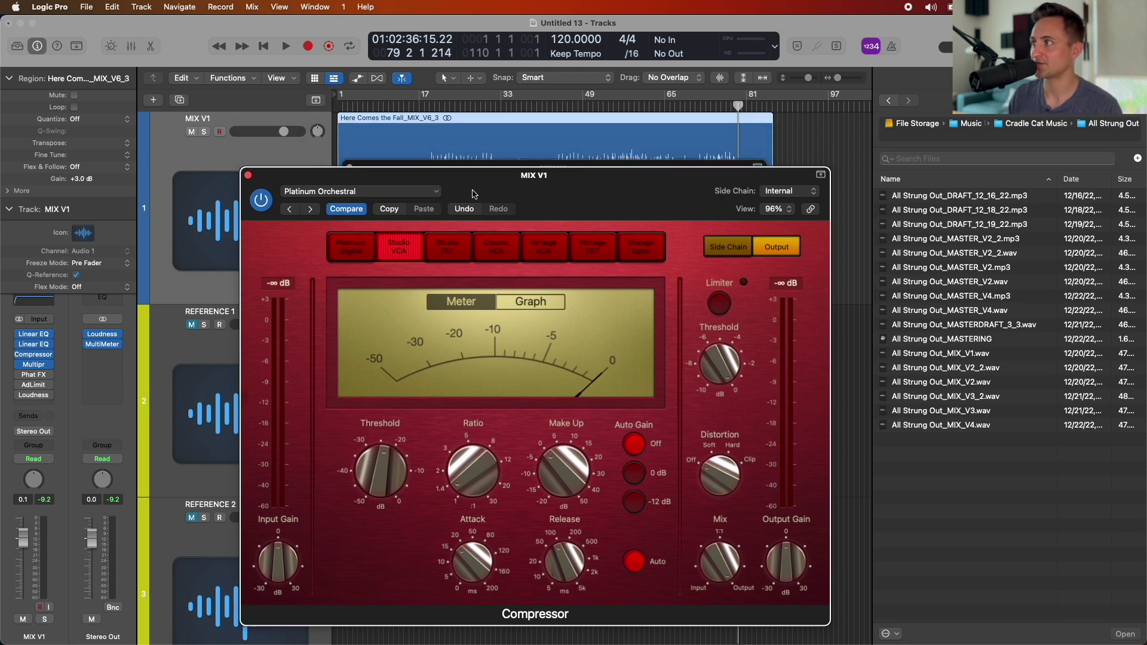
{"action": "left_click_drag", "start_coordinate": [596, 197], "coordinate": [599, 141]}
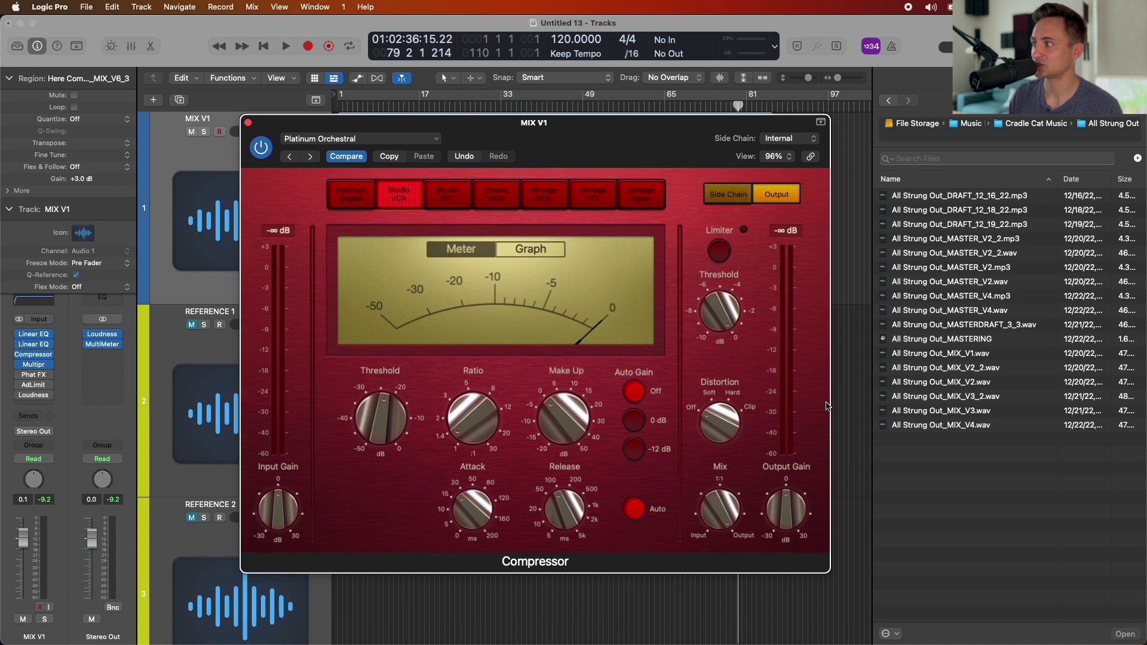
{"action": "left_click_drag", "start_coordinate": [577, 424], "coordinate": [583, 359]}
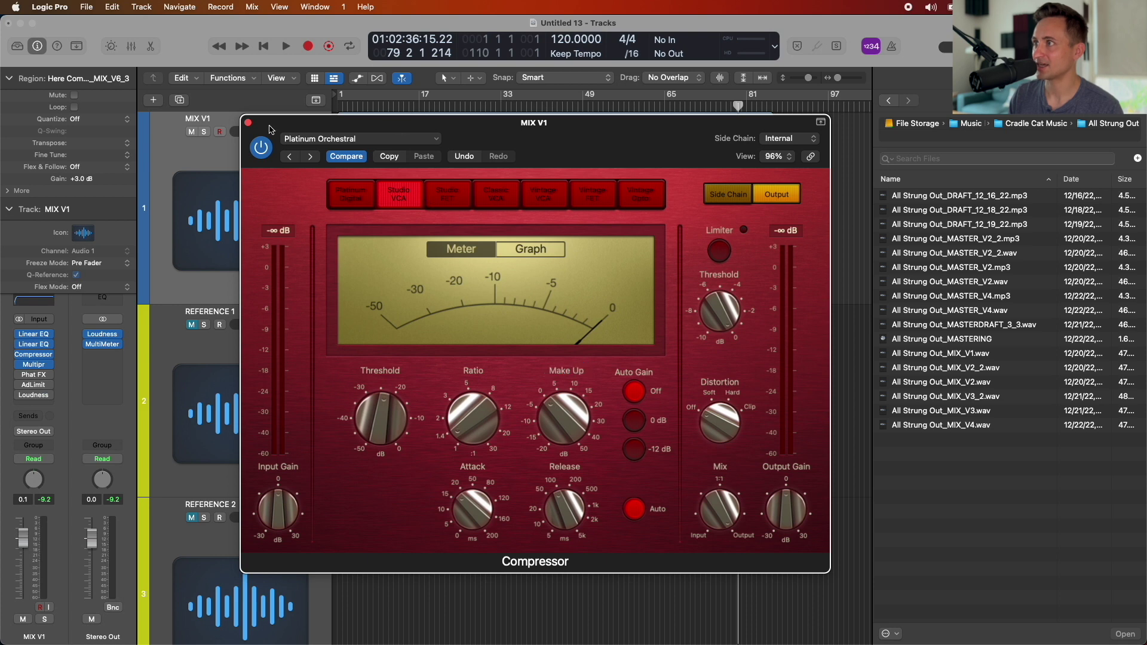
{"action": "left_click", "coordinate": [248, 122]}
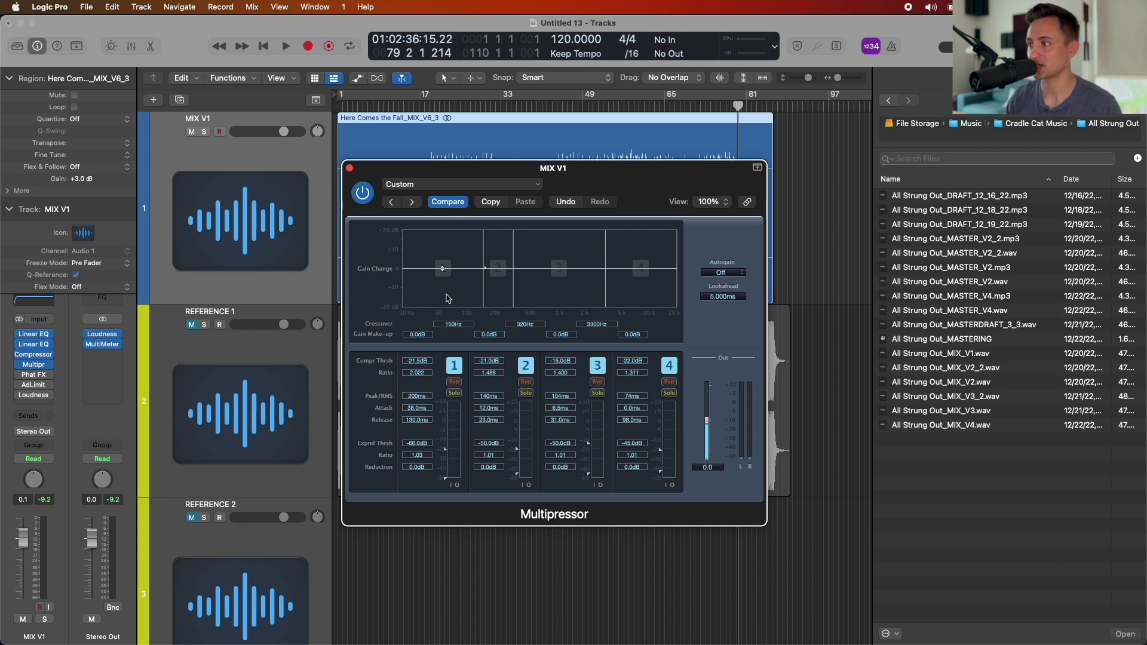
{"action": "key", "text": "super+w"}
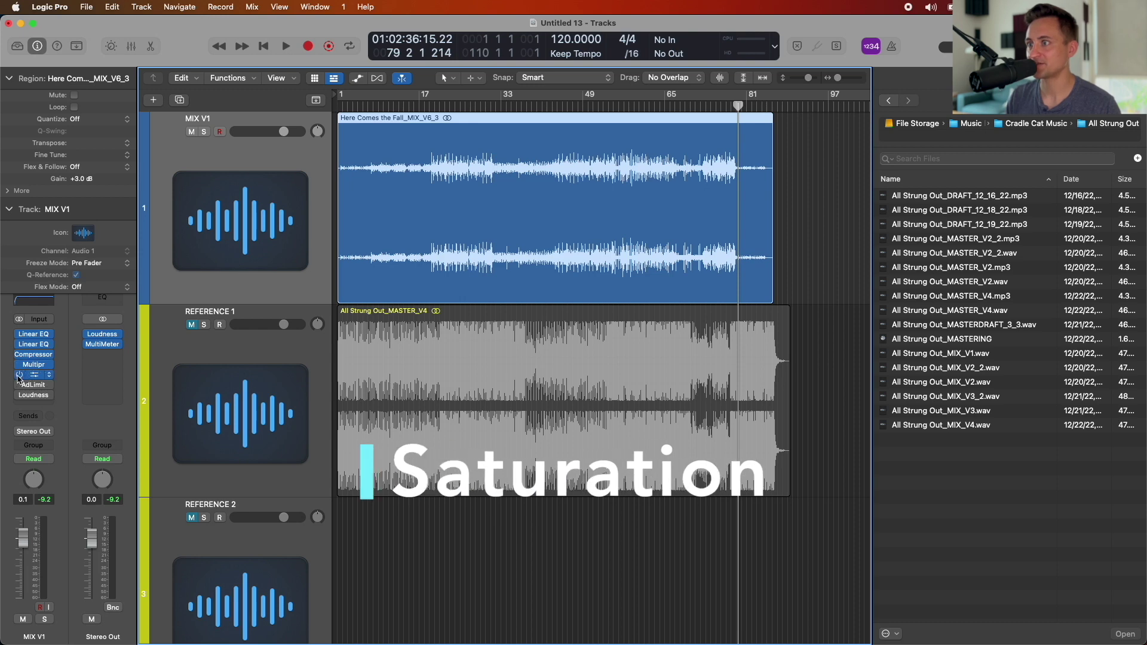
Open MIX V1's Phat FX, showing Tube 3.0 %, Sat 25.0 %, Exciter 8.0 %, and position its window
{"action": "left_click", "coordinate": [34, 377]}
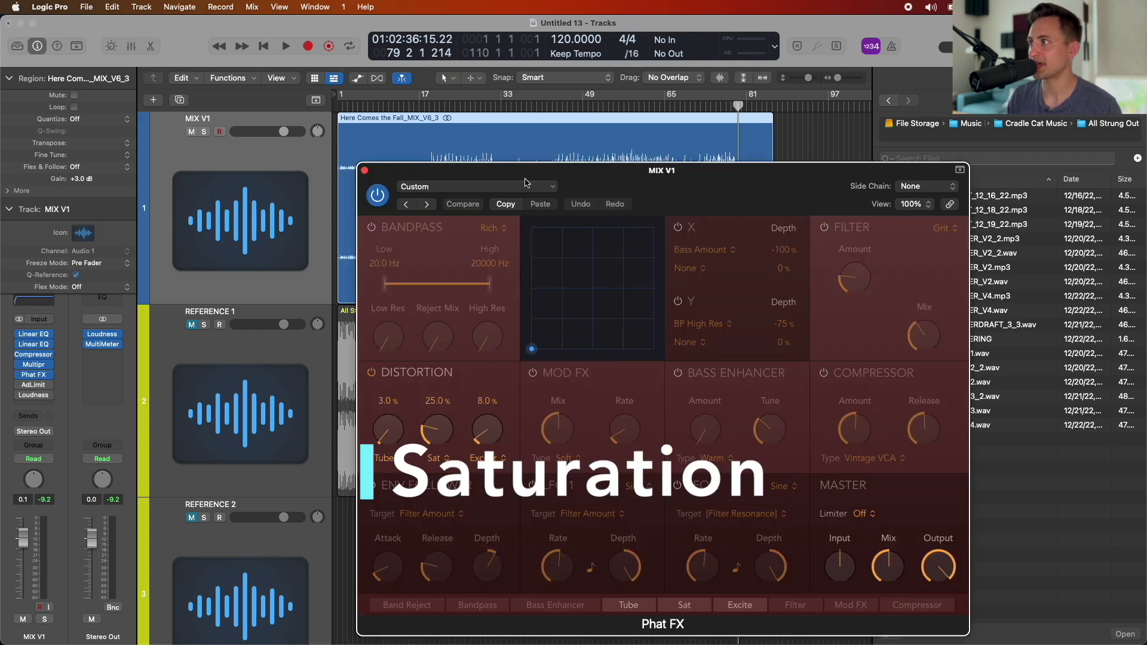
{"action": "left_click_drag", "start_coordinate": [527, 183], "coordinate": [468, 139]}
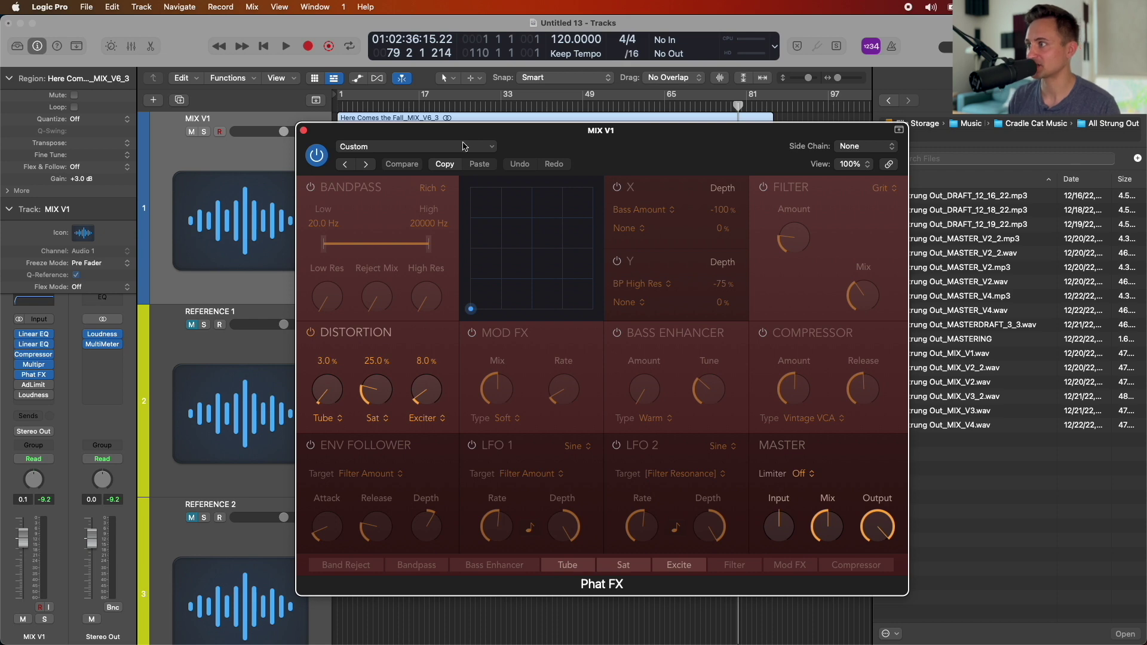
{"action": "left_click_drag", "start_coordinate": [347, 133], "coordinate": [346, 131]}
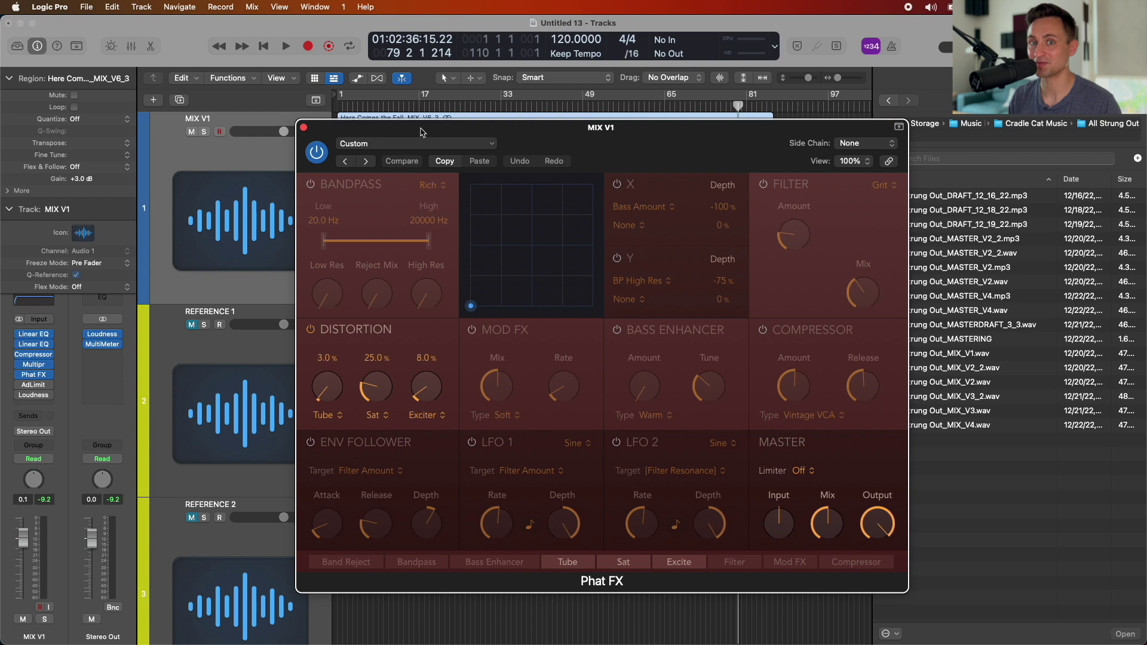
{"action": "left_click_drag", "start_coordinate": [421, 132], "coordinate": [405, 119]}
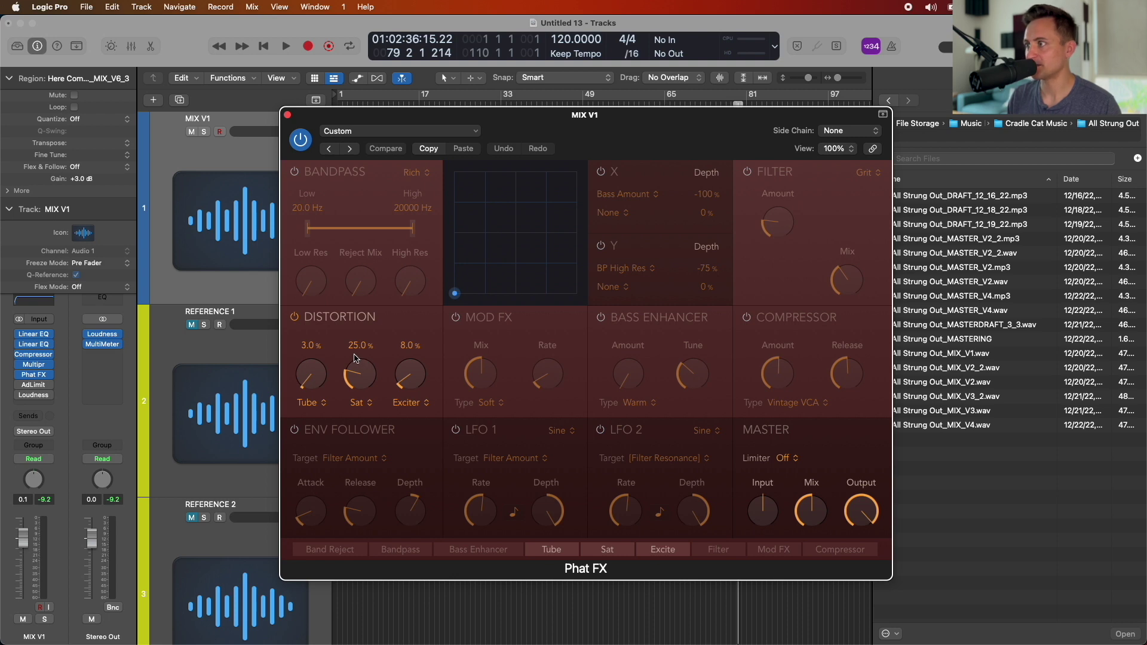
{"action": "mouse_move", "coordinate": [804, 506]}
{"action": "mouse_move", "coordinate": [405, 123]}
{"action": "left_mouse_down"}
{"action": "mouse_move", "coordinate": [412, 143]}
{"action": "mouse_move", "coordinate": [395, 133]}
{"action": "left_mouse_up"}
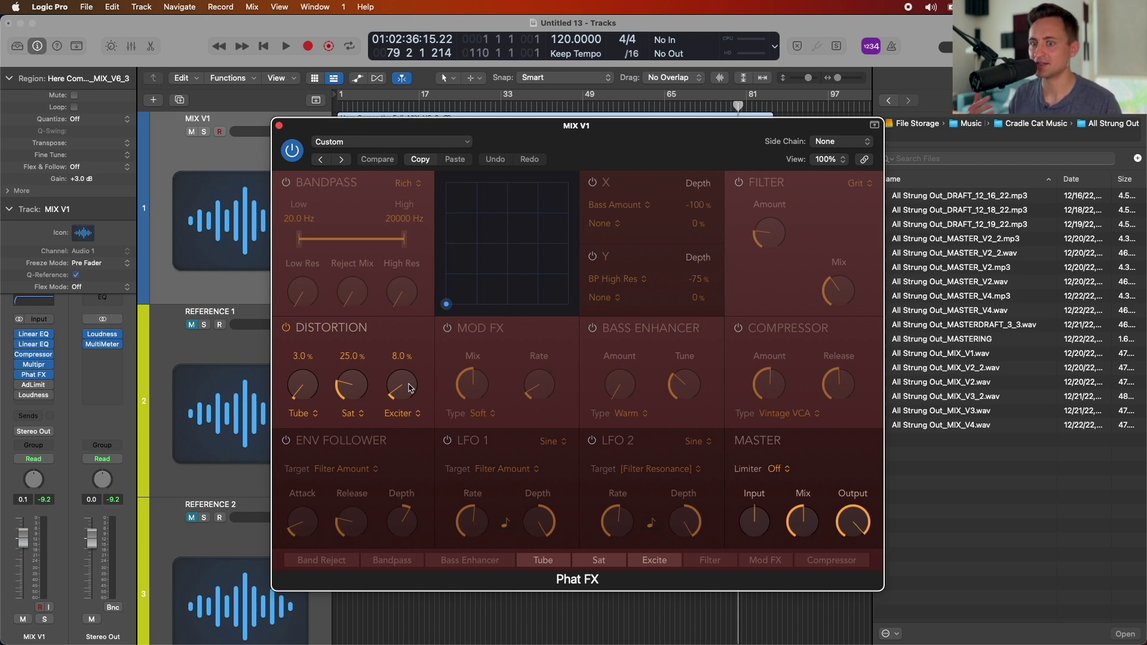
{"action": "left_click_drag", "start_coordinate": [444, 130], "coordinate": [438, 133]}
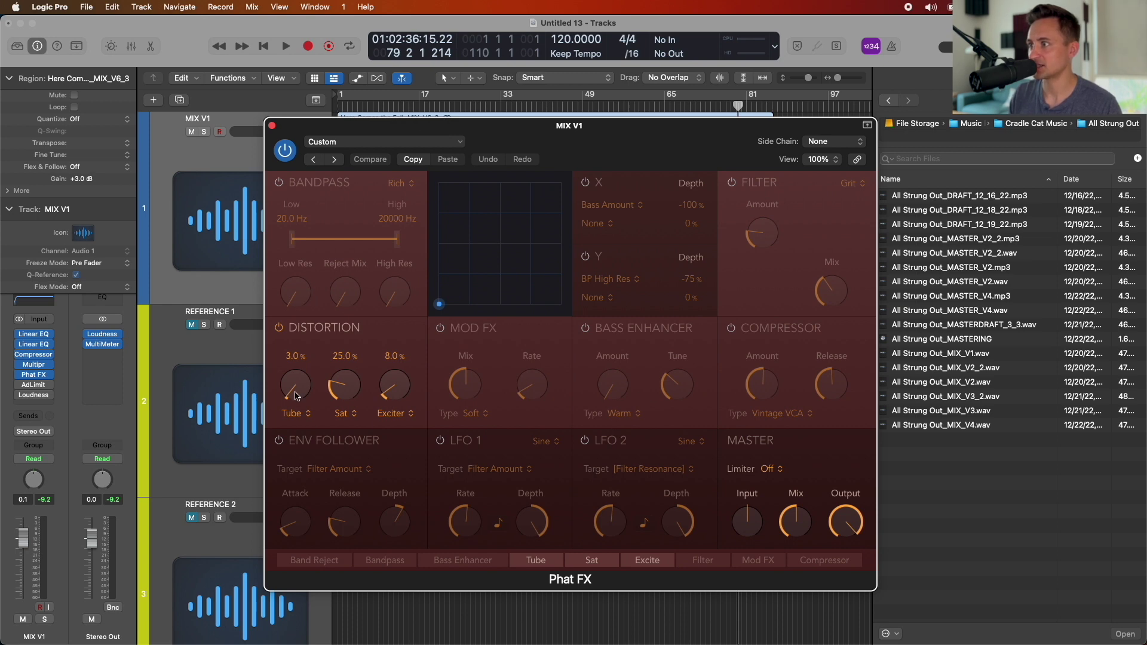
Audition a higher Phat FX Tube distortion during playback, then revert with Compare
{"action": "key", "text": "space"}
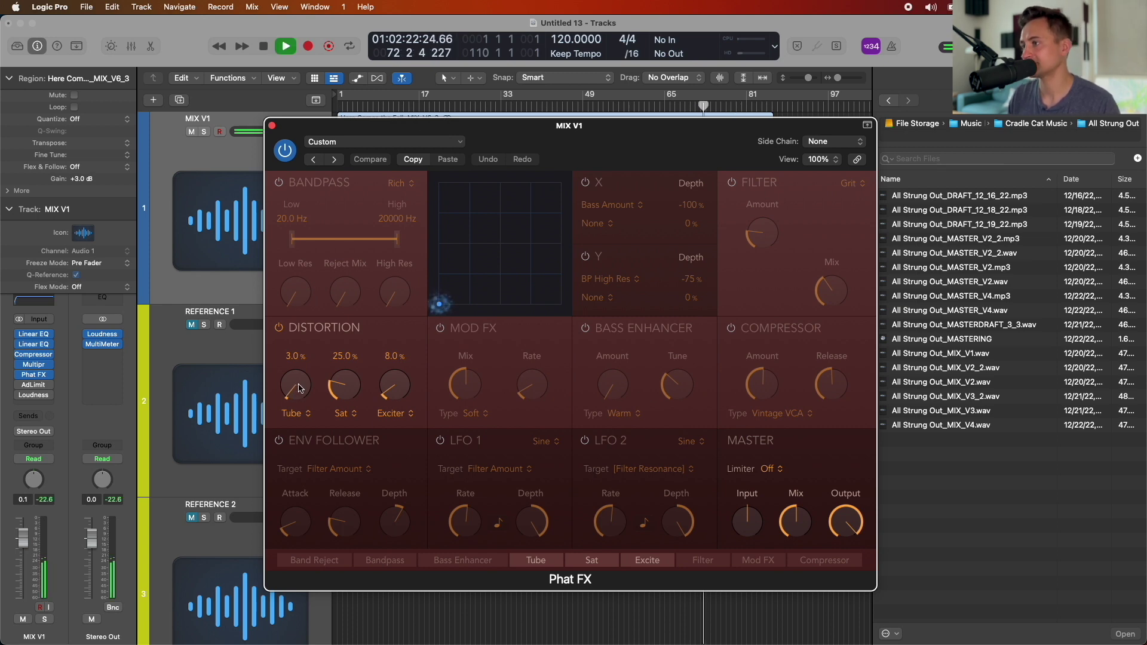
{"action": "left_click_drag", "start_coordinate": [298, 390], "coordinate": [392, 368]}
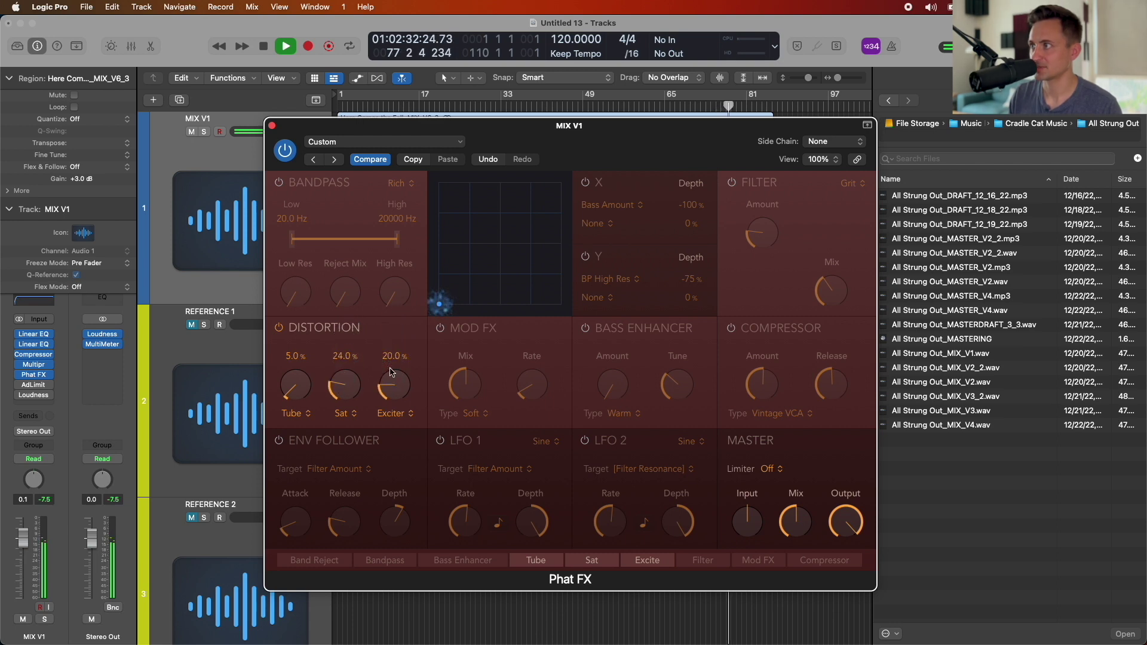
{"action": "key", "text": "space"}
{"action": "left_click", "coordinate": [370, 159]}
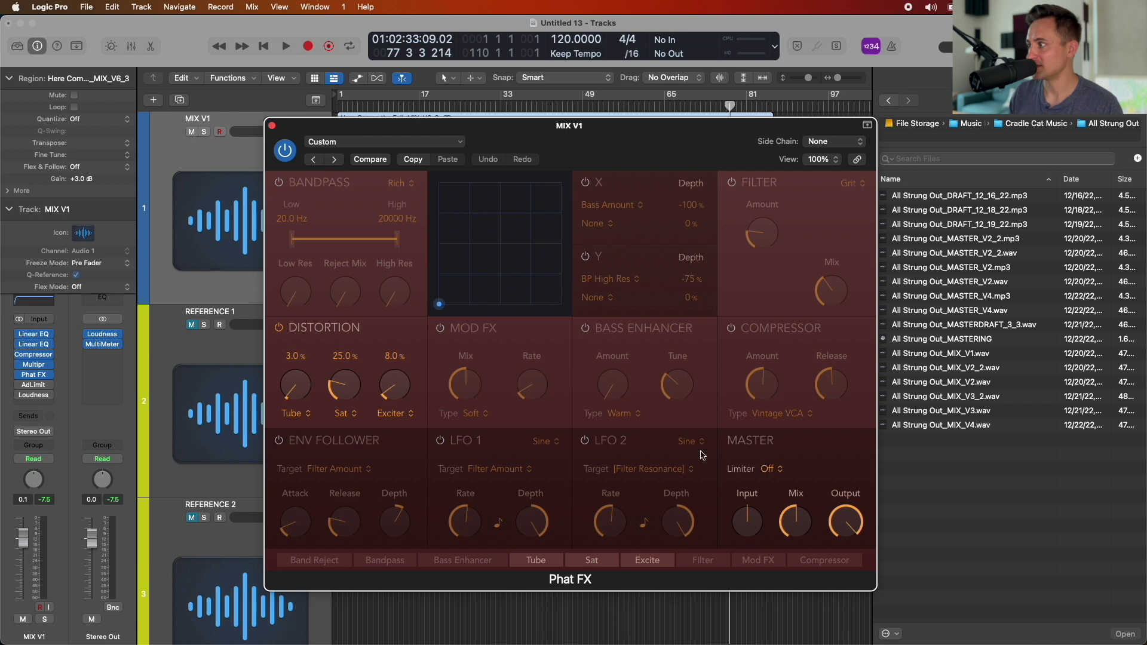
Audition the Phat FX master mix at 100 %, then revert to the saved 50 %
{"action": "mouse_move", "coordinate": [802, 524]}
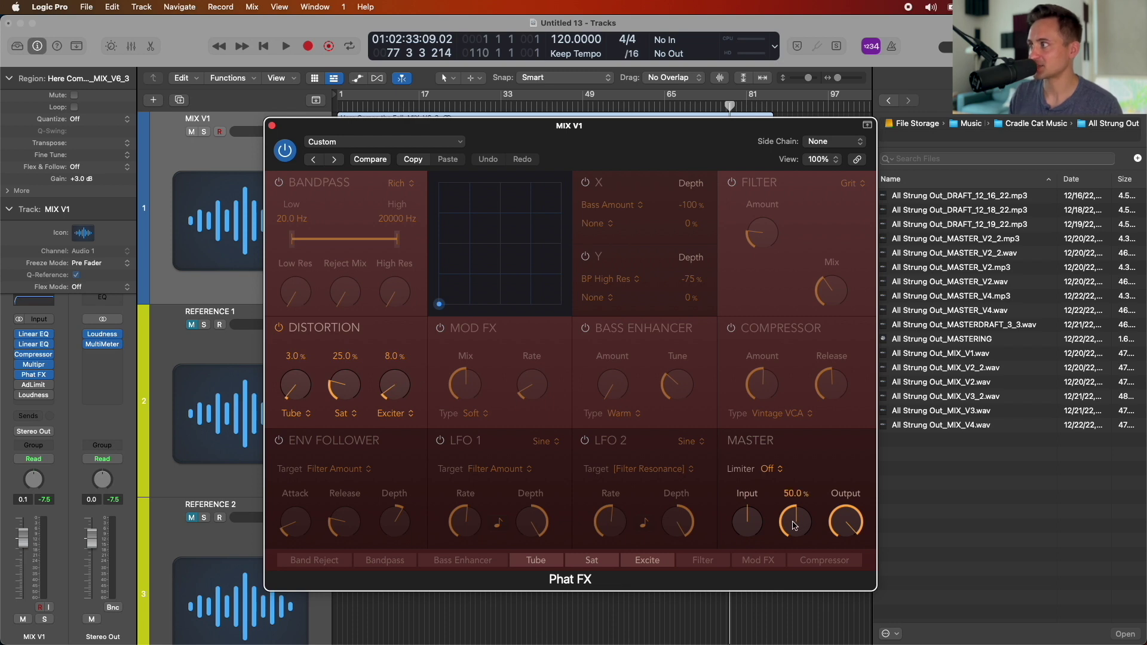
{"action": "key", "text": "space"}
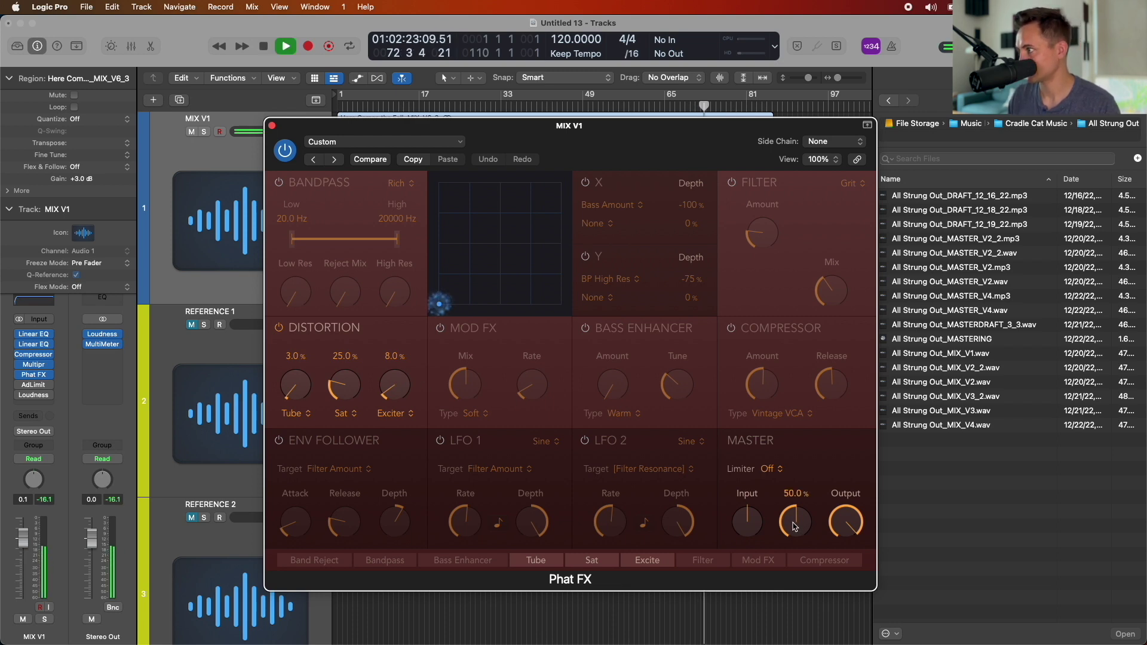
{"action": "mouse_move", "coordinate": [794, 526]}
{"action": "left_mouse_down"}
{"action": "mouse_move", "coordinate": [808, 370]}
{"action": "mouse_move", "coordinate": [793, 526]}
{"action": "left_mouse_up"}
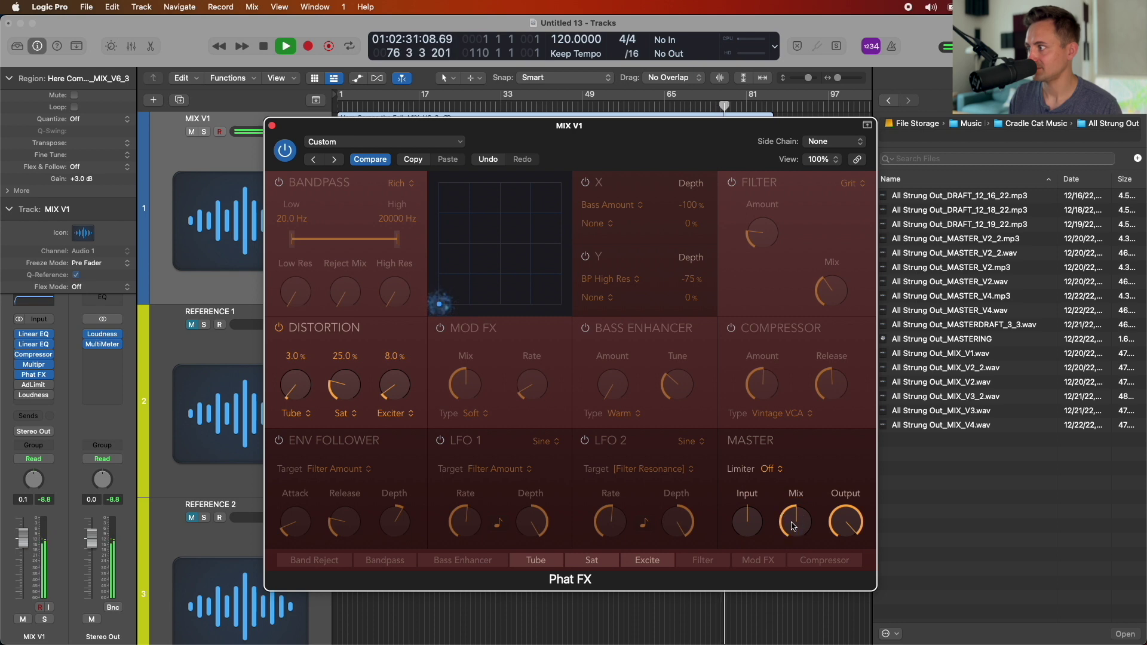
{"action": "key", "text": "space"}
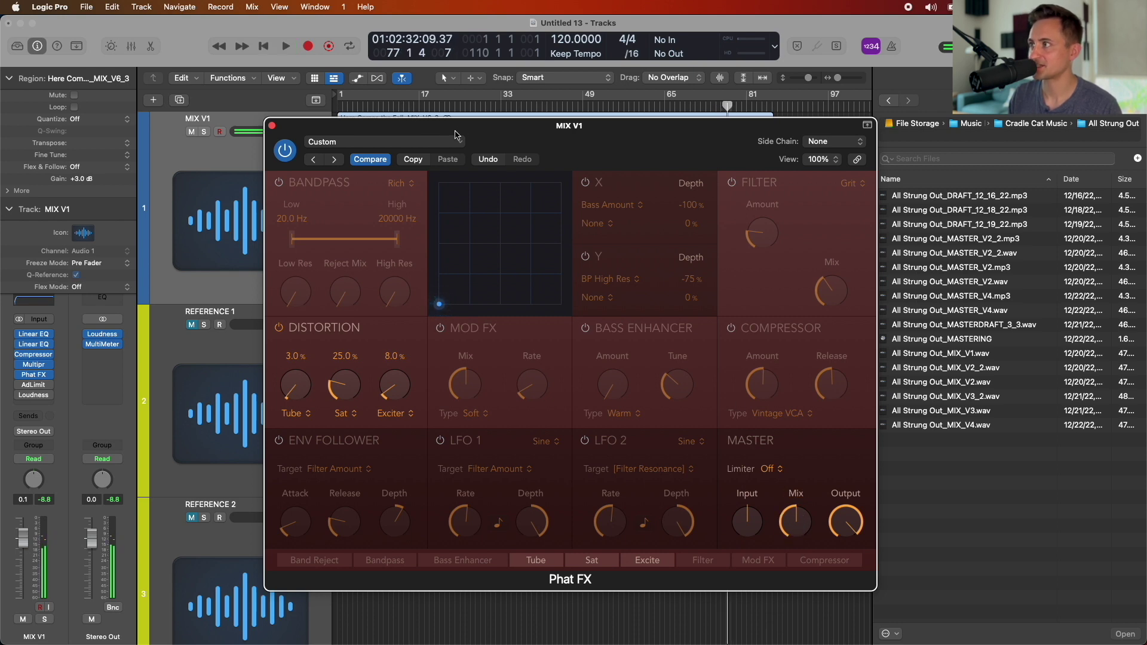
{"action": "left_click", "coordinate": [370, 160]}
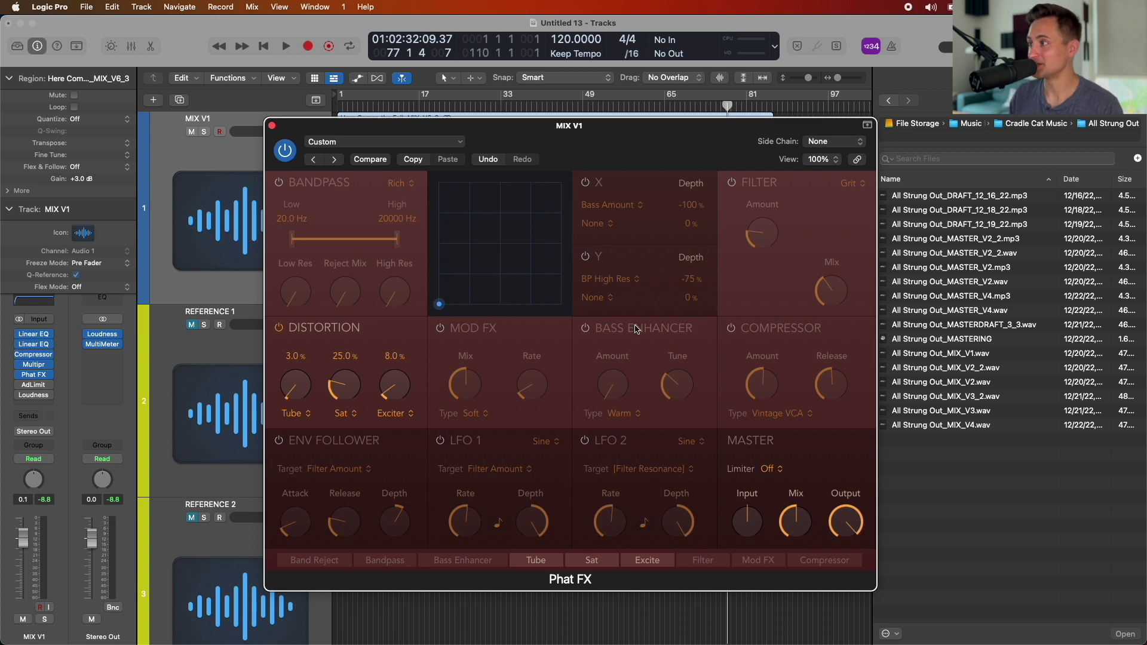
Toggle the Bass Enhancer module on and off, leaving it off
{"action": "left_click", "coordinate": [586, 328]}
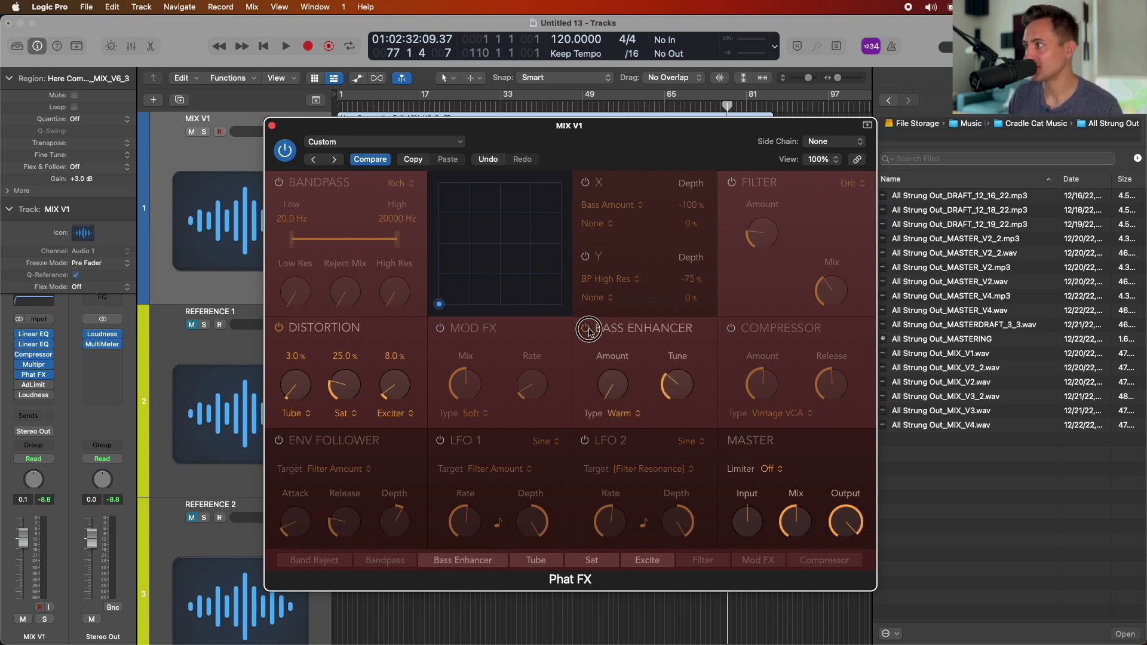
{"action": "left_click", "coordinate": [586, 328]}
{"action": "left_click", "coordinate": [586, 329]}
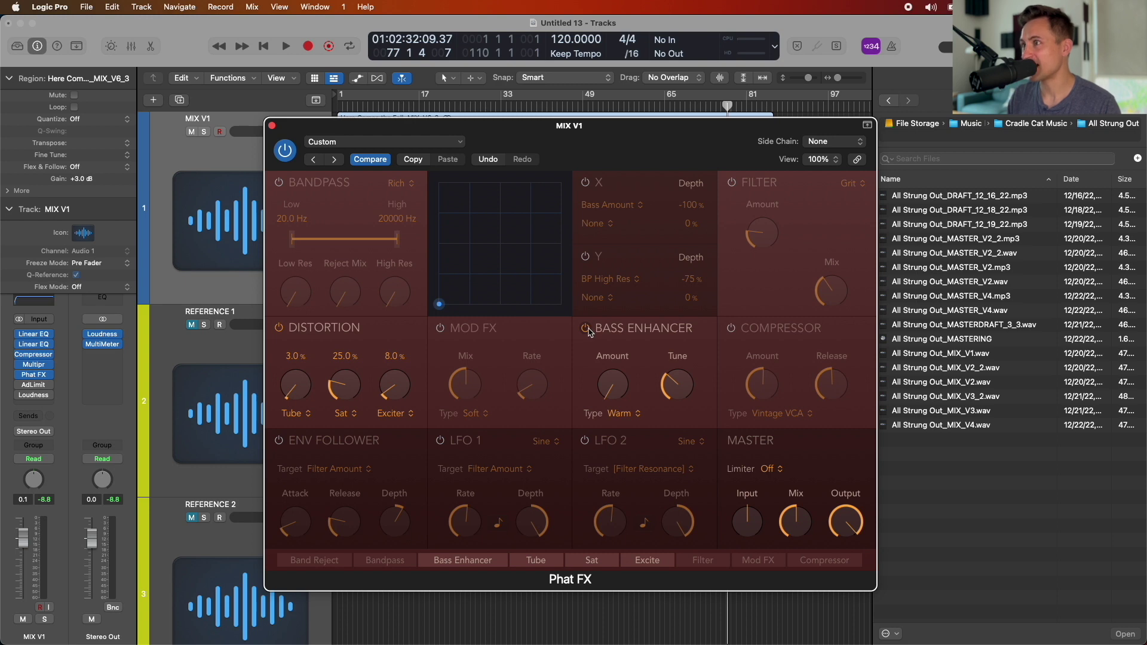
{"action": "left_click", "coordinate": [586, 329]}
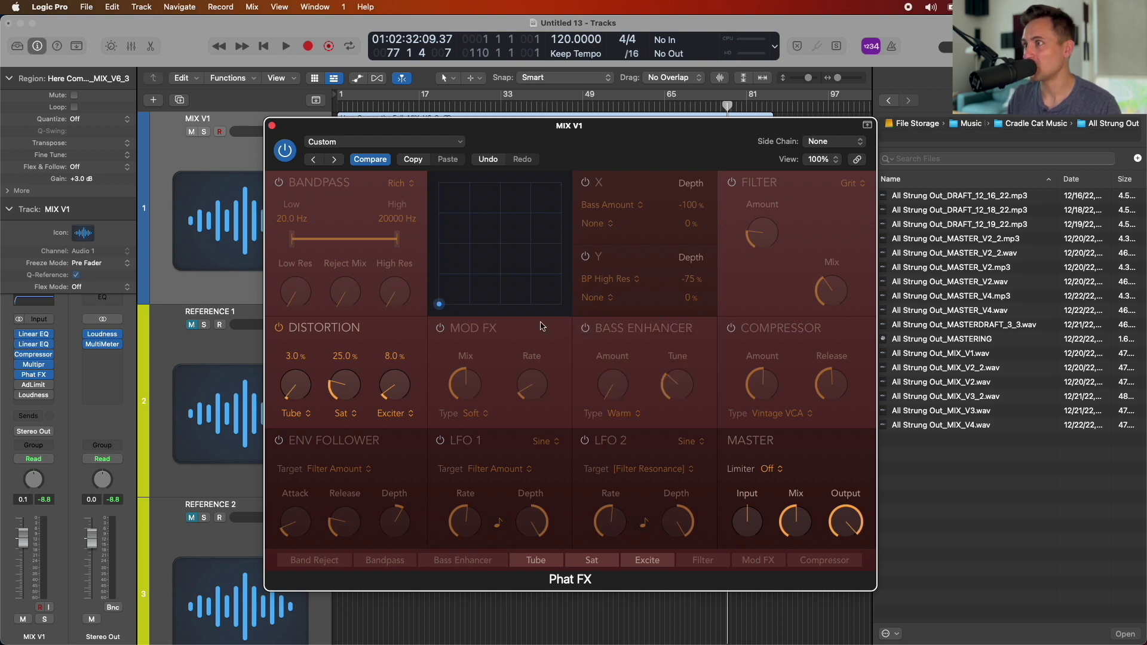
Disable the Linear Phase EQ's 91 Hz low-shelf boost, then enable Phat FX's Bass Enhancer at 0 %
{"action": "left_click", "coordinate": [34, 334]}
{"action": "left_click_drag", "start_coordinate": [484, 301], "coordinate": [498, 304]}
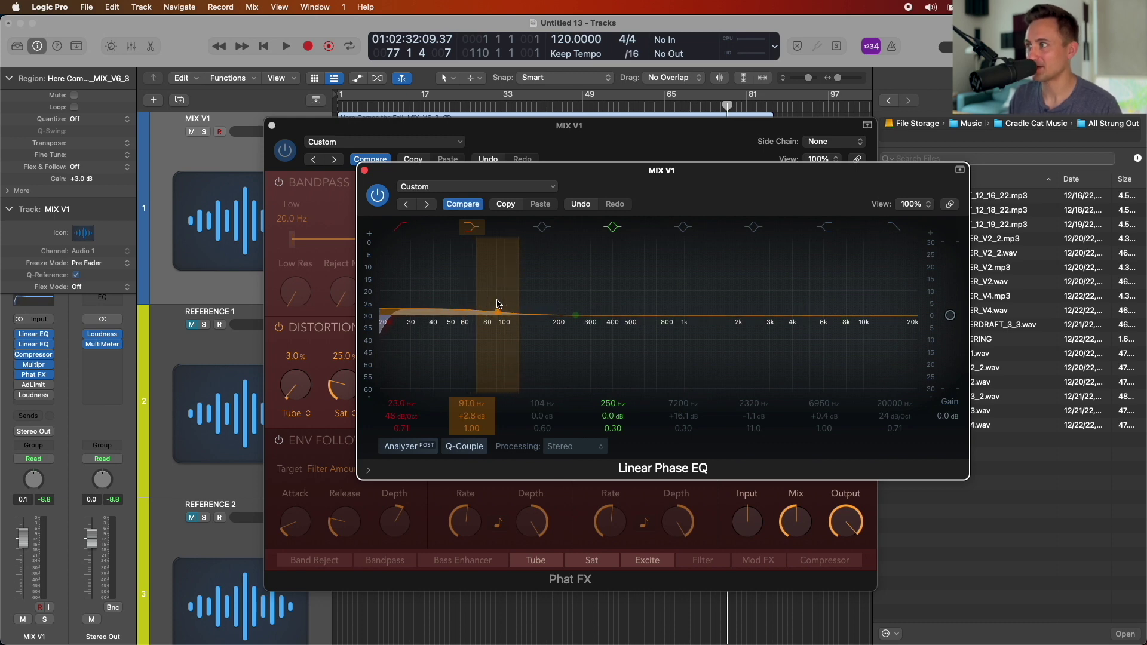
{"action": "left_click", "coordinate": [469, 227]}
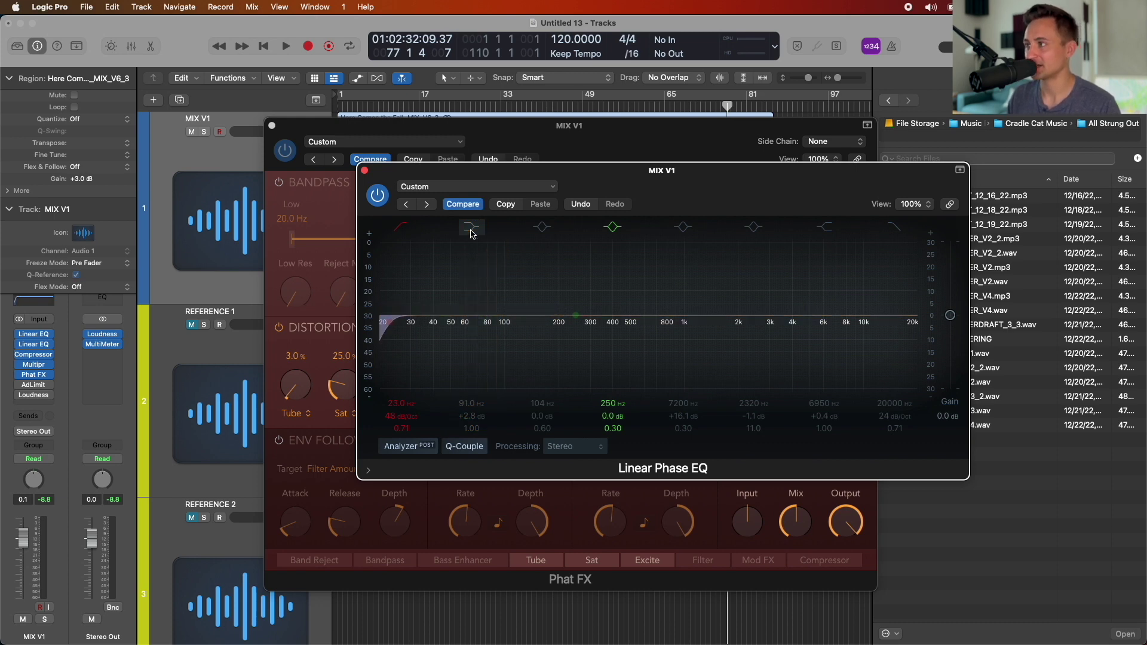
{"action": "left_click", "coordinate": [364, 171]}
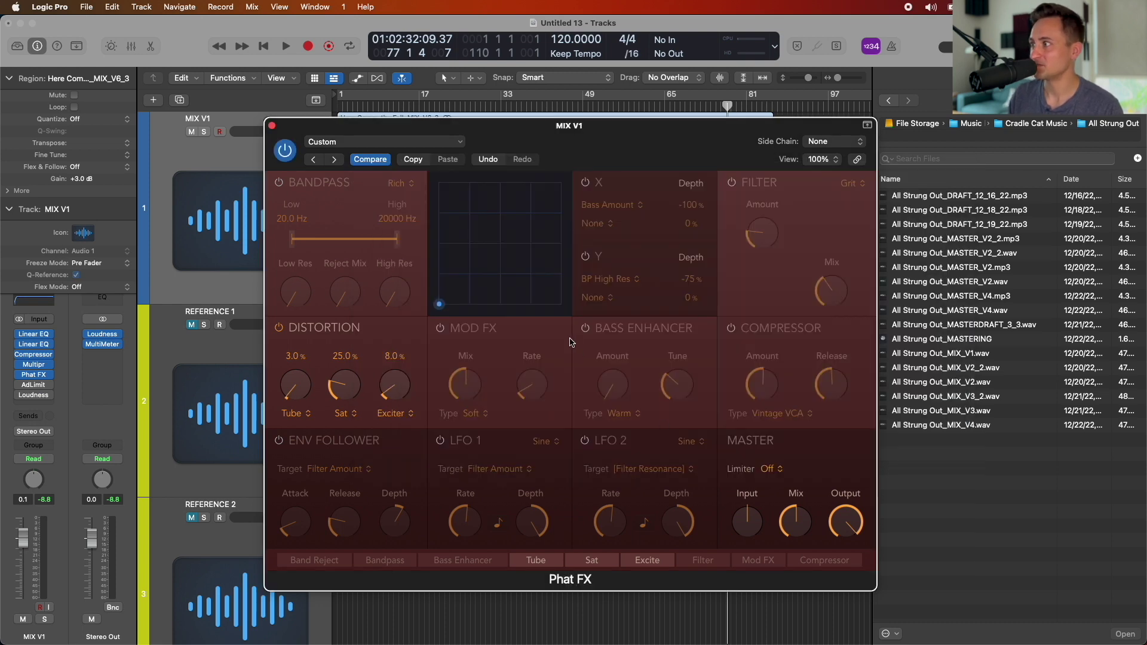
{"action": "left_click", "coordinate": [585, 328]}
{"action": "left_click_drag", "start_coordinate": [614, 384], "coordinate": [614, 412]}
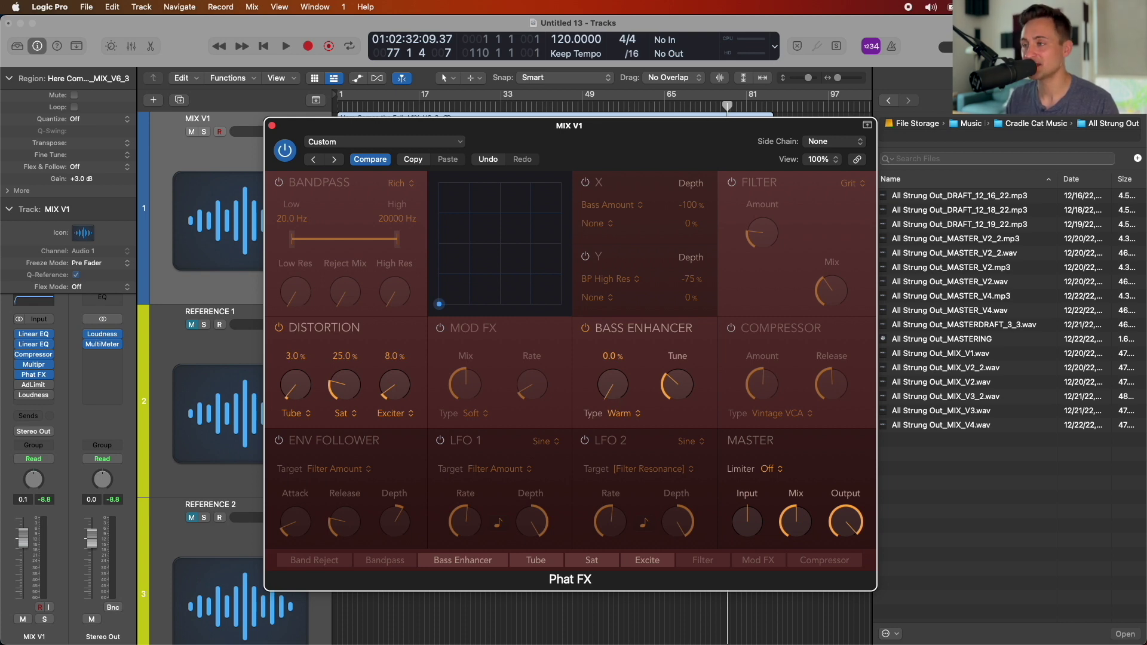
Reopen MIX V1's Linear Phase EQ, A/B the 91 Hz low-shelf boost, leaving it off
{"action": "left_click", "coordinate": [35, 334]}
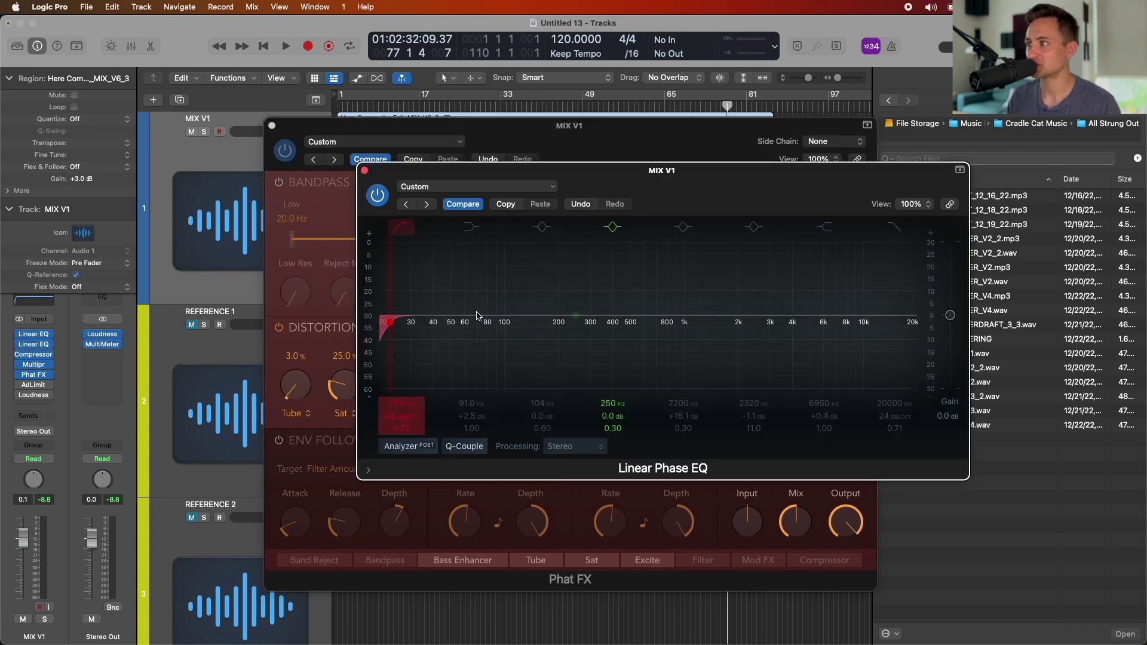
{"action": "left_click", "coordinate": [470, 228]}
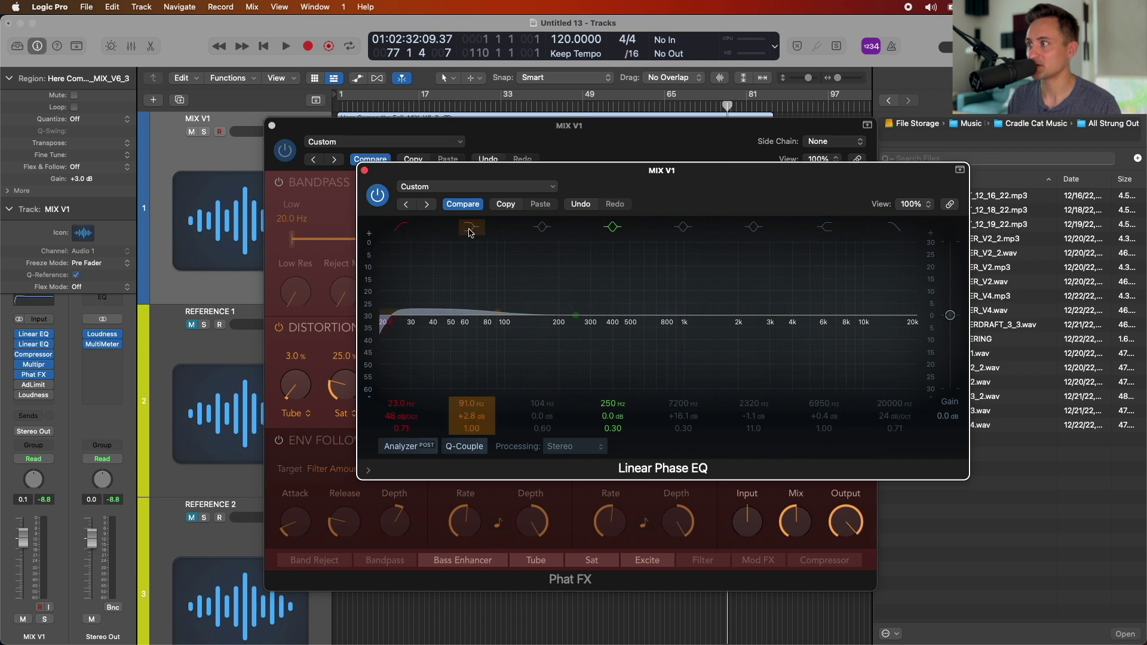
{"action": "left_click", "coordinate": [470, 228]}
{"action": "left_click", "coordinate": [364, 170]}
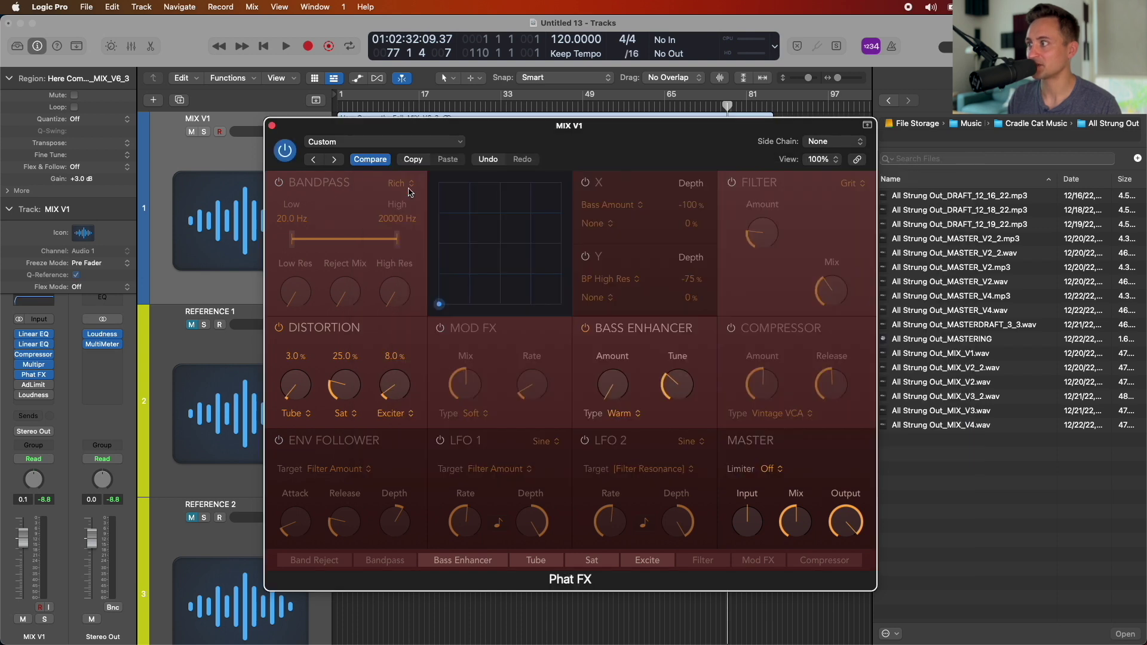
Compare the Bass Enhancer on and off during playback, raising its amount to about 6 %
{"action": "left_click", "coordinate": [585, 328]}
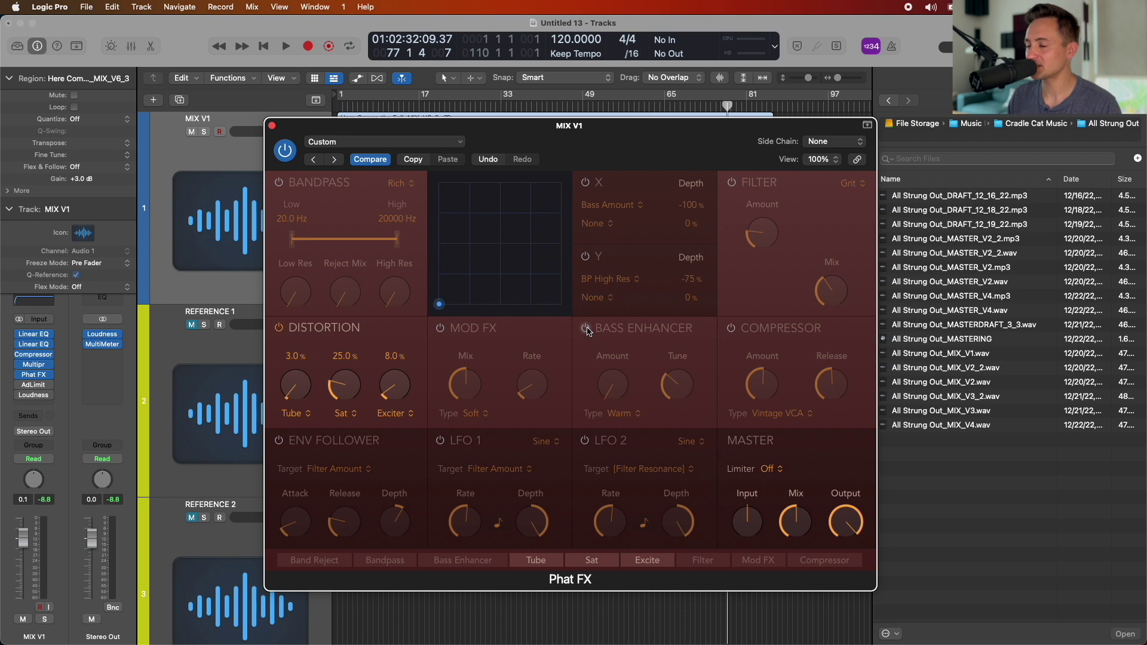
{"action": "left_click", "coordinate": [585, 329]}
{"action": "key", "text": "space"}
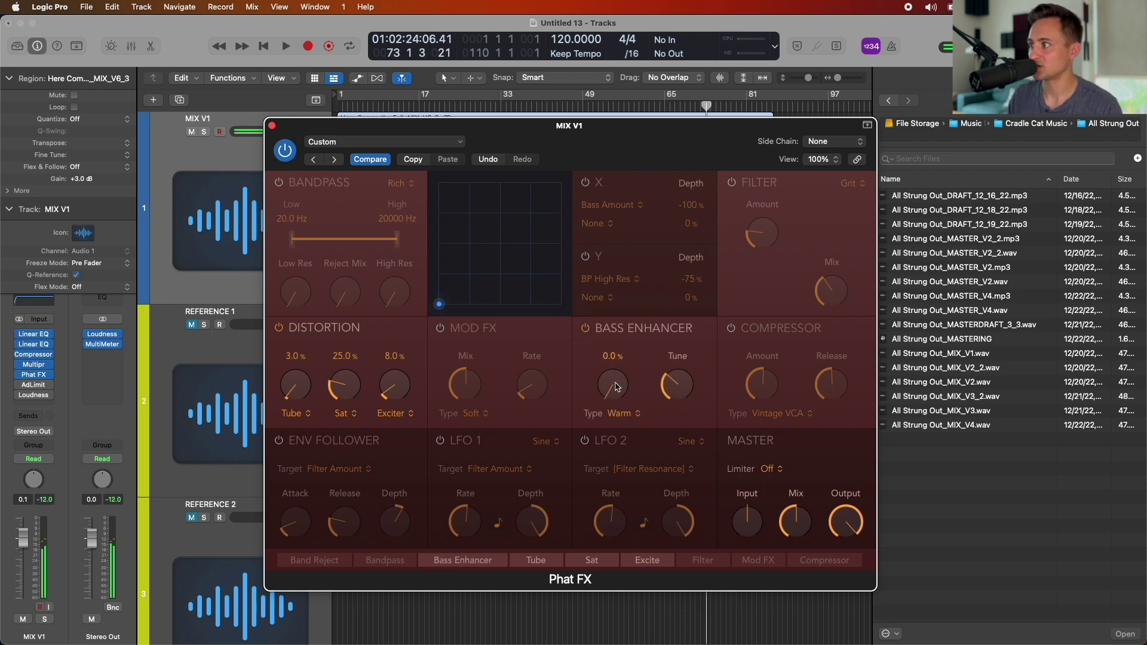
{"action": "key", "text": "space"}
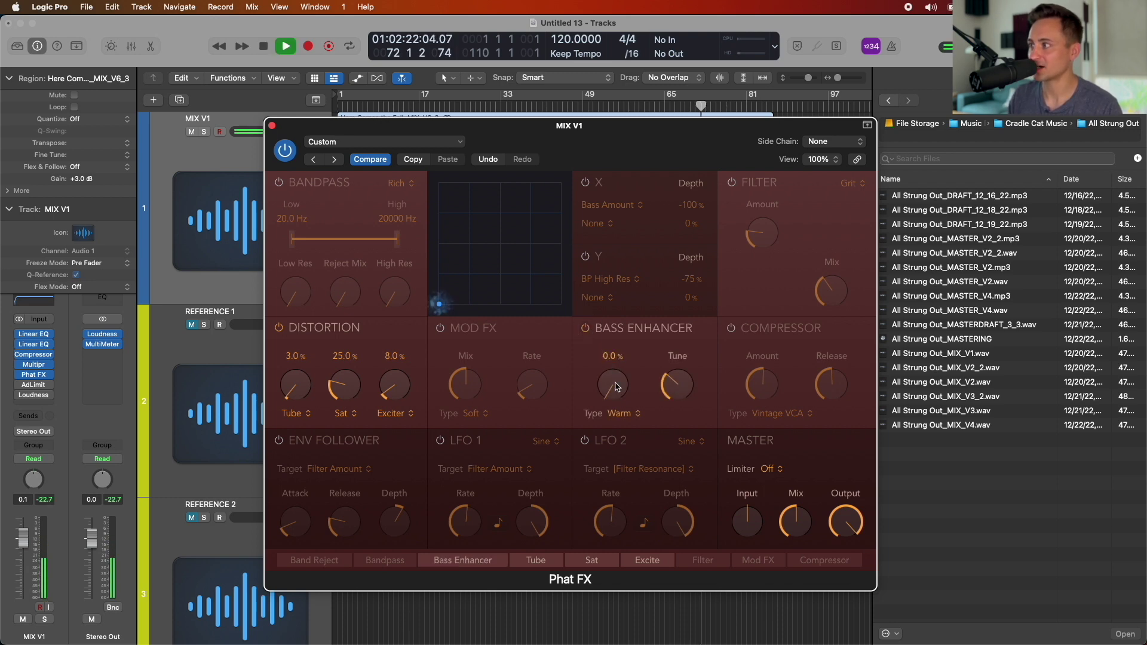
{"action": "mouse_move", "coordinate": [617, 387]}
{"action": "left_mouse_down"}
{"action": "mouse_move", "coordinate": [610, 302]}
{"action": "mouse_move", "coordinate": [608, 389]}
{"action": "left_mouse_up"}
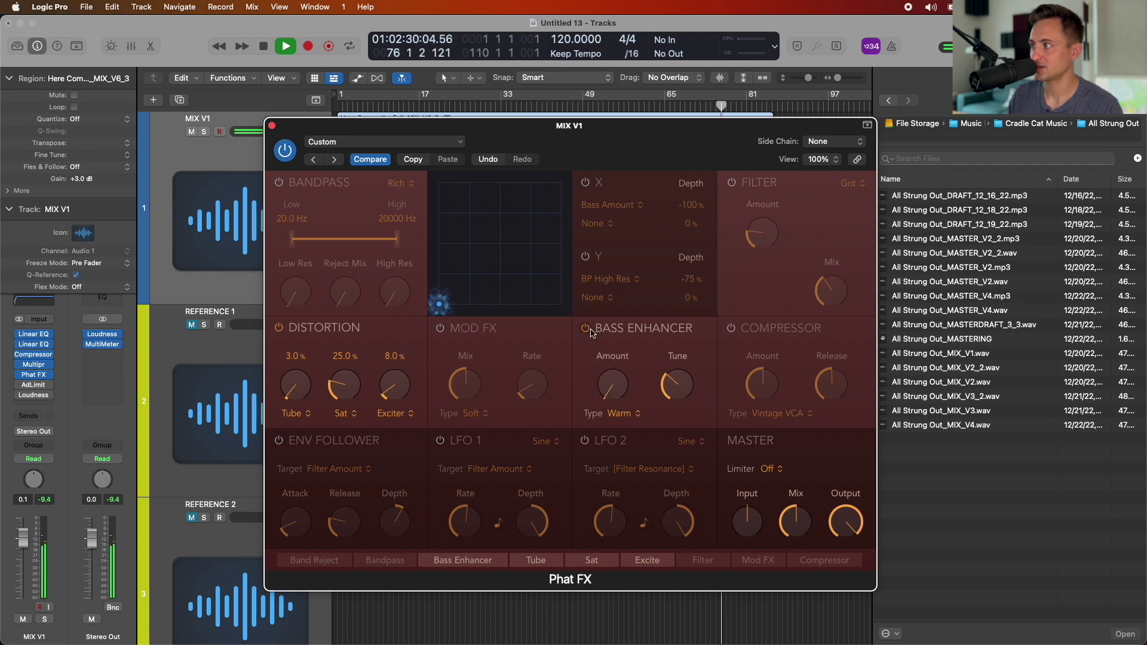
{"action": "key", "text": "space"}
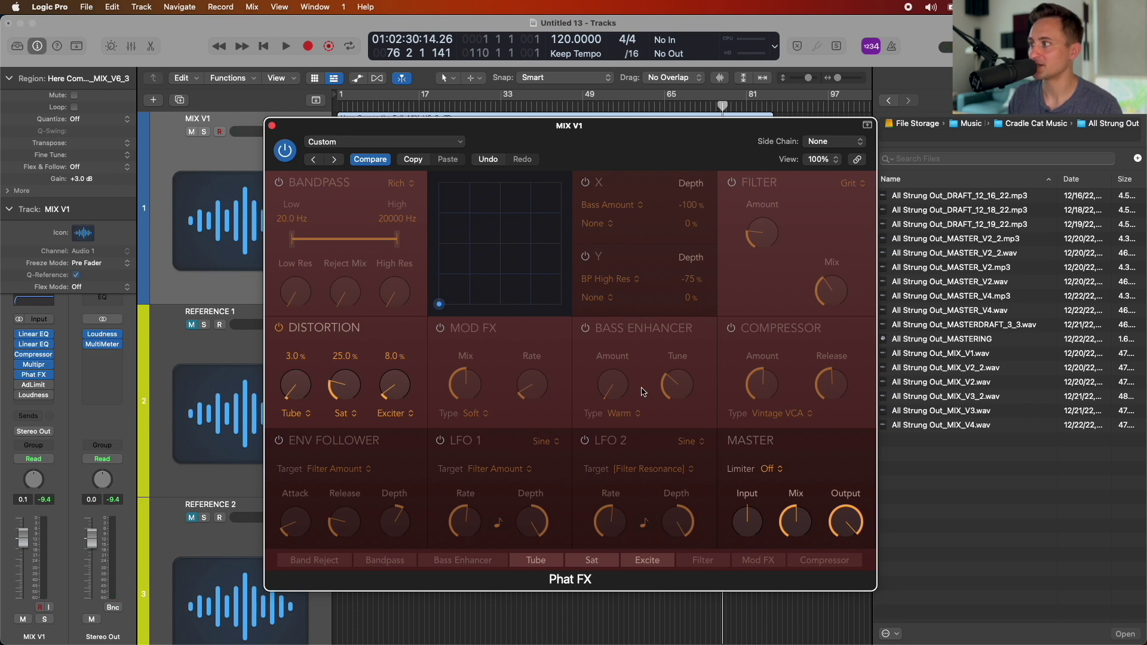
Reposition Phat FX, switch the plugin back on while auditioning, then stop and close it
{"action": "left_click_drag", "start_coordinate": [535, 119], "coordinate": [565, 158]}
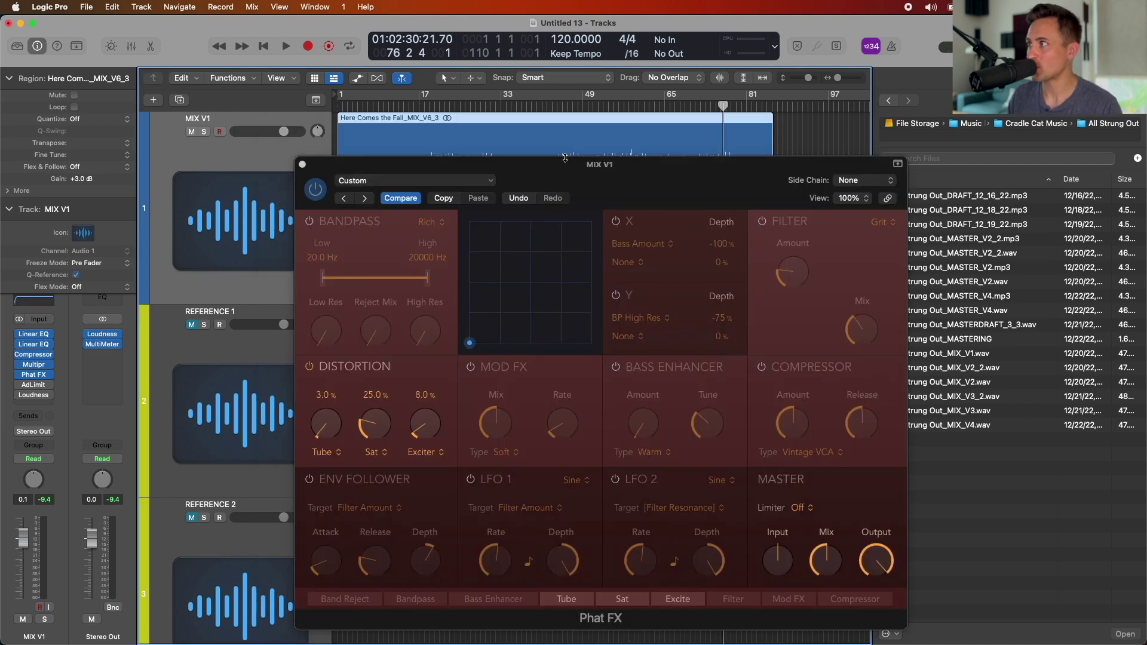
{"action": "left_click", "coordinate": [316, 190]}
{"action": "key", "text": "space"}
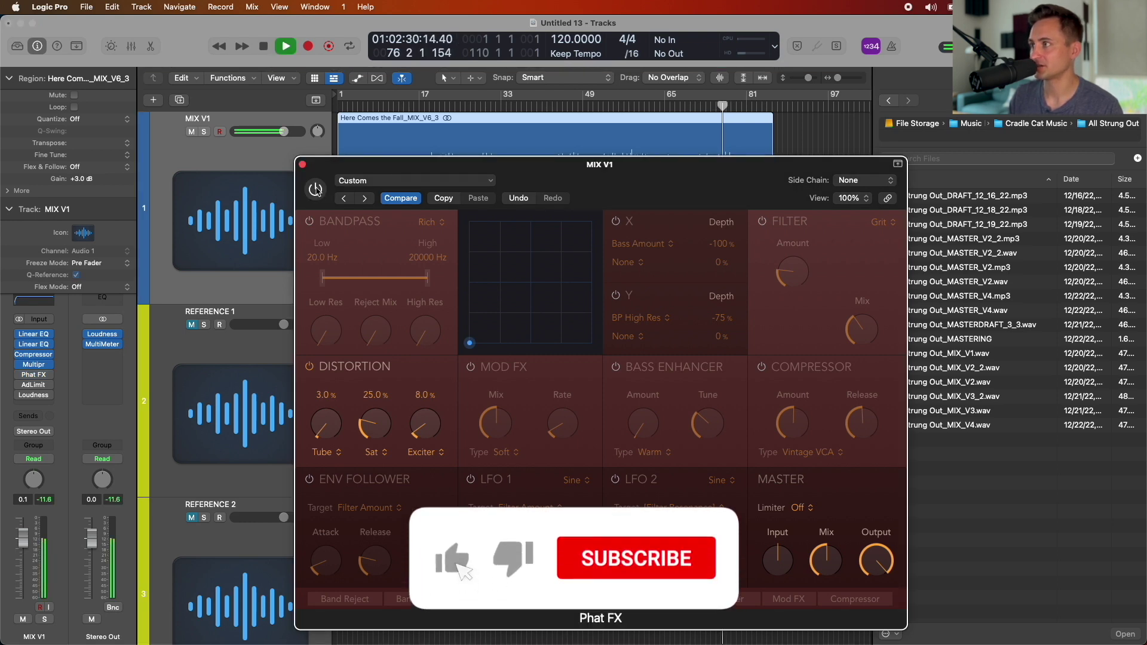
{"action": "left_click", "coordinate": [316, 190]}
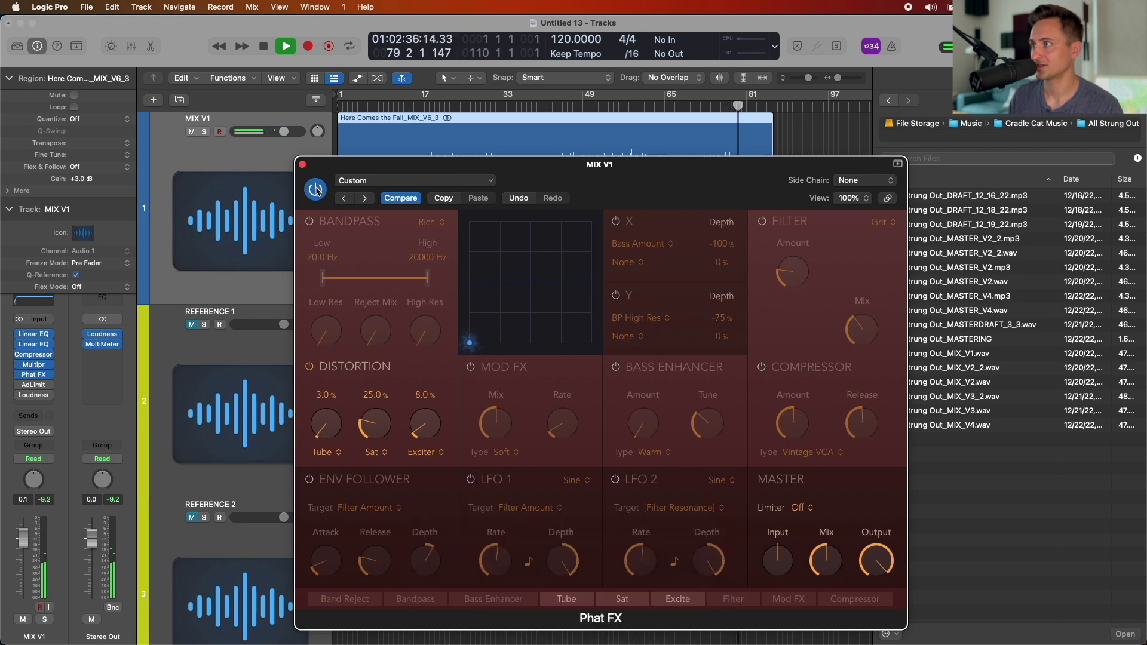
{"action": "key", "text": "space"}
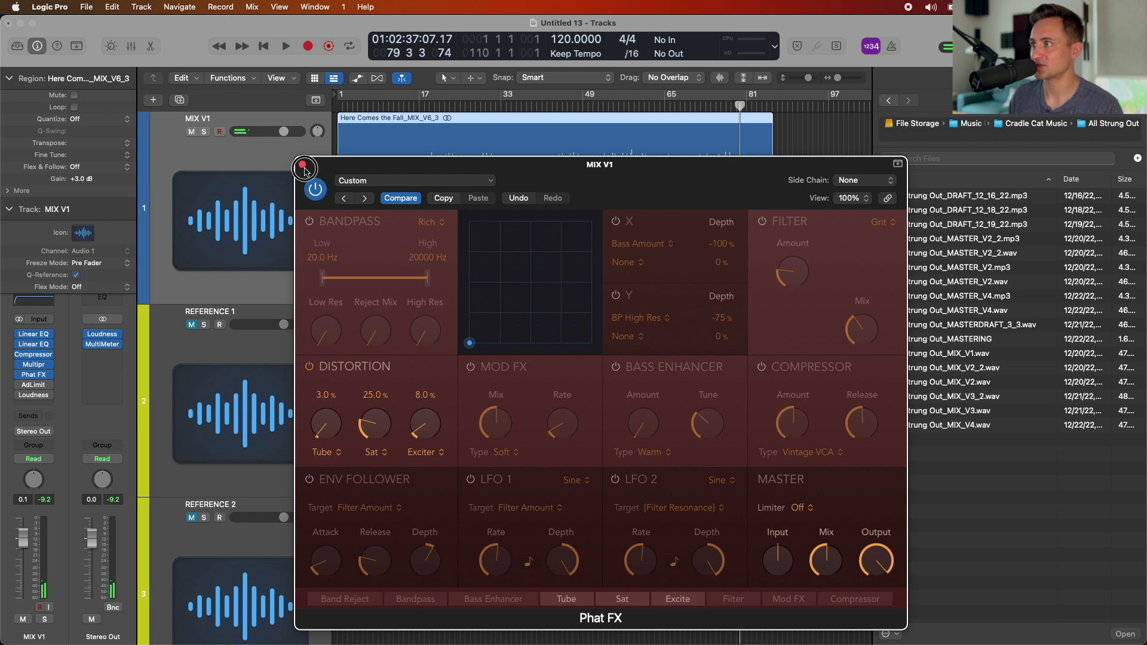
{"action": "left_click", "coordinate": [302, 164]}
{"action": "scroll", "coordinate": [500, 207], "scroll_direction": "down", "scroll_amount": 2}
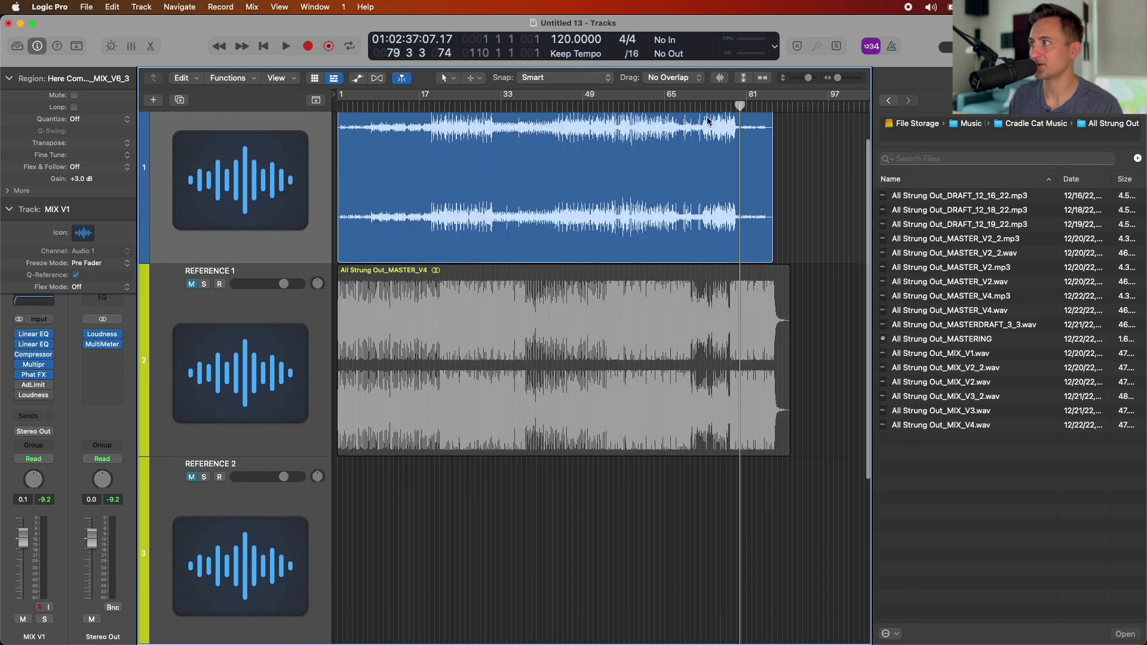
Return the playhead to about bar 76 and bring up MIX V1's Adaptive Limiter higher on screen
{"action": "left_click", "coordinate": [711, 105]}
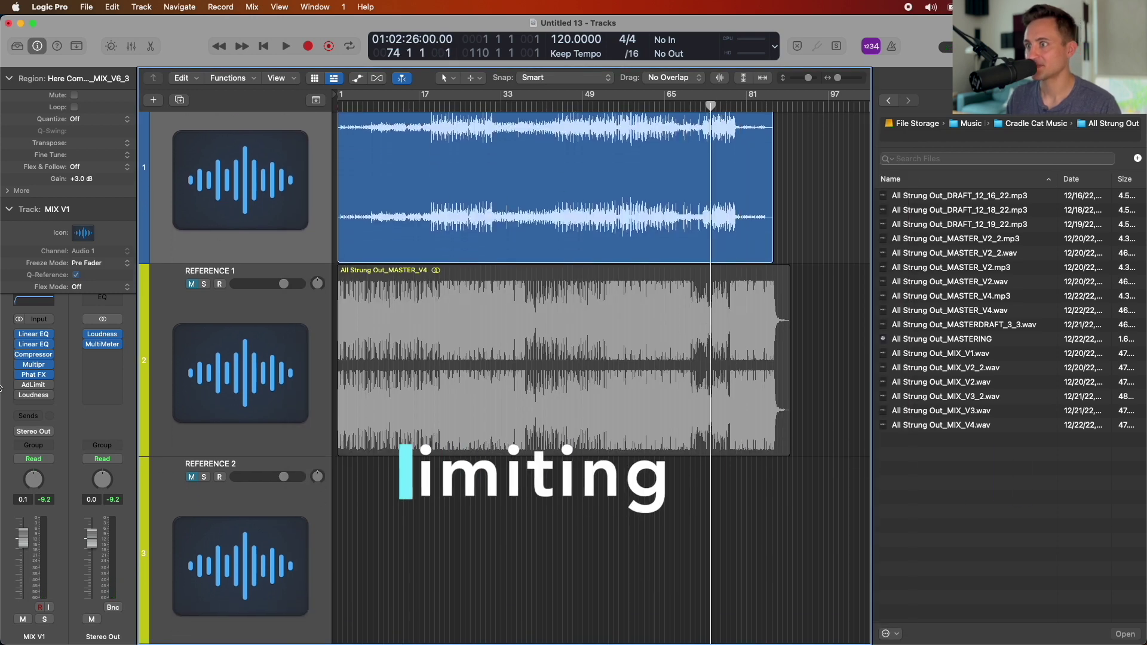
{"action": "left_click", "coordinate": [35, 385]}
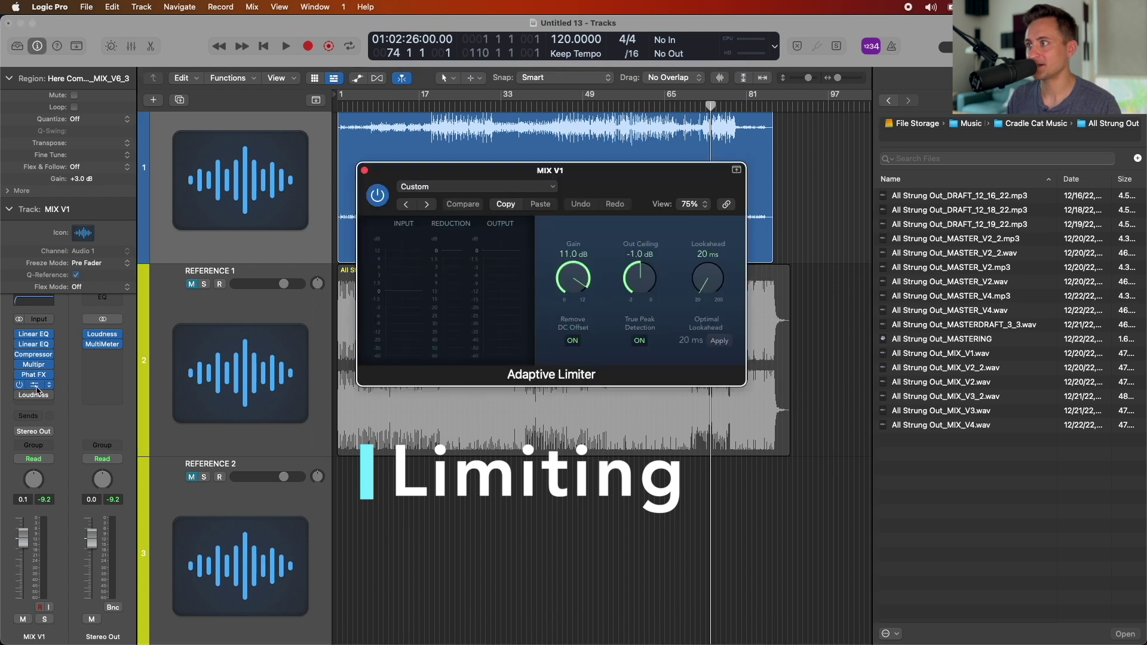
{"action": "mouse_move", "coordinate": [604, 179]}
{"action": "left_mouse_down"}
{"action": "mouse_move", "coordinate": [595, 134]}
{"action": "mouse_move", "coordinate": [601, 181]}
{"action": "left_mouse_up"}
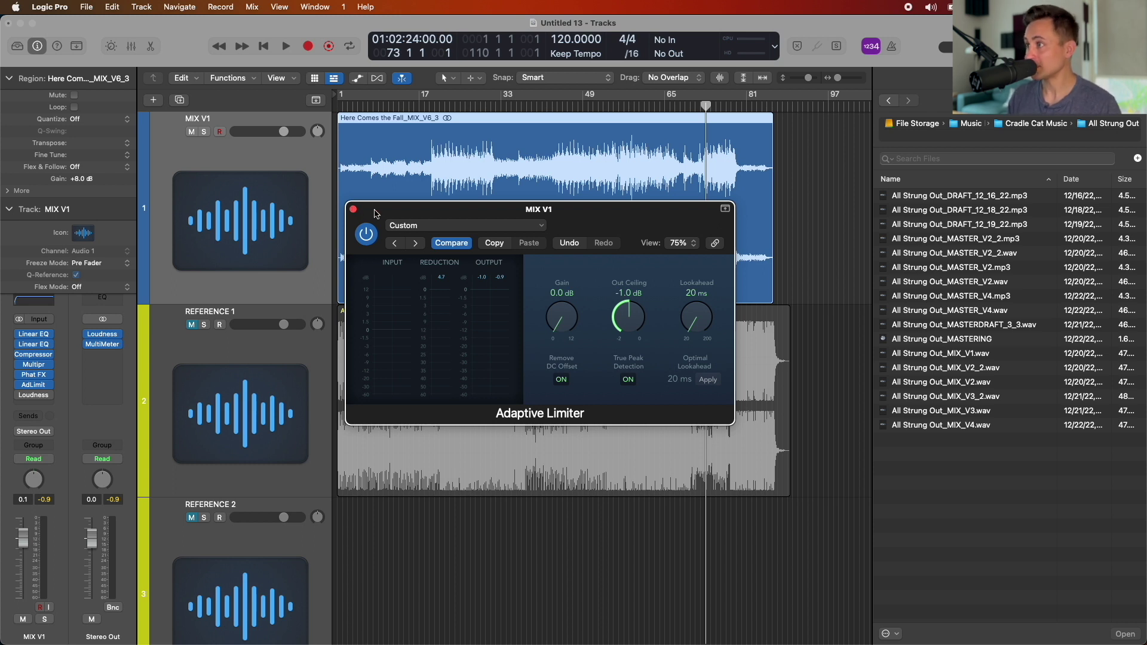
Nudge the Adaptive Limiter window aside and select the REFERENCE 1 track
{"action": "left_click_drag", "start_coordinate": [376, 210], "coordinate": [406, 227]}
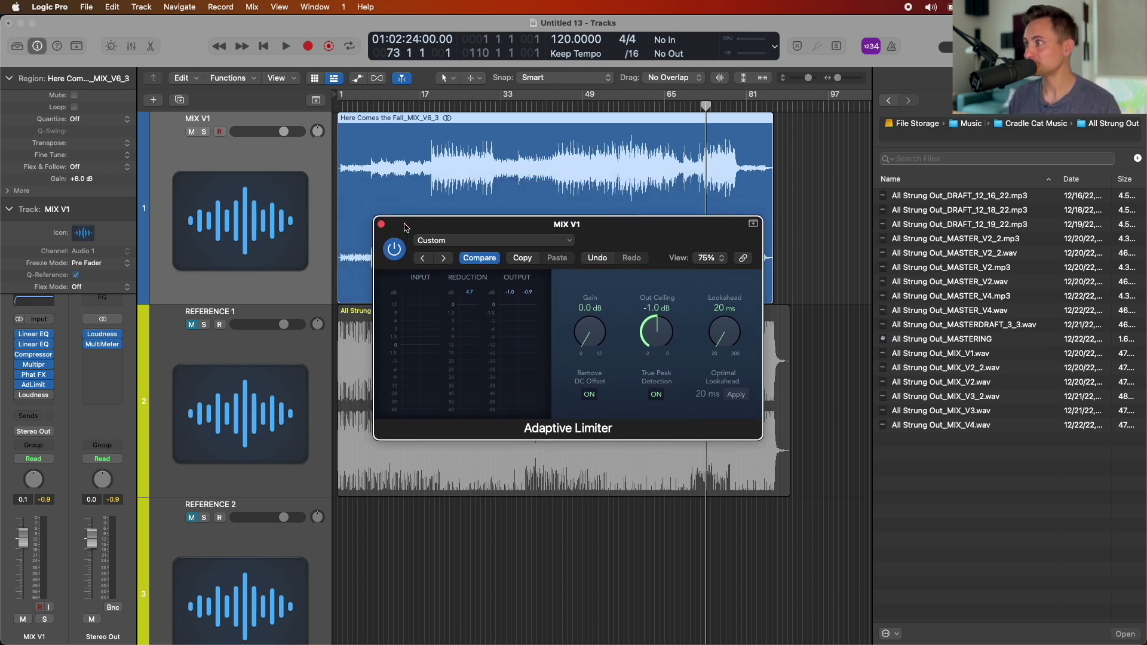
{"action": "left_click", "coordinate": [247, 353]}
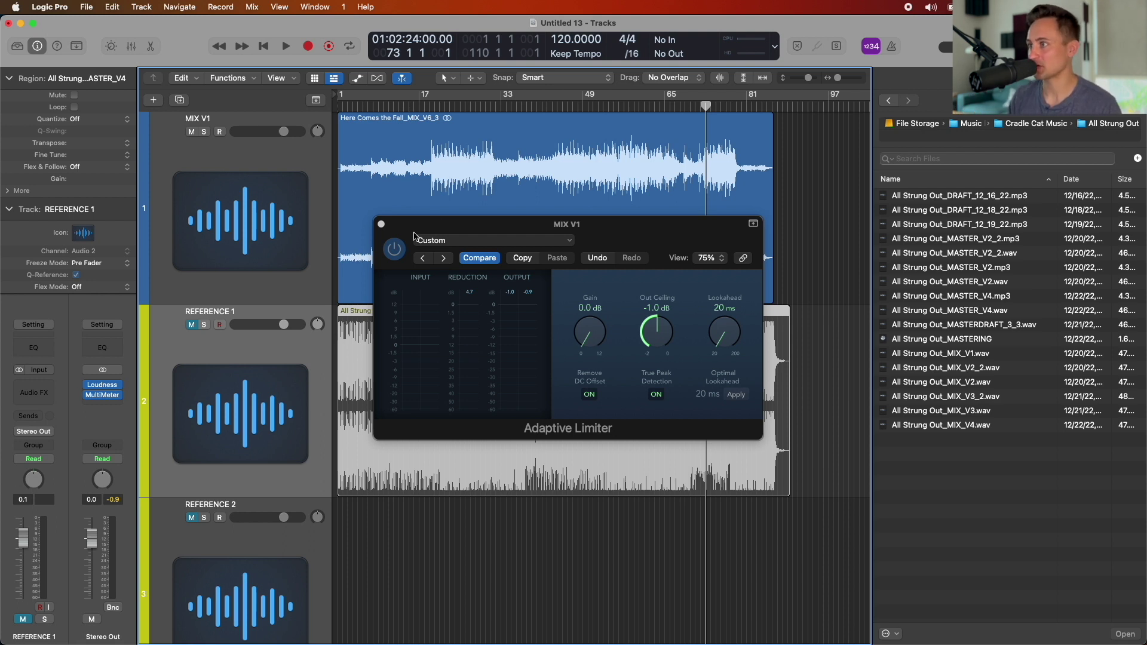
Unmute and solo REFERENCE 1, audition it, and move the limiter window out of the way
{"action": "left_click", "coordinate": [202, 326]}
{"action": "left_click", "coordinate": [192, 324]}
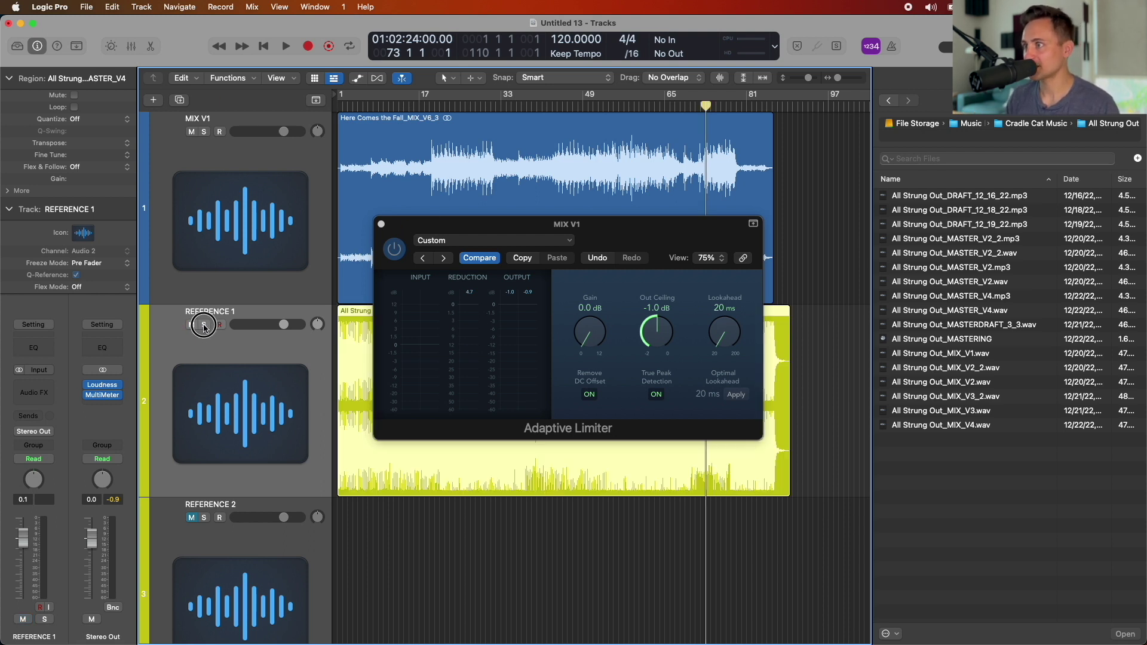
{"action": "key", "text": "space"}
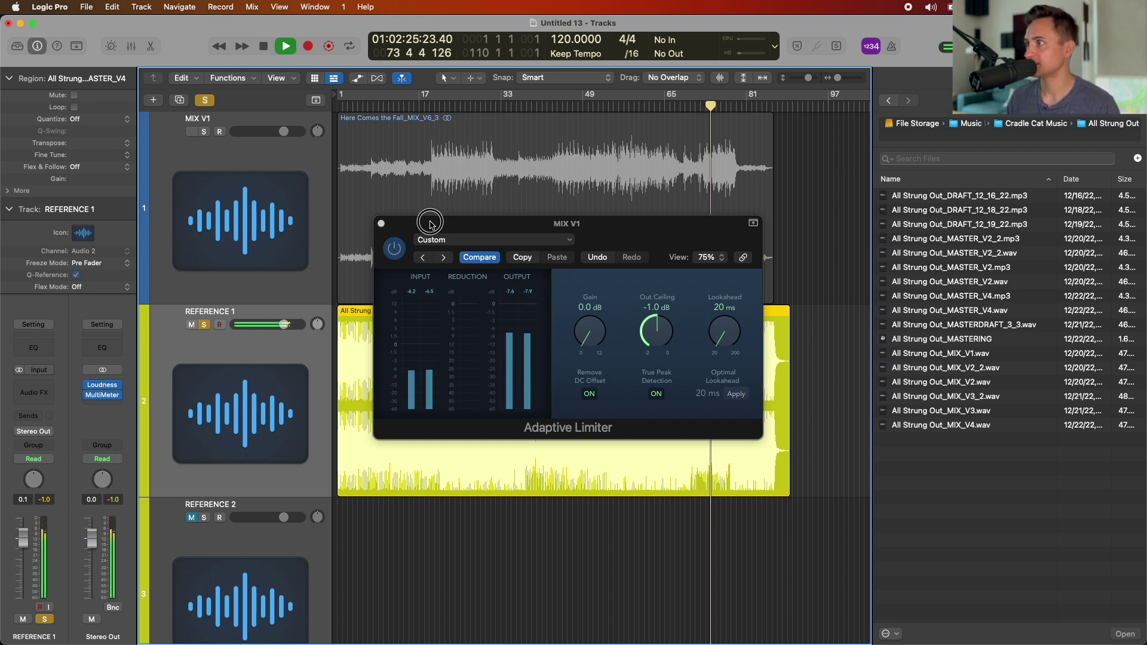
{"action": "scroll", "coordinate": [702, 141], "scroll_direction": "up", "scroll_amount": 5}
{"action": "left_click_drag", "start_coordinate": [657, 224], "coordinate": [639, 509]}
{"action": "key", "text": "space"}
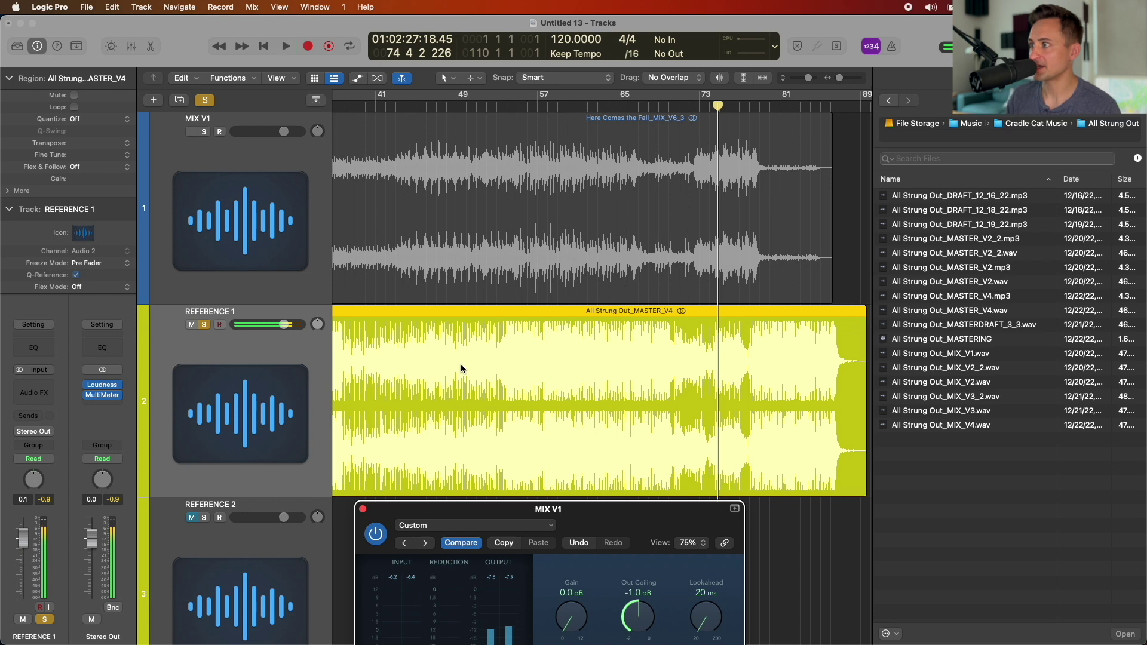
{"action": "scroll", "coordinate": [461, 366], "scroll_direction": "down", "scroll_amount": 5}
{"action": "scroll", "coordinate": [353, 404], "scroll_direction": "down", "scroll_amount": 4}
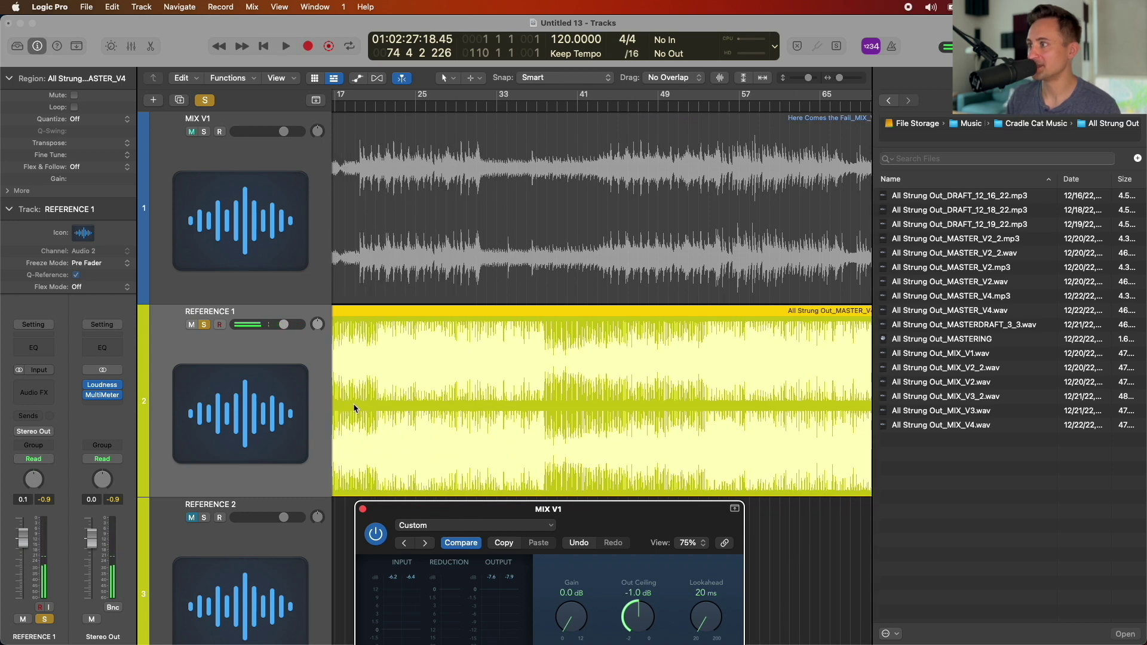
Trim the REFERENCE 1 region's start and shift it so its ending aligns with MIX V1 around bar 73
{"action": "left_click_drag", "start_coordinate": [338, 413], "coordinate": [482, 410]}
{"action": "scroll", "coordinate": [607, 375], "scroll_direction": "up", "scroll_amount": 6}
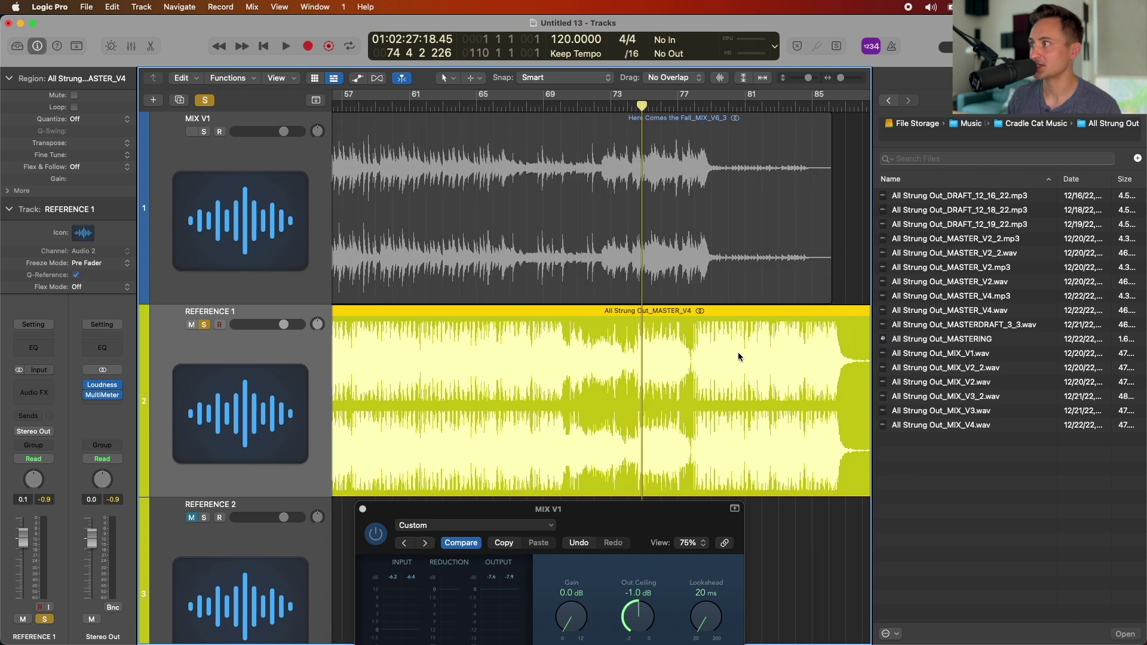
{"action": "left_click_drag", "start_coordinate": [681, 353], "coordinate": [643, 350]}
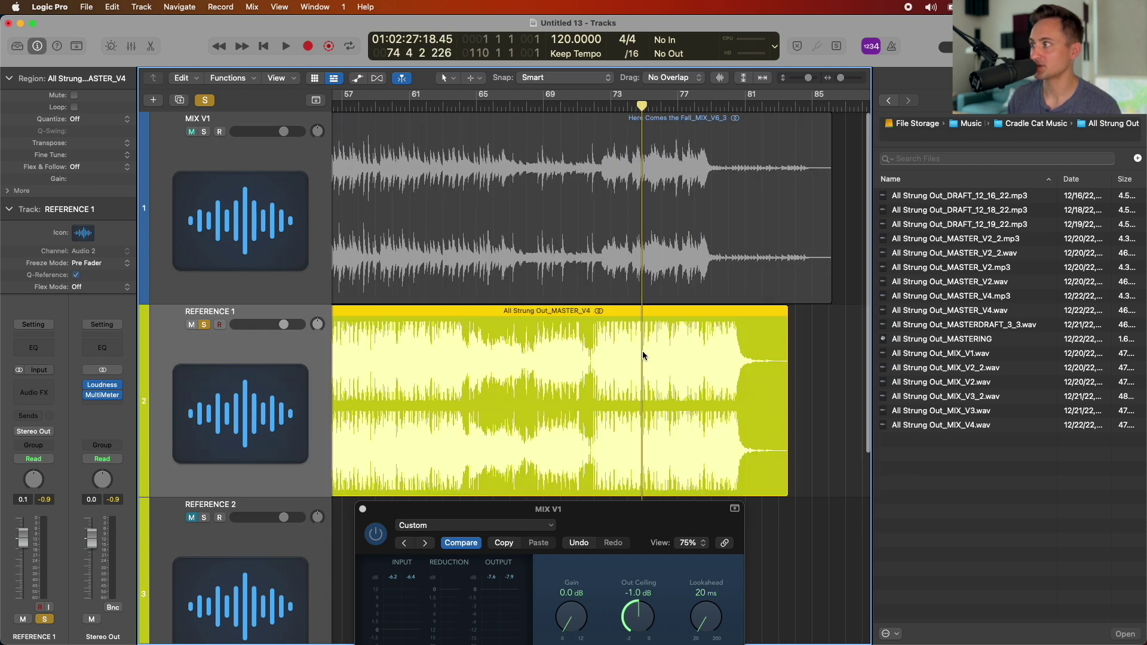
{"action": "scroll", "coordinate": [643, 350], "scroll_direction": "down", "scroll_amount": 6}
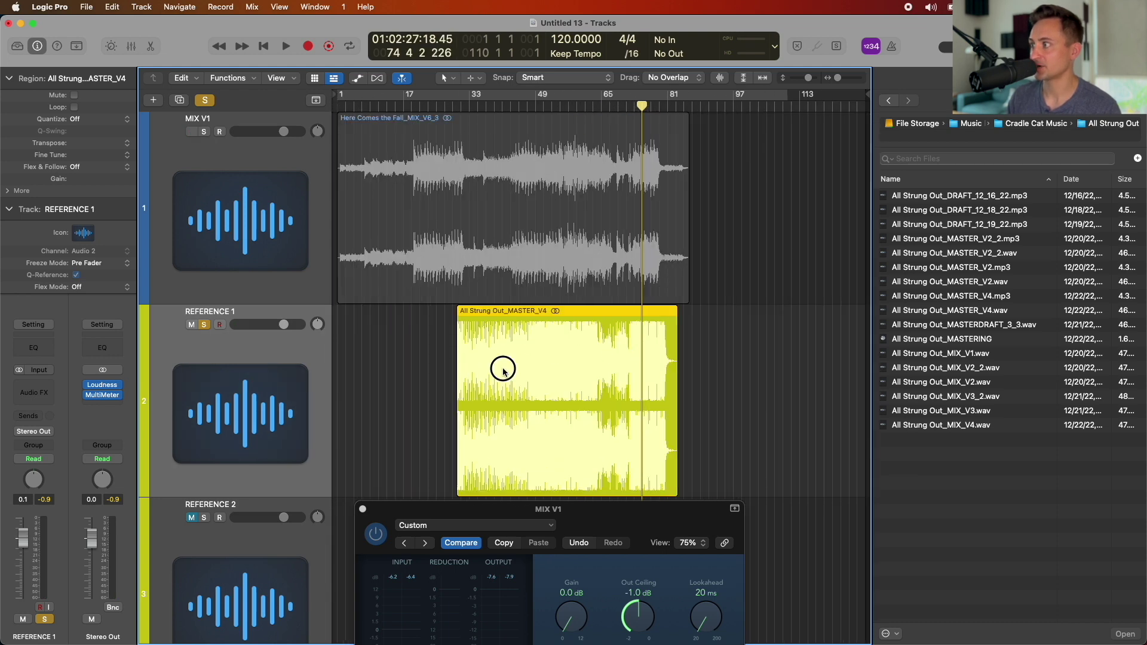
{"action": "left_click_drag", "start_coordinate": [502, 367], "coordinate": [489, 366]}
{"action": "left_click", "coordinate": [636, 96]}
{"action": "scroll", "coordinate": [627, 365], "scroll_direction": "up", "scroll_amount": 6}
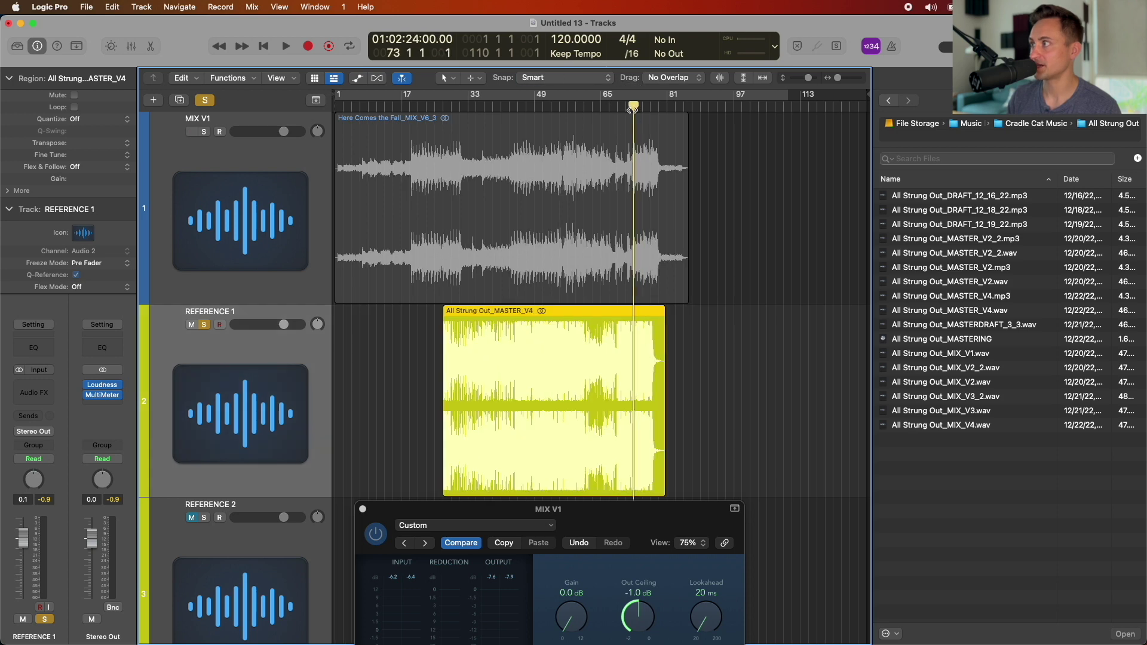
{"action": "key", "text": "space"}
{"action": "left_click_drag", "start_coordinate": [627, 365], "coordinate": [646, 359]}
{"action": "key", "text": "space"}
Audition the aligned endings from about bar 72.5, zoom out the timeline, and select MIX V1
{"action": "left_click", "coordinate": [627, 110]}
{"action": "key", "text": "space"}
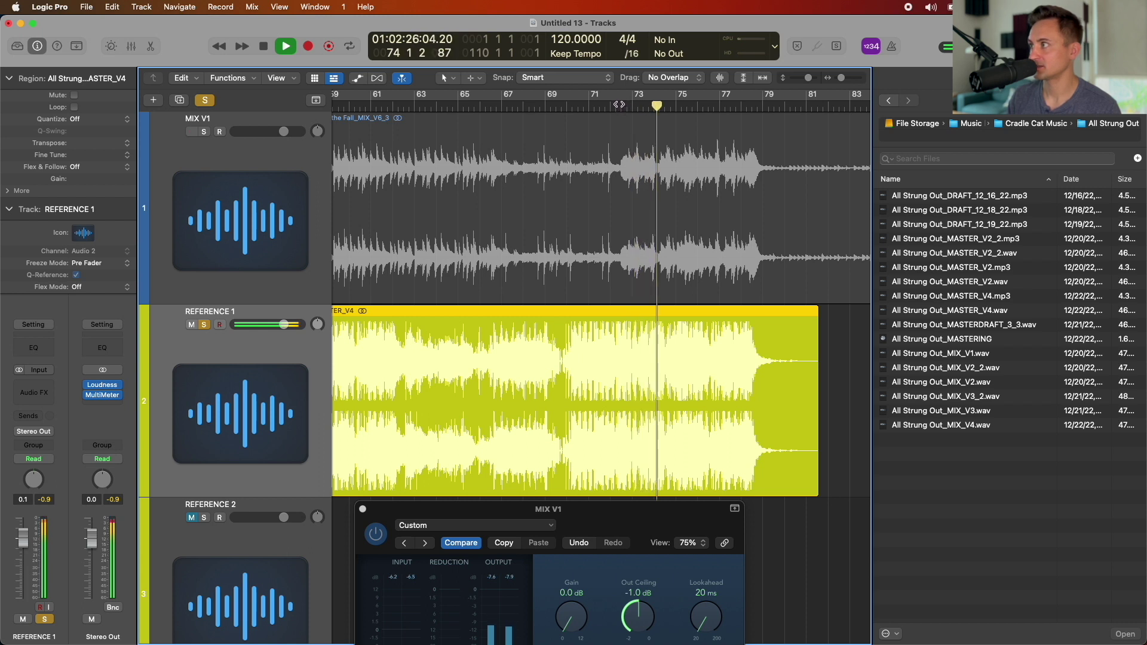
{"action": "key", "text": "space"}
{"action": "mouse_move", "coordinate": [622, 105]}
{"action": "left_mouse_down"}
{"action": "mouse_move", "coordinate": [673, 110]}
{"action": "mouse_move", "coordinate": [610, 107]}
{"action": "mouse_move", "coordinate": [700, 116]}
{"action": "mouse_move", "coordinate": [621, 107]}
{"action": "left_mouse_up"}
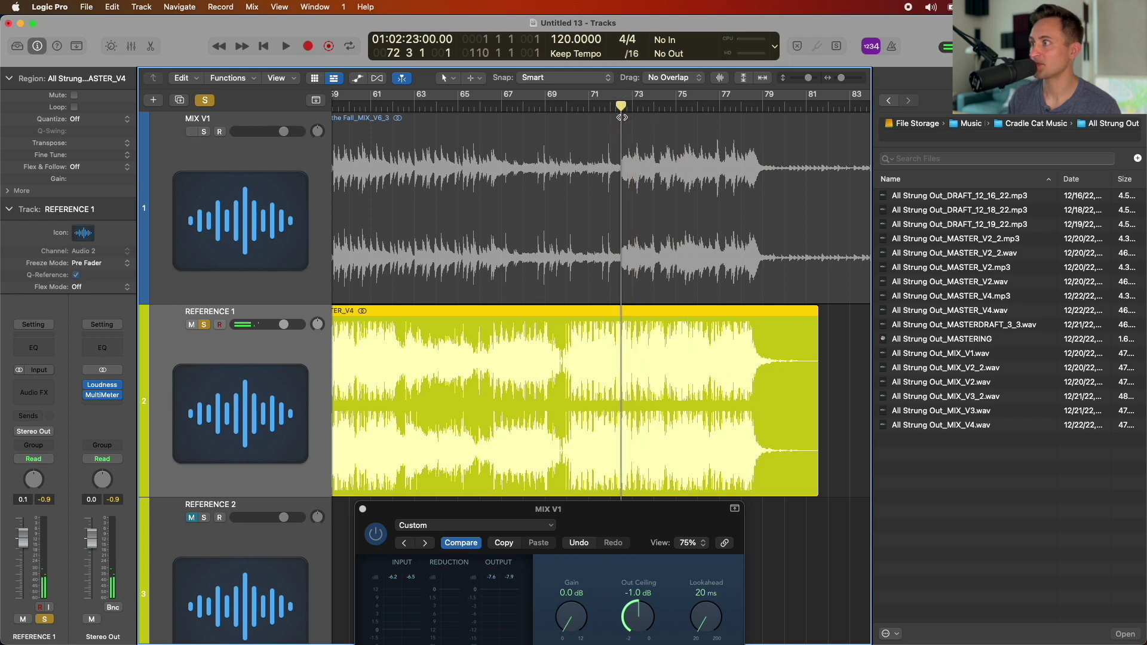
{"action": "key", "text": "super+Left"}
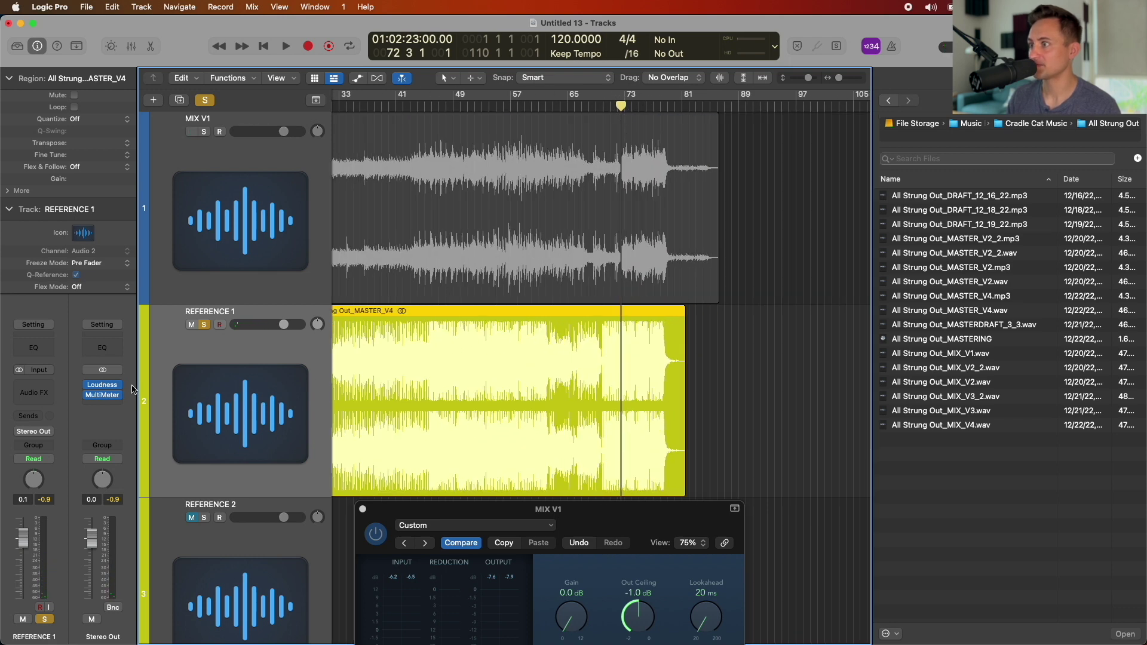
{"action": "left_click", "coordinate": [202, 269]}
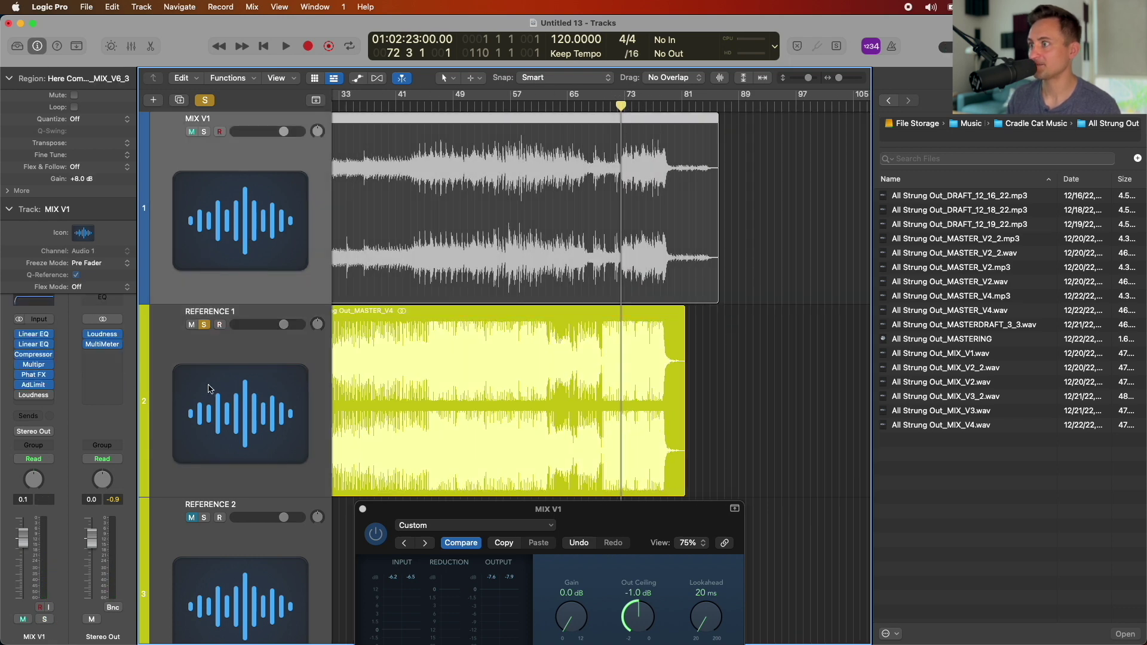
{"action": "scroll", "coordinate": [388, 300], "scroll_direction": "down", "scroll_amount": 1}
Open the Loudness Meter and MultiMeter on Stereo Out and arrange them near the top right
{"action": "key", "text": "super+Up"}
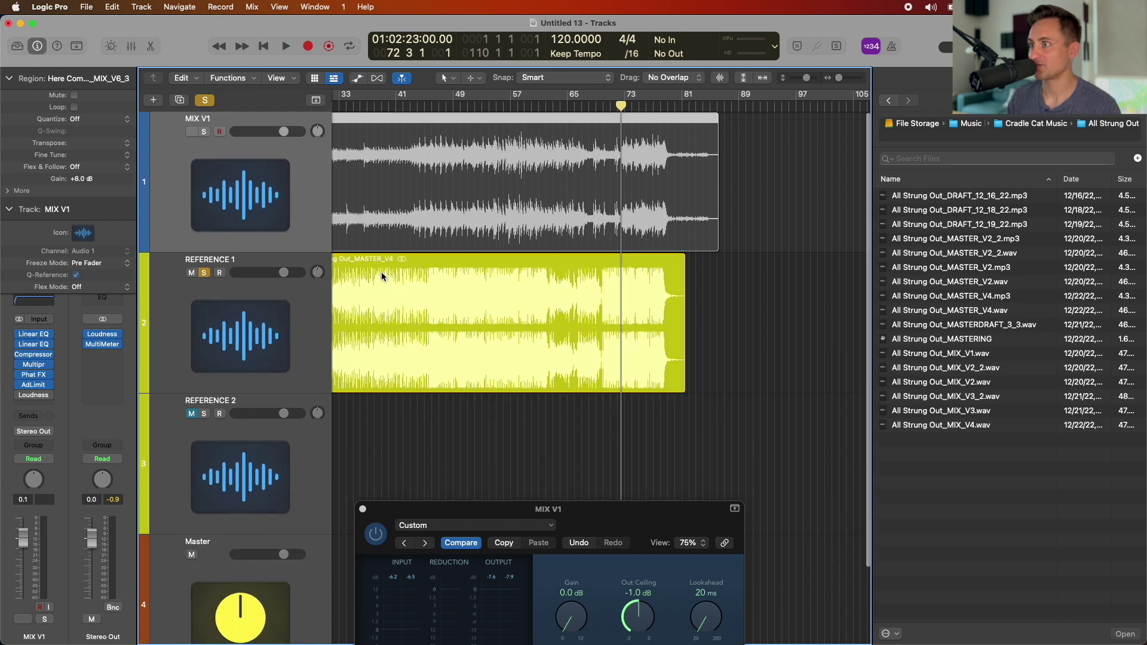
{"action": "left_click", "coordinate": [102, 334]}
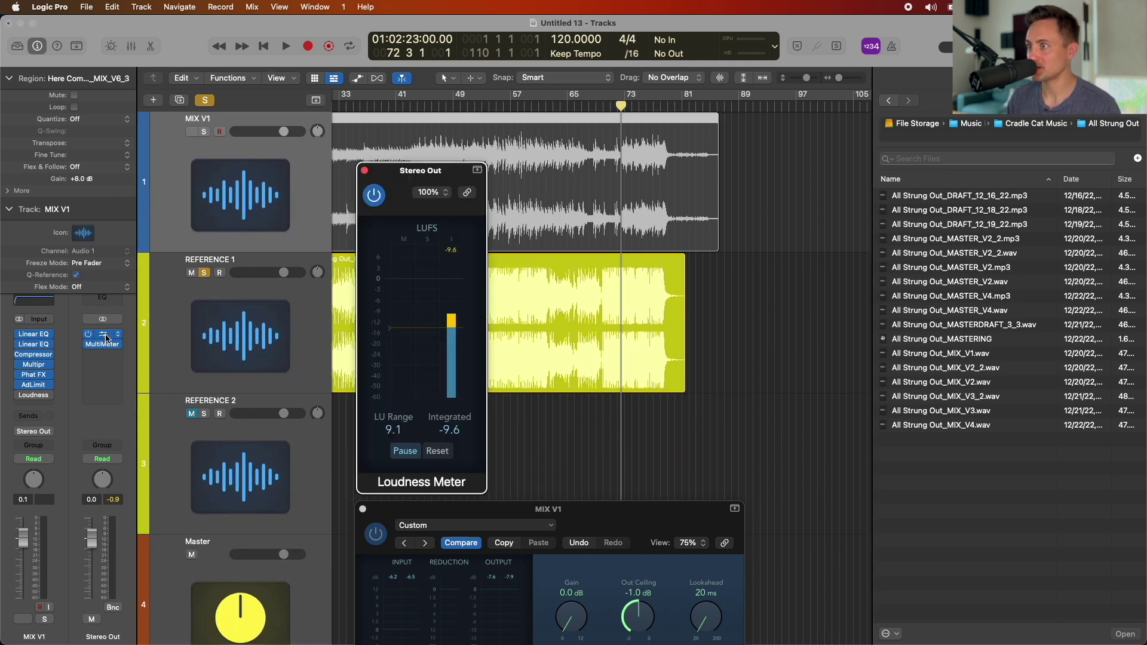
{"action": "left_click", "coordinate": [102, 344]}
{"action": "left_click_drag", "start_coordinate": [491, 181], "coordinate": [744, 90]}
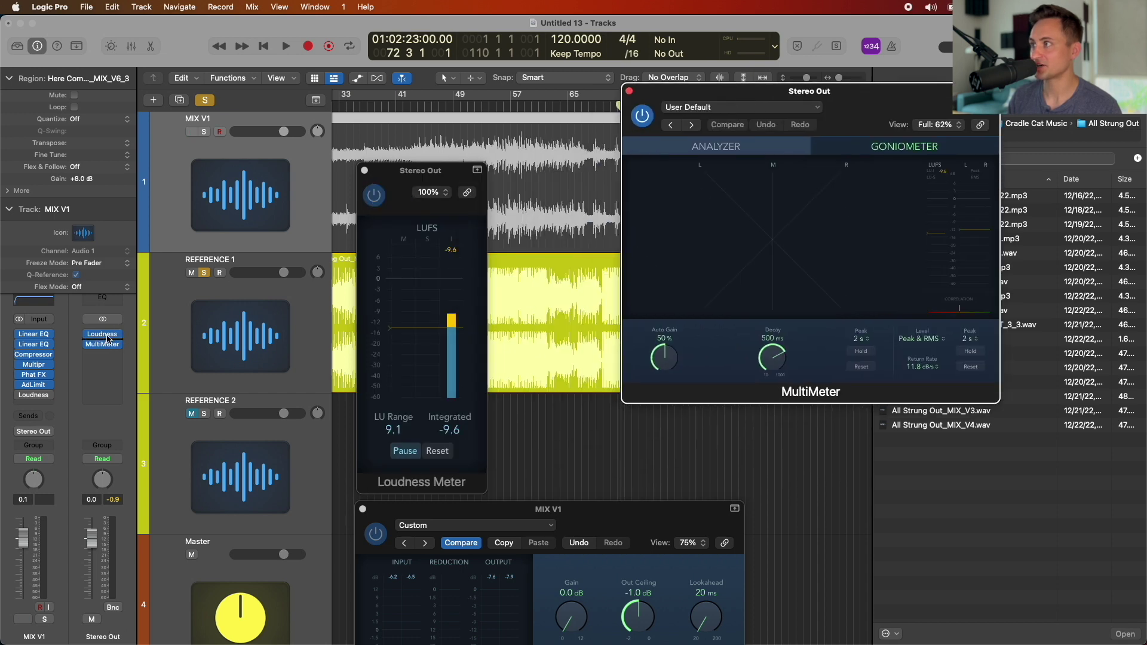
{"action": "left_click_drag", "start_coordinate": [423, 170], "coordinate": [556, 73]}
{"action": "left_click_drag", "start_coordinate": [752, 90], "coordinate": [815, 61]}
{"action": "left_click_drag", "start_coordinate": [593, 71], "coordinate": [656, 51]}
{"action": "left_click_drag", "start_coordinate": [779, 65], "coordinate": [827, 30]}
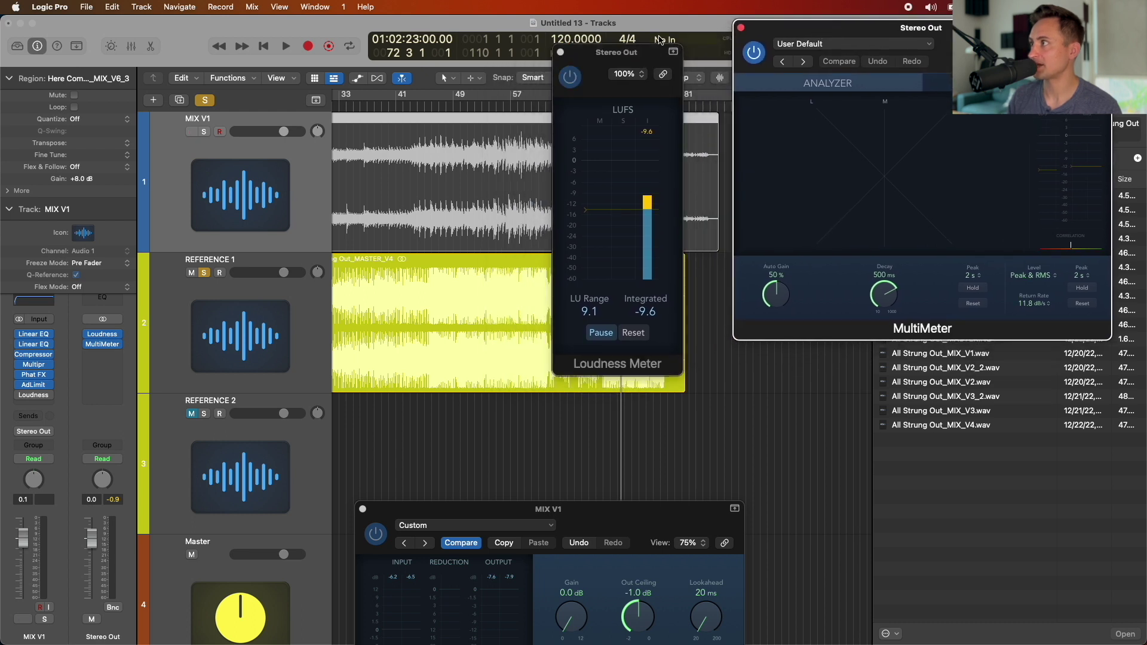
{"action": "left_click_drag", "start_coordinate": [645, 53], "coordinate": [693, 27]}
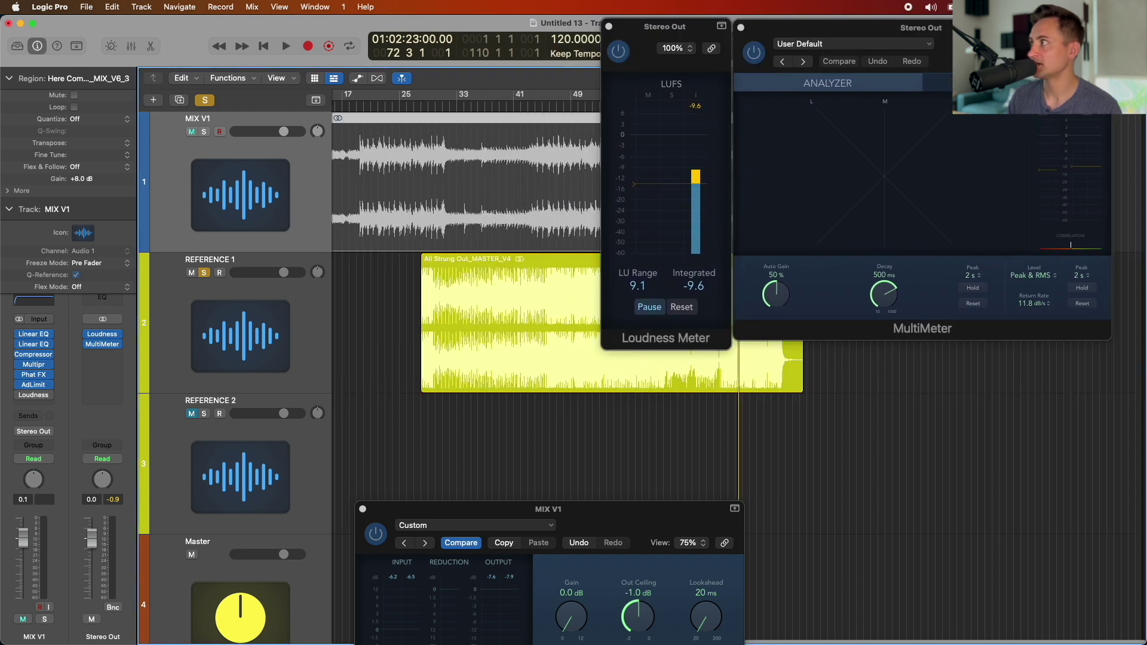
{"action": "left_click_drag", "start_coordinate": [950, 30], "coordinate": [967, 30]}
{"action": "left_click_drag", "start_coordinate": [678, 35], "coordinate": [696, 33]}
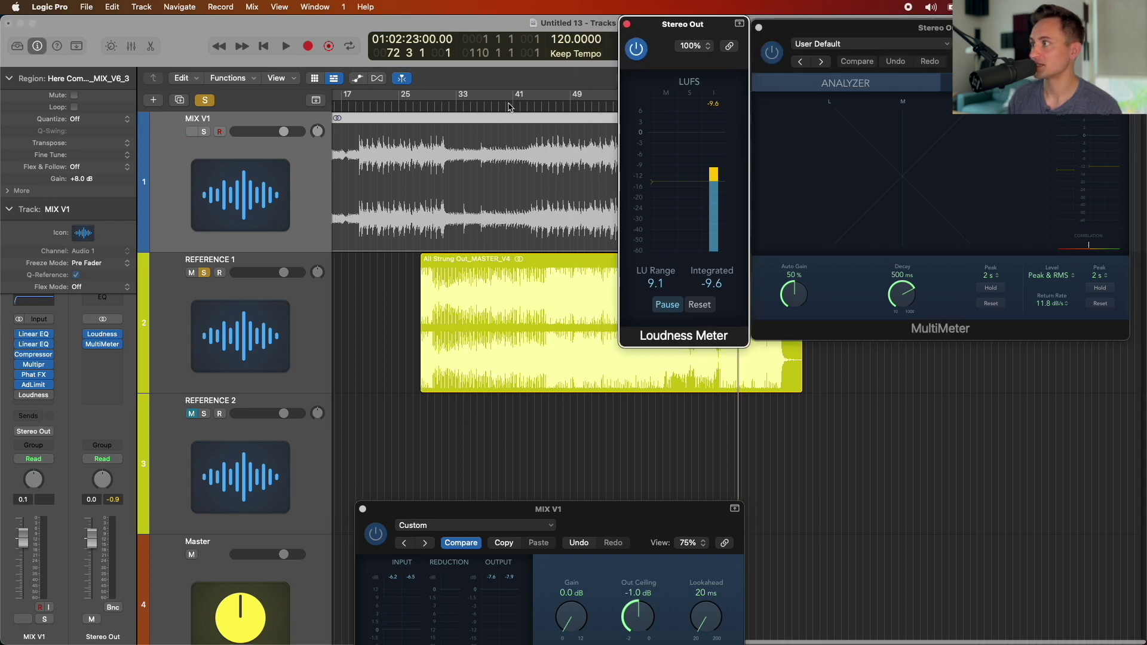
{"action": "scroll", "coordinate": [459, 141], "scroll_direction": "left", "scroll_amount": 5}
{"action": "left_click_drag", "start_coordinate": [683, 23], "coordinate": [749, 188]}
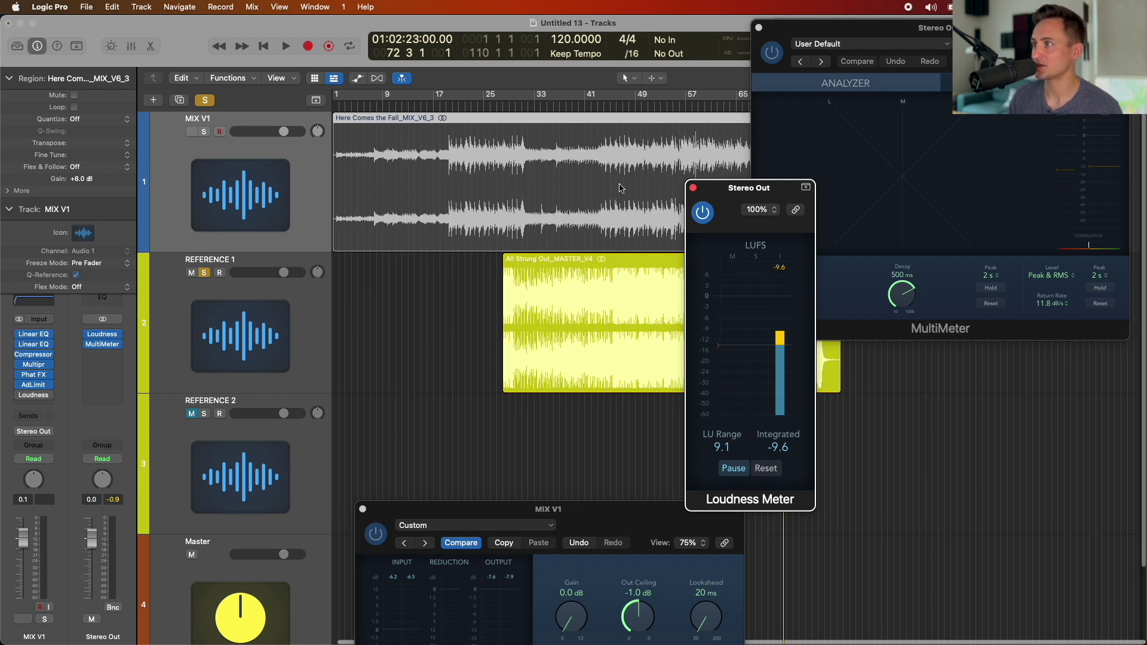
Solo MIX V1, loop bars 73–78 to measure about −19.7 LUFS, then reopen its limiter
{"action": "left_click", "coordinate": [231, 154]}
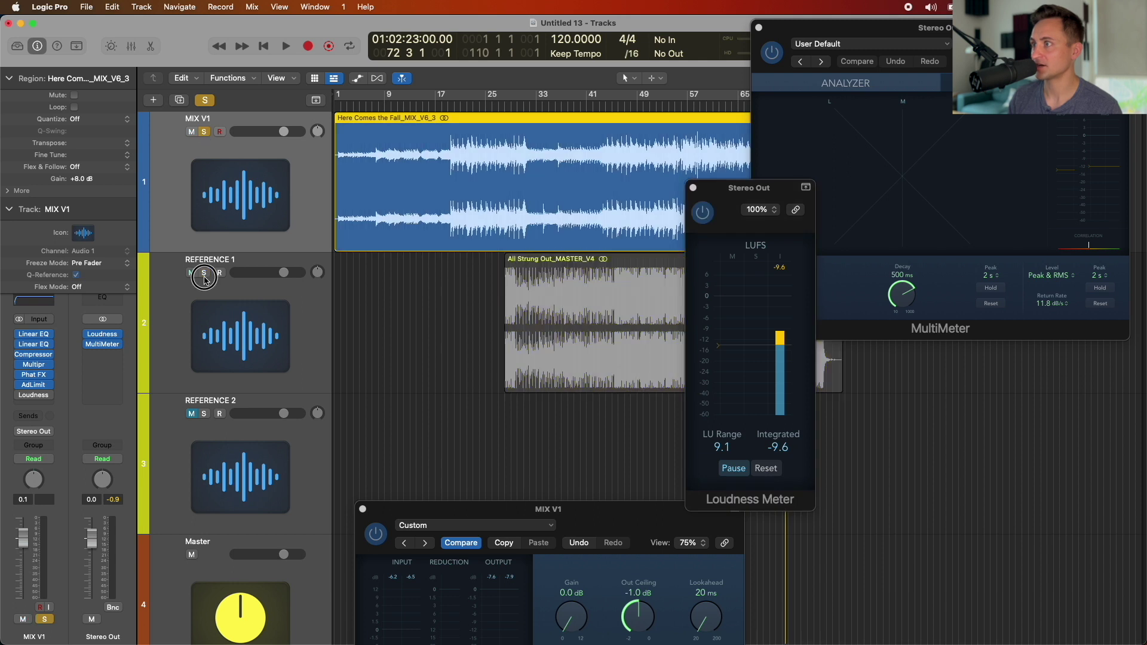
{"action": "left_click", "coordinate": [738, 103]}
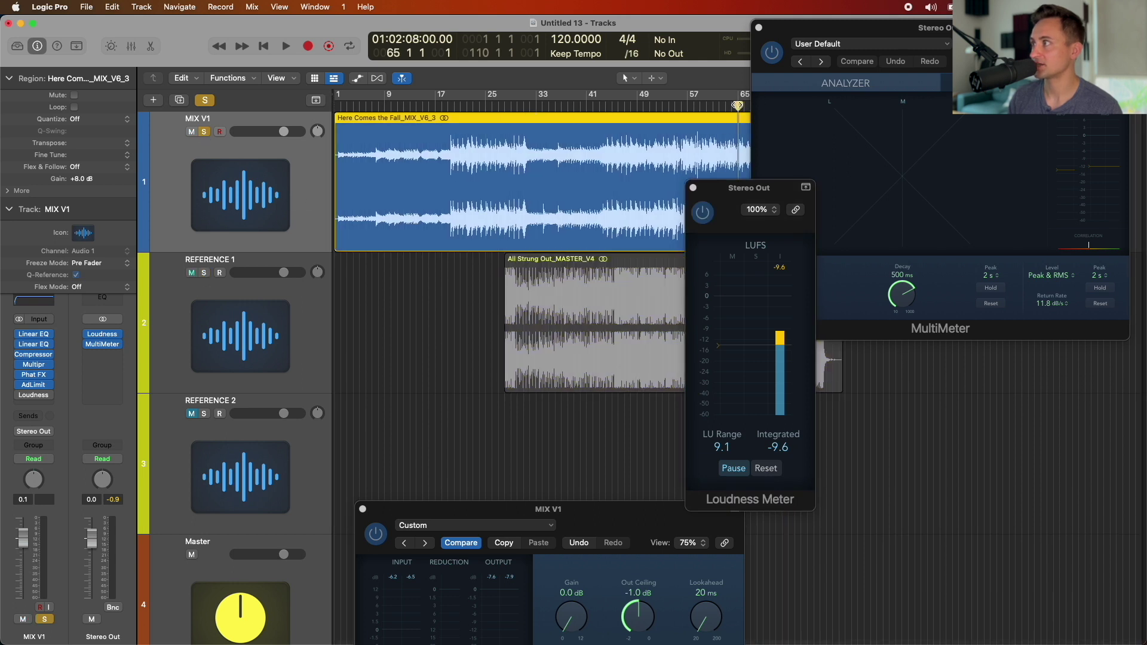
{"action": "left_click", "coordinate": [810, 28]}
{"action": "left_click_drag", "start_coordinate": [810, 28], "coordinate": [815, 202]}
{"action": "left_click", "coordinate": [790, 95]}
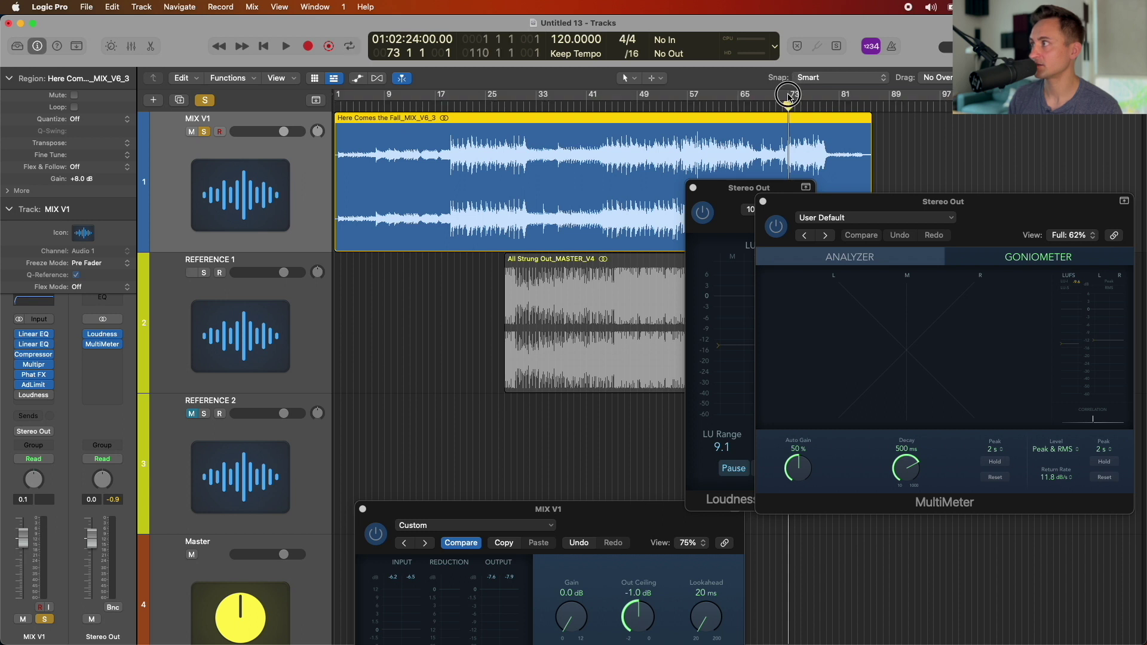
{"action": "left_click_drag", "start_coordinate": [790, 96], "coordinate": [821, 97]}
{"action": "key", "text": "space"}
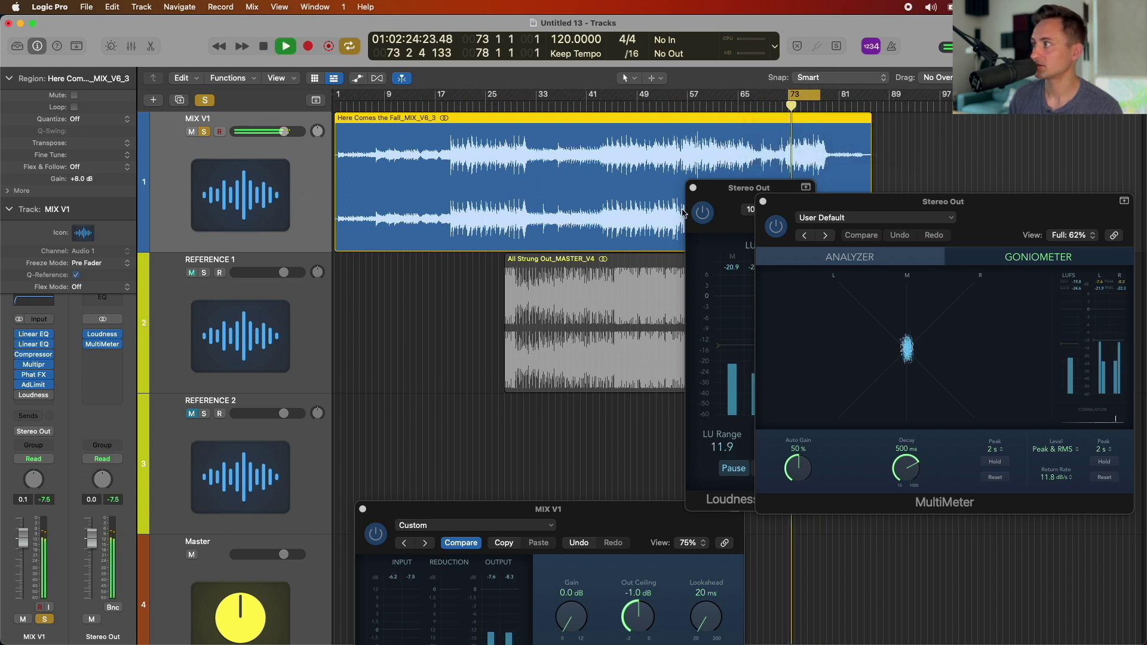
{"action": "left_click_drag", "start_coordinate": [730, 203], "coordinate": [721, 163]}
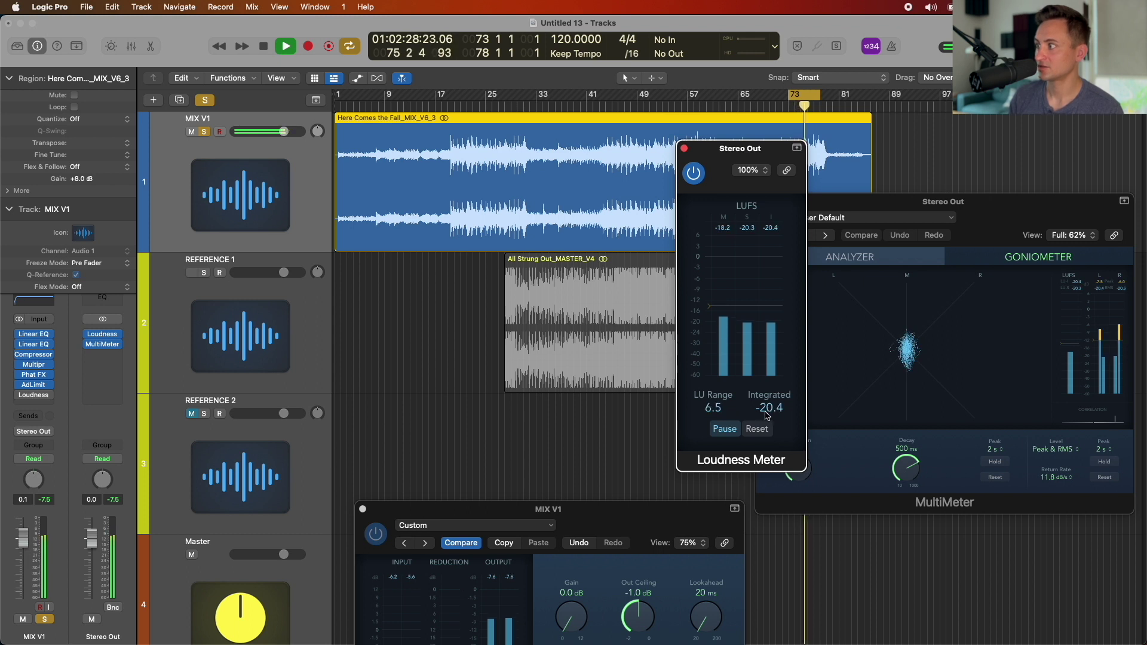
{"action": "key", "text": "space"}
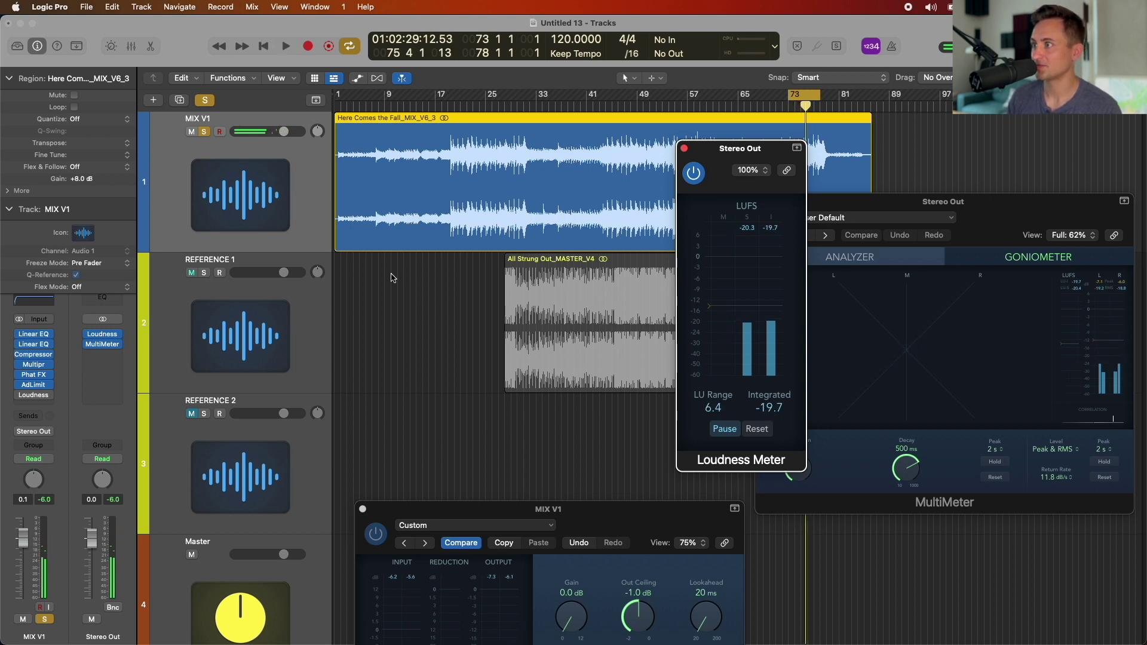
{"action": "key", "text": "super+w"}
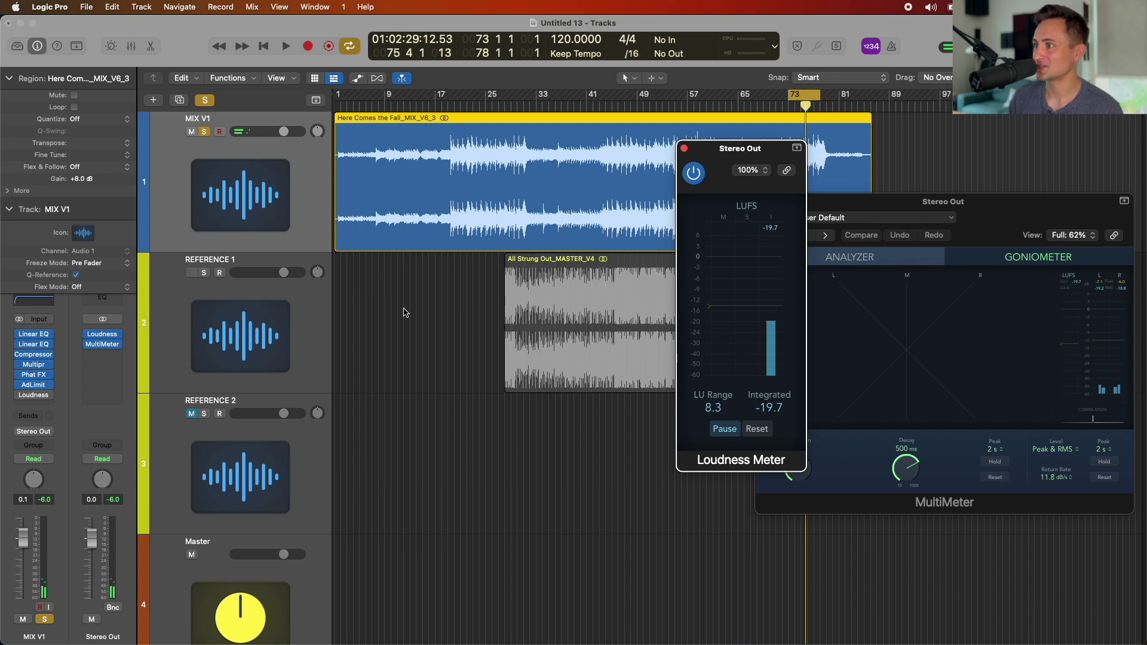
{"action": "left_click", "coordinate": [34, 385]}
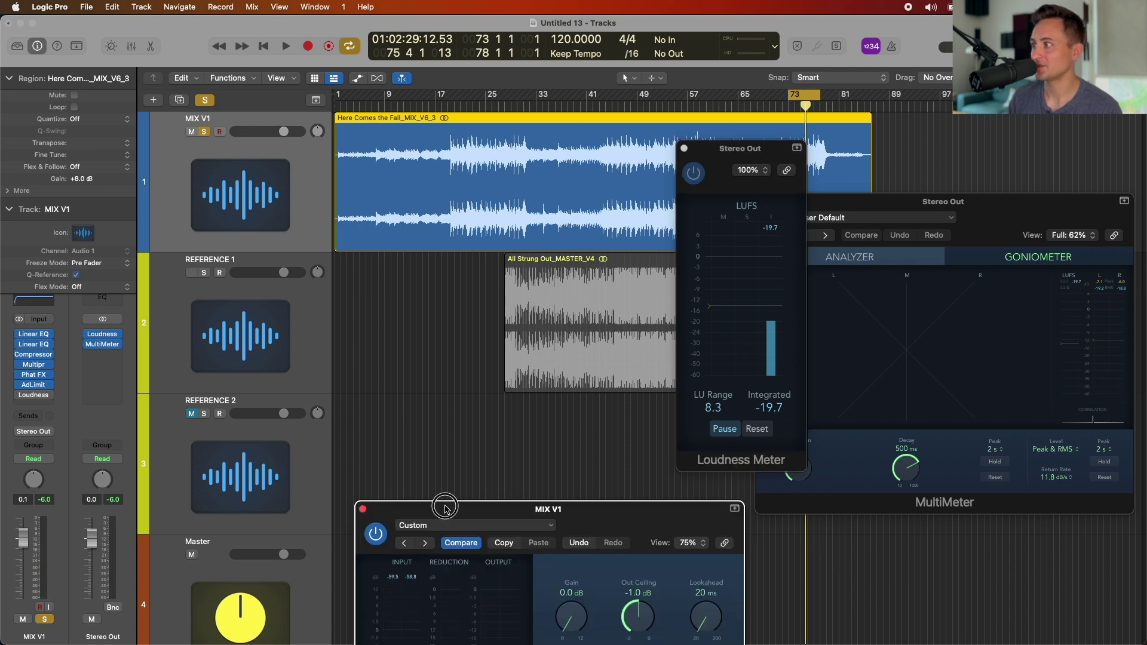
Reset the loudness meter and raise MIX V1's limiter gain toward 12 dB while playing from bar 73
{"action": "left_click_drag", "start_coordinate": [445, 505], "coordinate": [363, 209]}
{"action": "key", "text": "space"}
{"action": "mouse_move", "coordinate": [488, 315]}
{"action": "left_mouse_down"}
{"action": "mouse_move", "coordinate": [491, 283]}
{"action": "mouse_move", "coordinate": [492, 315]}
{"action": "mouse_move", "coordinate": [493, 299]}
{"action": "left_mouse_up"}
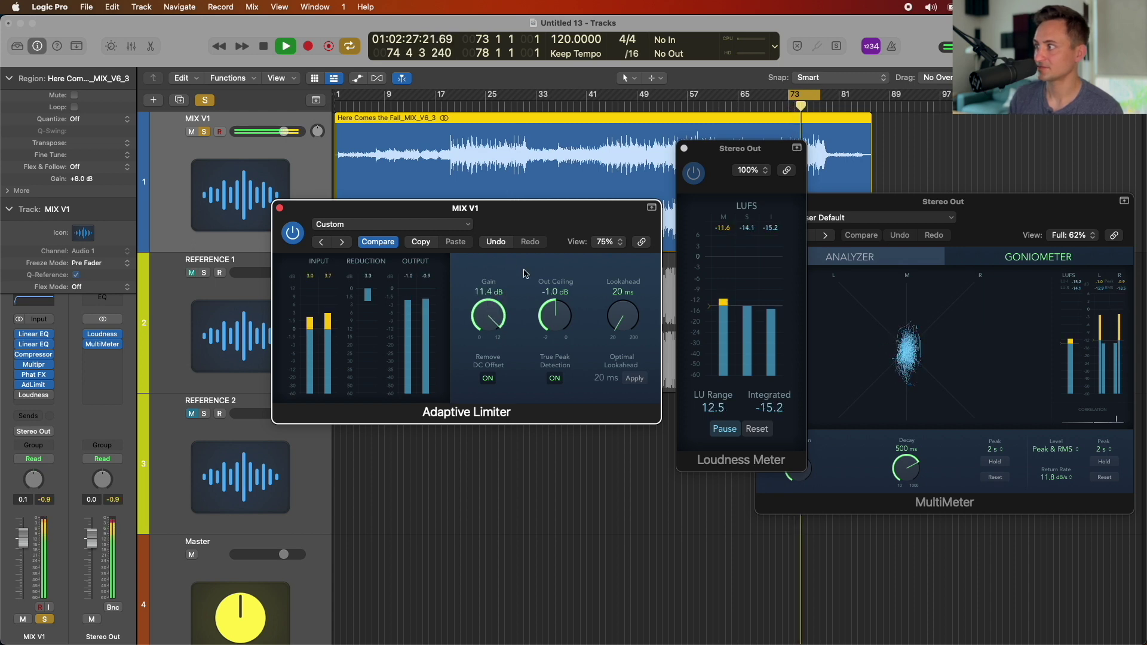
{"action": "key", "text": "space"}
{"action": "left_click", "coordinate": [757, 429]}
{"action": "key", "text": "space"}
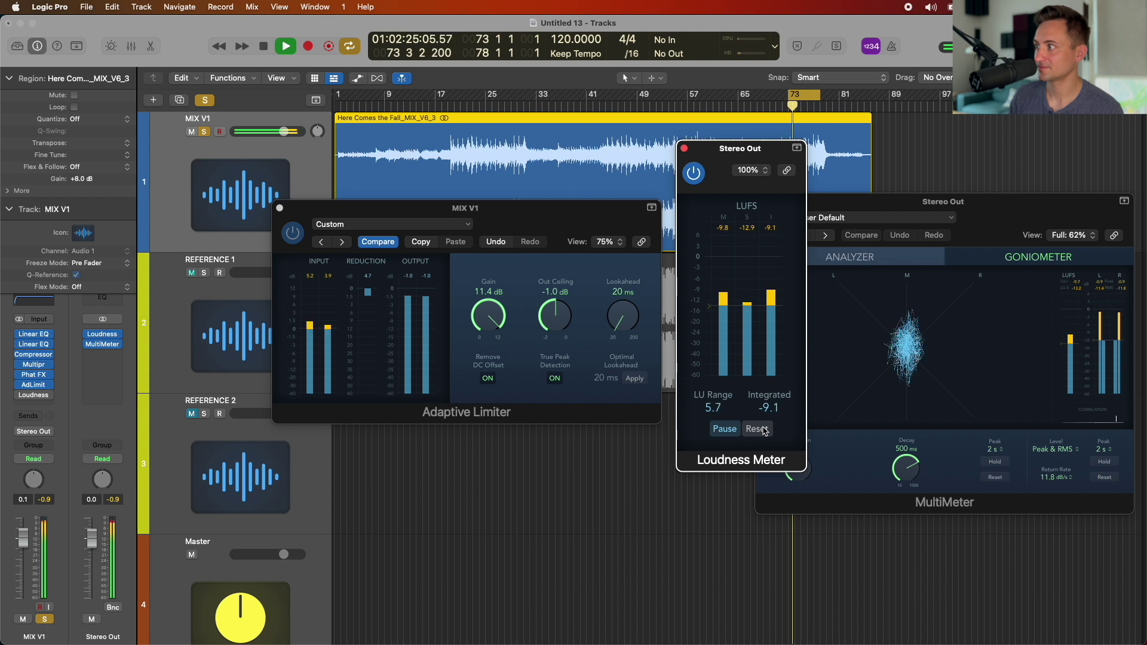
{"action": "left_click_drag", "start_coordinate": [489, 316], "coordinate": [489, 311]}
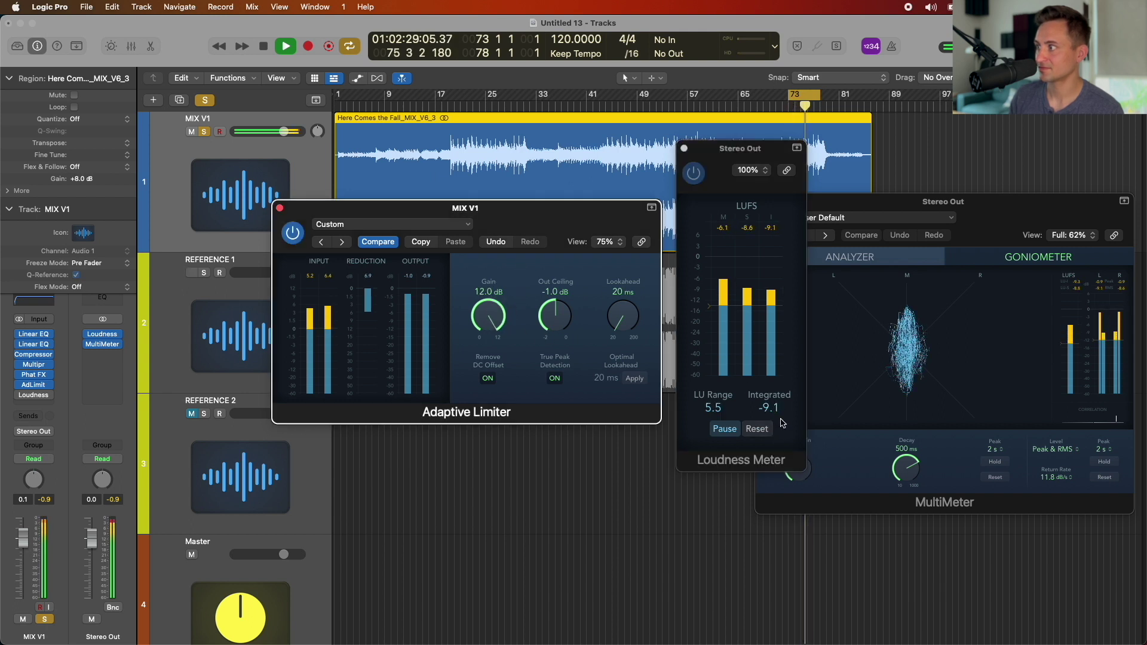
{"action": "key", "text": "space"}
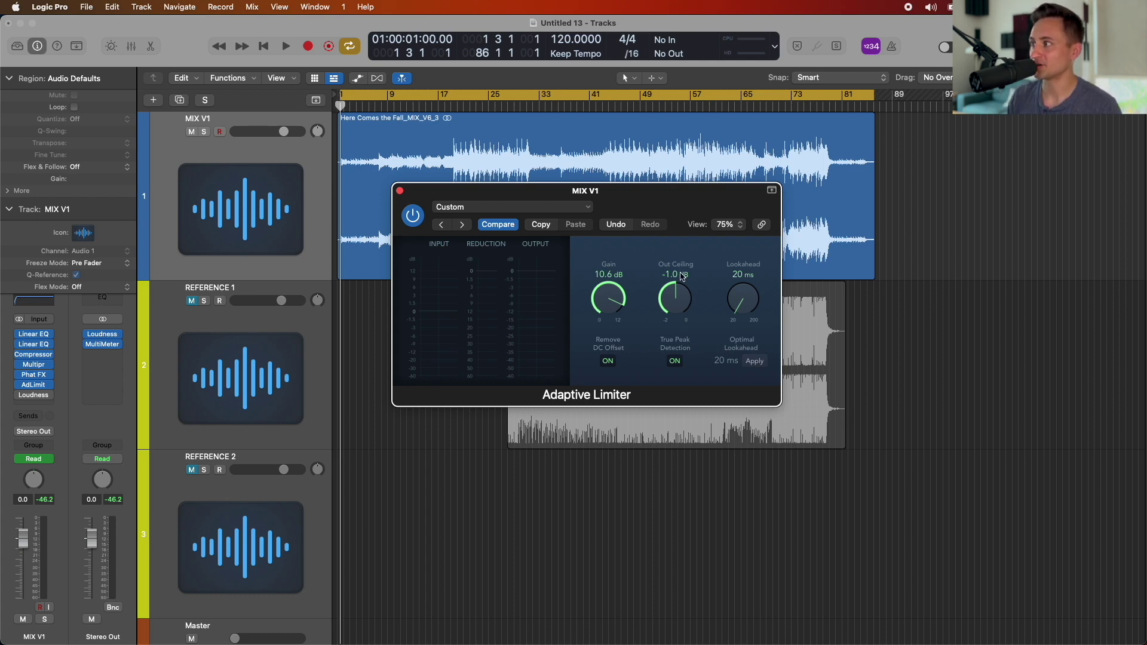
Compare the limiter's output ceiling at 0.0 dB against −1.0 dB, leaving it at −1.0 dB
{"action": "left_click_drag", "start_coordinate": [683, 276], "coordinate": [669, 176]}
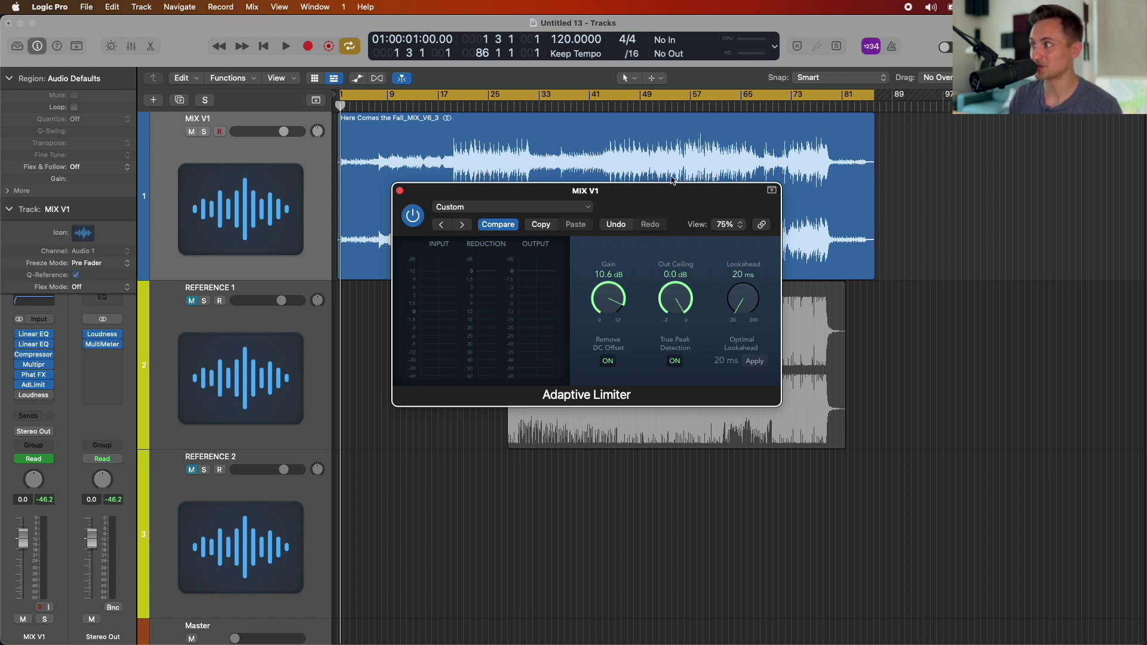
{"action": "left_click_drag", "start_coordinate": [675, 291], "coordinate": [675, 297]}
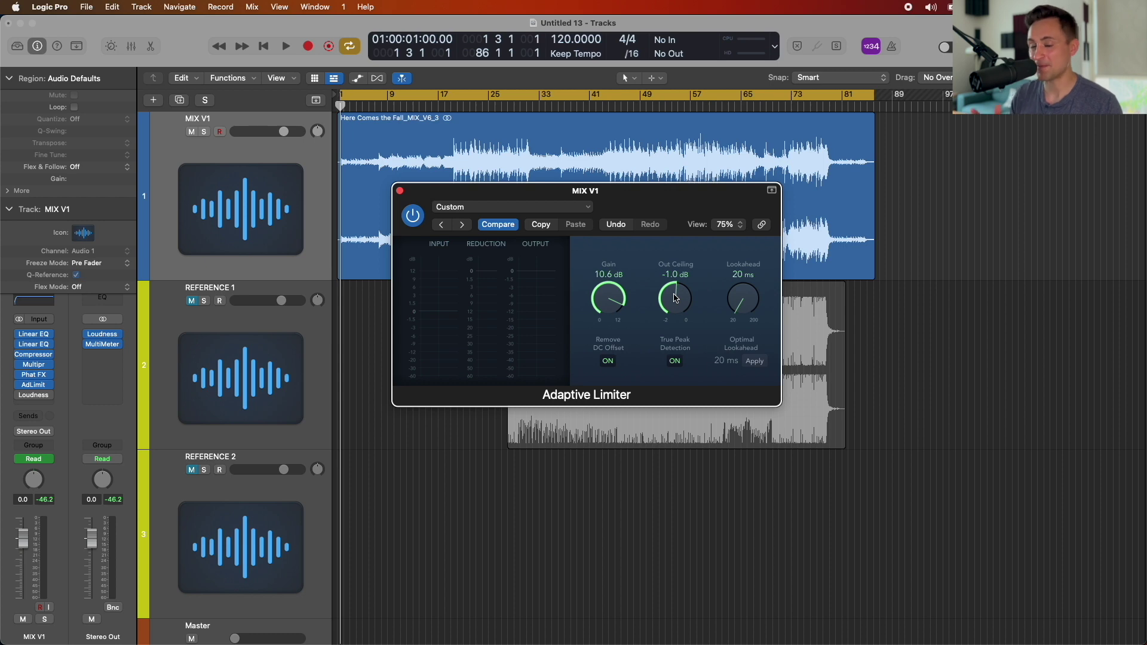
{"action": "left_click", "coordinate": [676, 304]}
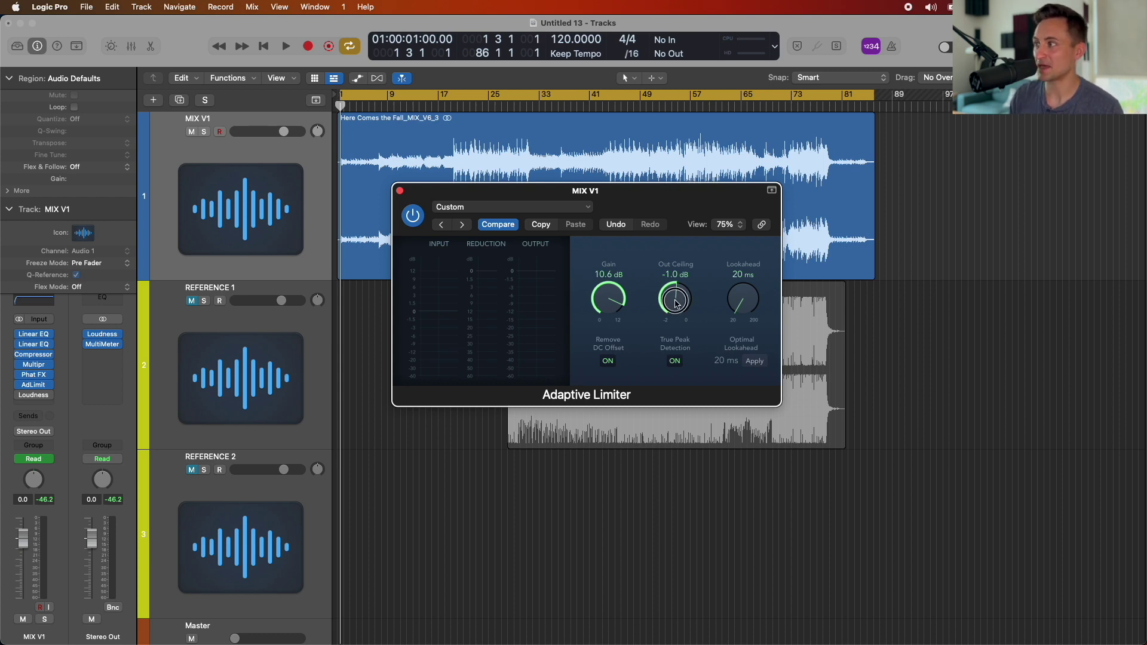
{"action": "left_click_drag", "start_coordinate": [676, 304], "coordinate": [663, 249]}
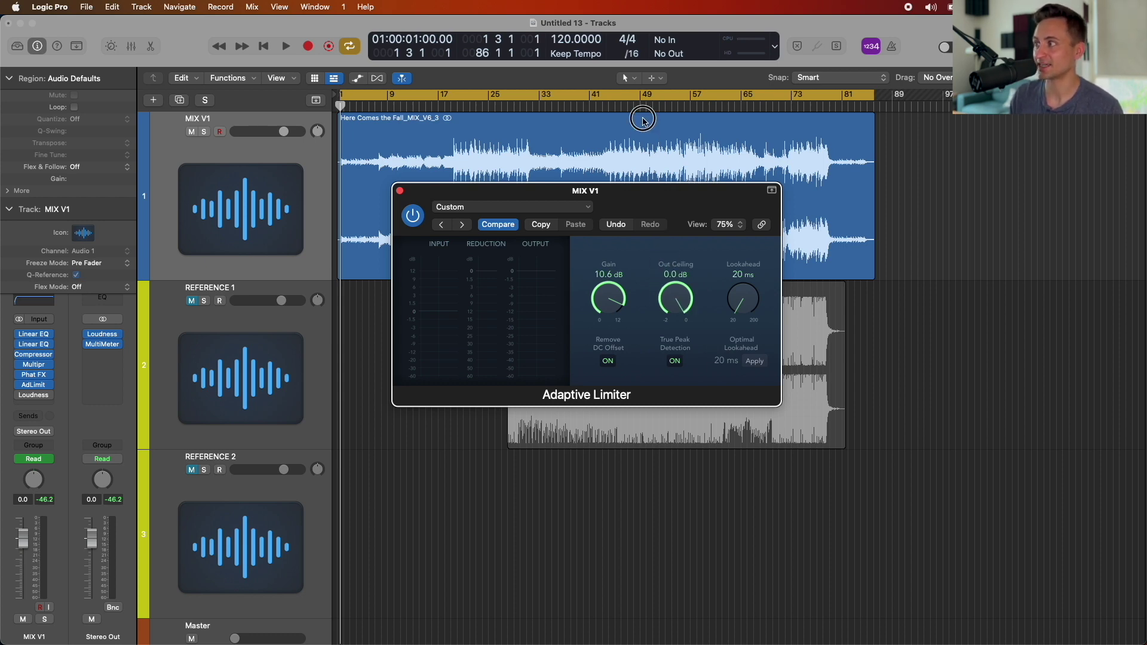
{"action": "left_click_drag", "start_coordinate": [662, 295], "coordinate": [666, 302]}
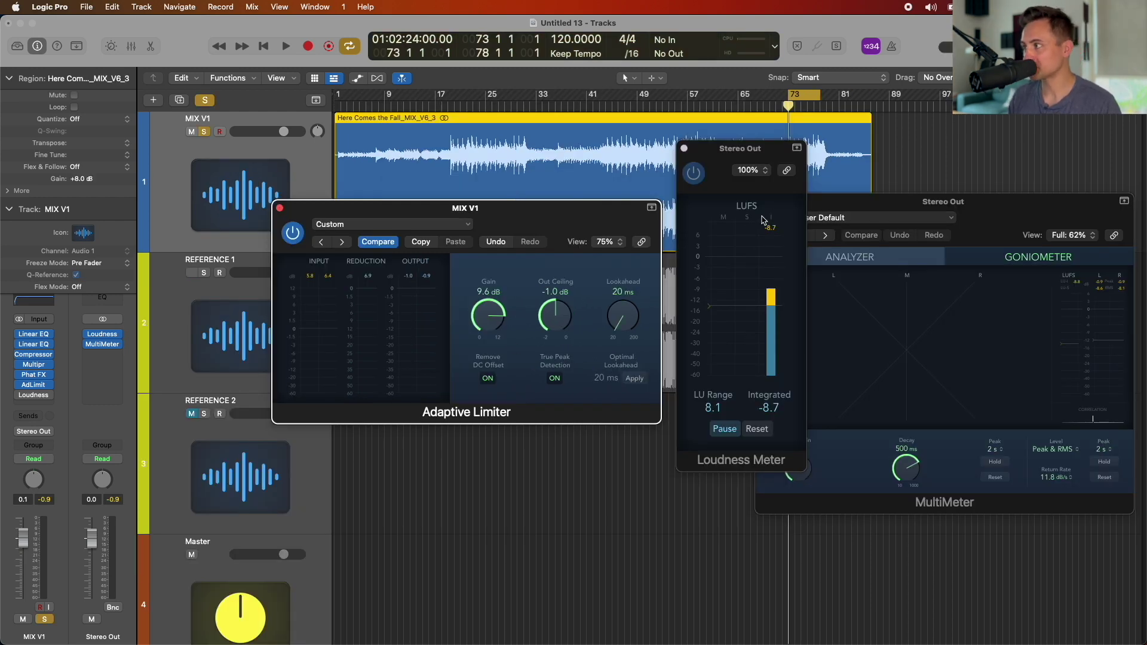
Clear the loudness meter, turn off cycle, and play from bar 73 while setting limiter gain to 11.4 dB
{"action": "key", "text": "space"}
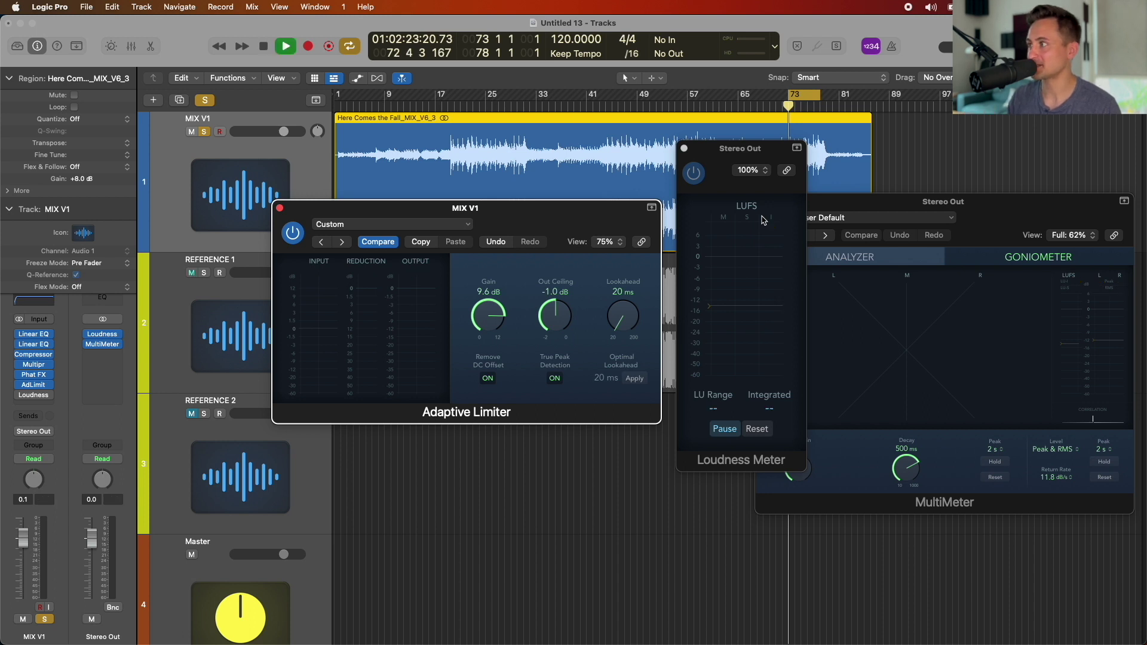
{"action": "key", "text": "space"}
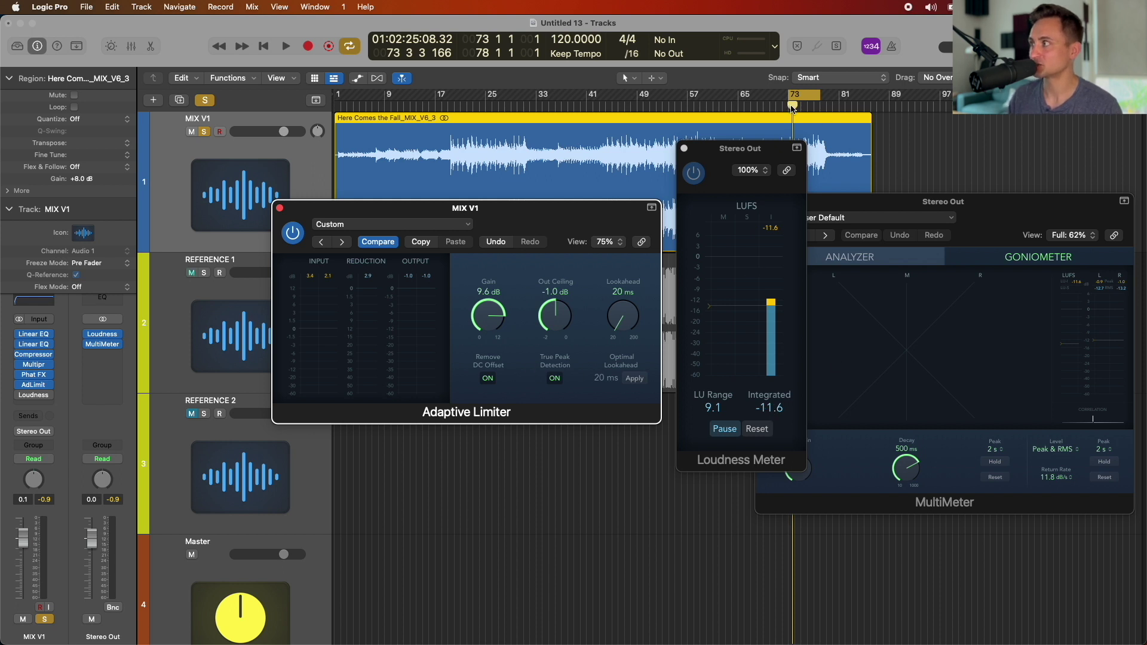
{"action": "left_click", "coordinate": [792, 106]}
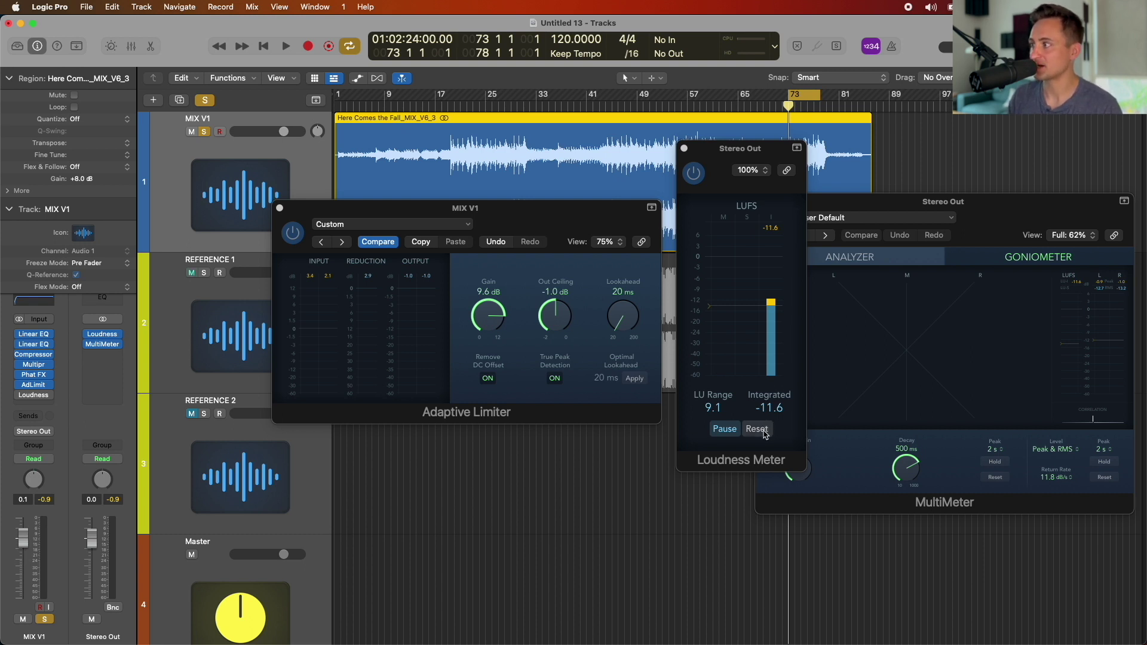
{"action": "left_click", "coordinate": [757, 430]}
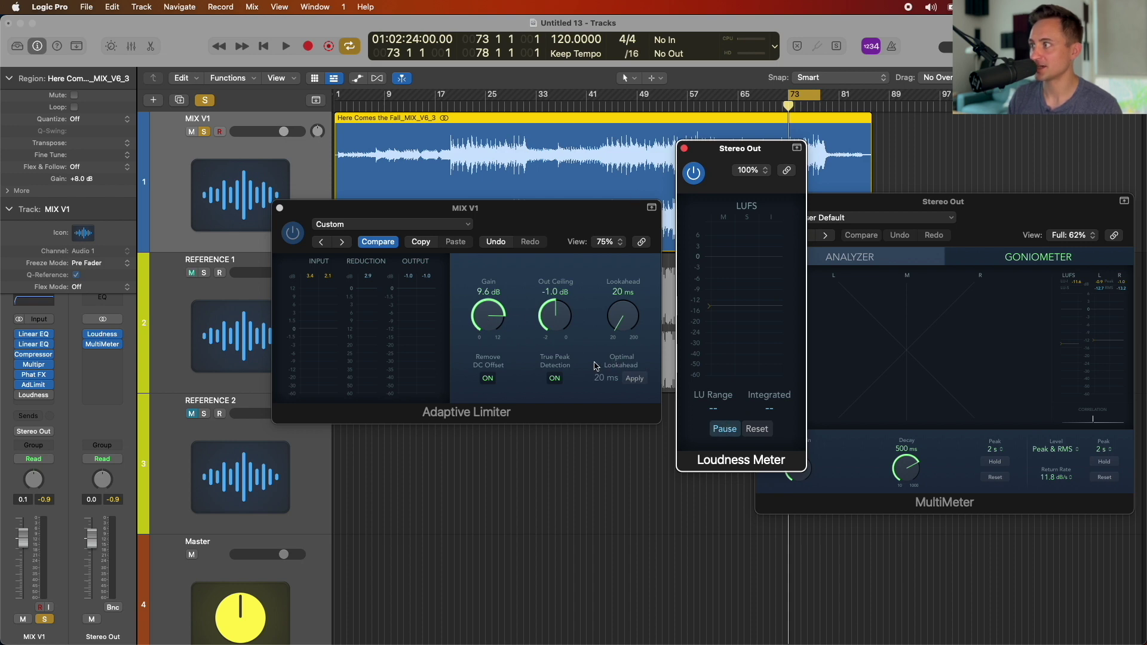
{"action": "key", "text": "space"}
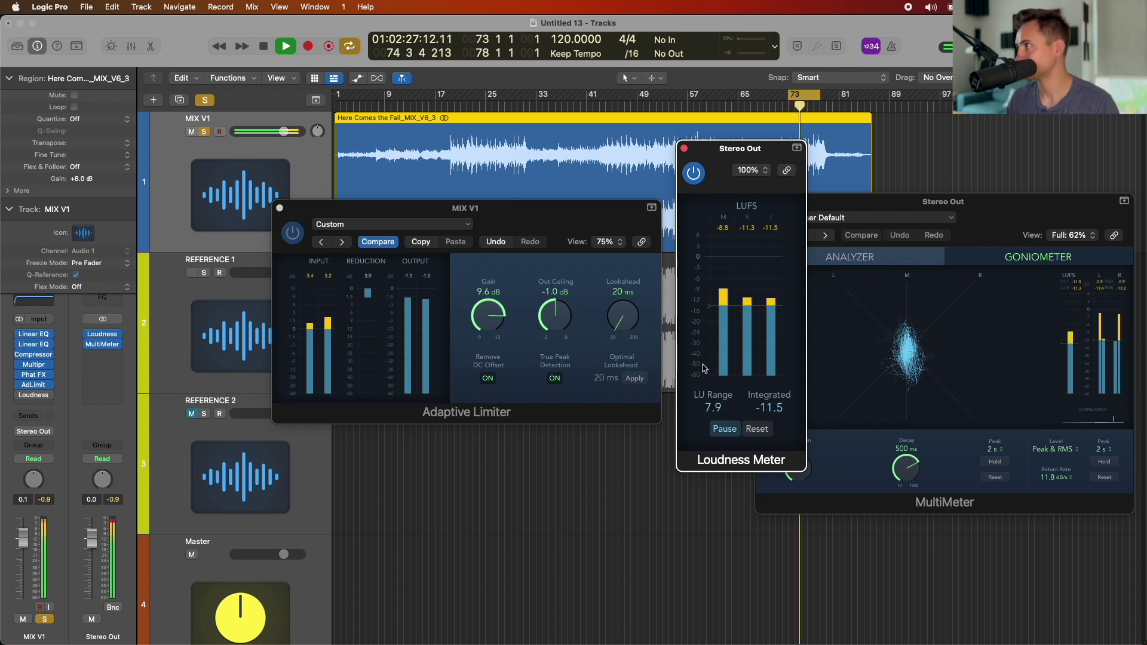
{"action": "key", "text": "c"}
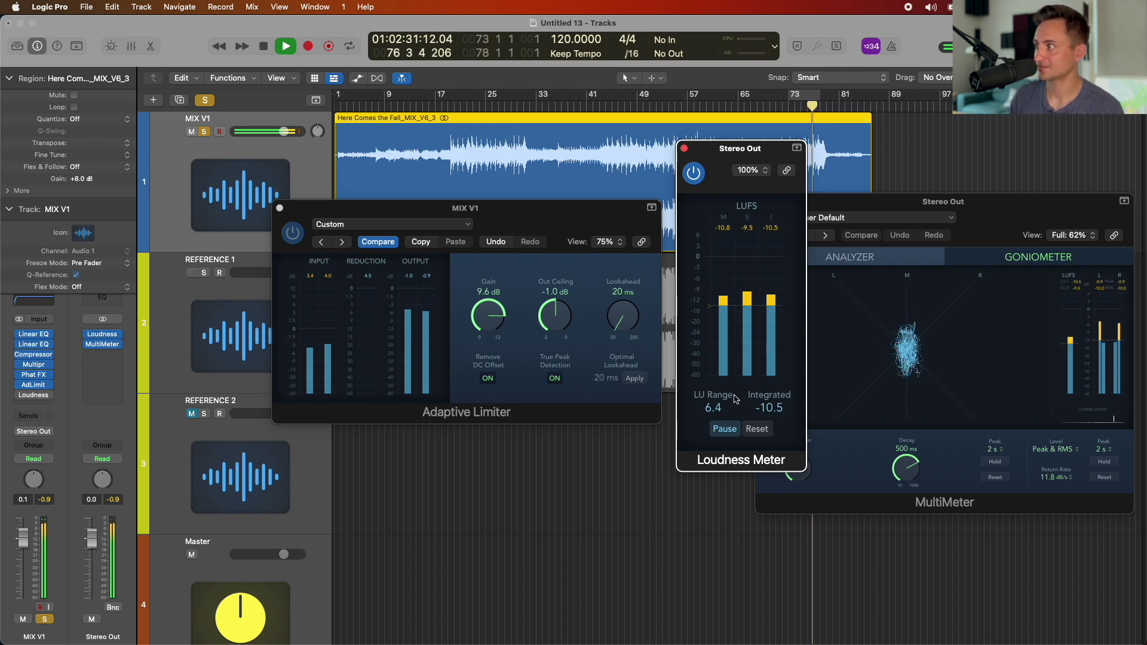
{"action": "left_click_drag", "start_coordinate": [489, 316], "coordinate": [489, 286]}
{"action": "key", "text": "space"}
{"action": "key", "text": "space"}
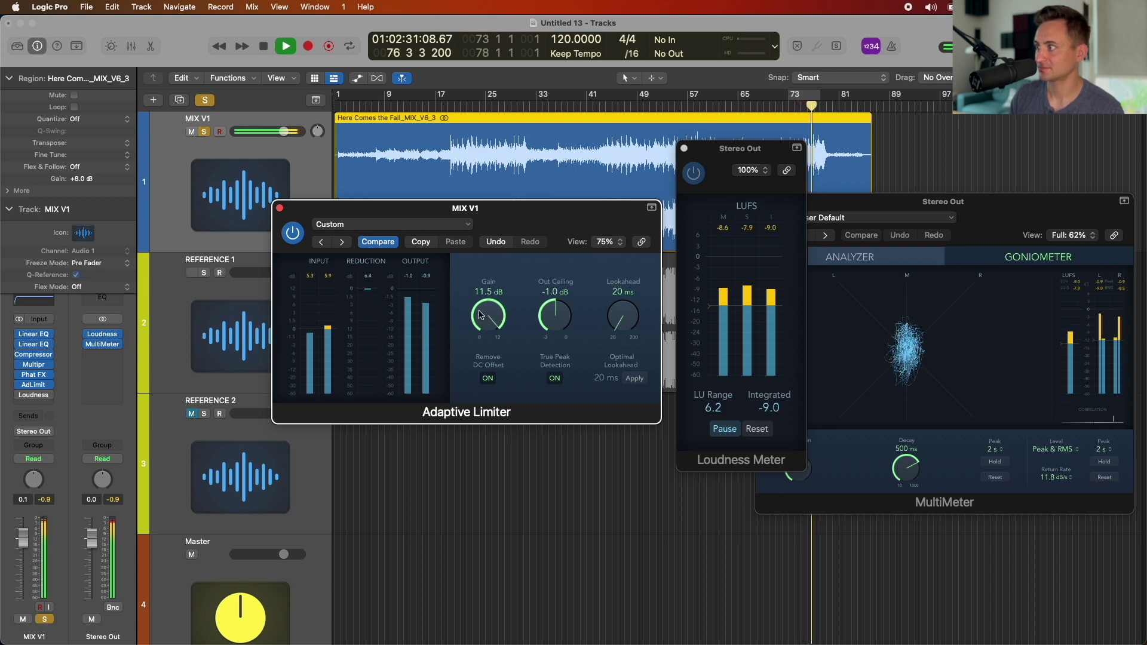
{"action": "left_click_drag", "start_coordinate": [480, 314], "coordinate": [479, 317]}
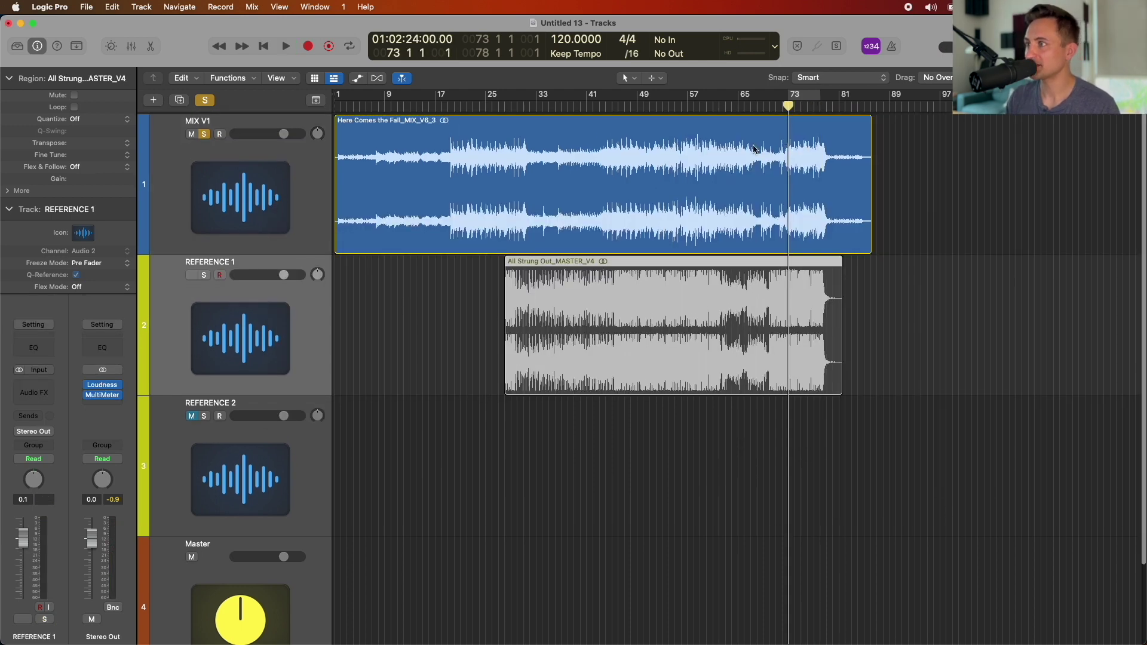
Alternate the solo between REFERENCE 1 and MIX V1 during playback, ending on MIX V1 stopped
{"action": "scroll", "coordinate": [753, 149], "scroll_direction": "down", "scroll_amount": 1}
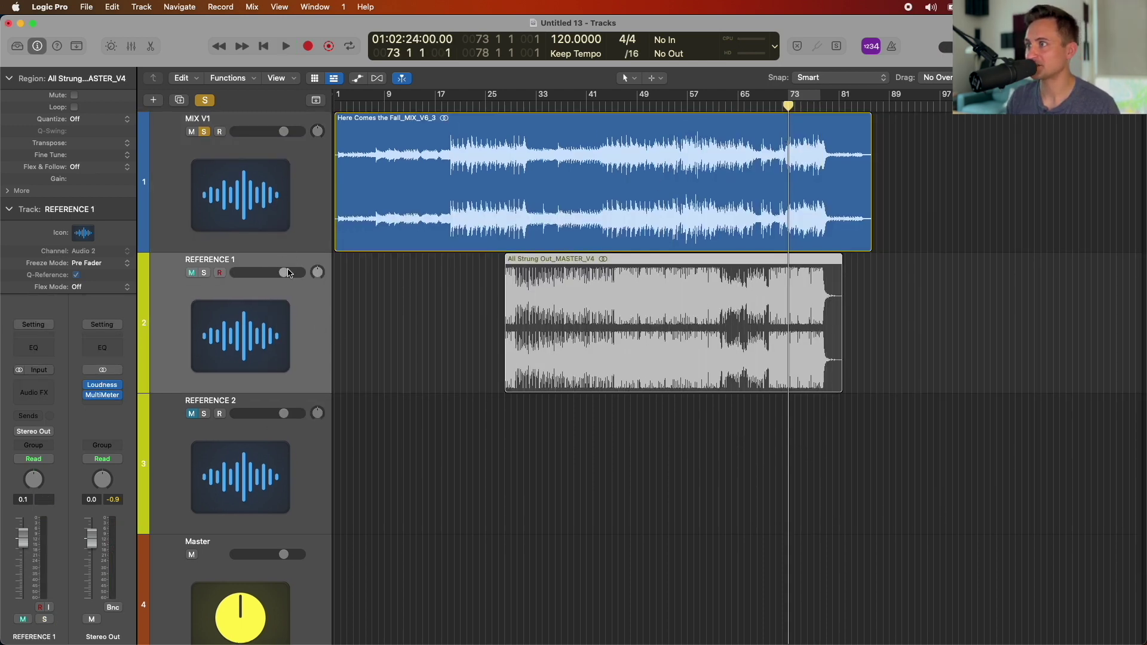
{"action": "left_click", "coordinate": [204, 273]}
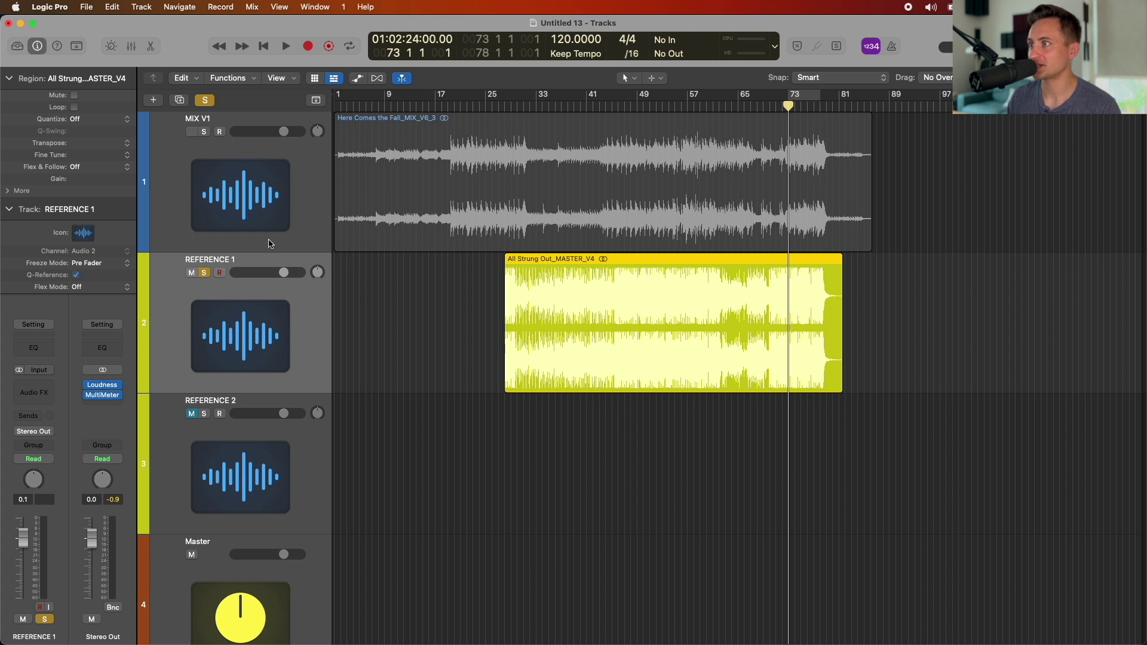
{"action": "left_click", "coordinate": [204, 132]}
{"action": "key", "text": "space"}
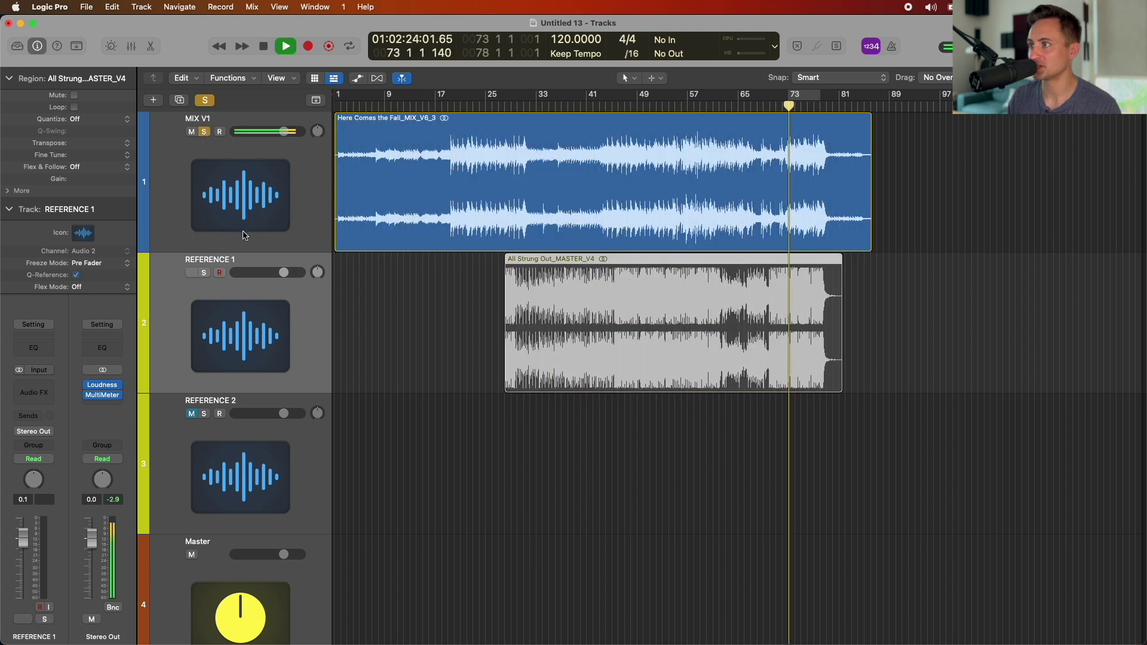
{"action": "key", "text": "s"}
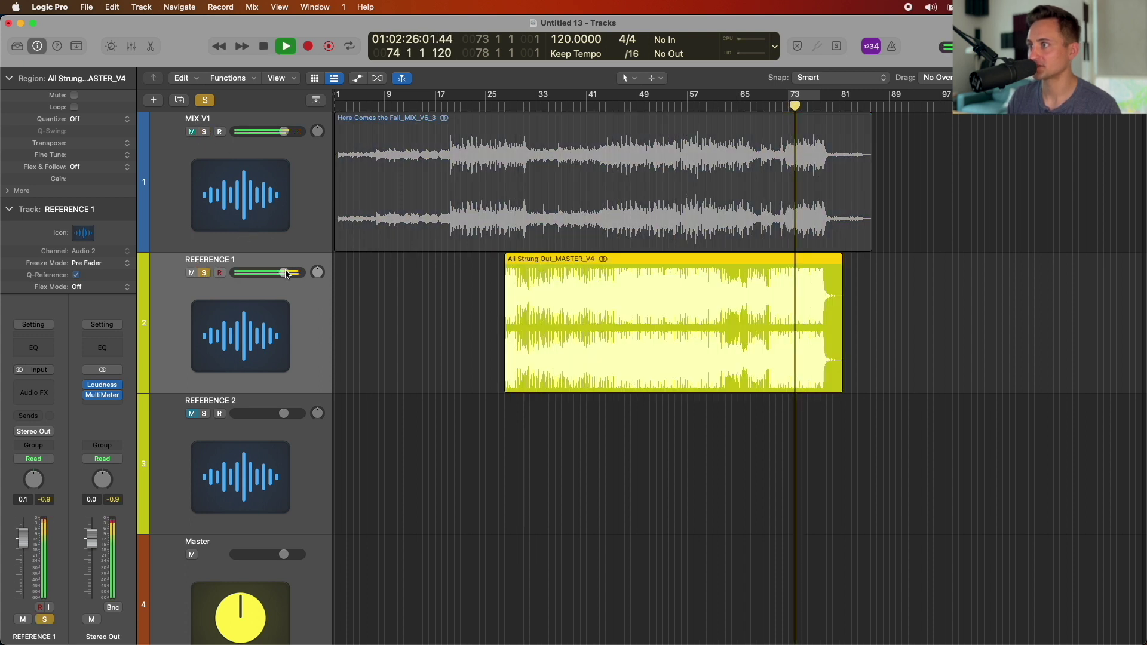
{"action": "left_click", "coordinate": [203, 132]}
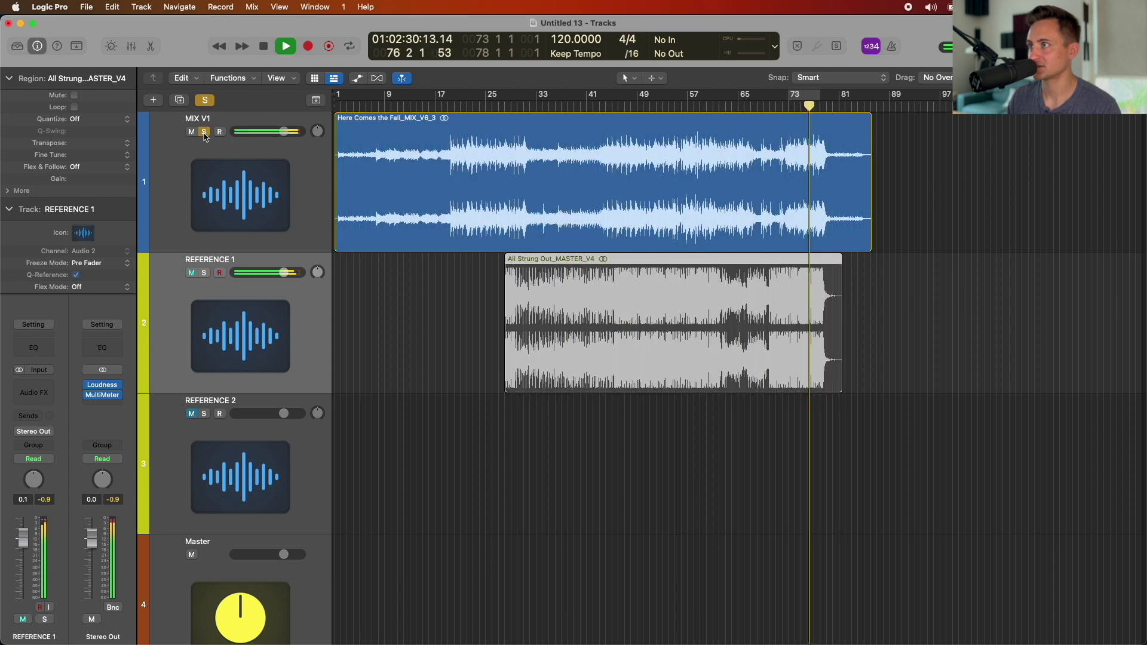
{"action": "left_click", "coordinate": [203, 272]}
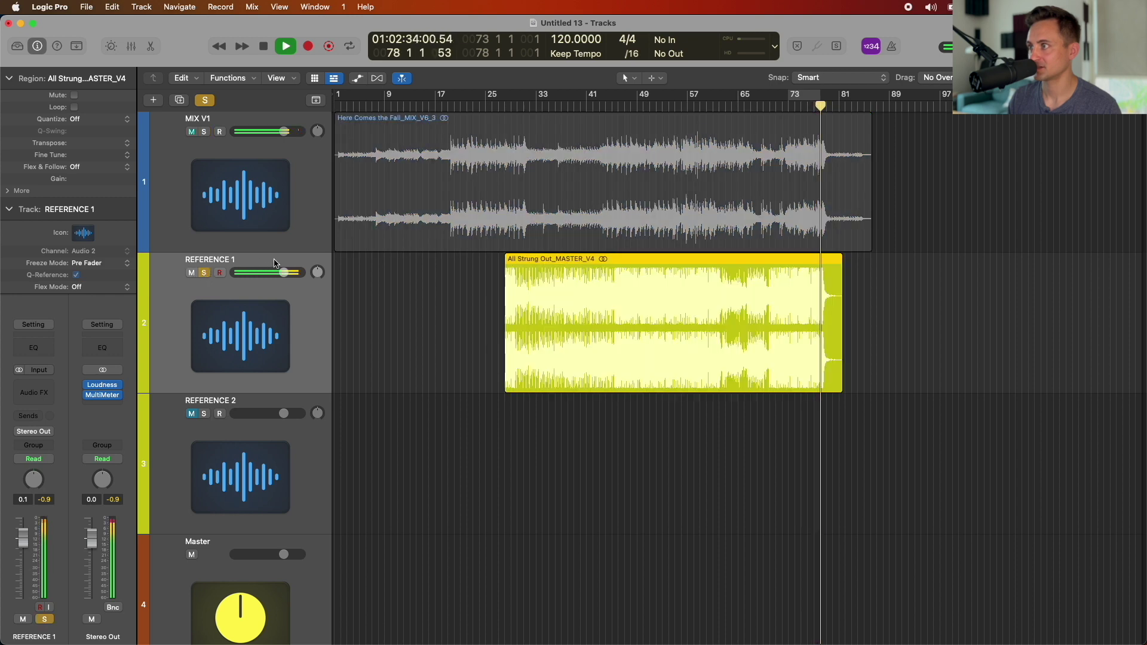
{"action": "left_click", "coordinate": [204, 132]}
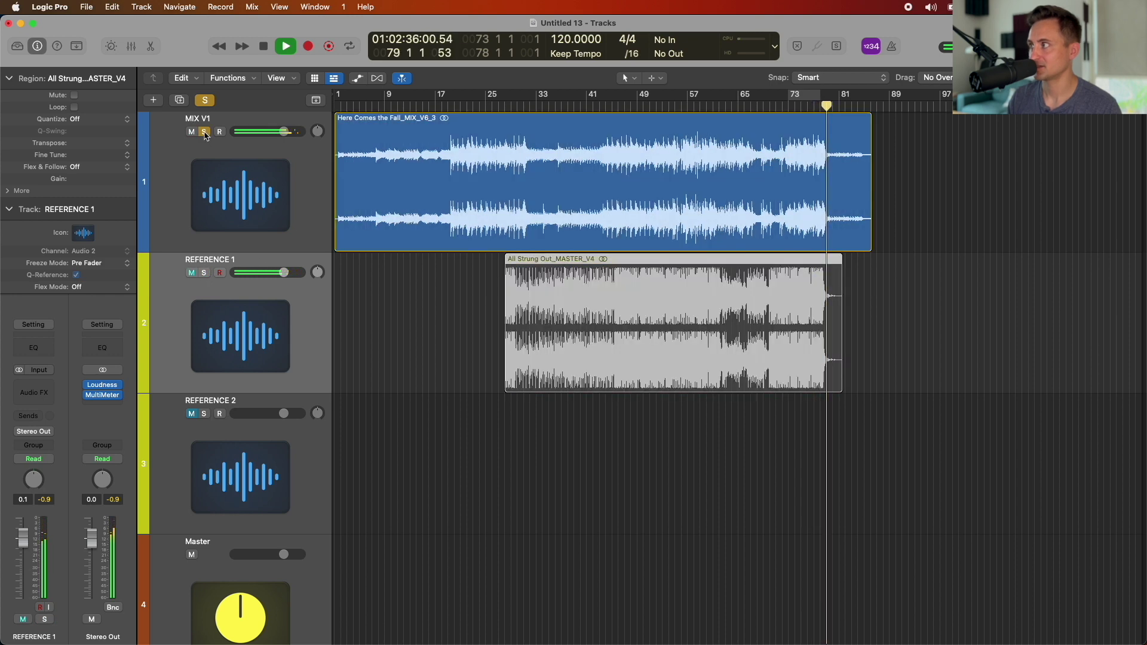
{"action": "key", "text": "space"}
{"action": "key", "text": "space"}
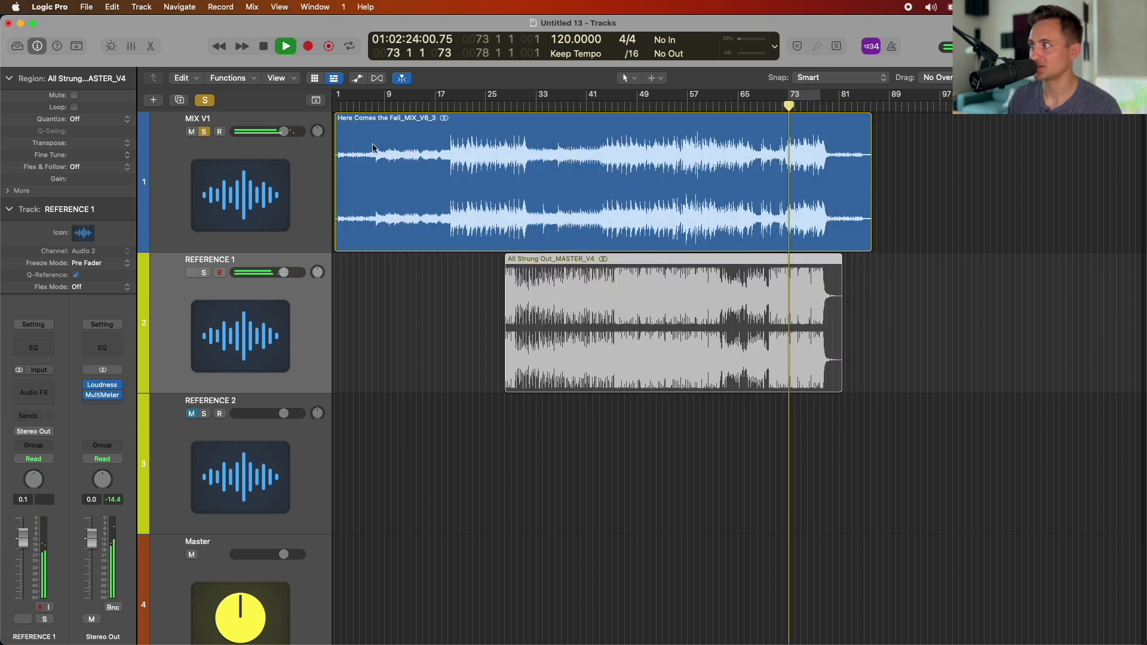
{"action": "left_click", "coordinate": [204, 272]}
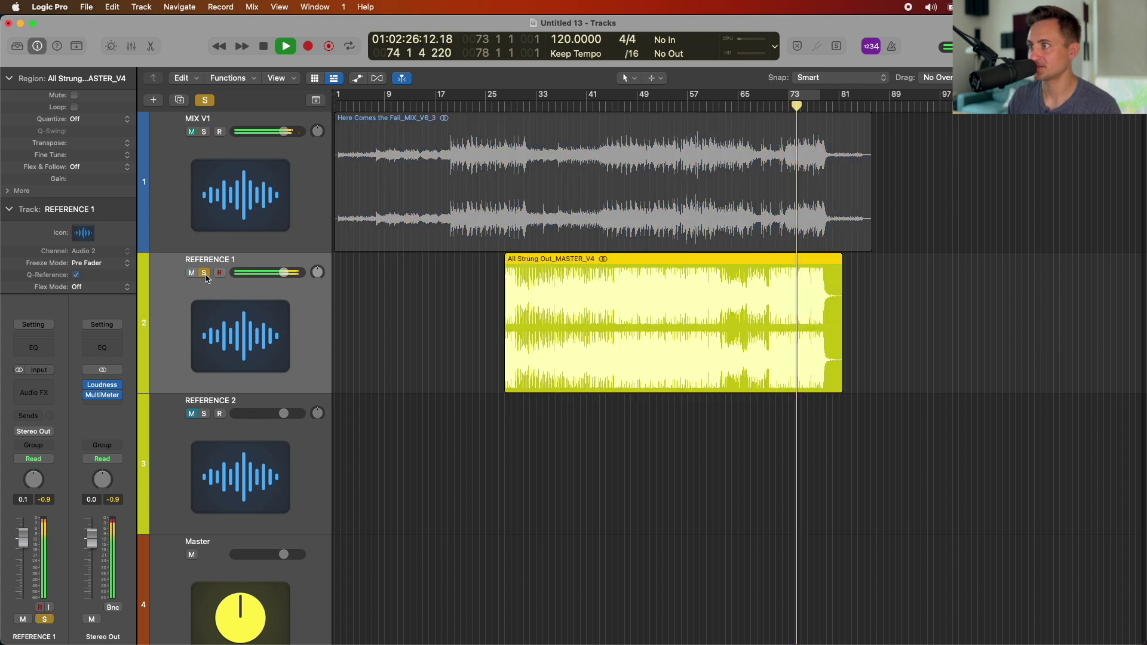
{"action": "left_click", "coordinate": [204, 133]}
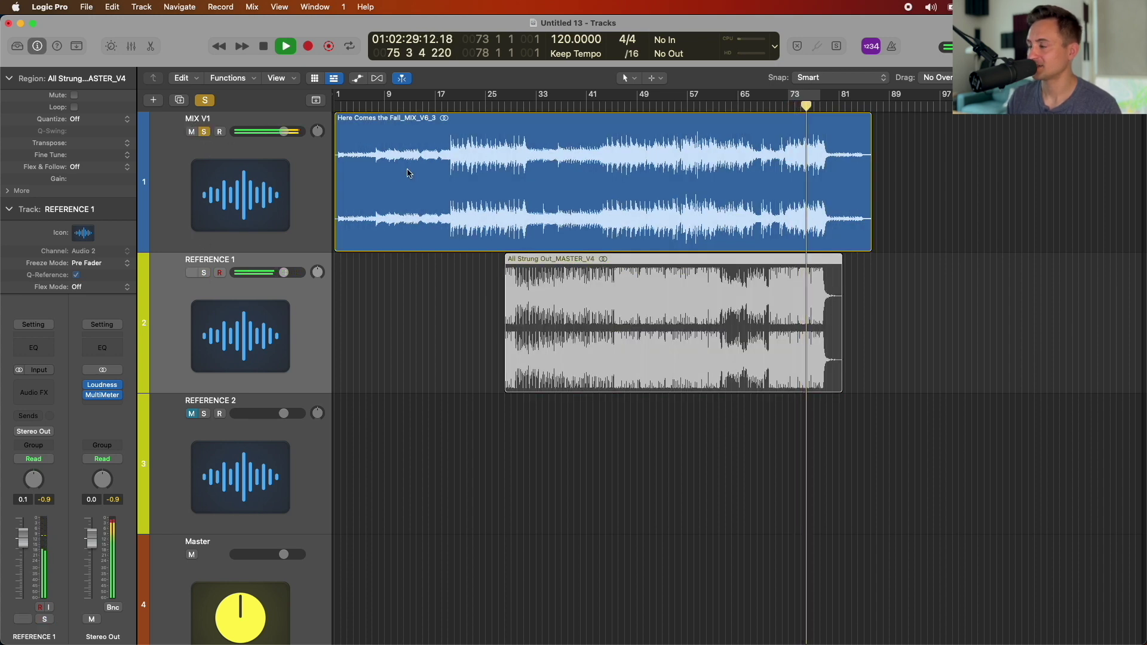
{"action": "key", "text": "space"}
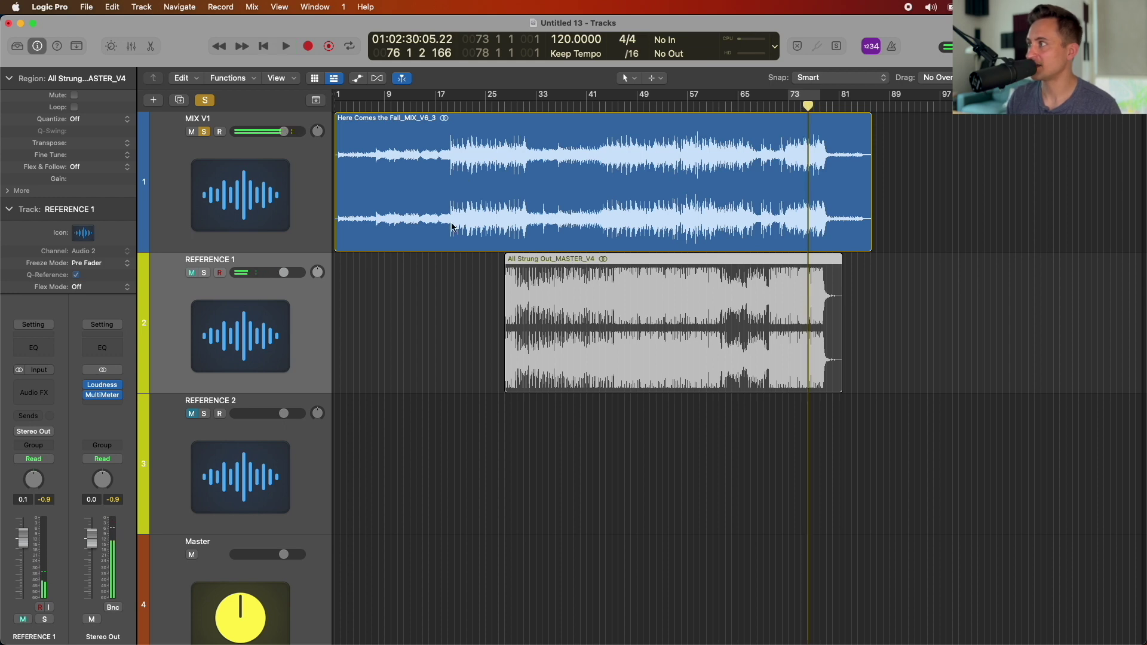
{"action": "scroll", "coordinate": [452, 227], "scroll_direction": "up", "scroll_amount": 3}
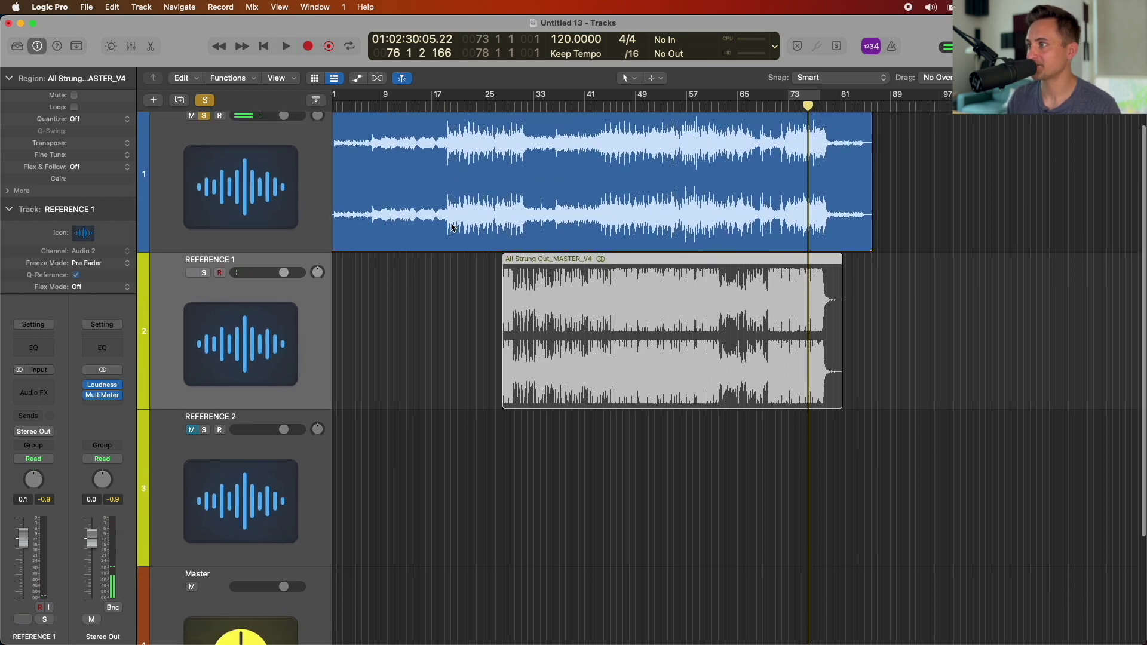
{"action": "scroll", "coordinate": [439, 259], "scroll_direction": "down", "scroll_amount": 1}
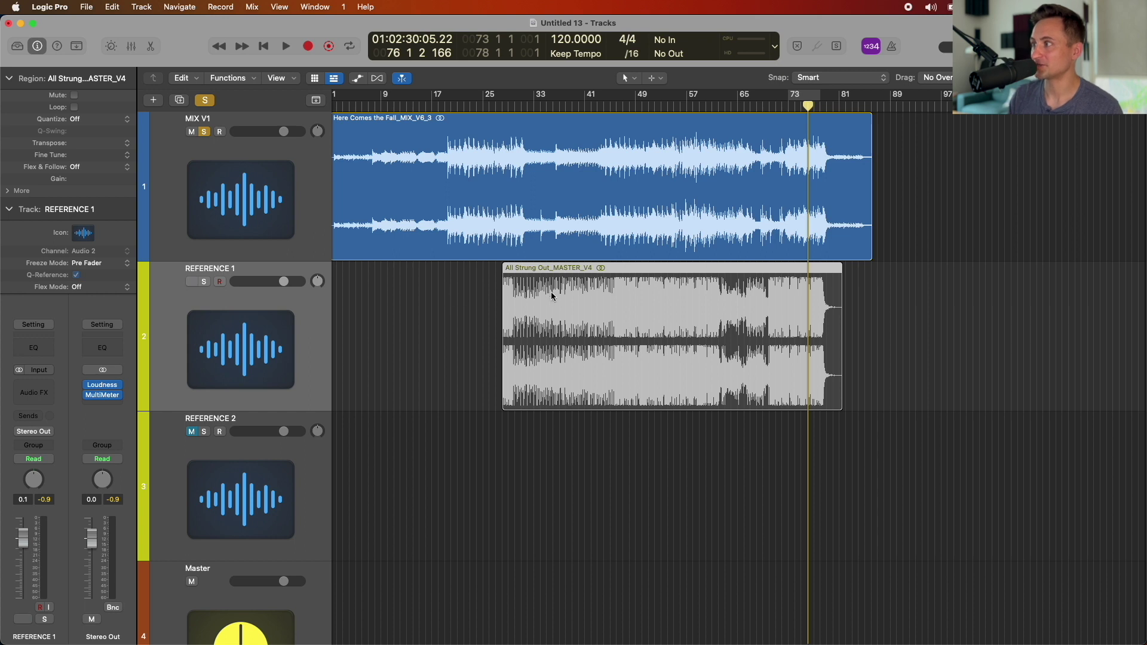
Solo and play REFERENCE 1, turning its fader down a couple of dB
{"action": "left_click", "coordinate": [452, 314]}
{"action": "left_click", "coordinate": [568, 310]}
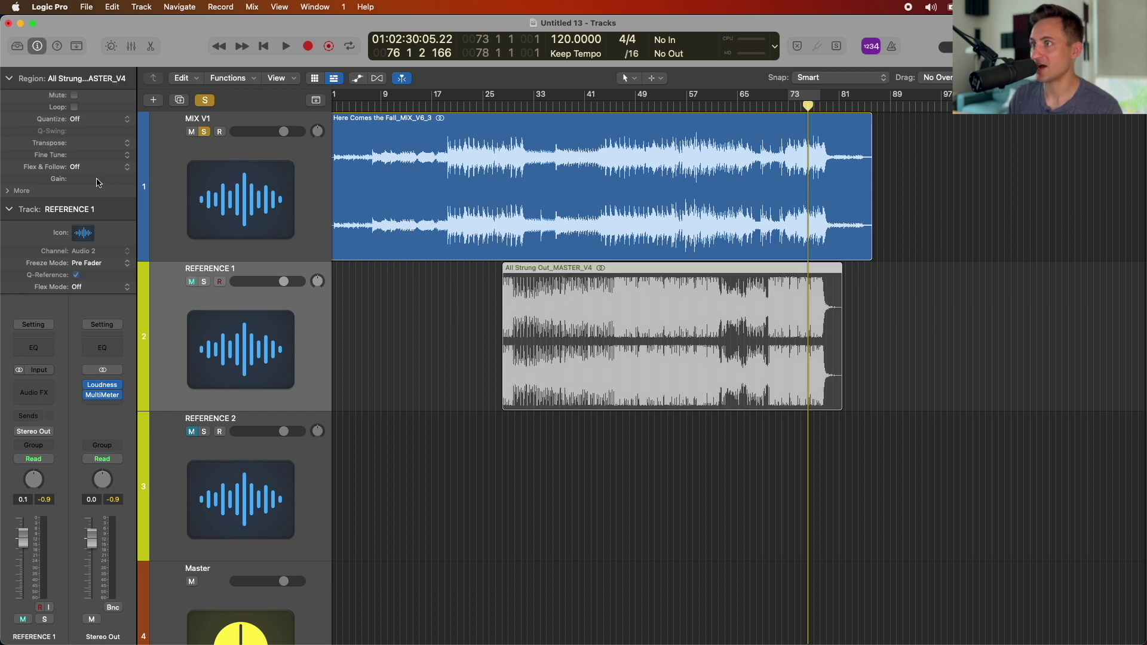
{"action": "left_click", "coordinate": [203, 281], "text": "alt"}
{"action": "key", "text": "space"}
{"action": "left_click_drag", "start_coordinate": [280, 278], "coordinate": [272, 281]}
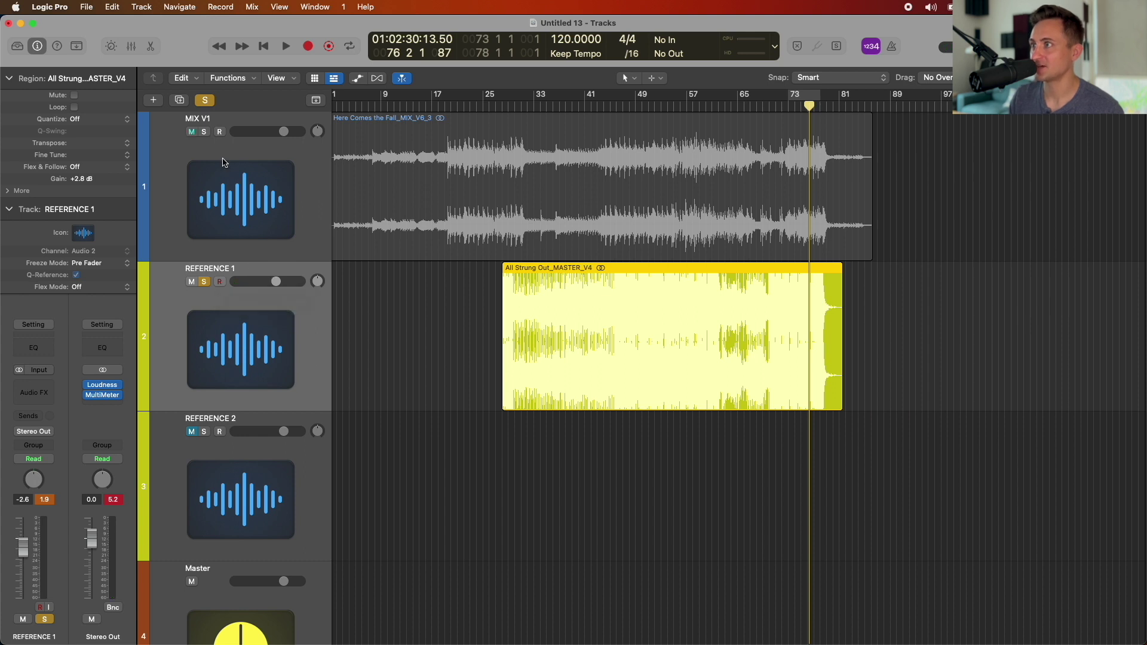
Switch the solo back and forth between MIX V1 and REFERENCE 1, ending on MIX V1 from bar 73
{"action": "left_click", "coordinate": [204, 132]}
{"action": "left_click", "coordinate": [205, 283]}
{"action": "left_click", "coordinate": [204, 132]}
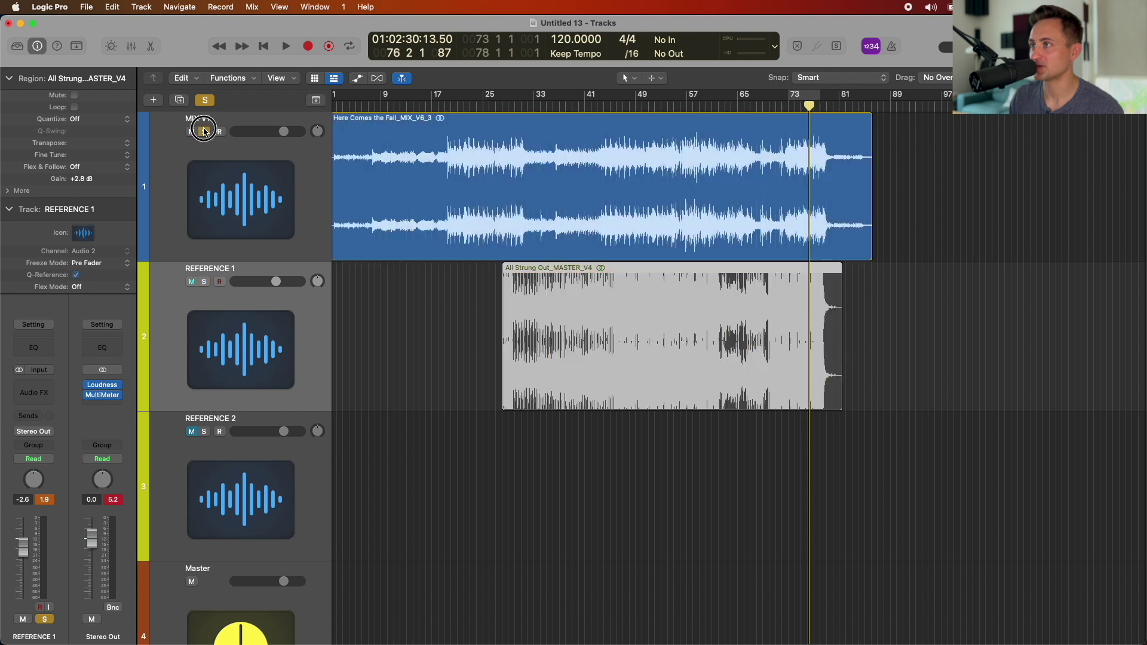
{"action": "left_click", "coordinate": [205, 283]}
{"action": "left_click", "coordinate": [204, 132]}
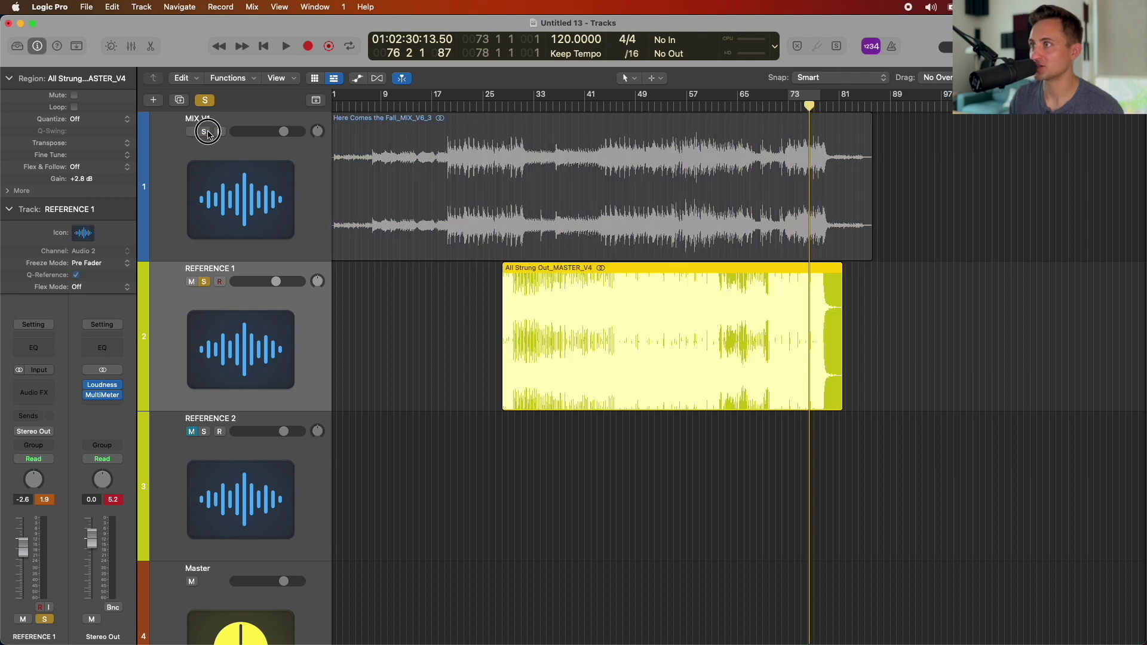
{"action": "left_click", "coordinate": [205, 283]}
{"action": "left_click", "coordinate": [204, 132]}
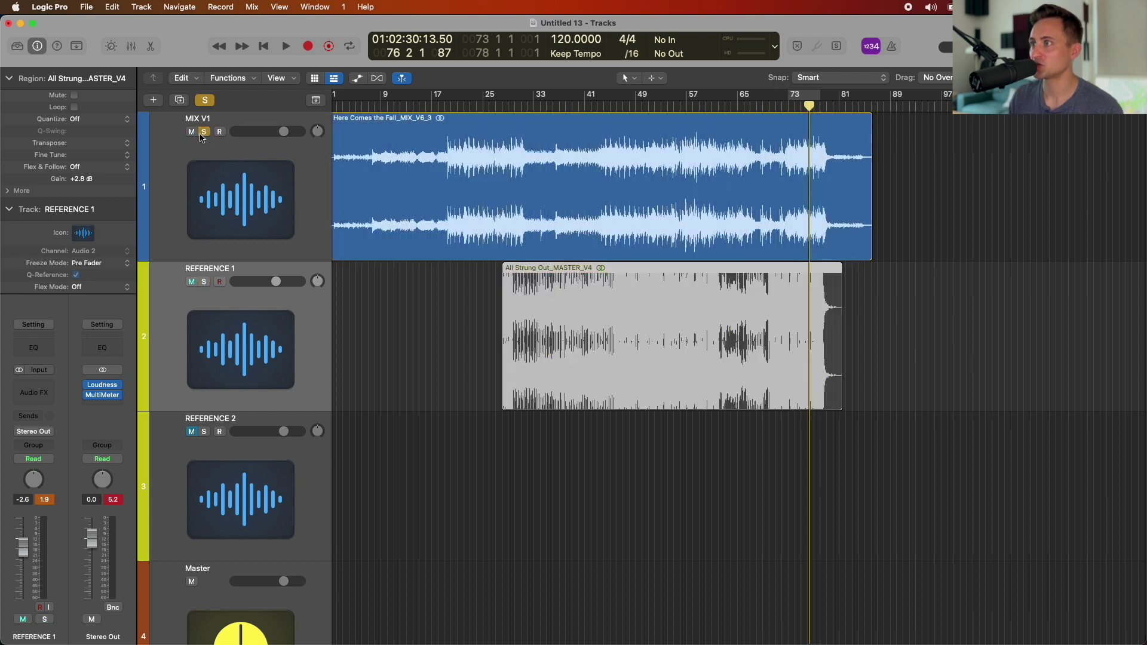
{"action": "left_click", "coordinate": [205, 284]}
{"action": "left_click", "coordinate": [204, 132]}
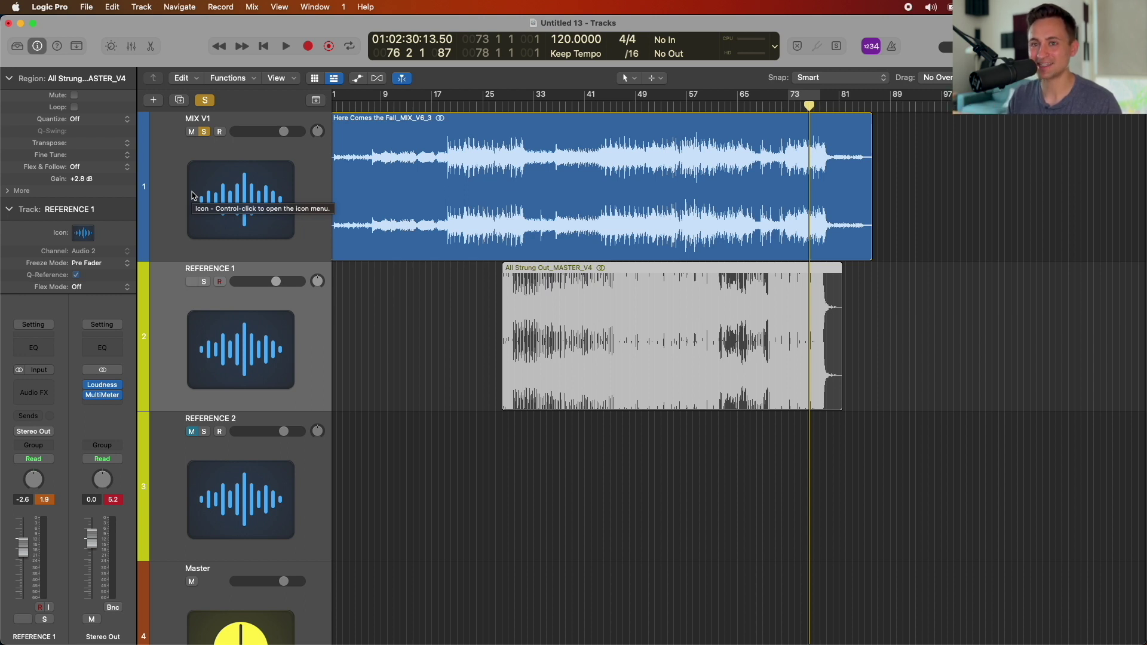
{"action": "key", "text": "space"}
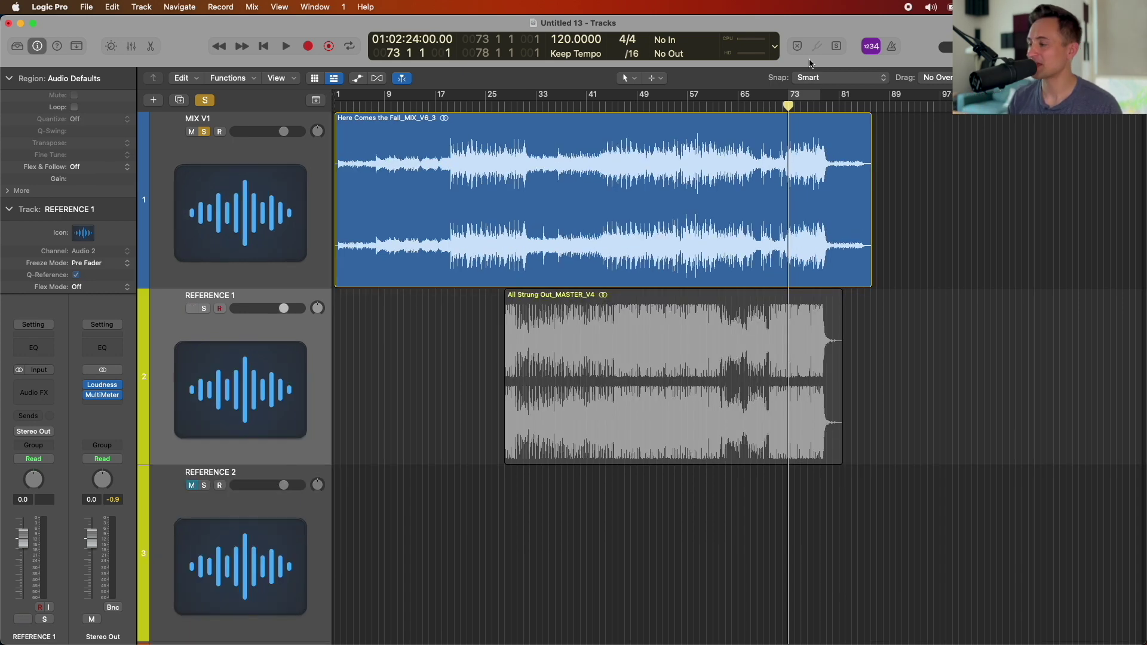
Fit all tracks including Master into view, select MIX V1, and resume playback around bar 71
{"action": "key", "text": "z"}
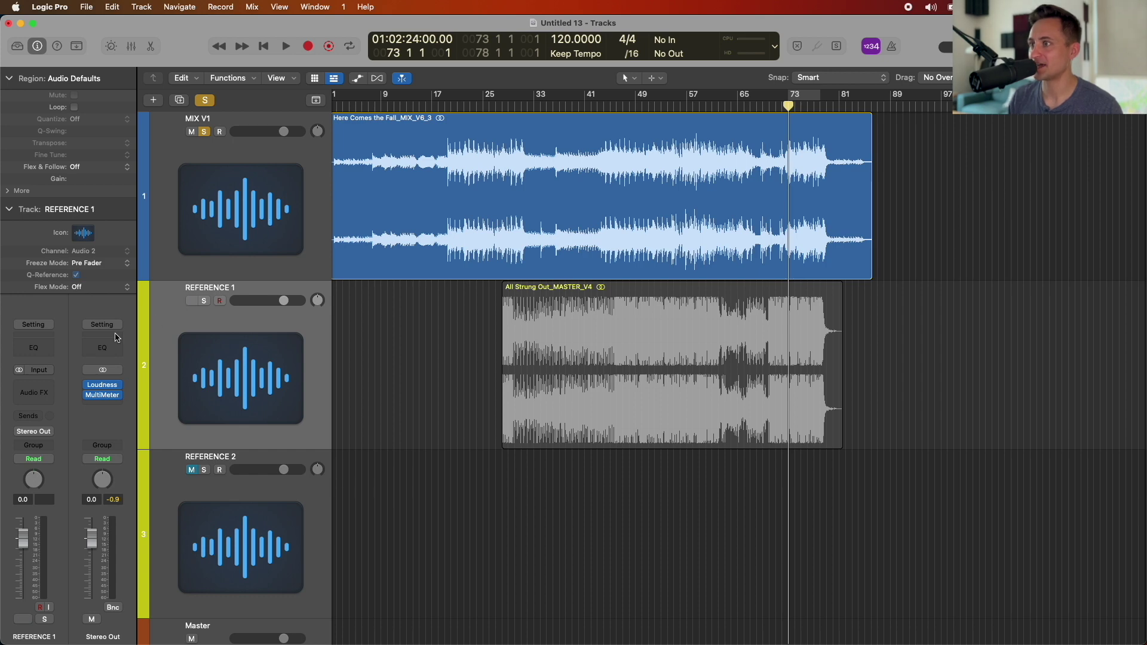
{"action": "left_click", "coordinate": [201, 233]}
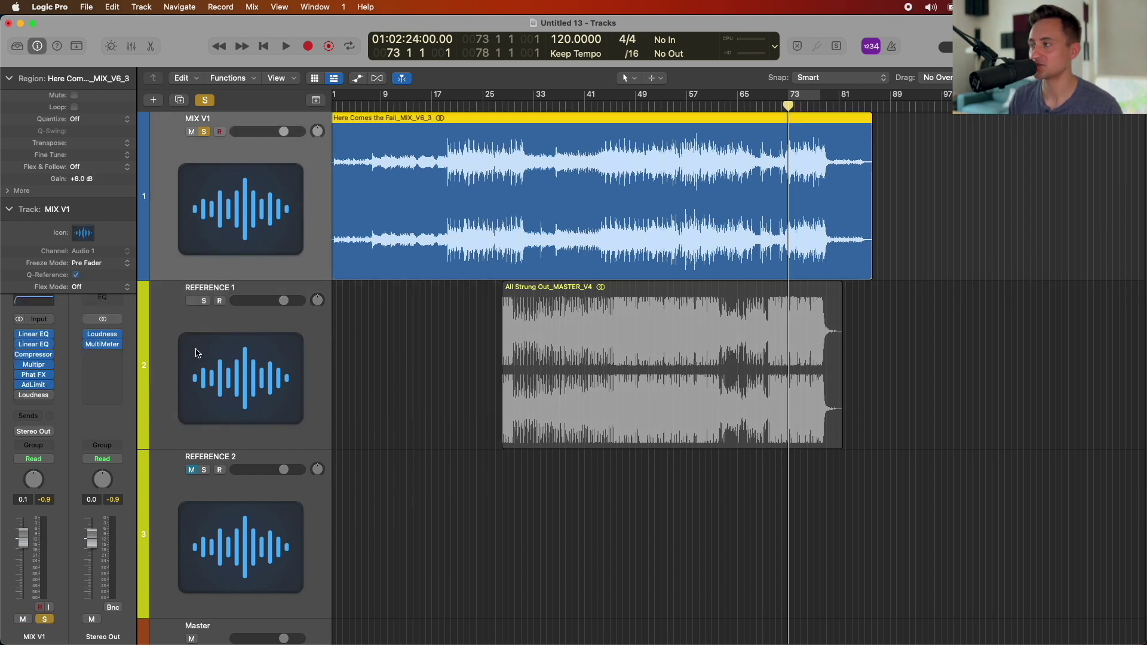
{"action": "key", "text": "space"}
{"action": "key", "text": "v"}
{"action": "key", "text": "c"}
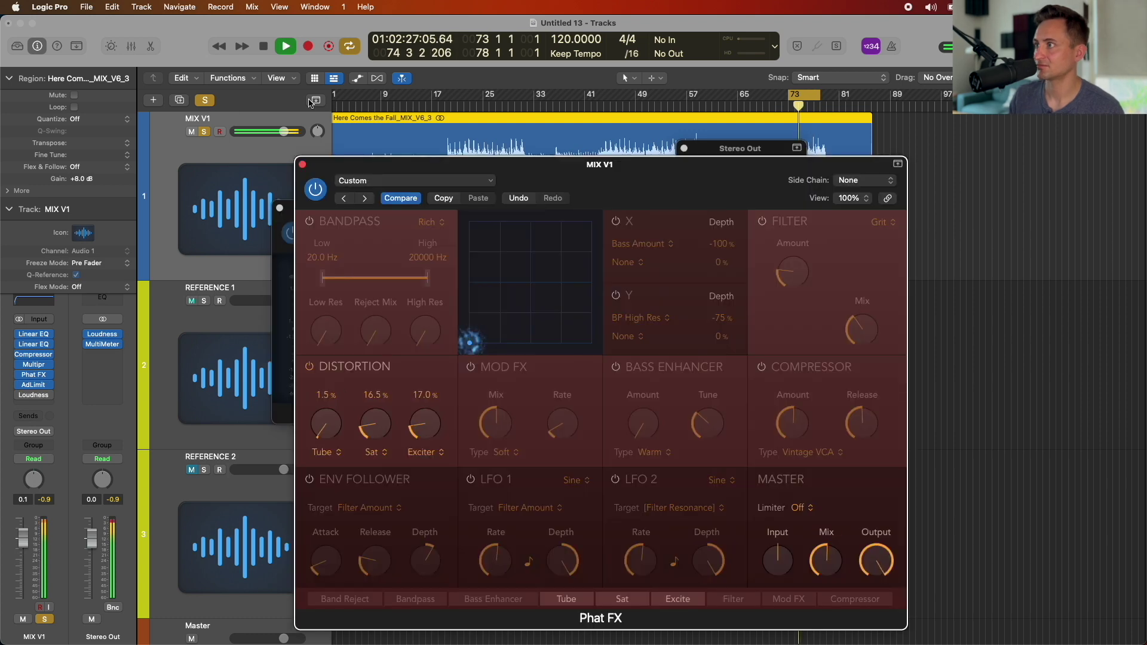
{"action": "key", "text": "v"}
{"action": "key", "text": "space"}
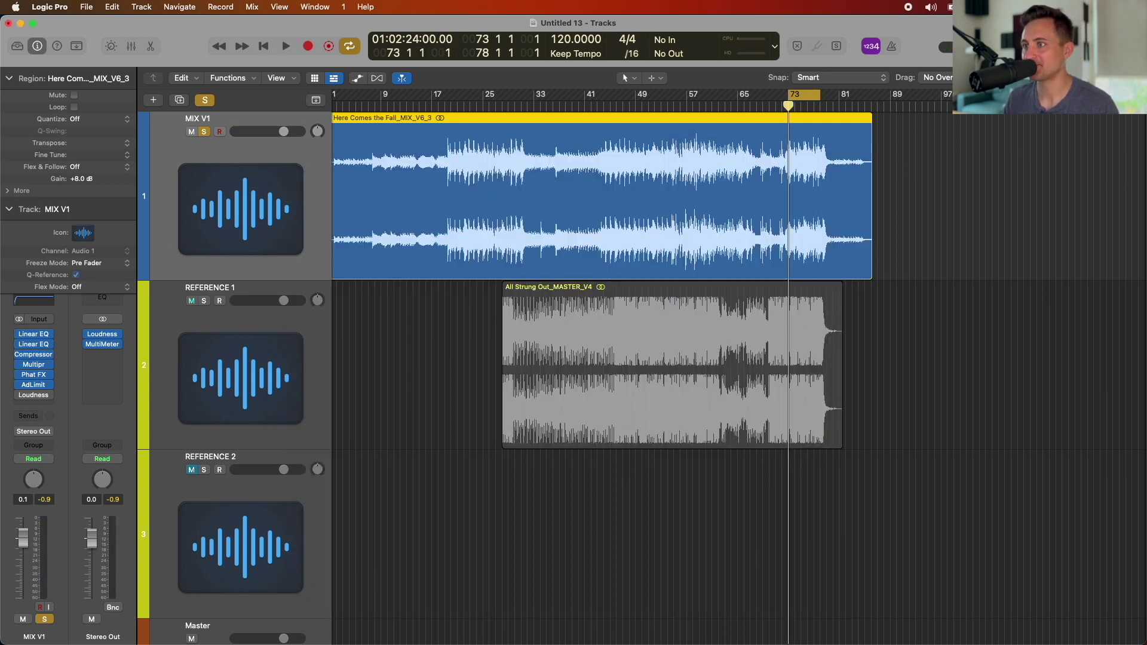
{"action": "key", "text": "space"}
{"action": "key", "text": "c"}
{"action": "key", "text": "z"}
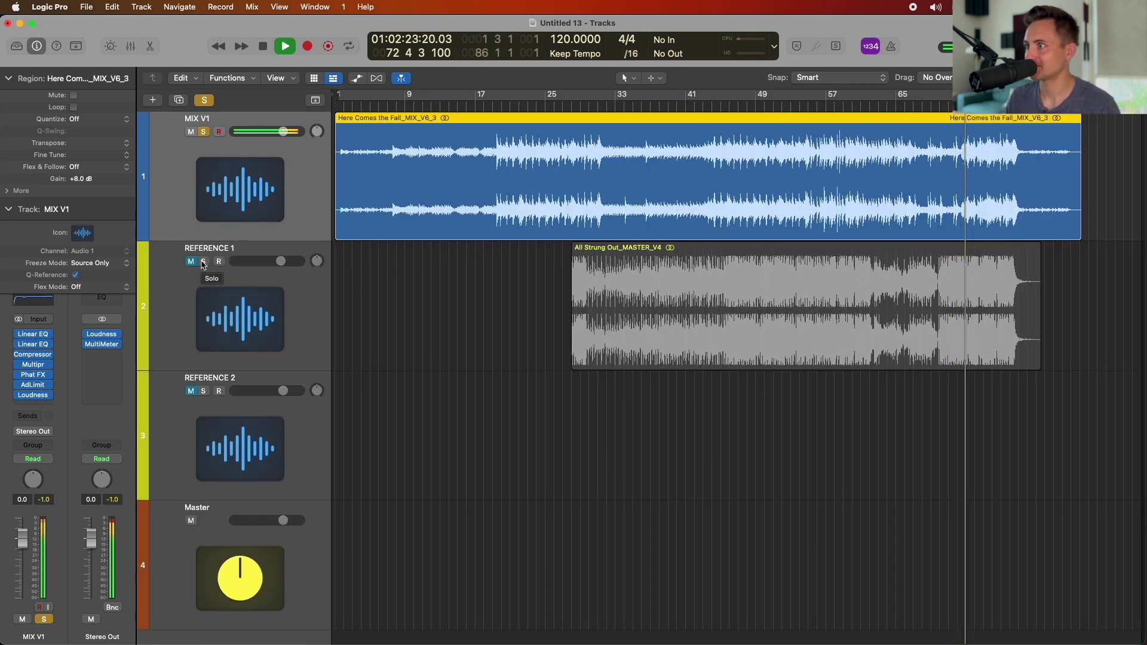
Solo MIX V1 and open its Adaptive Limiter, Phat FX, Multipressor, Compressor and both Linear Phase EQs
{"action": "left_click", "coordinate": [203, 261]}
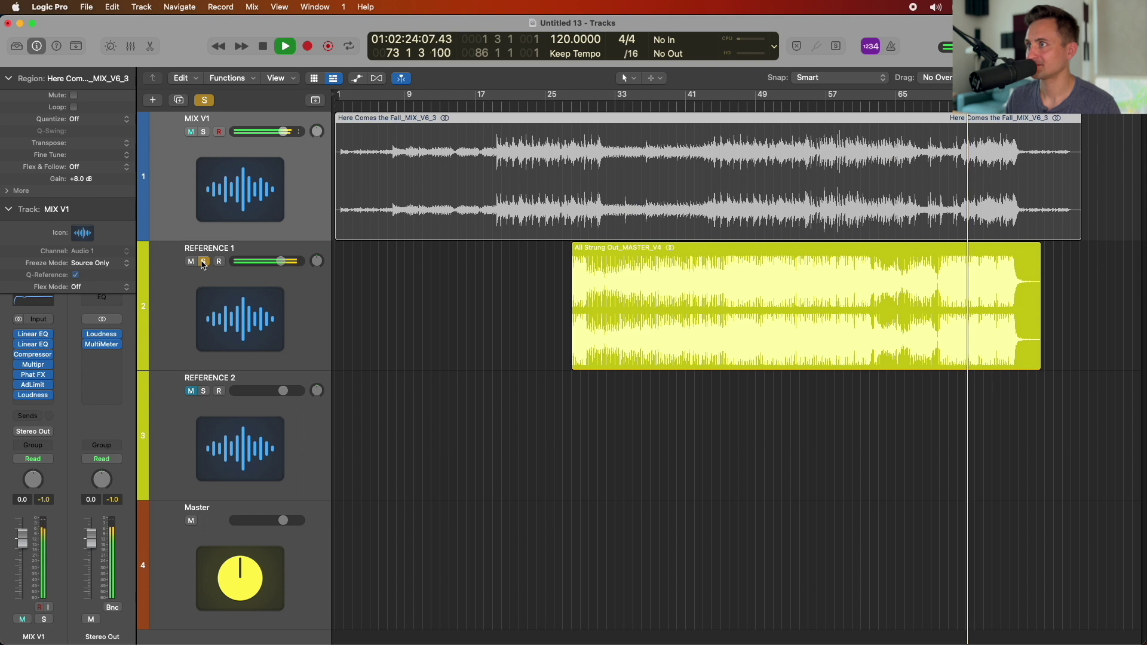
{"action": "left_click", "coordinate": [204, 132]}
{"action": "left_click", "coordinate": [34, 386]}
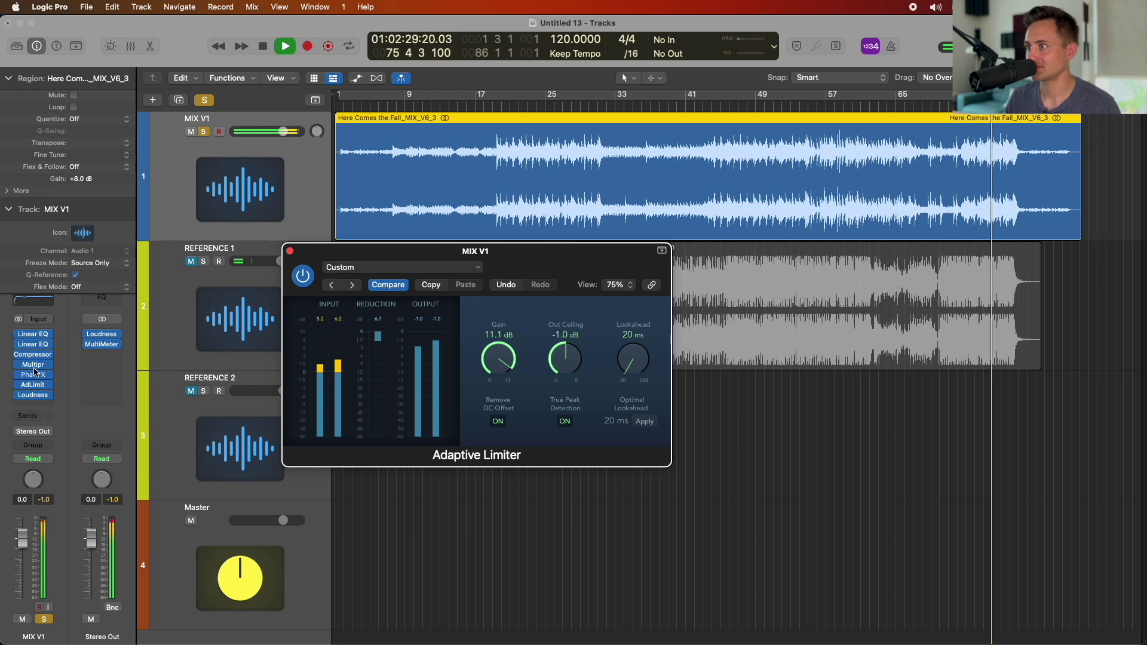
{"action": "left_click", "coordinate": [35, 375]}
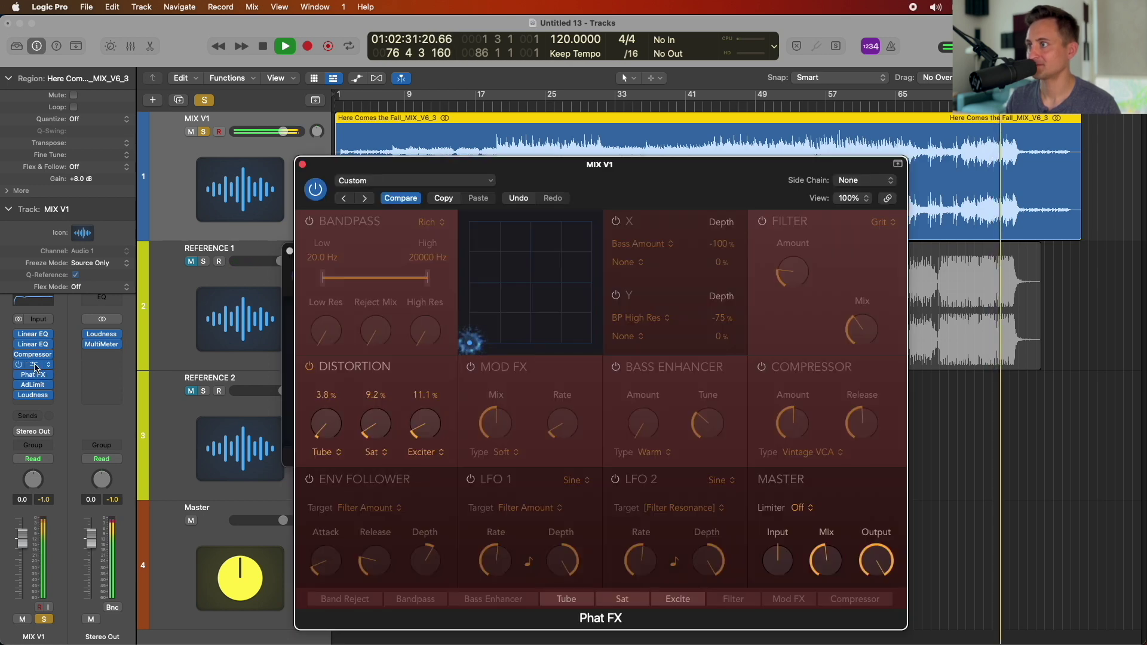
{"action": "left_click", "coordinate": [33, 364]}
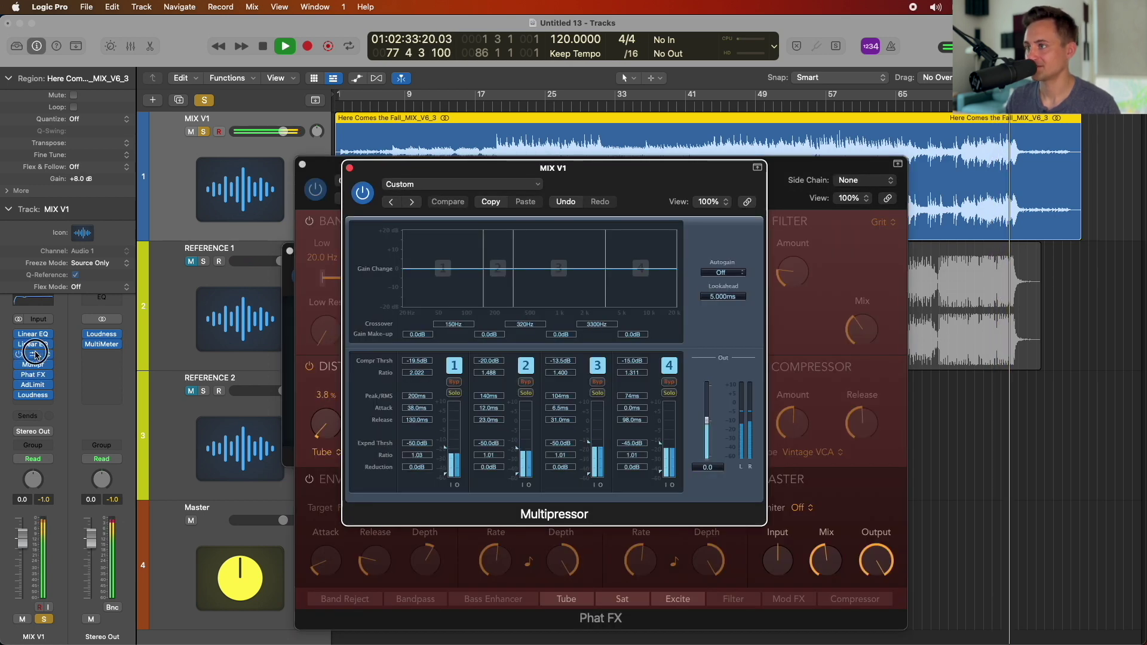
{"action": "left_click", "coordinate": [34, 354]}
{"action": "left_click", "coordinate": [34, 345]}
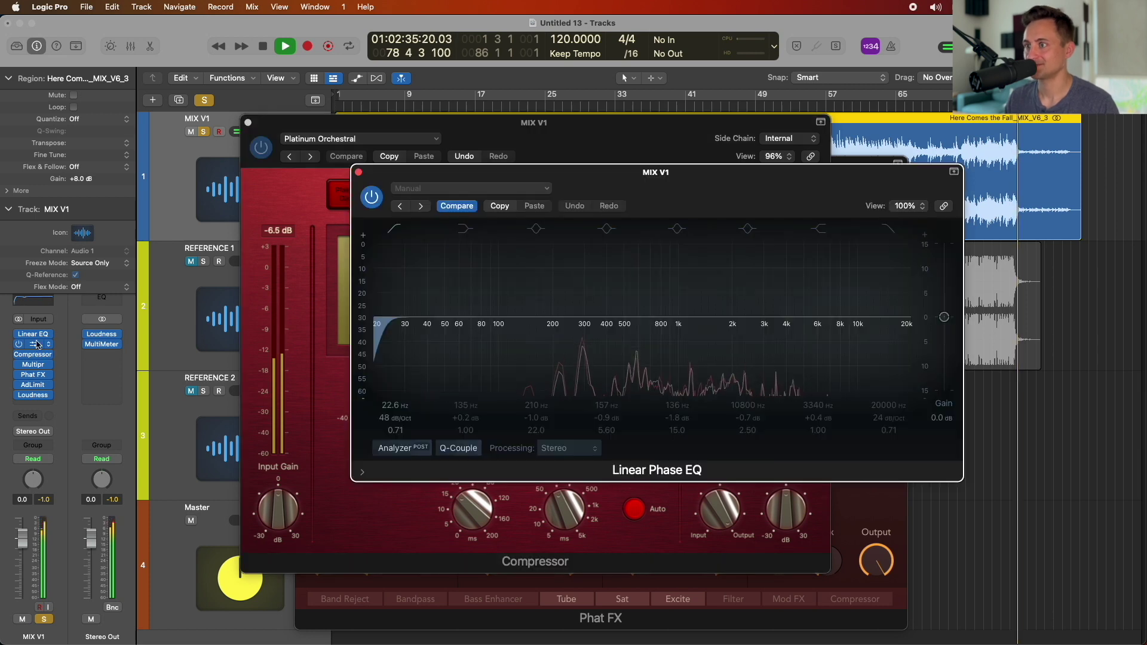
{"action": "left_click", "coordinate": [36, 336]}
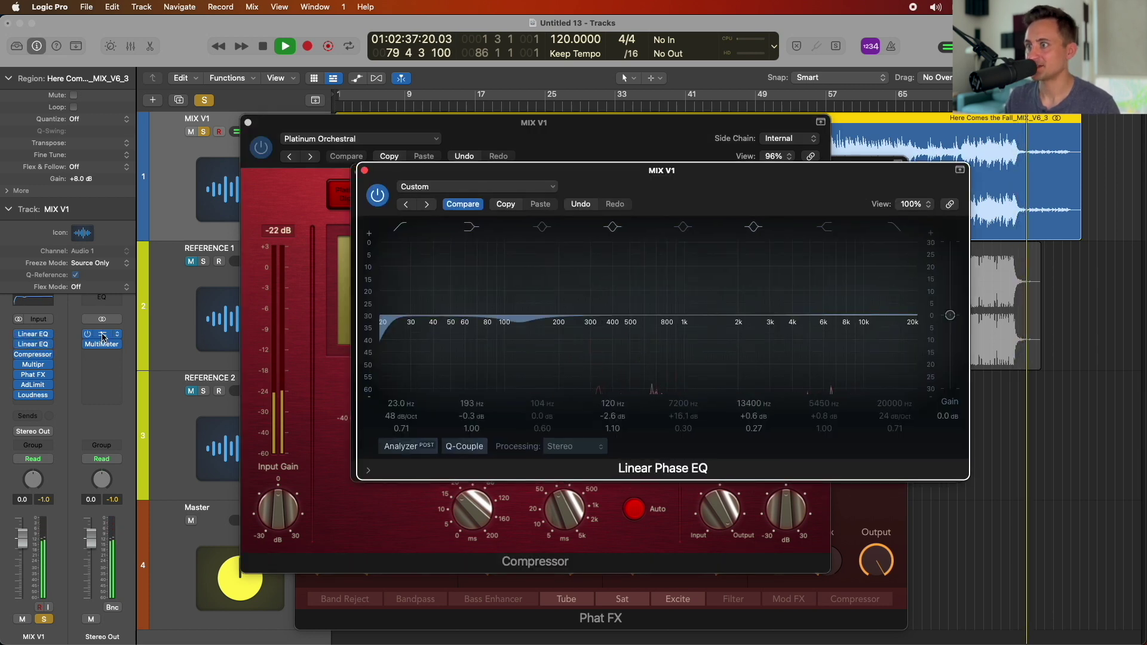
Measure Stereo Out on the Loudness Meter during playback, reading about -9.5 LUFS integrated, then close it
{"action": "left_click", "coordinate": [102, 334]}
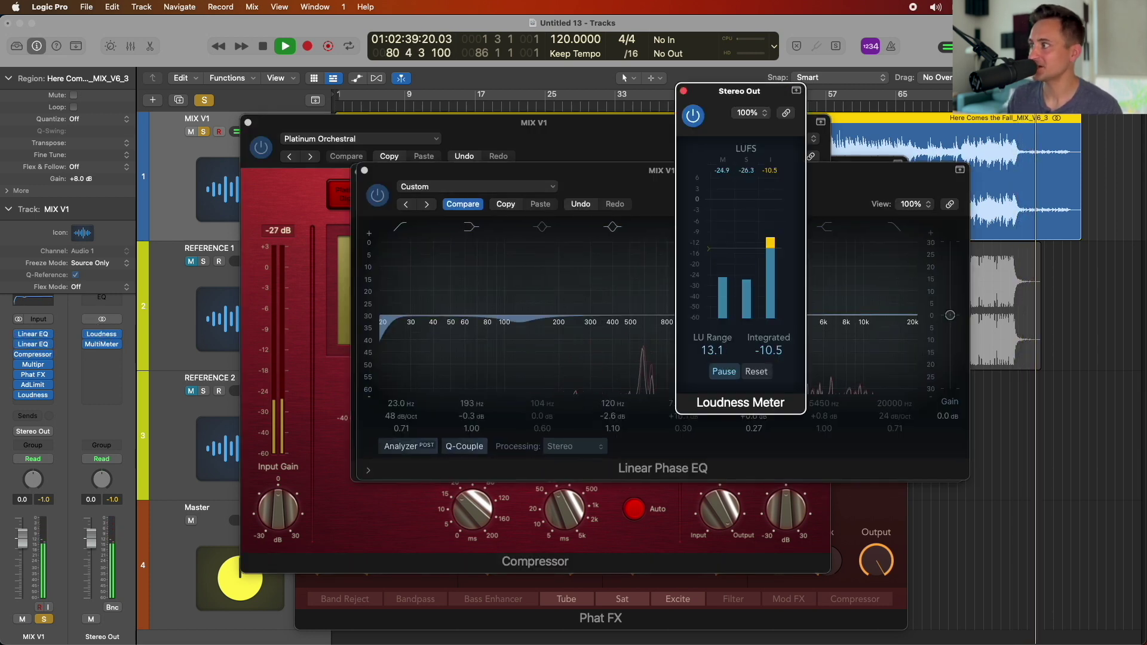
{"action": "key", "text": "space"}
{"action": "left_click", "coordinate": [756, 372]}
{"action": "key", "text": "space"}
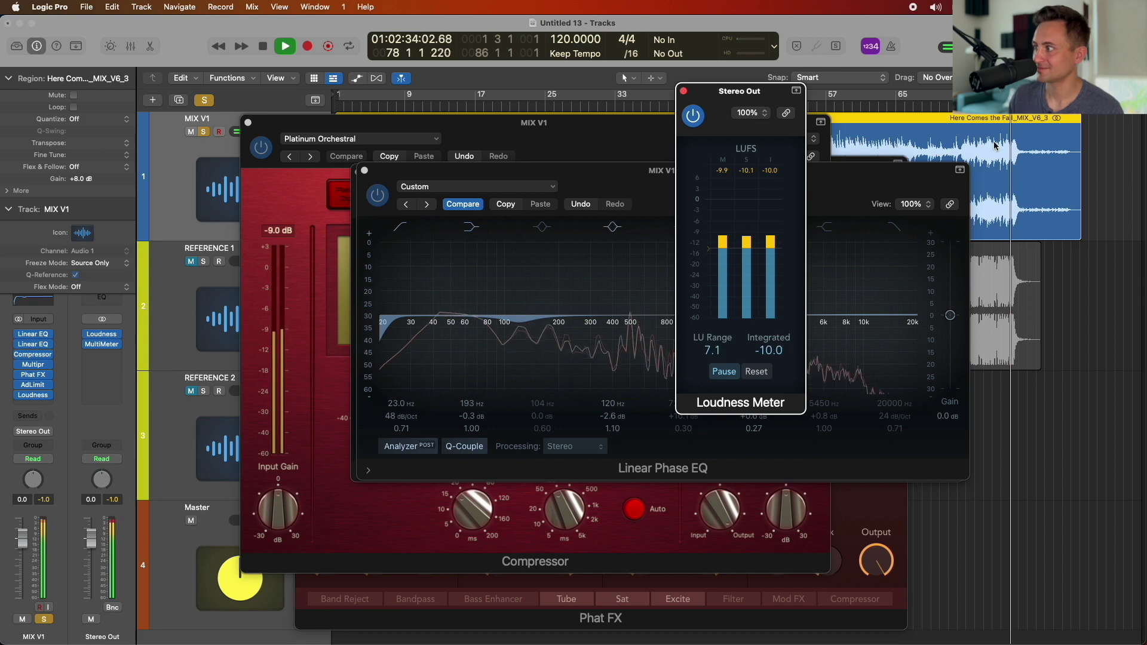
{"action": "key", "text": "space"}
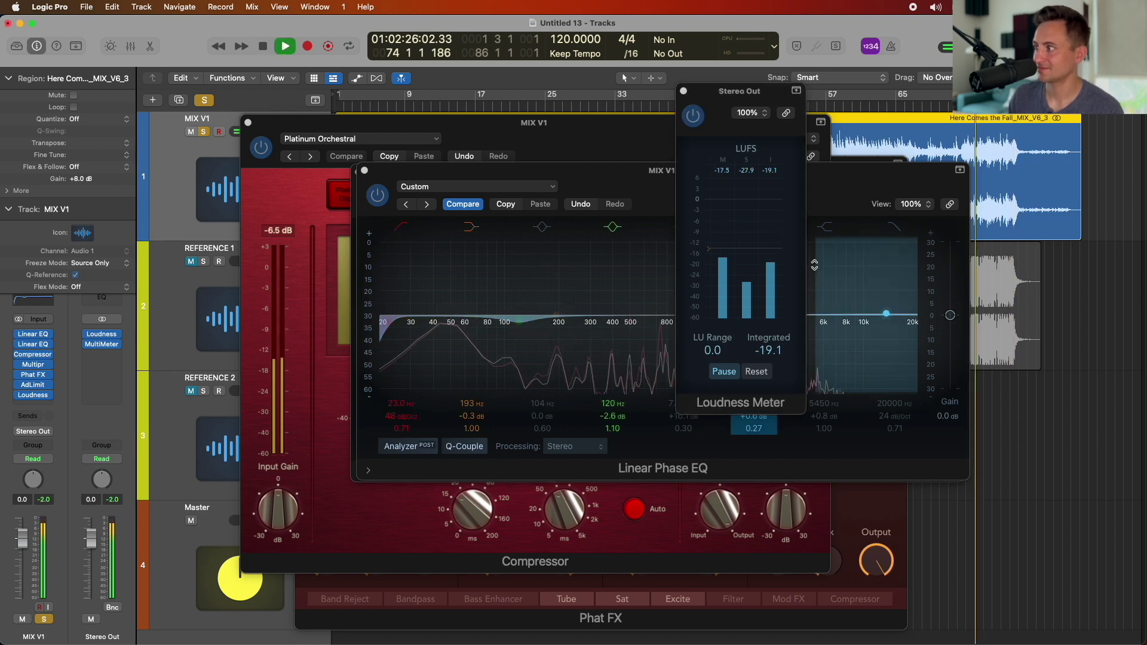
{"action": "left_click", "coordinate": [760, 371]}
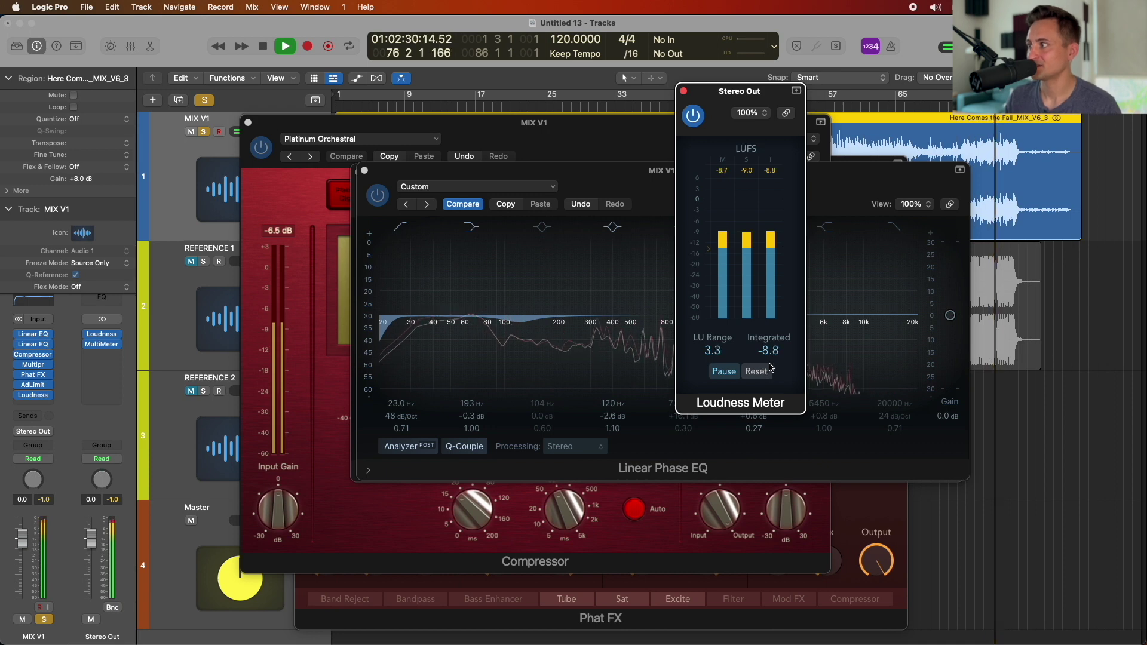
{"action": "key", "text": "space"}
{"action": "left_click", "coordinate": [684, 91]}
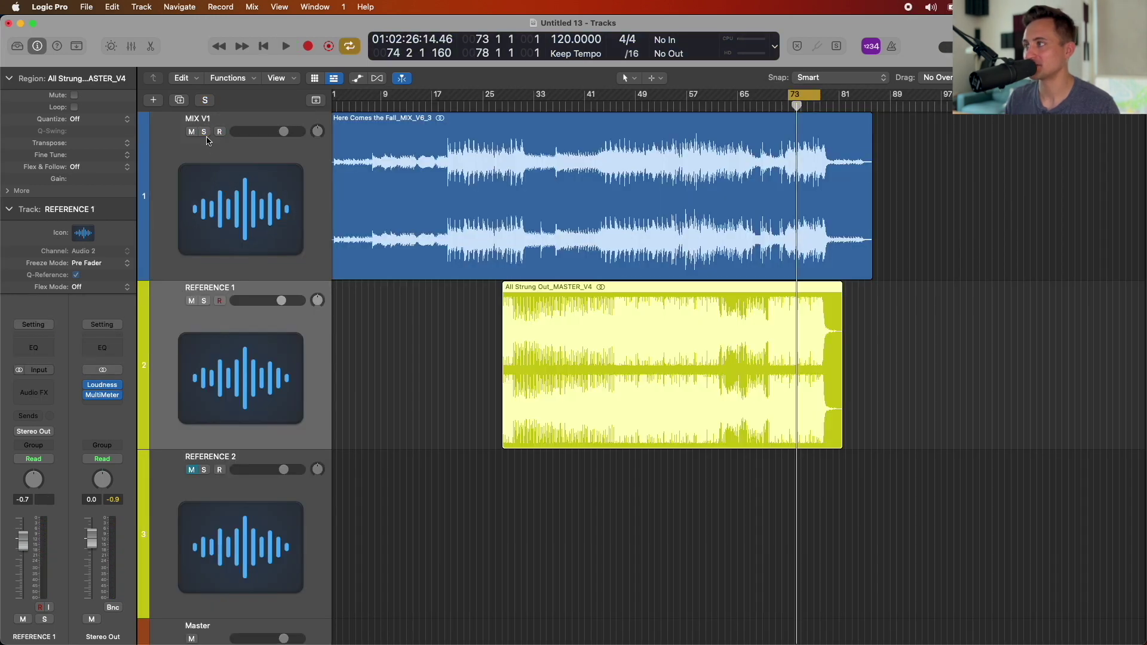
{"action": "left_click", "coordinate": [258, 273]}
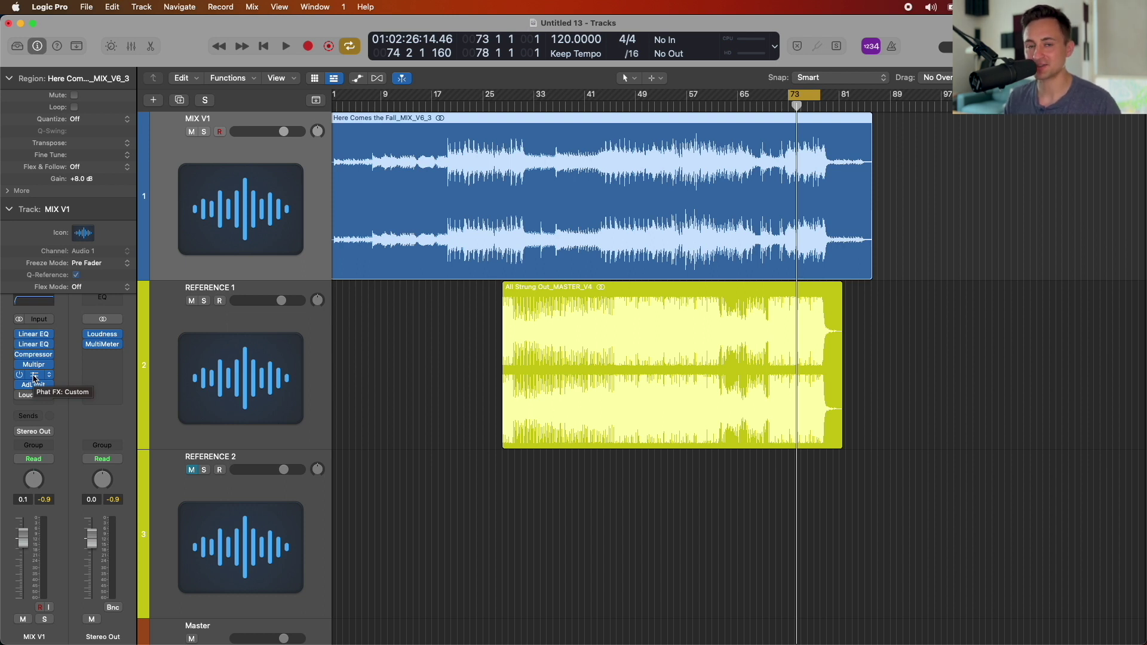
Select the Master track and toggle the volume automation lanes on and off
{"action": "scroll", "coordinate": [209, 488], "scroll_direction": "down", "scroll_amount": 3}
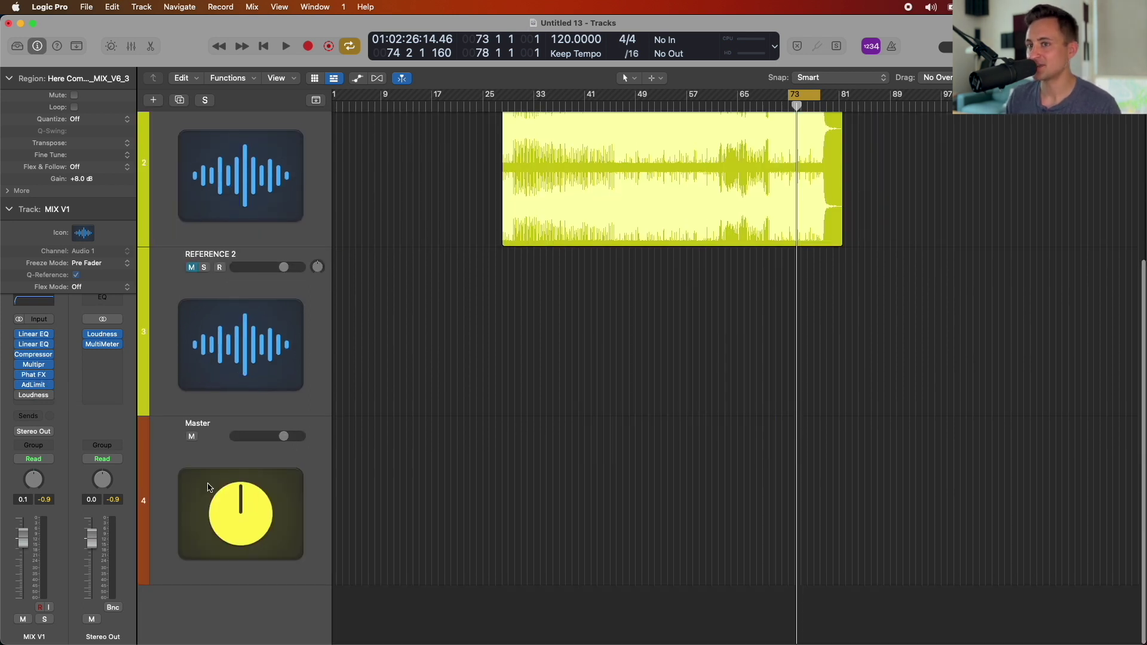
{"action": "left_click", "coordinate": [209, 488]}
{"action": "key", "text": "a"}
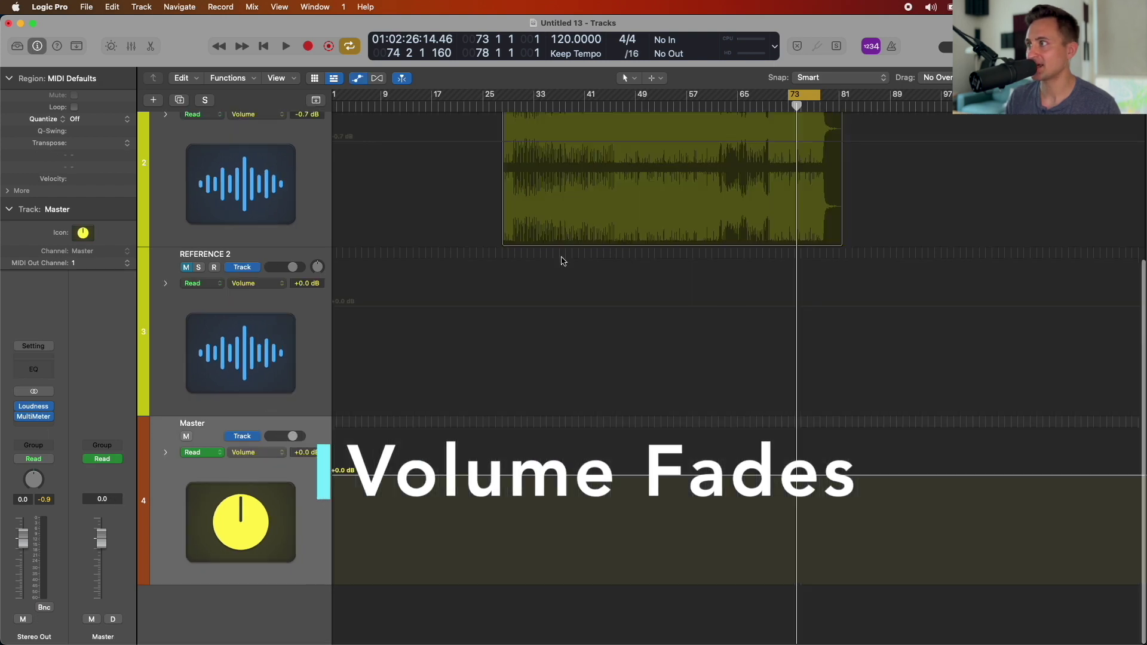
{"action": "key", "text": "a"}
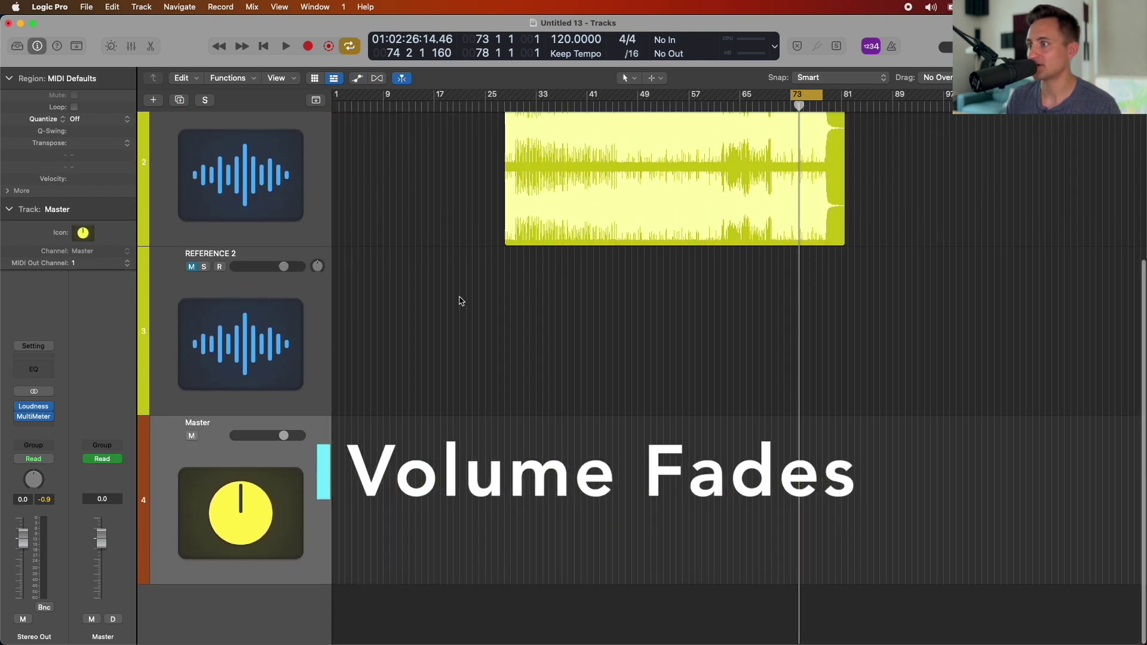
{"action": "key", "text": "a"}
{"action": "scroll", "coordinate": [365, 506], "scroll_direction": "up", "scroll_amount": 6}
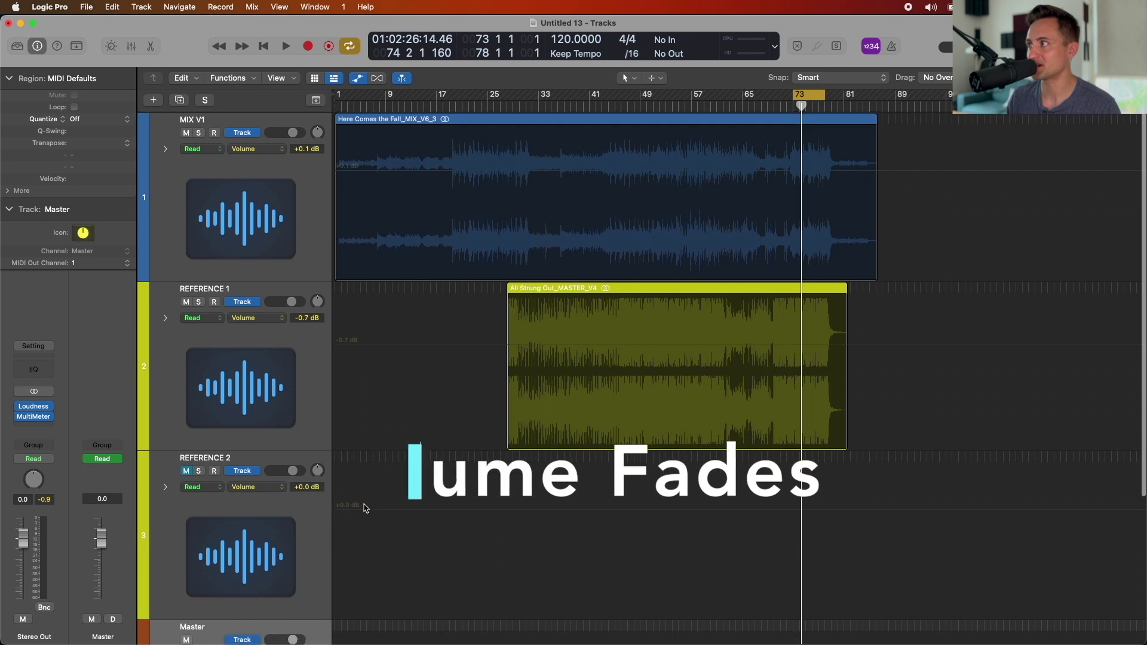
{"action": "key", "text": "a"}
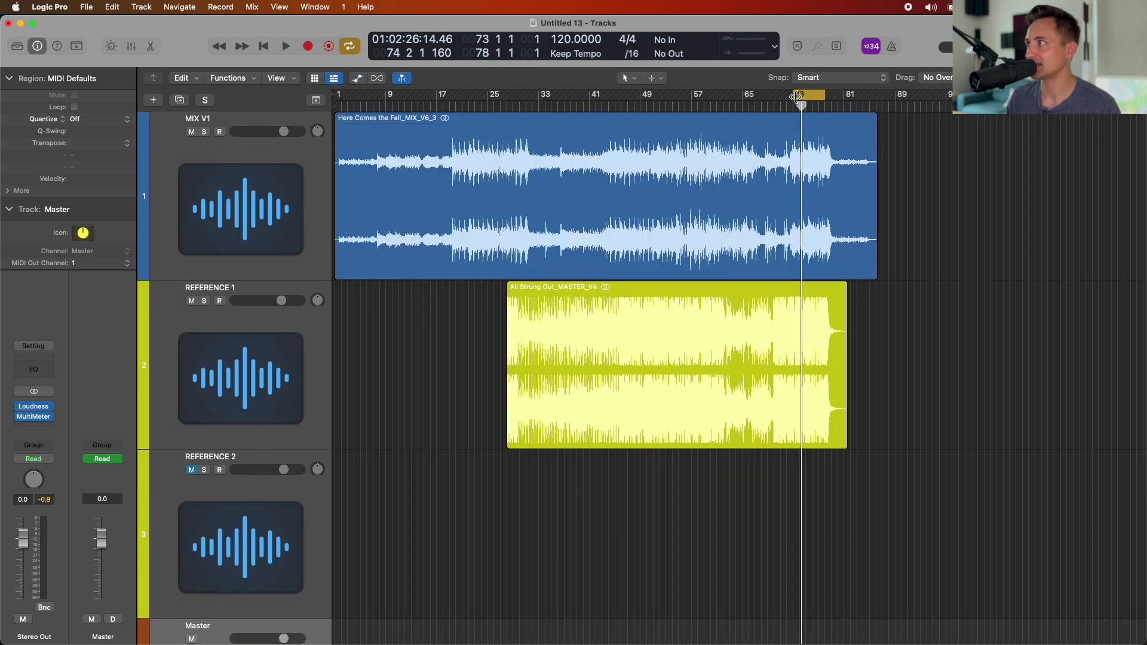
Extend the cycle range to span bars 1 to 86
{"action": "left_click_drag", "start_coordinate": [794, 93], "coordinate": [230, 95]}
{"action": "left_click_drag", "start_coordinate": [827, 94], "coordinate": [879, 94]}
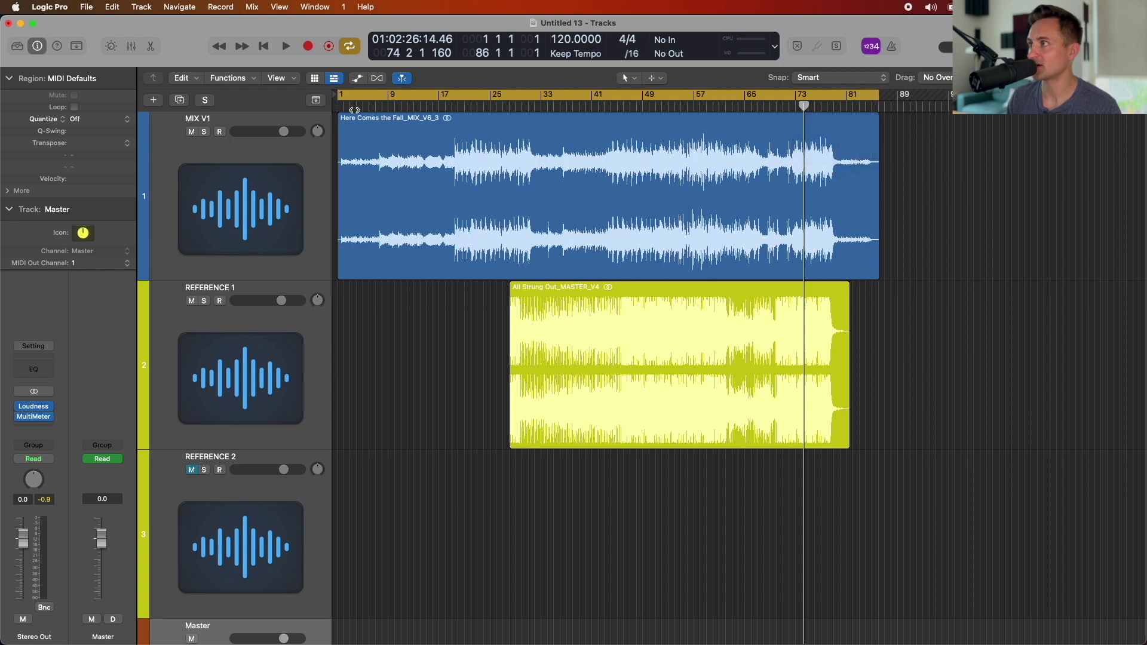
{"action": "scroll", "coordinate": [917, 123], "scroll_direction": "up", "scroll_amount": 5}
{"action": "scroll", "coordinate": [597, 239], "scroll_direction": "left", "scroll_amount": 3}
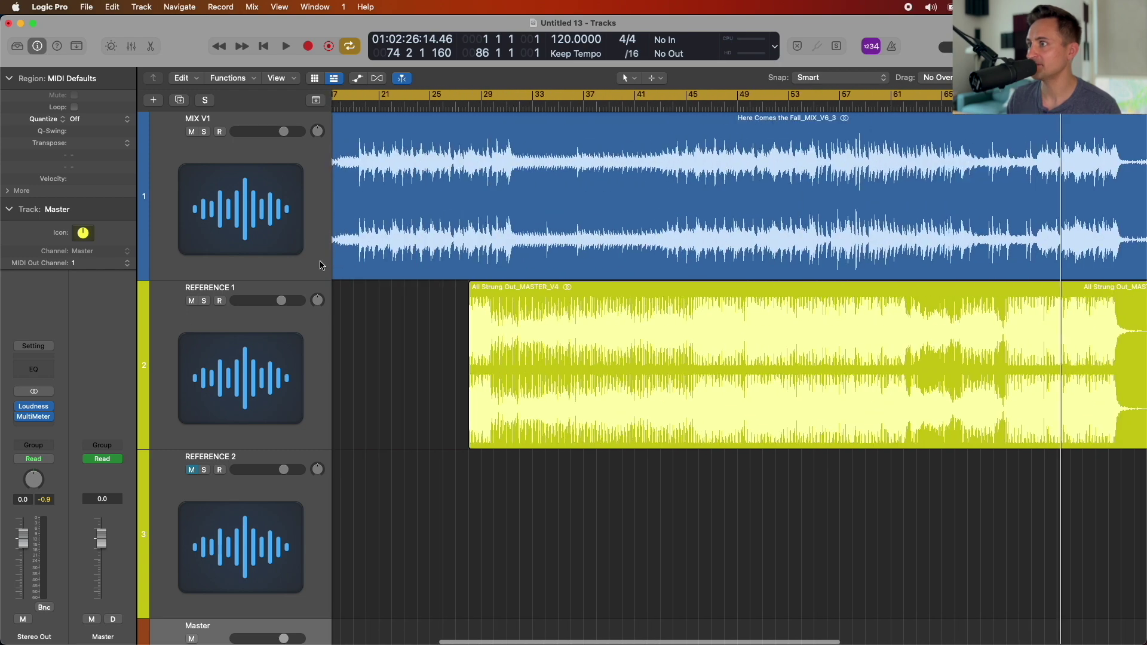
Mute REFERENCE 1, show the volume automation lanes, and zoom in on the song's first bars
{"action": "left_click", "coordinate": [191, 301]}
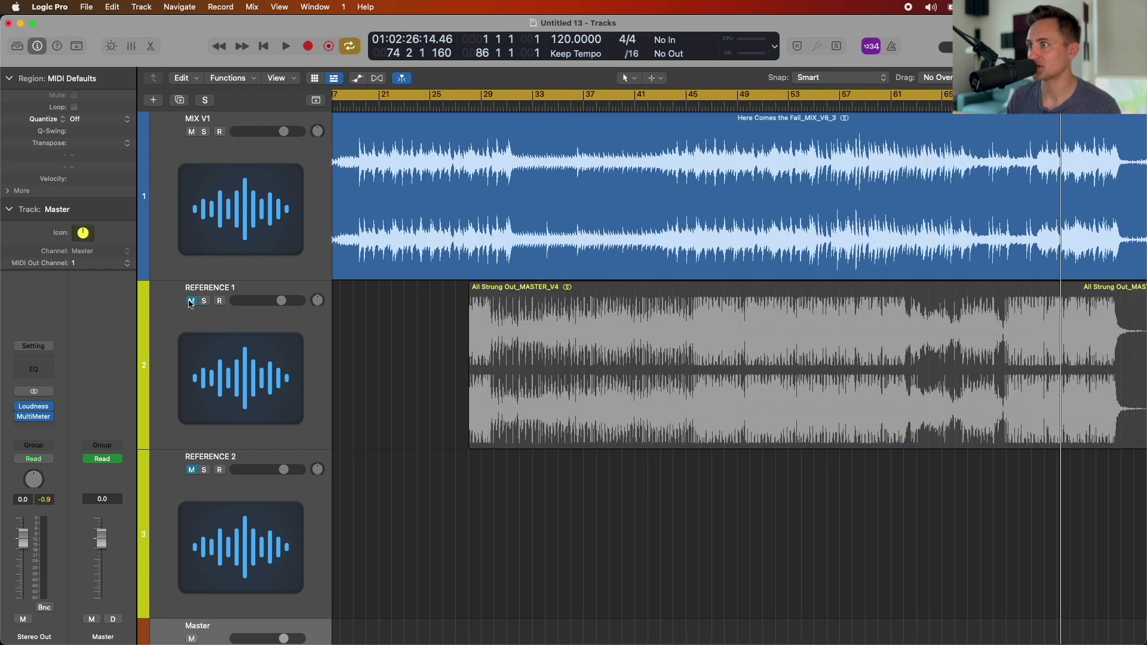
{"action": "left_click", "coordinate": [289, 202]}
{"action": "key", "text": "a"}
{"action": "scroll", "coordinate": [223, 211], "scroll_direction": "down", "scroll_amount": 5}
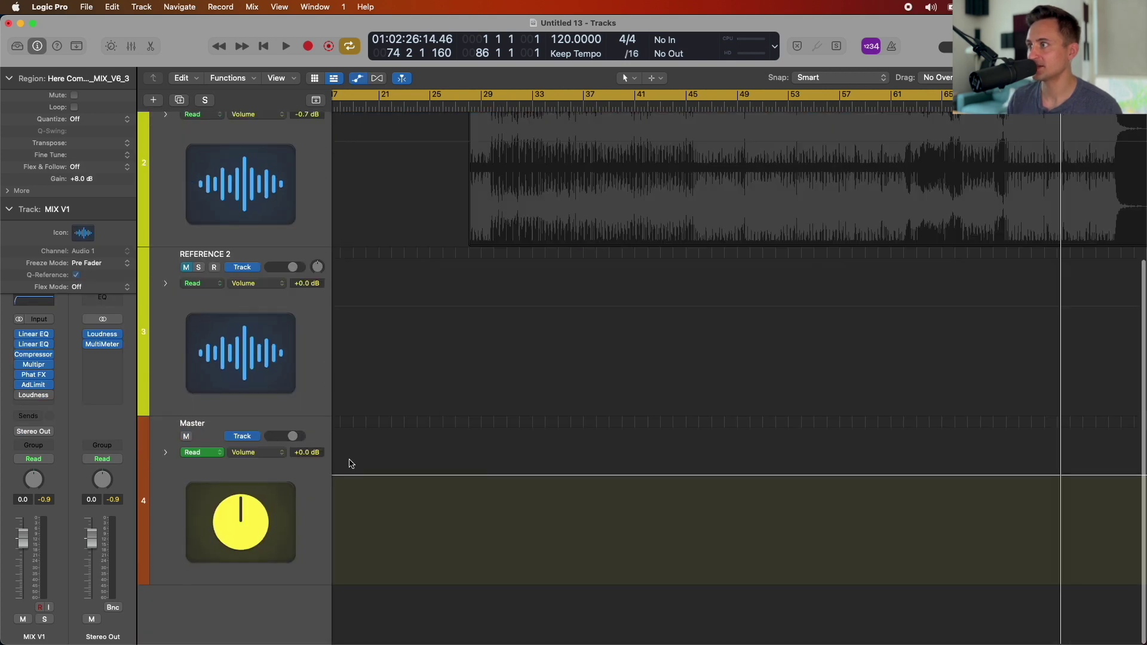
{"action": "scroll", "coordinate": [351, 463], "scroll_direction": "left", "scroll_amount": 5}
{"action": "scroll", "coordinate": [350, 418], "scroll_direction": "up", "scroll_amount": 5}
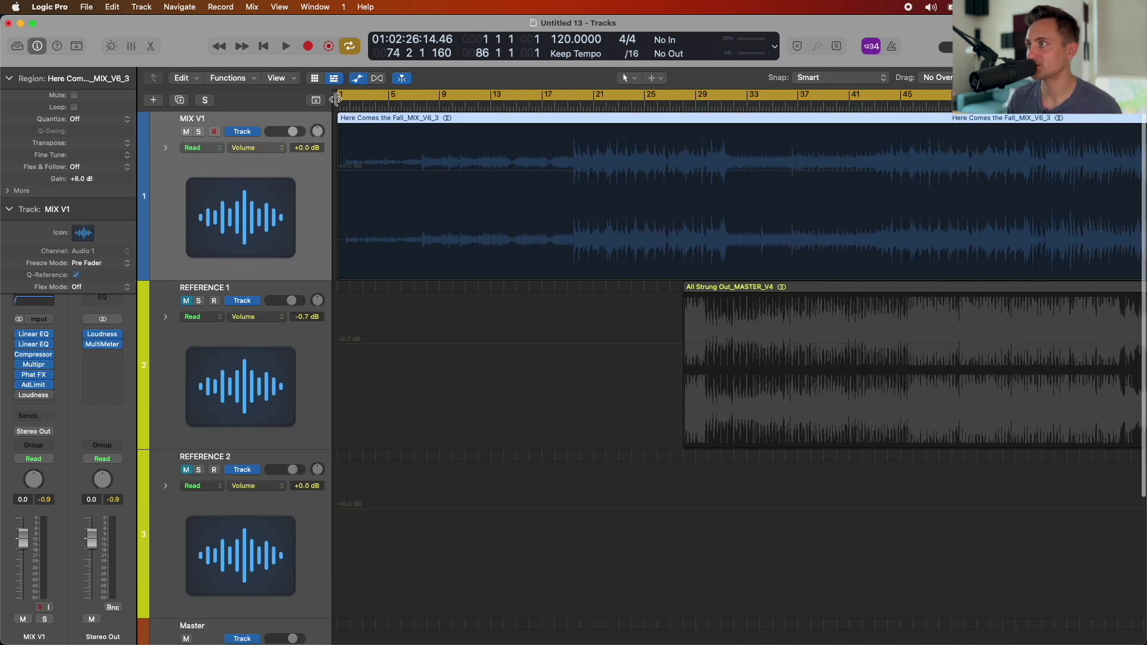
{"action": "left_click_drag", "start_coordinate": [336, 99], "coordinate": [388, 109]}
{"action": "scroll", "coordinate": [388, 109], "scroll_direction": "down", "scroll_amount": 5}
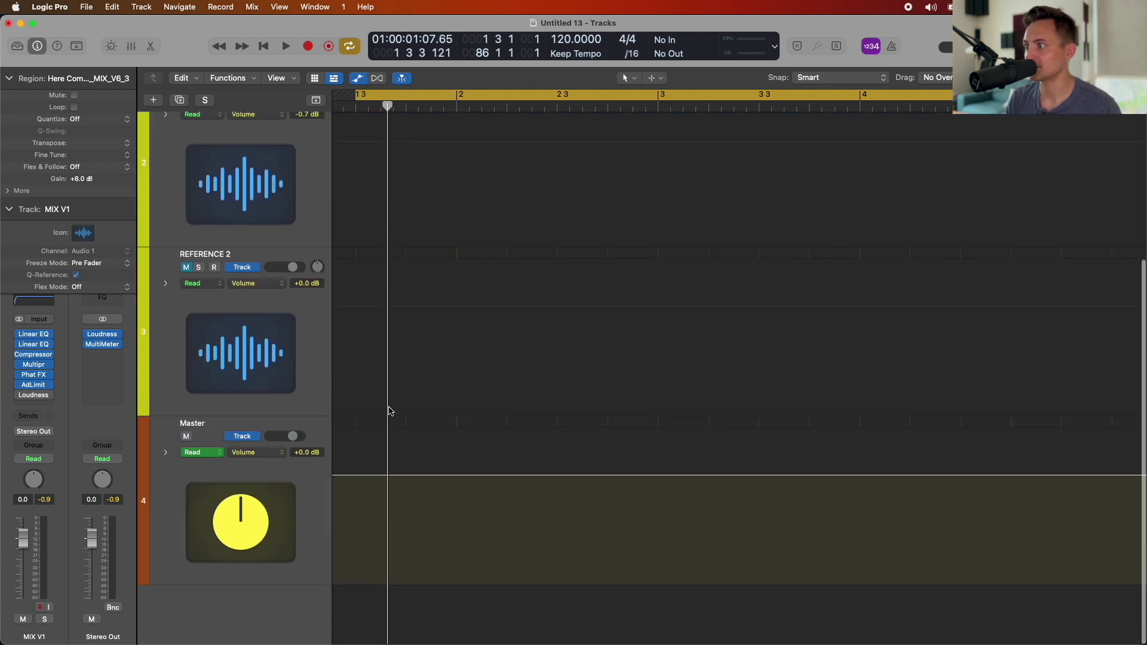
Add a Master volume fade-in rising from -∞ dB at the song's start
{"action": "left_click", "coordinate": [378, 477]}
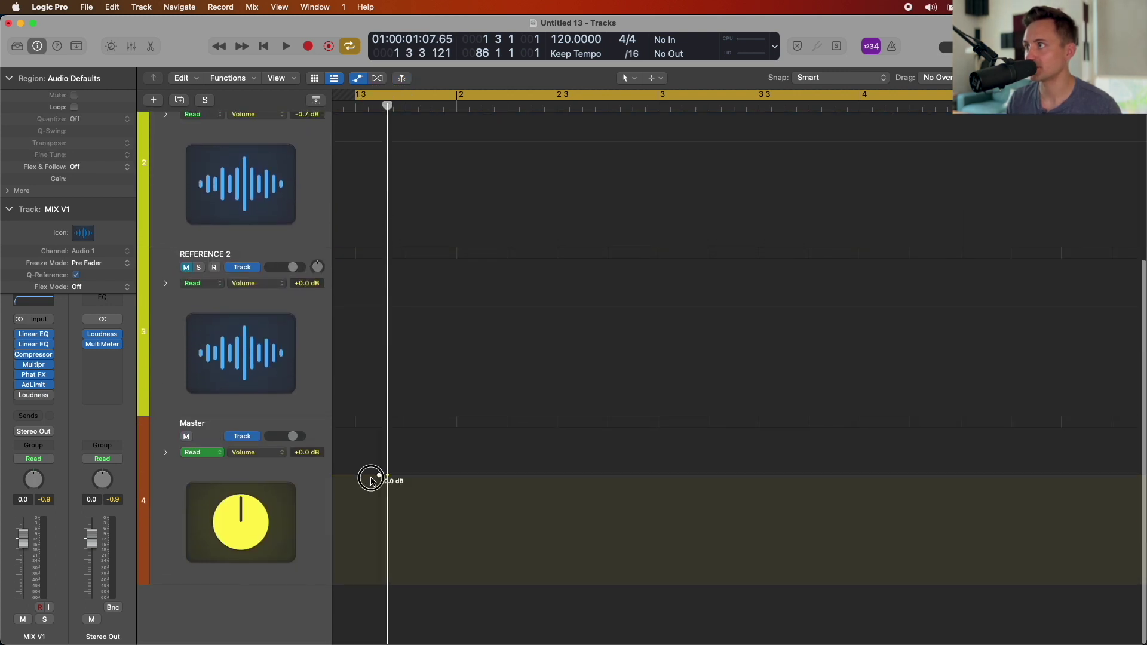
{"action": "left_click_drag", "start_coordinate": [371, 480], "coordinate": [377, 588]}
{"action": "scroll", "coordinate": [422, 452], "scroll_direction": "up", "scroll_amount": 5}
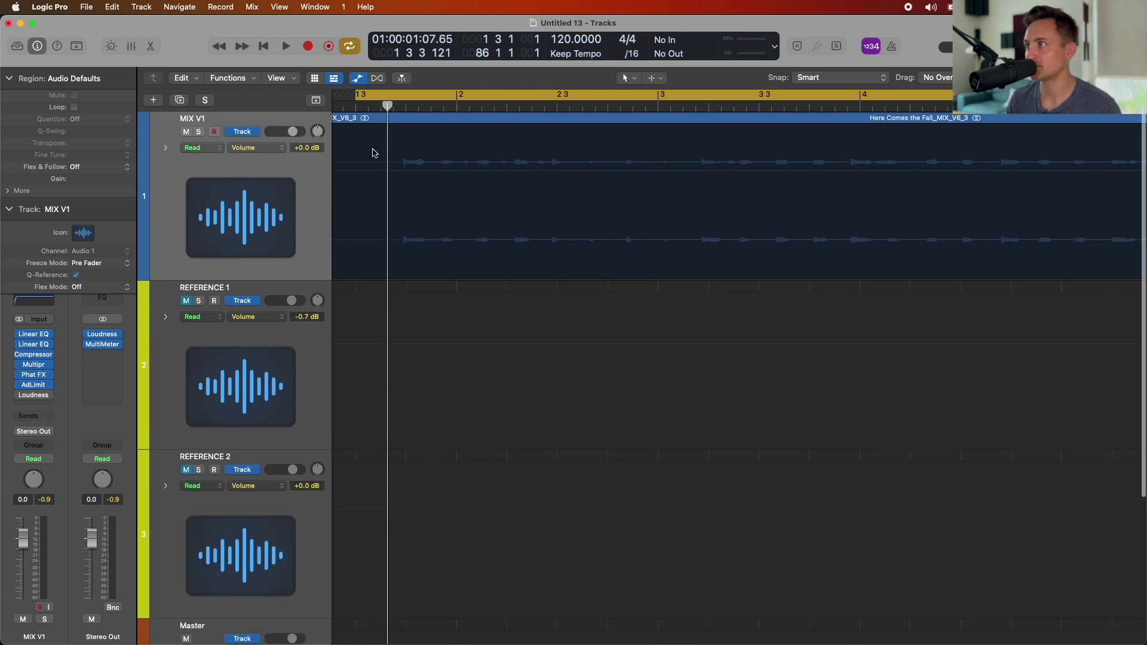
Audition the song's end around bar 86 and pull the Master volume down to -∞ dB for a fade-out
{"action": "key", "text": "super+Left"}
{"action": "key", "text": "super+Left"}
{"action": "key", "text": "super+Left"}
{"action": "key", "text": "super+Left"}
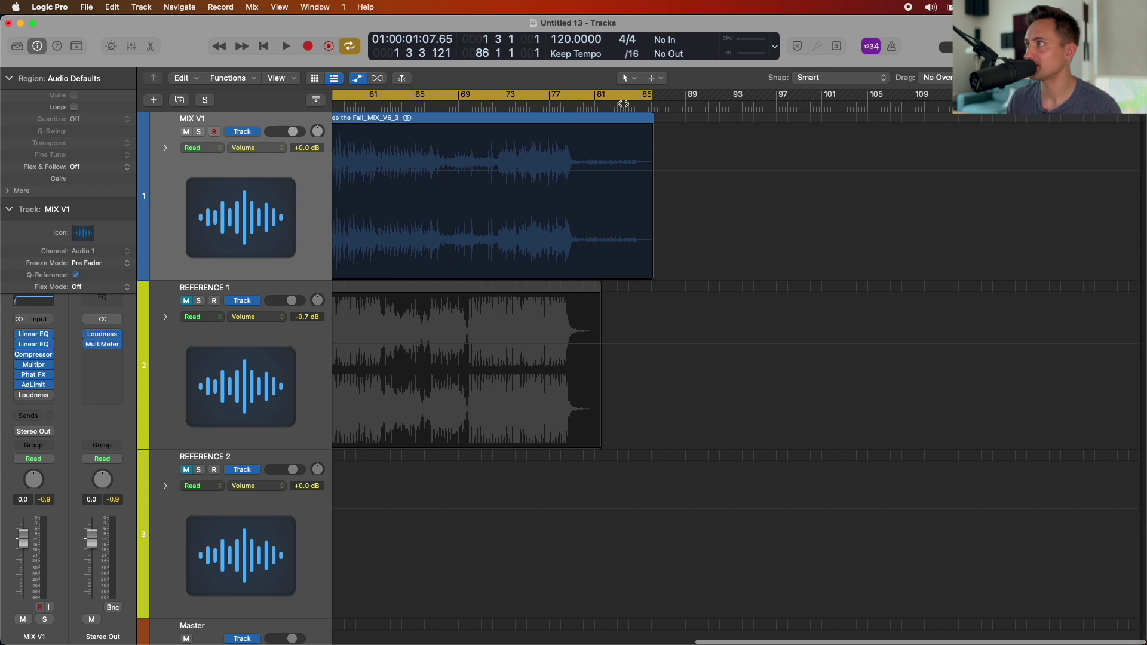
{"action": "left_click", "coordinate": [650, 107]}
{"action": "key", "text": "super+Right"}
{"action": "key", "text": "super+Right"}
{"action": "key", "text": "super+Right"}
{"action": "key", "text": "super+Right"}
{"action": "key", "text": "super+Right"}
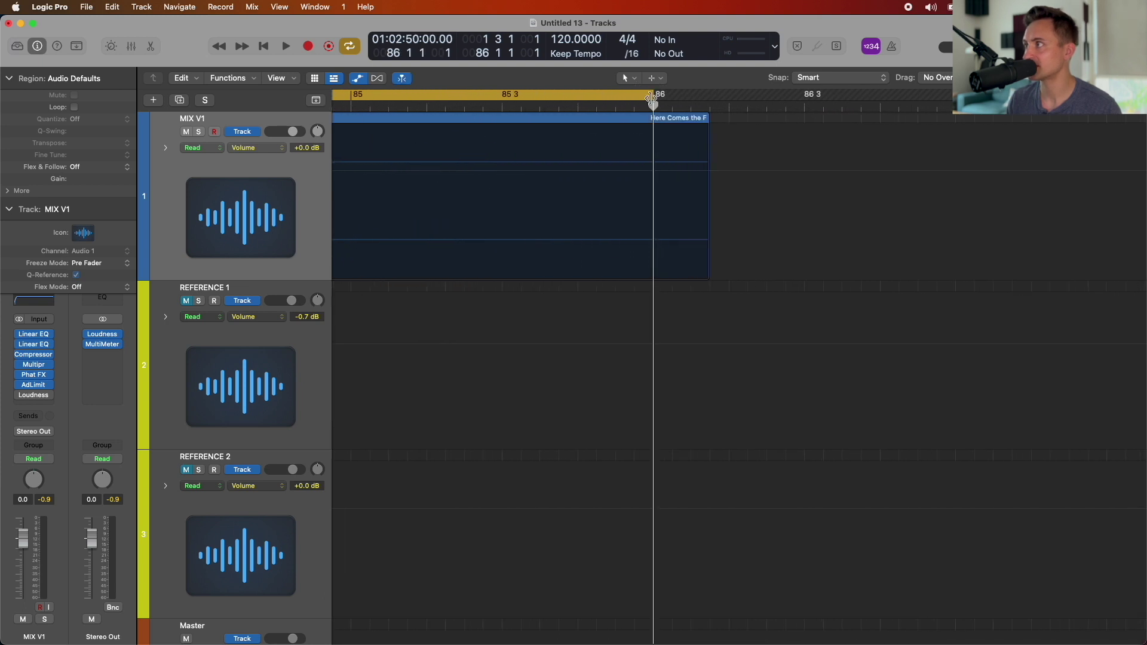
{"action": "left_click", "coordinate": [524, 105]}
{"action": "scroll", "coordinate": [608, 141], "scroll_direction": "left", "scroll_amount": 3}
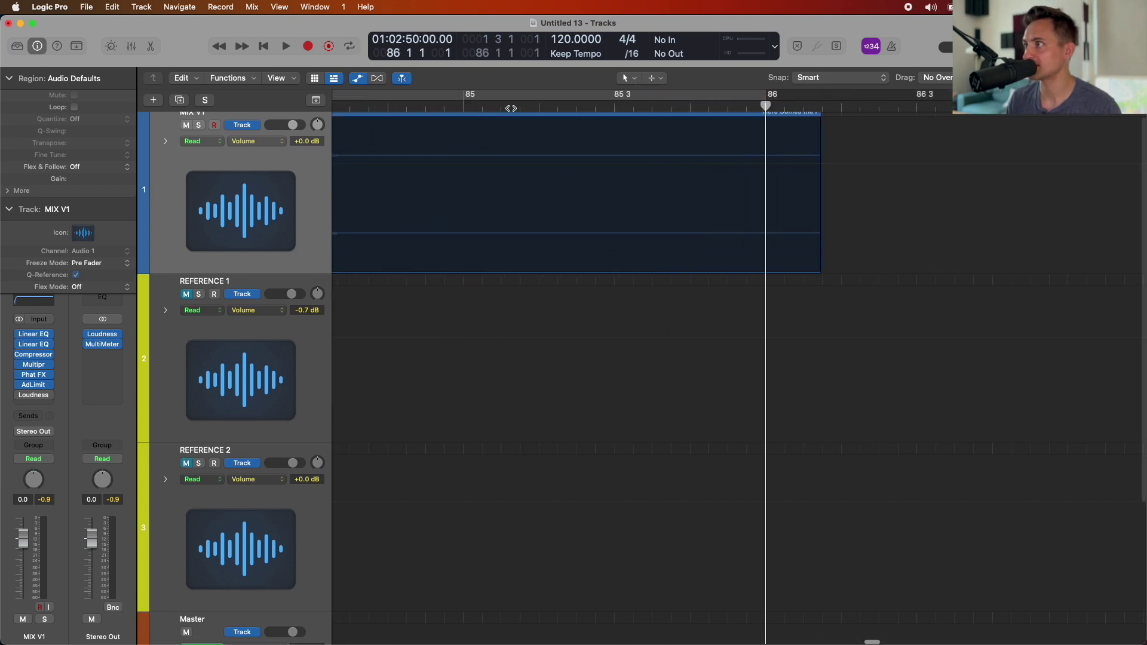
{"action": "key", "text": "space"}
{"action": "scroll", "coordinate": [621, 132], "scroll_direction": "right", "scroll_amount": 3}
{"action": "key", "text": "space"}
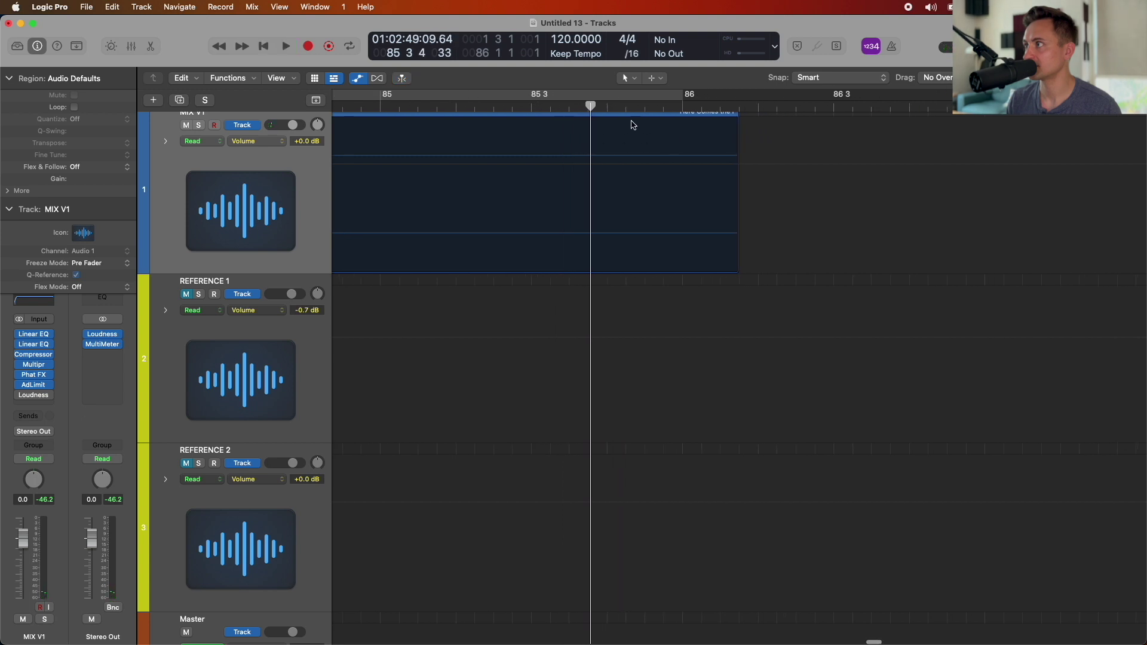
{"action": "left_click", "coordinate": [634, 108]}
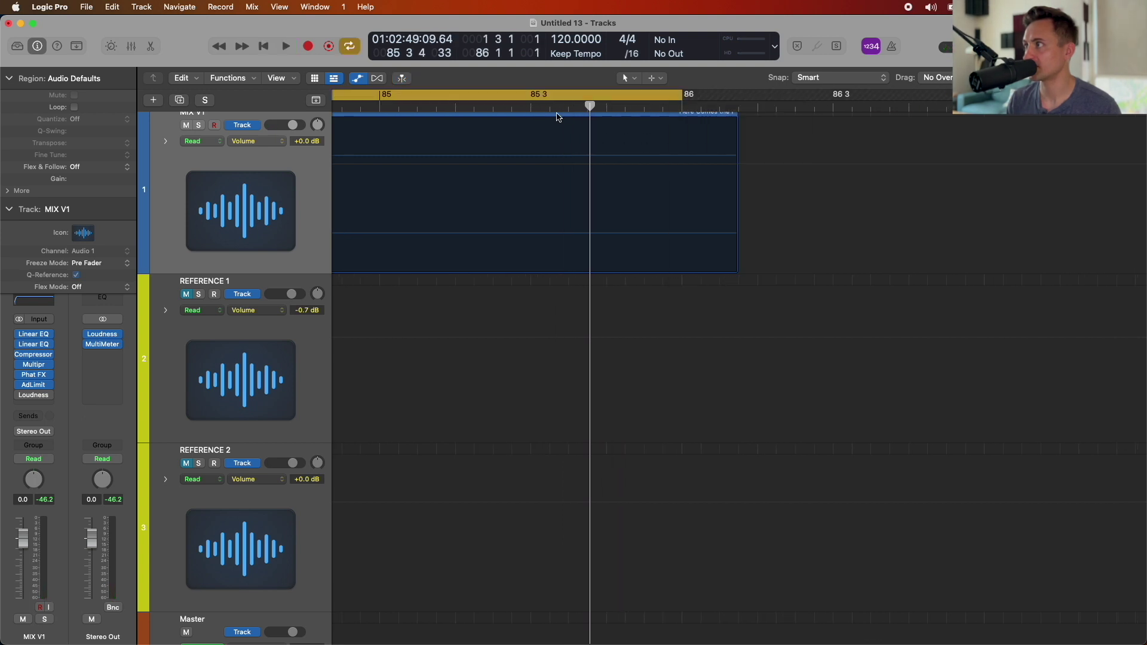
{"action": "left_click", "coordinate": [530, 110]}
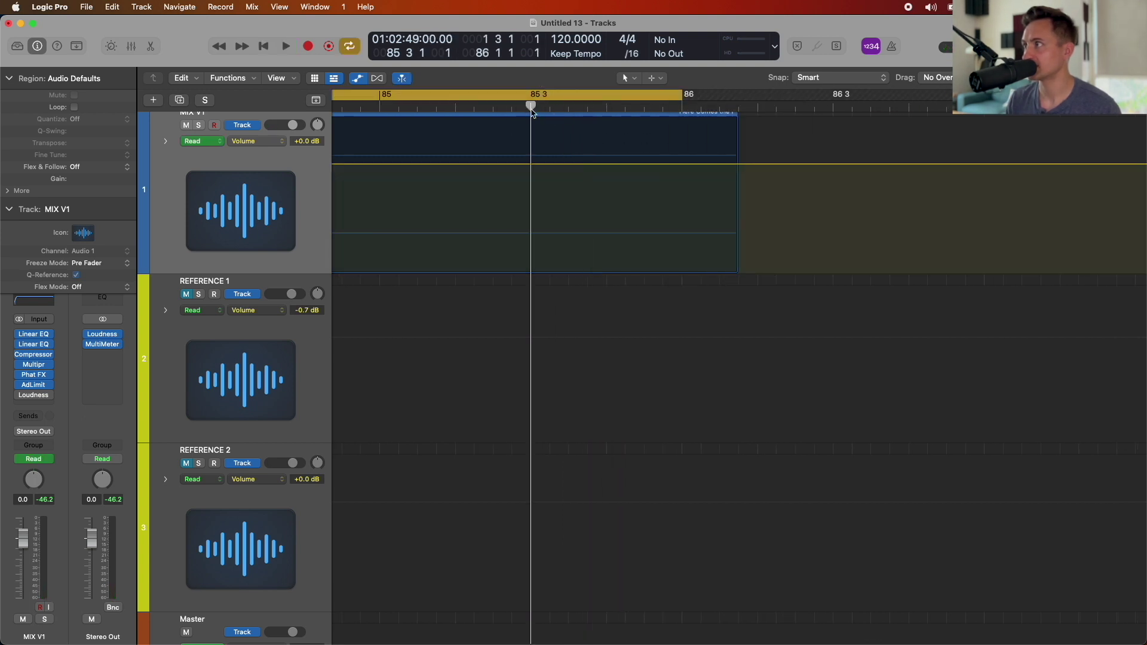
{"action": "scroll", "coordinate": [535, 383], "scroll_direction": "down", "scroll_amount": 5}
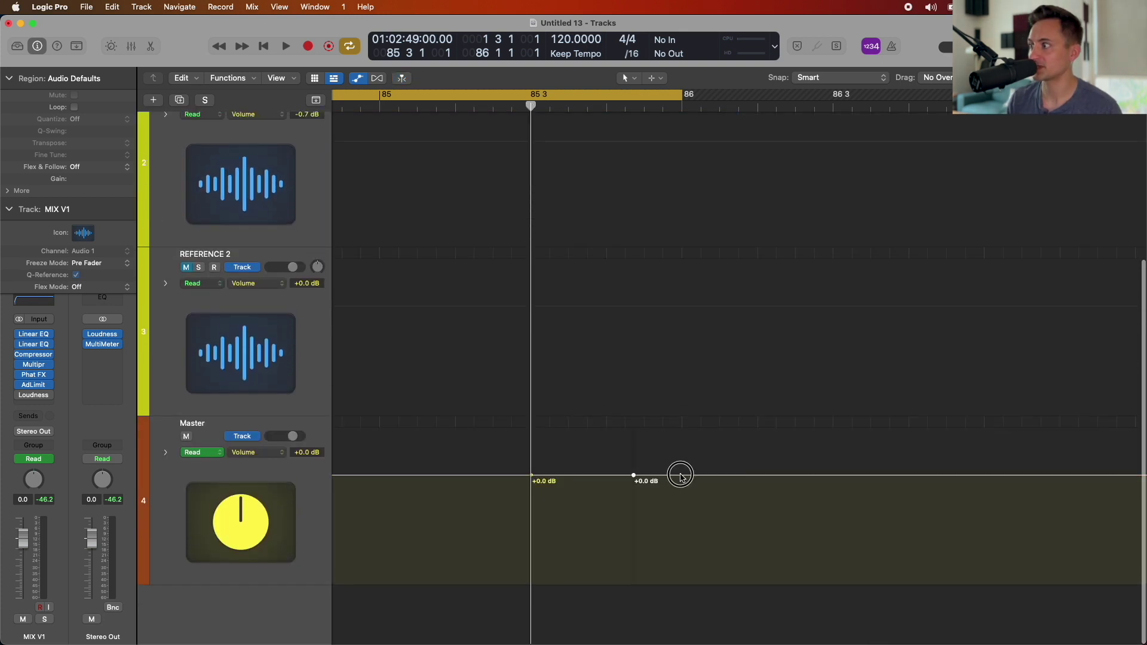
{"action": "left_click_drag", "start_coordinate": [680, 476], "coordinate": [630, 583]}
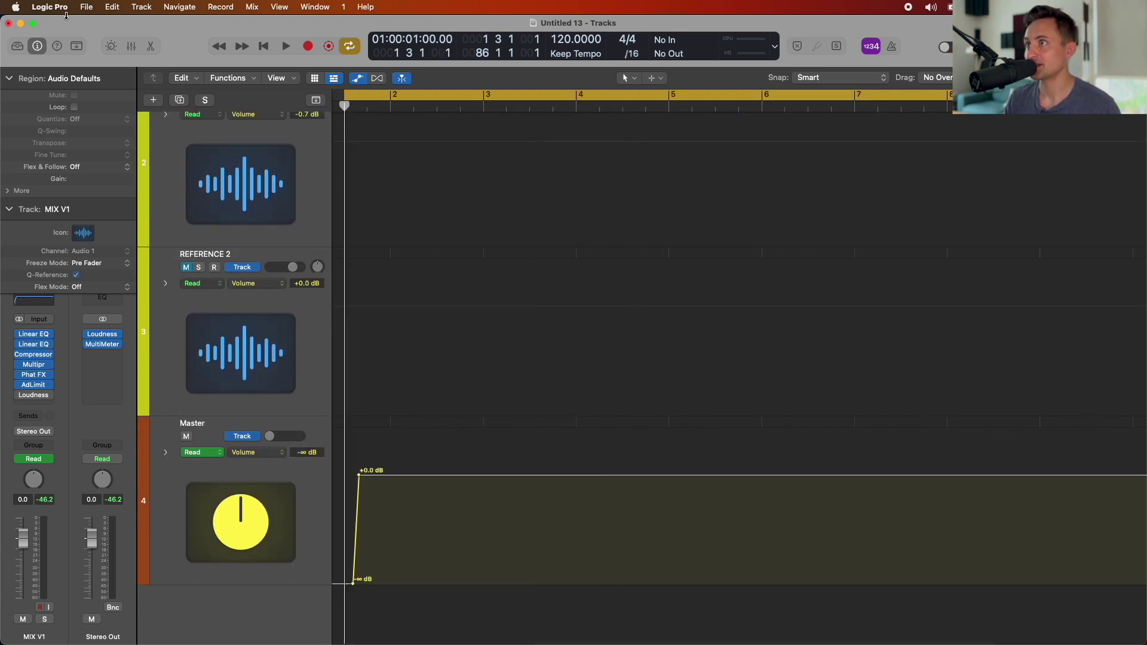
{"action": "left_click", "coordinate": [88, 6]}
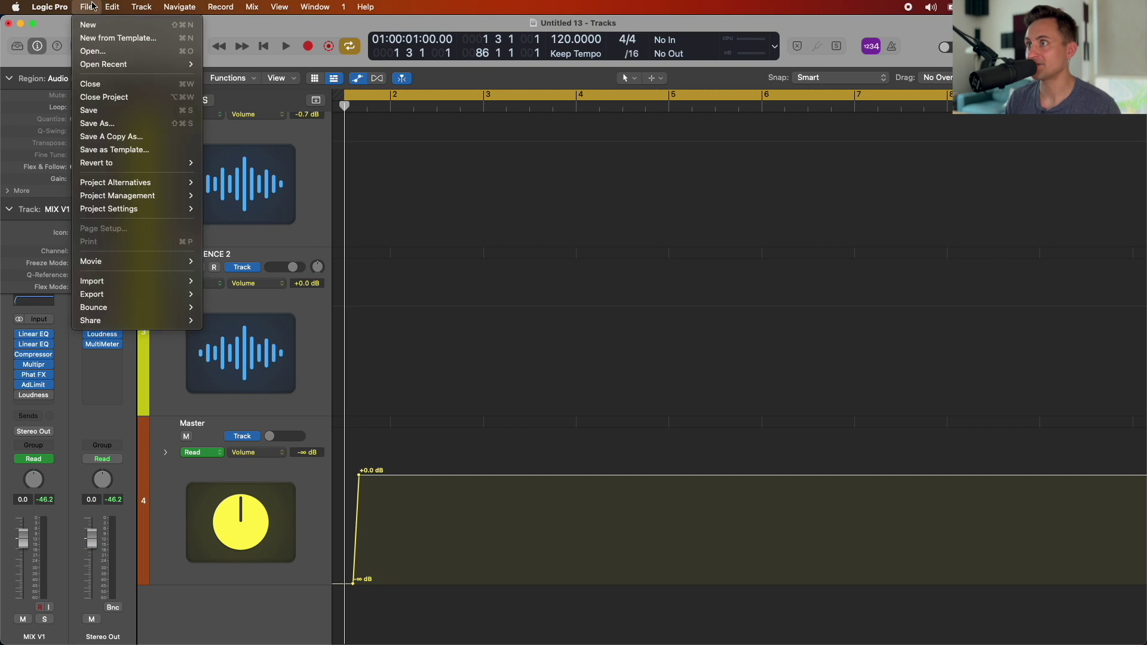
Open File > Bounce > Project or Section and review the Normalize options, currently Off
{"action": "mouse_move", "coordinate": [93, 307]}
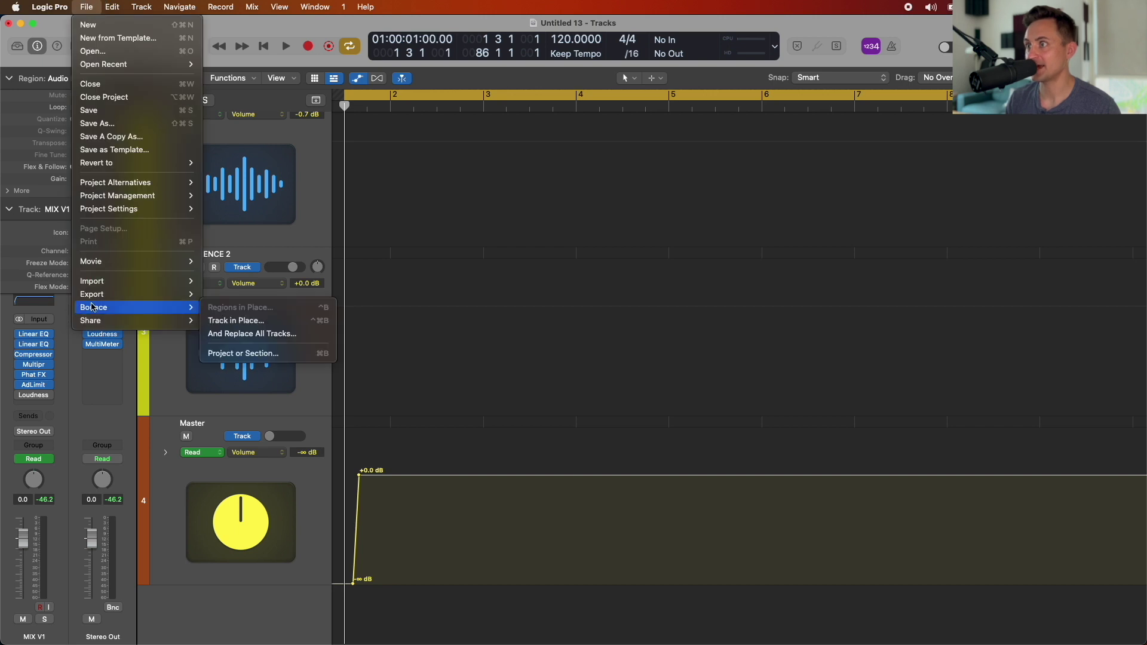
{"action": "left_click", "coordinate": [235, 353]}
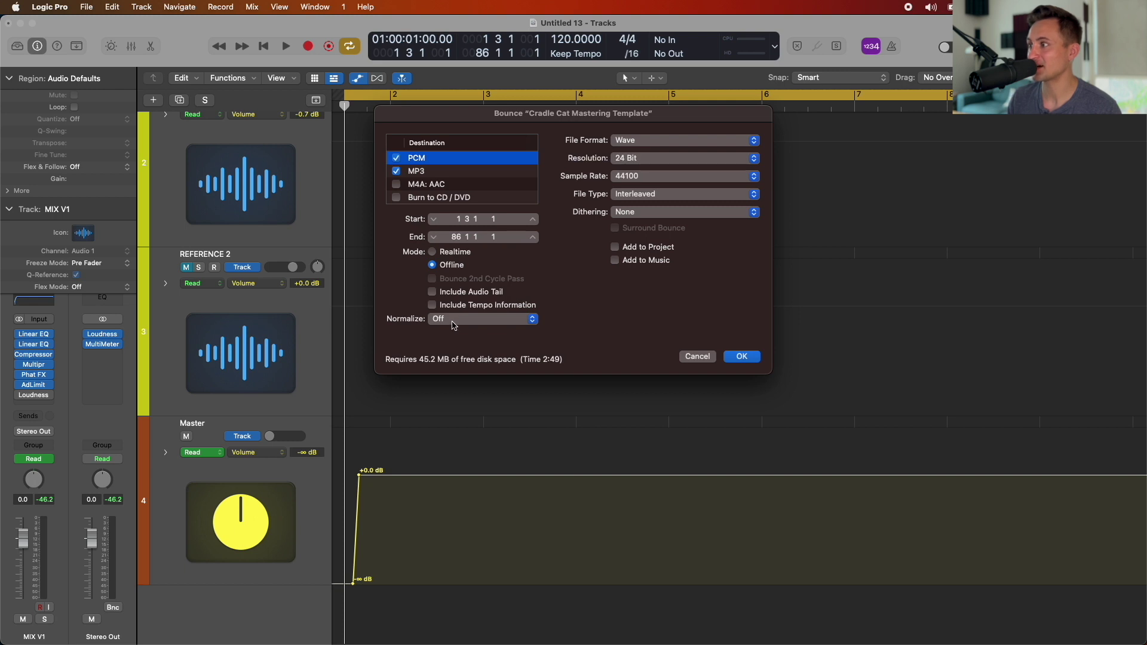
{"action": "left_click", "coordinate": [454, 325]}
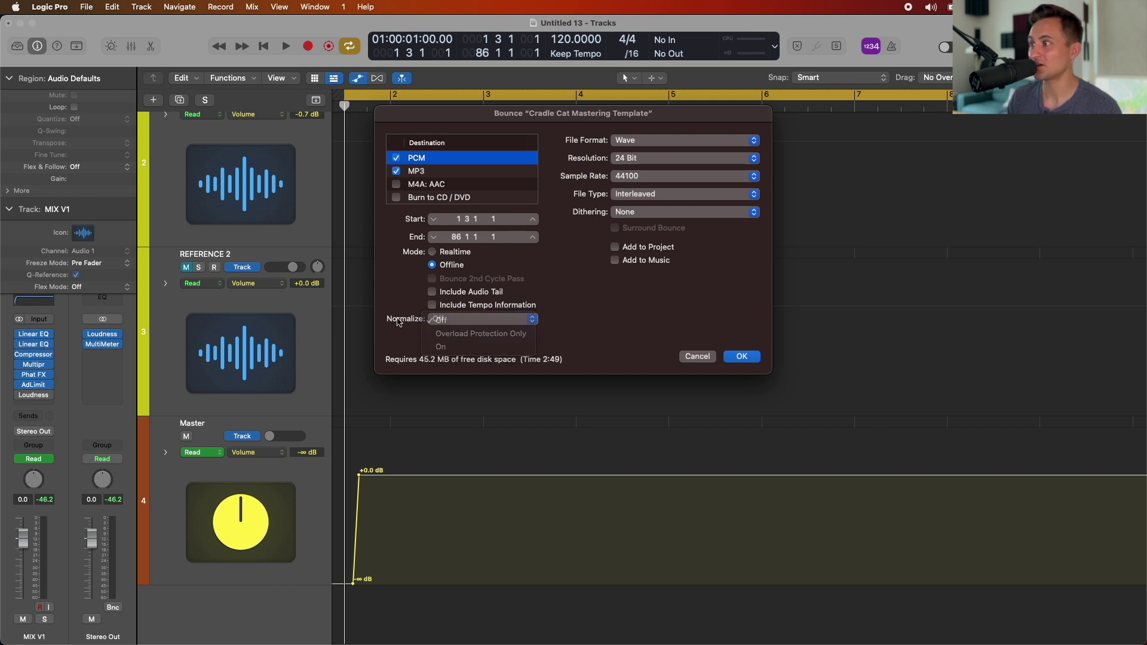